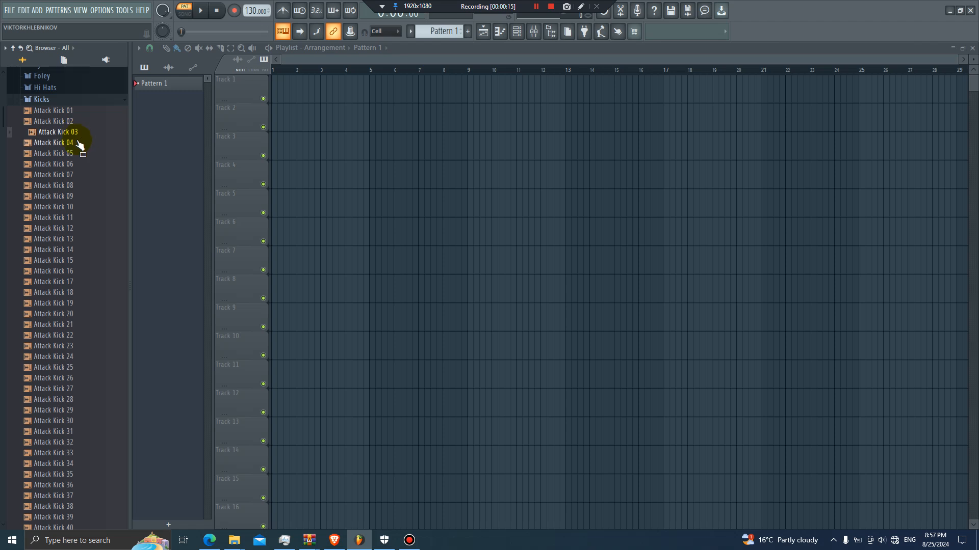
- Audition the Attack Kick and Collider Kick samples in the Kicks pack to find a suitable kick
click(77, 207)
click(82, 228)
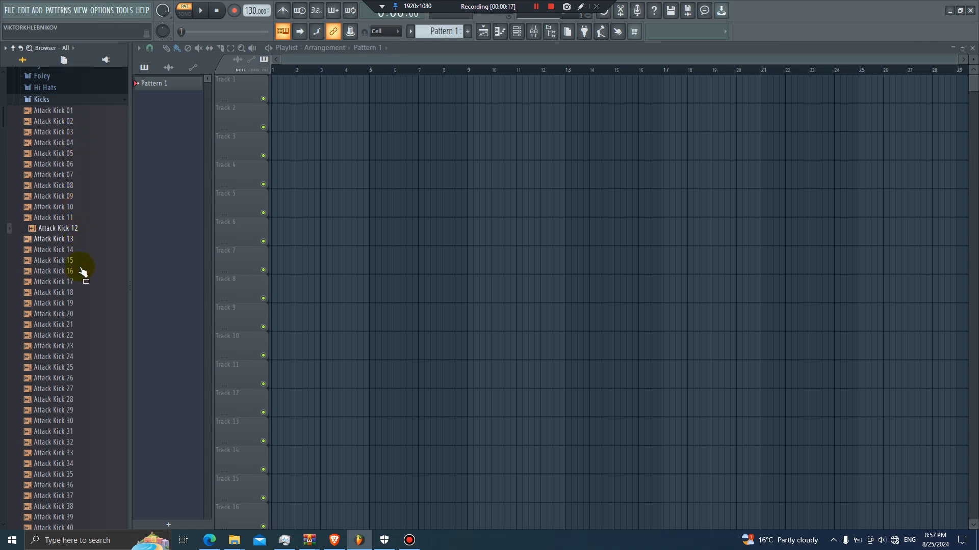
click(80, 271)
scroll(80, 284, down, 8)
click(74, 325)
scroll(84, 336, down, 8)
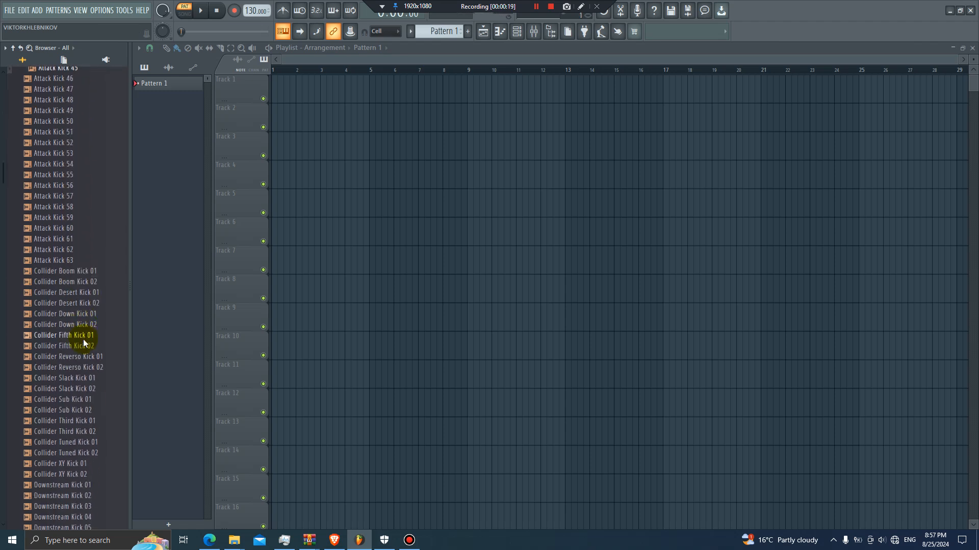
click(84, 325)
click(84, 346)
click(63, 271)
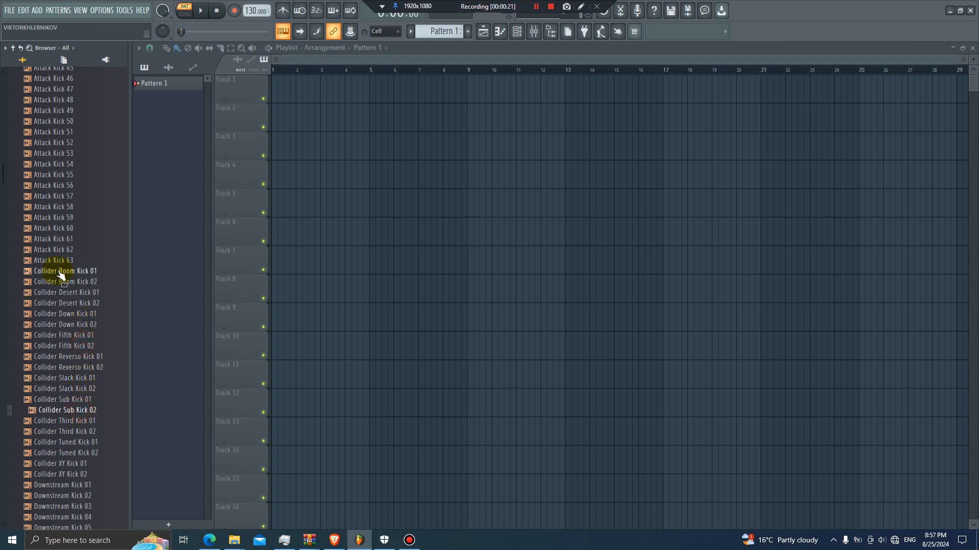
click(64, 260)
click(75, 239)
click(77, 207)
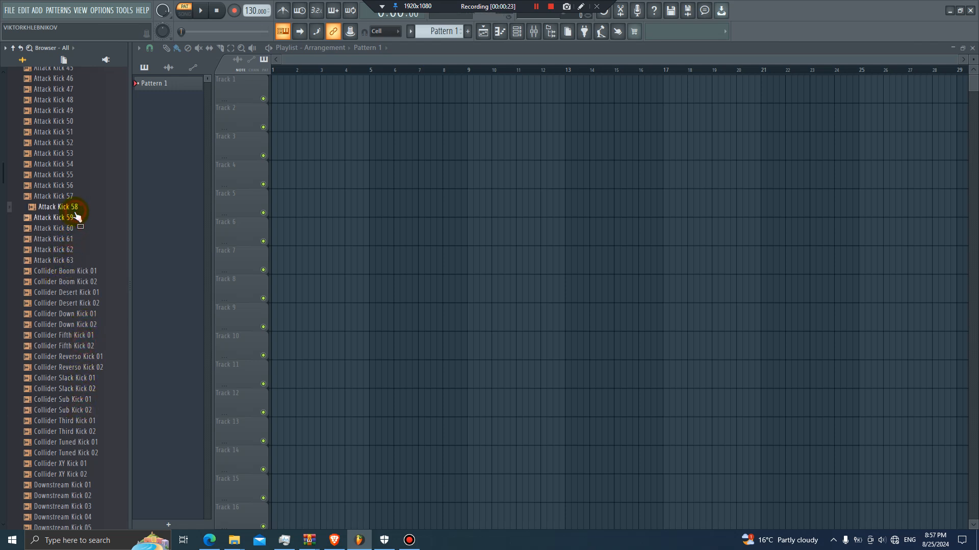
click(74, 185)
click(77, 175)
click(75, 164)
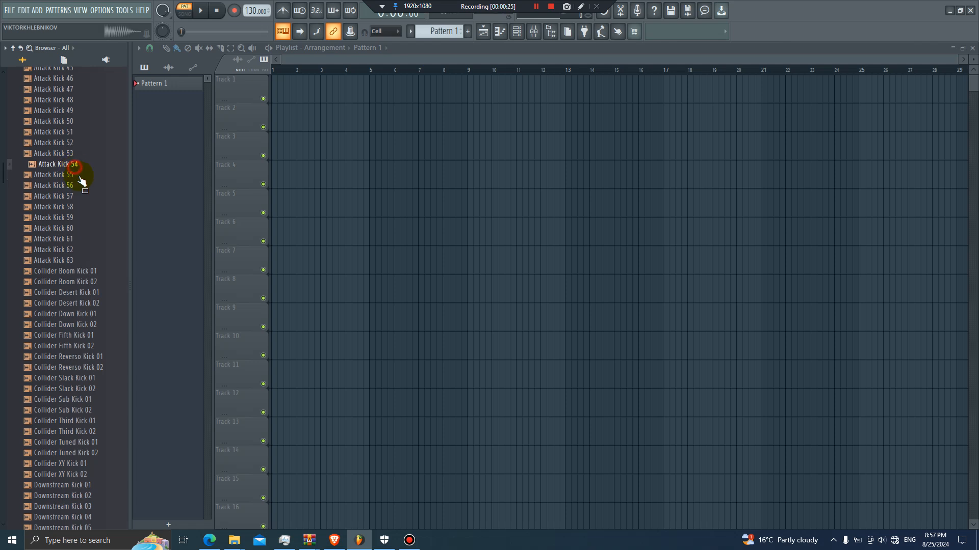
- Replace the 808 Kick channel's sample with Attack Kick 30 and route the channel to a free mixer track
scroll(71, 164, up, 8)
click(69, 165)
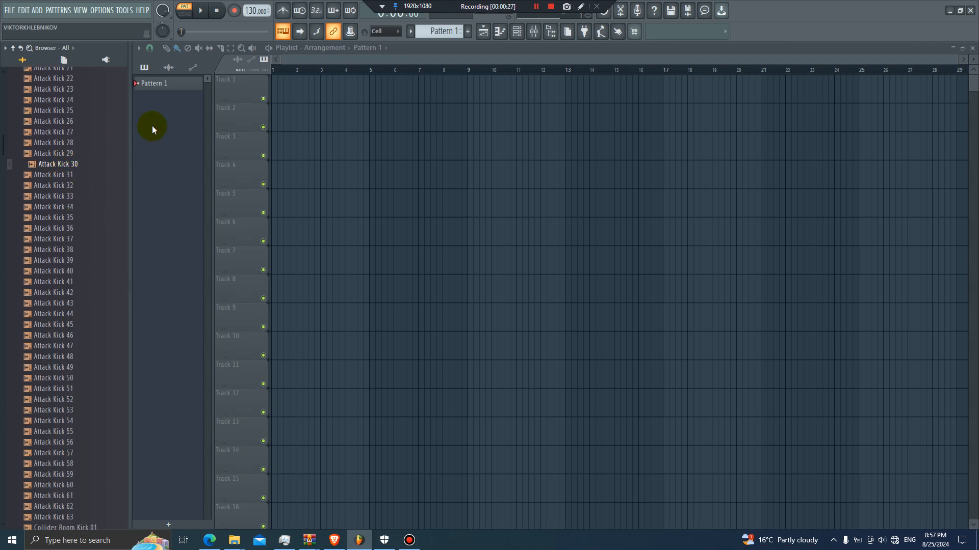
click(517, 32)
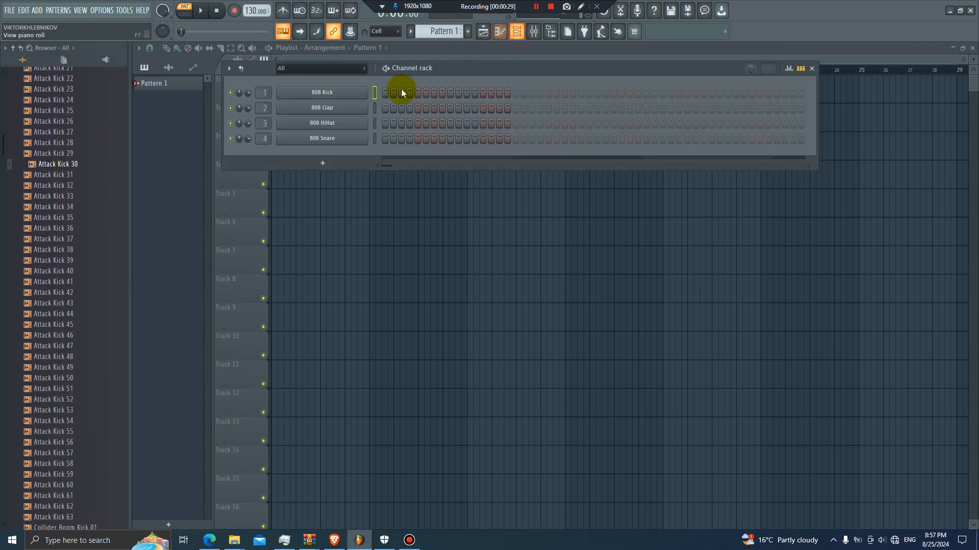
drag(77, 171, 347, 97)
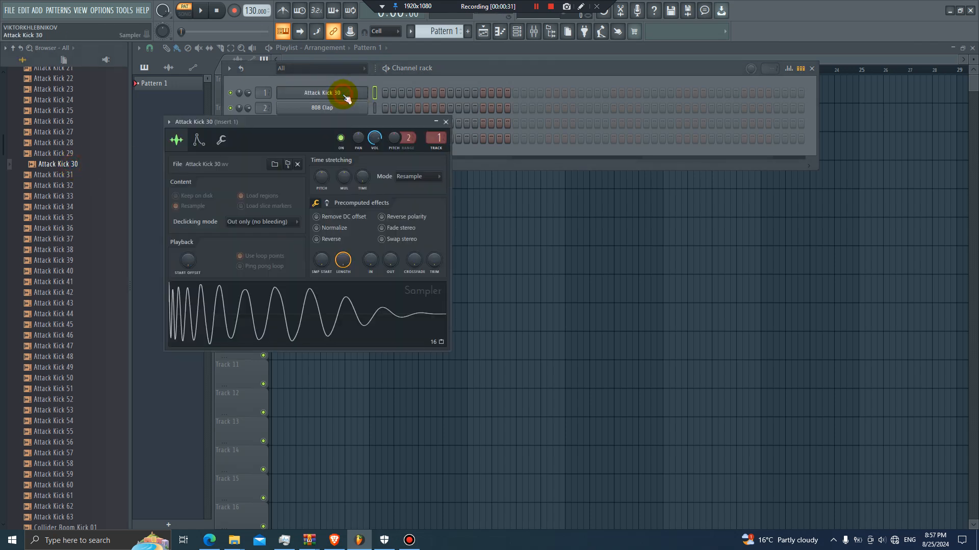
click(169, 122)
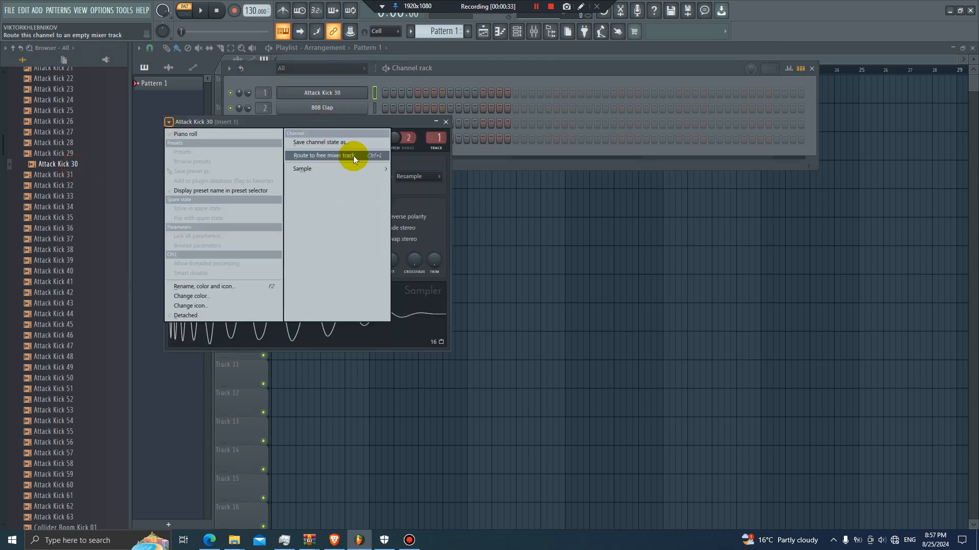
click(350, 154)
- Add Maximus to the kick track's first effect slot and turn down the high band's post gain
click(879, 100)
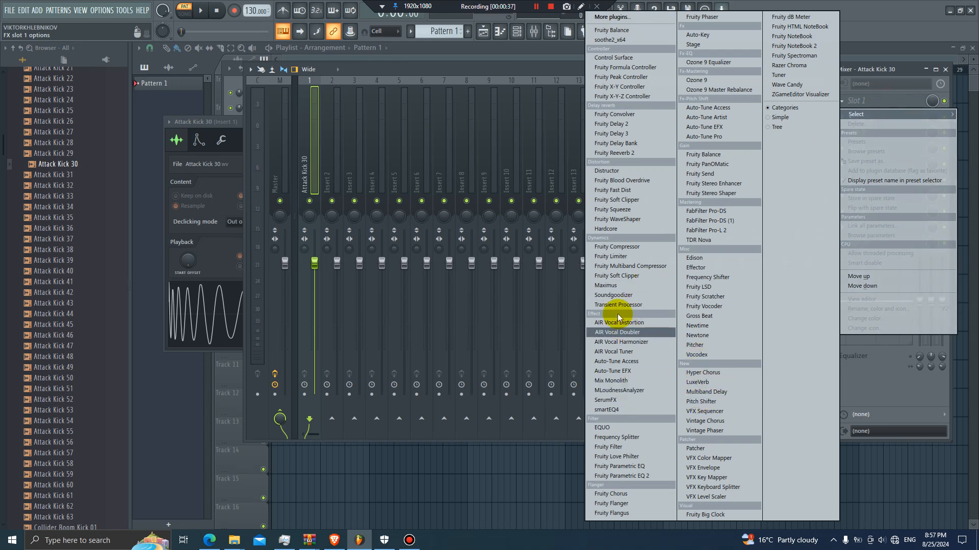
click(609, 285)
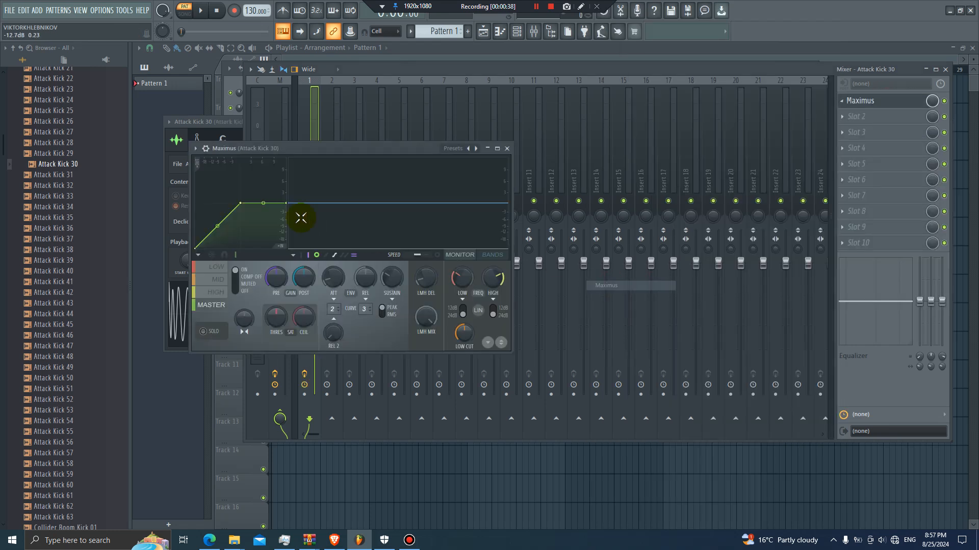
click(217, 292)
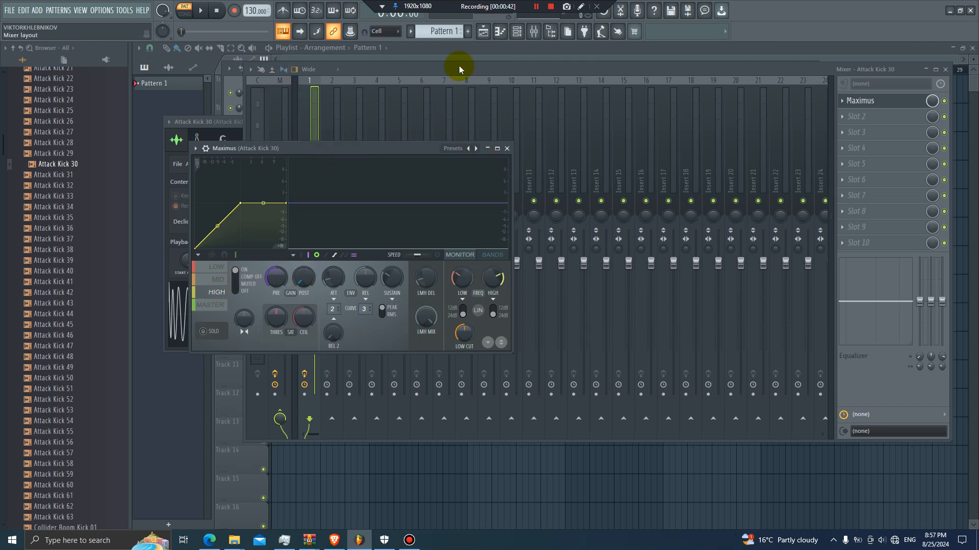
- Program Attack Kick 30 on every fourth step across 32 steps and set the tempo to 117 BPM
click(518, 32)
click(273, 102)
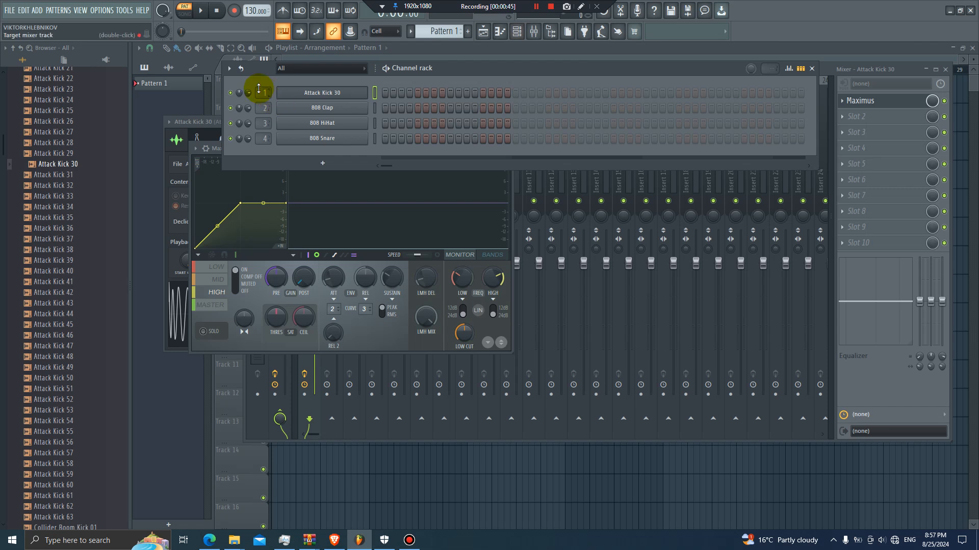
right_click(348, 93)
click(502, 135)
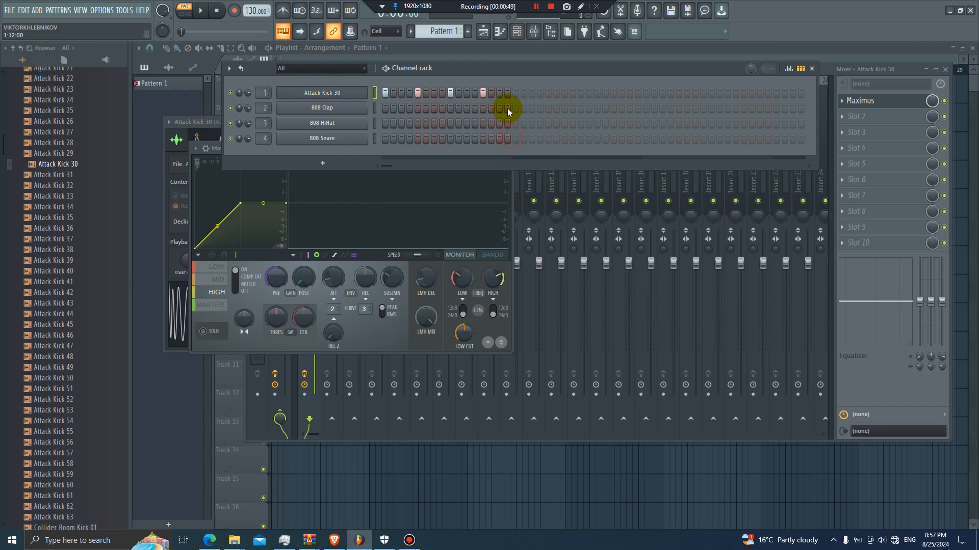
click(516, 94)
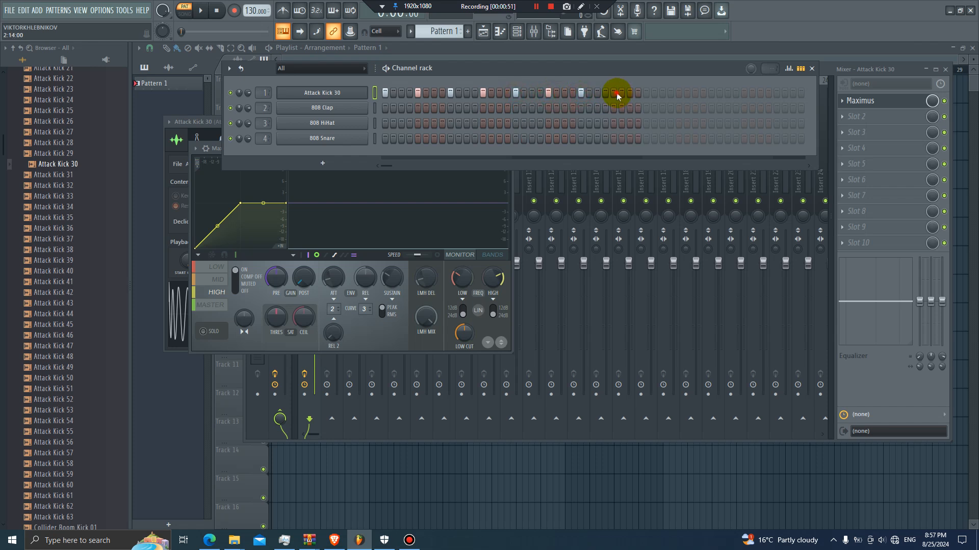
drag(254, 12, 254, 11)
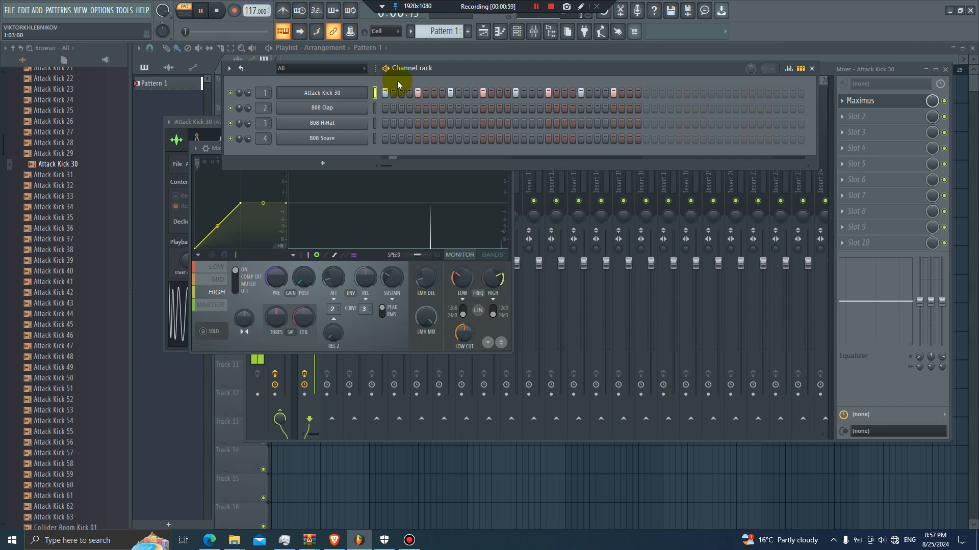
key(space)
- Lower the mid band's post gain in the kick's Maximus while the pattern plays
click(218, 279)
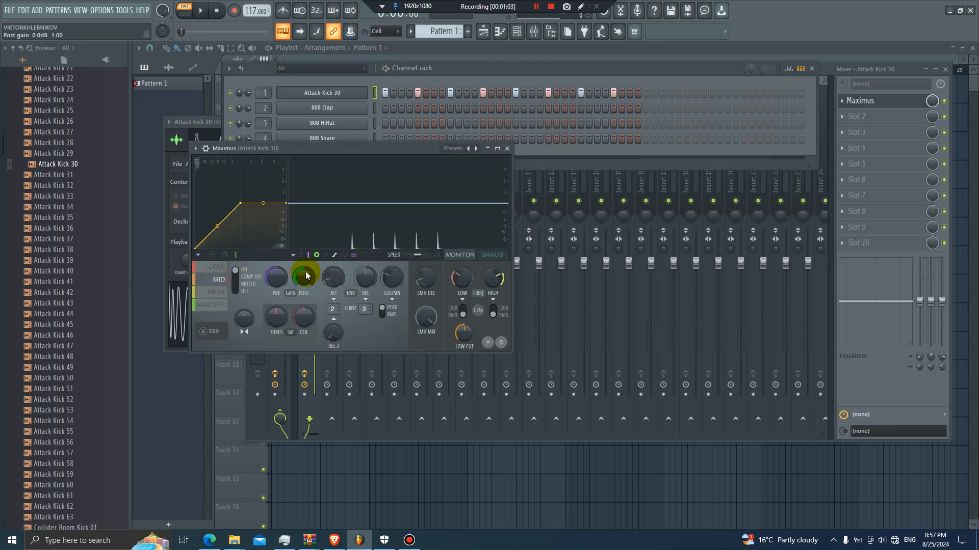
key(space)
drag(303, 278, 303, 278)
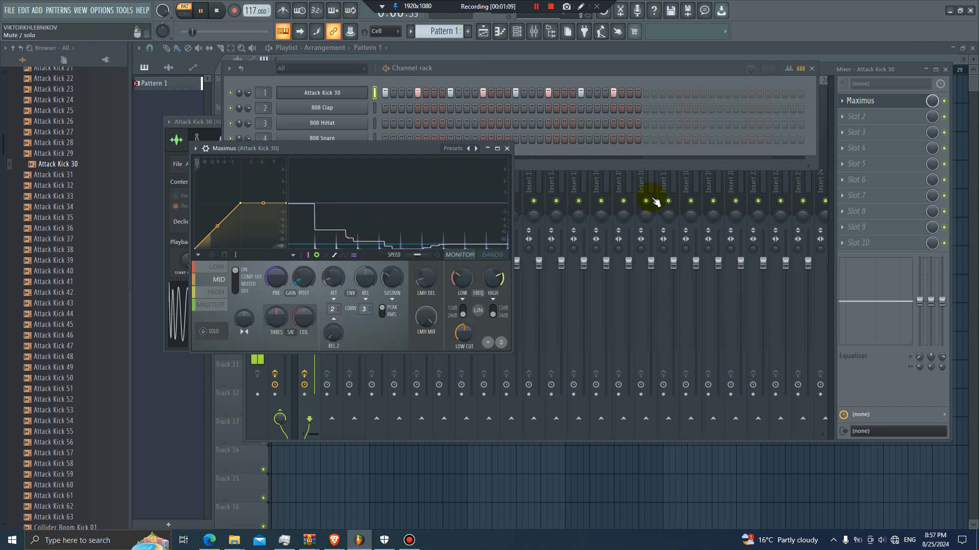
key(space)
- Add Fruity Parametric EQ 2 in slot 2, boost band 2 by about 3 dB, and cut bands 3 and 4, with band 4 near 455 Hz
click(865, 118)
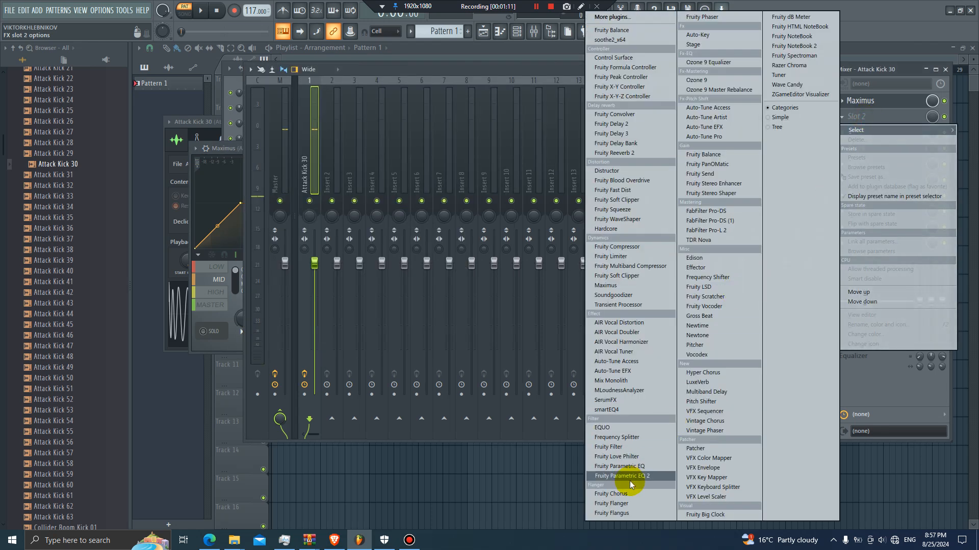
click(630, 477)
key(space)
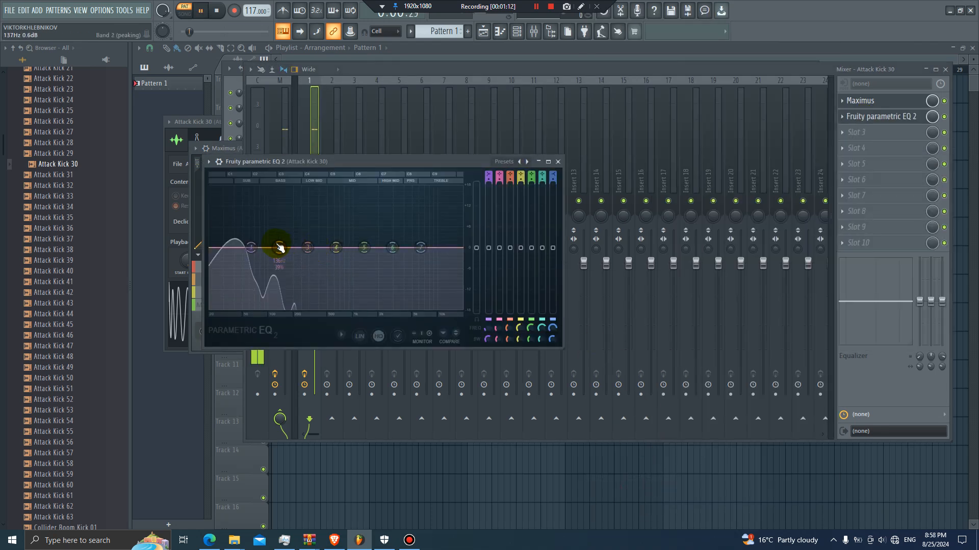
mouse_move(280, 249)
mouse_down()
mouse_move(282, 232)
mouse_move(267, 238)
mouse_up()
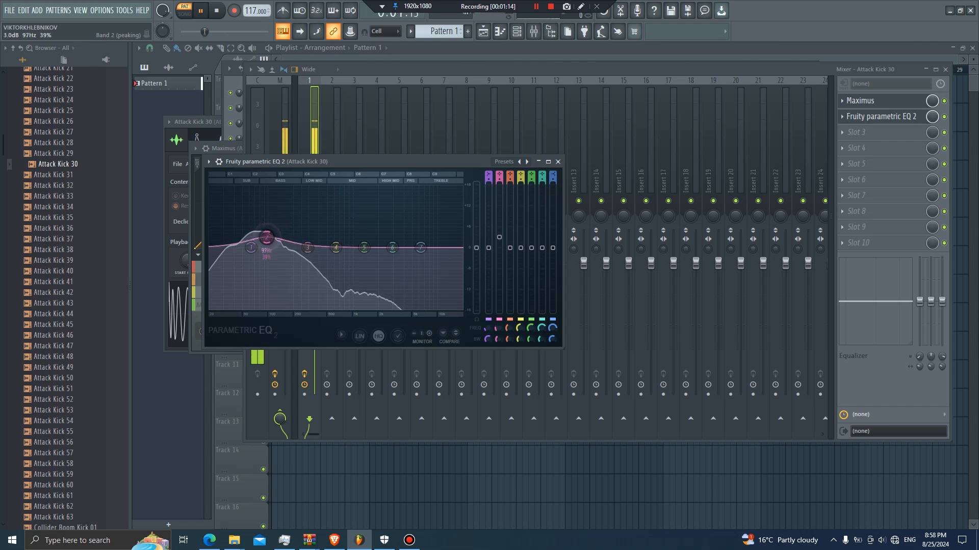
drag(336, 248, 267, 239)
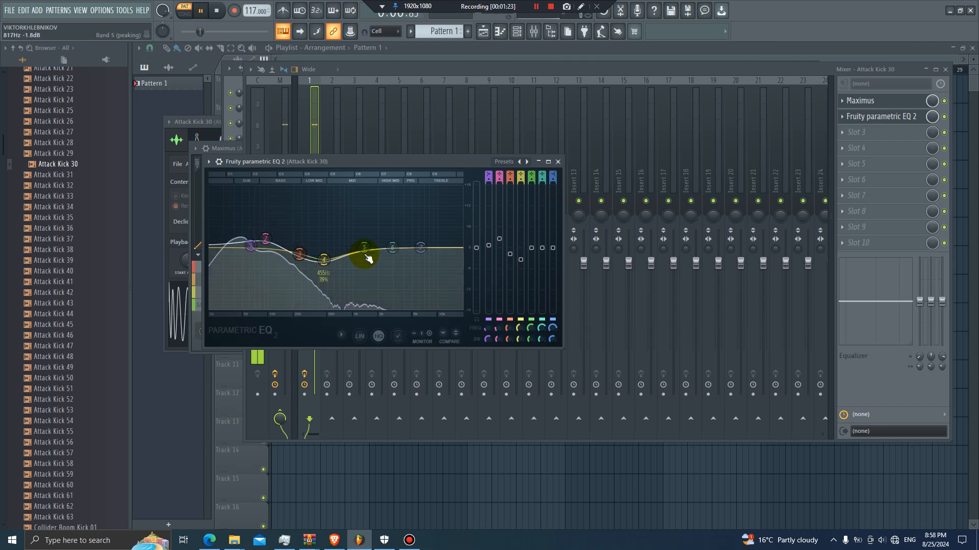
key(space)
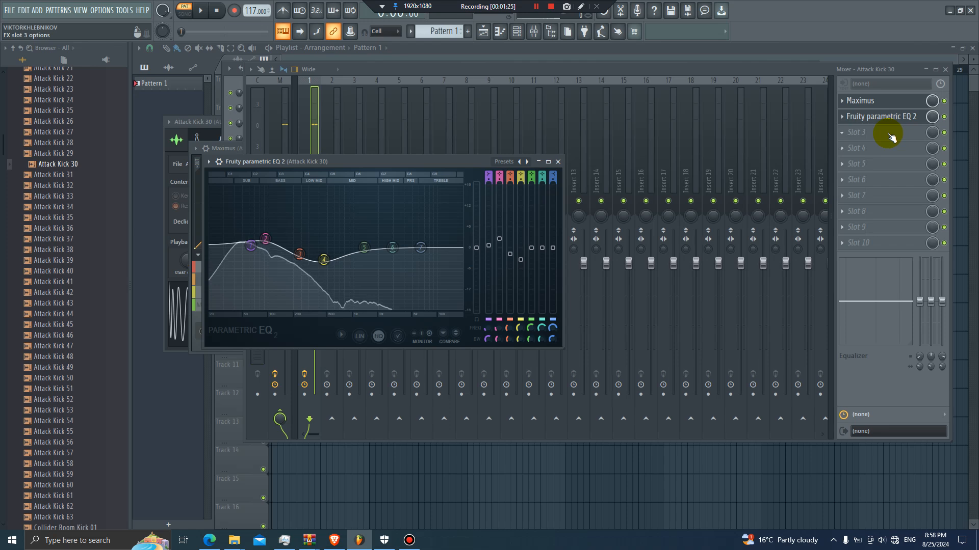
- Add a second Maximus in slot 3 of the kick track and reduce its high and mid bands' post gain during playback
click(890, 136)
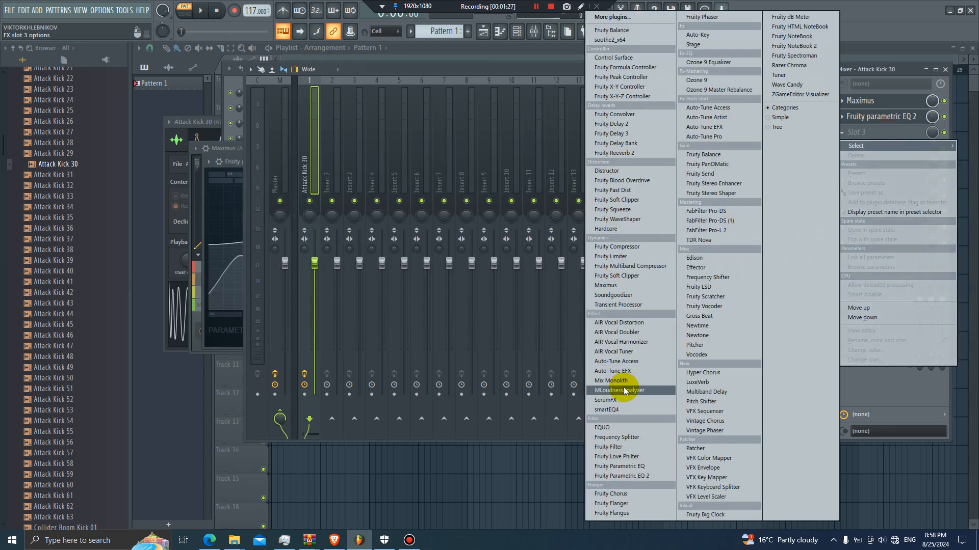
click(607, 286)
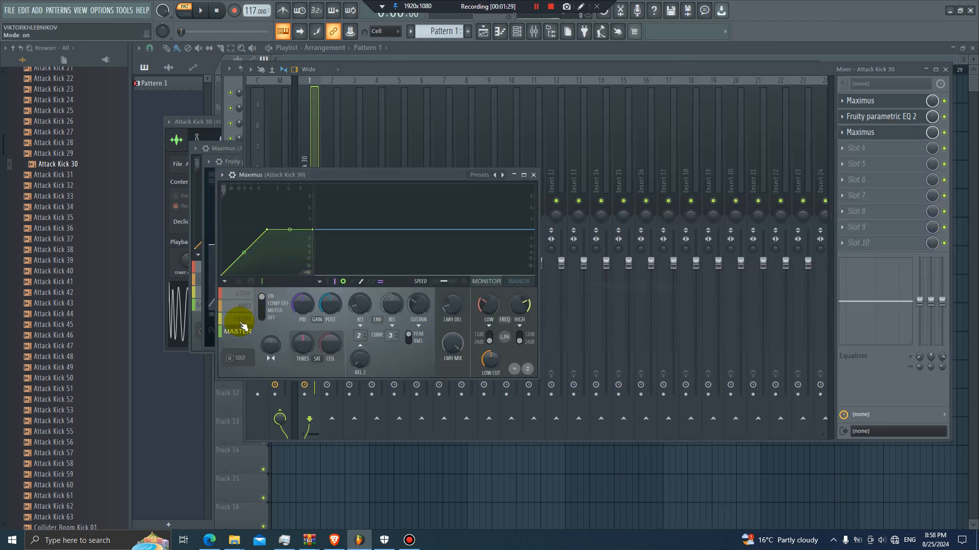
drag(330, 304, 329, 326)
key(space)
click(244, 306)
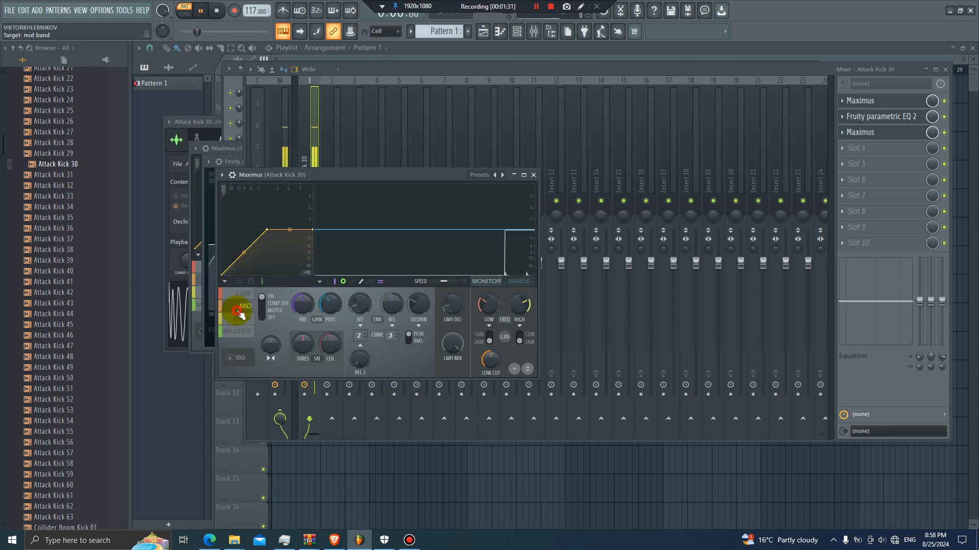
mouse_move(327, 306)
mouse_down()
mouse_move(328, 291)
mouse_move(327, 300)
mouse_up()
key(space)
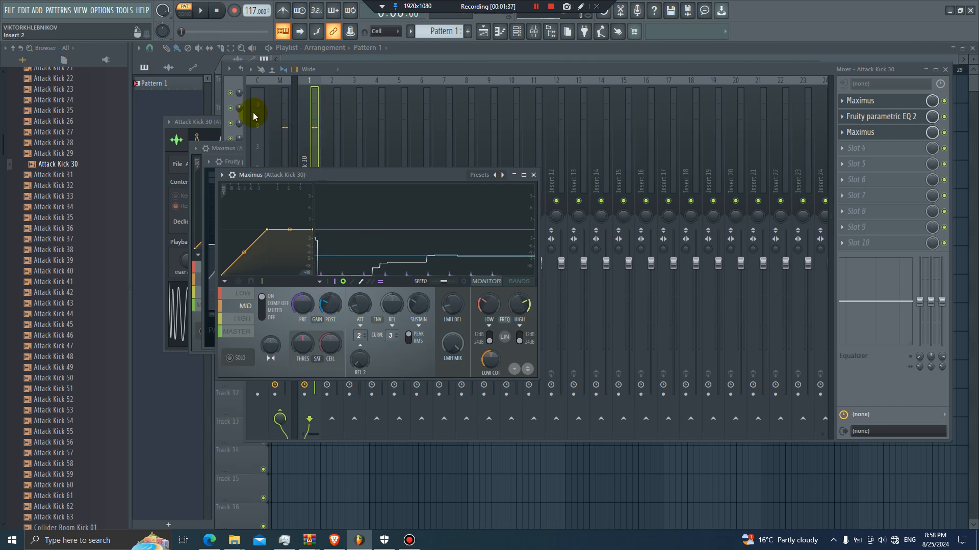
- Find Fracture Clap 02 in the Claps pack and load it into the channel rack in place of 808 Clap
click(233, 80)
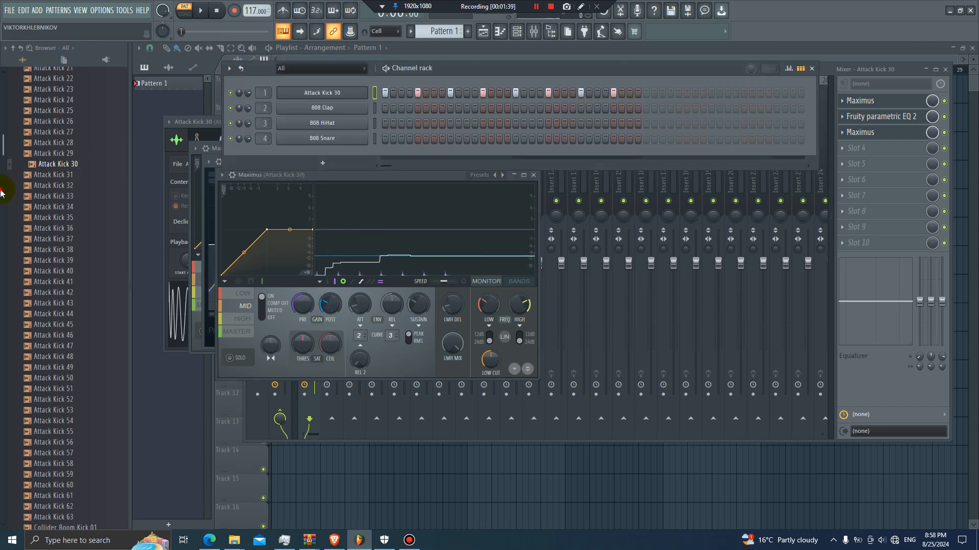
drag(1, 190, 2, 106)
click(52, 119)
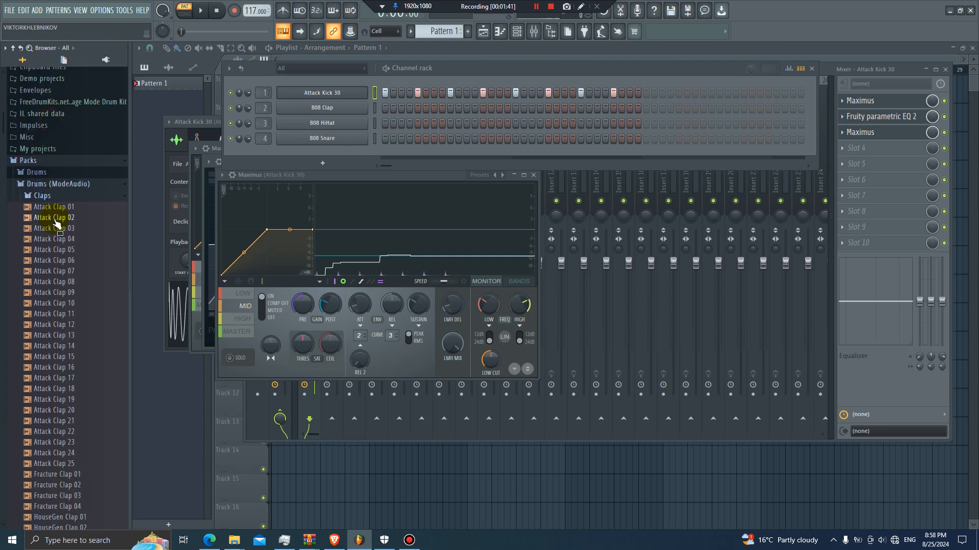
scroll(57, 225, down, 8)
click(68, 218)
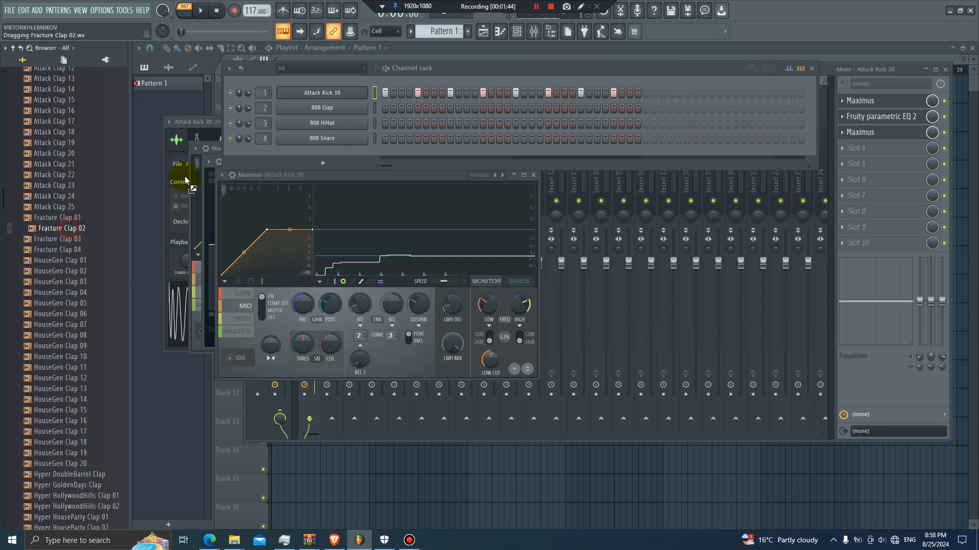
drag(185, 180, 329, 110)
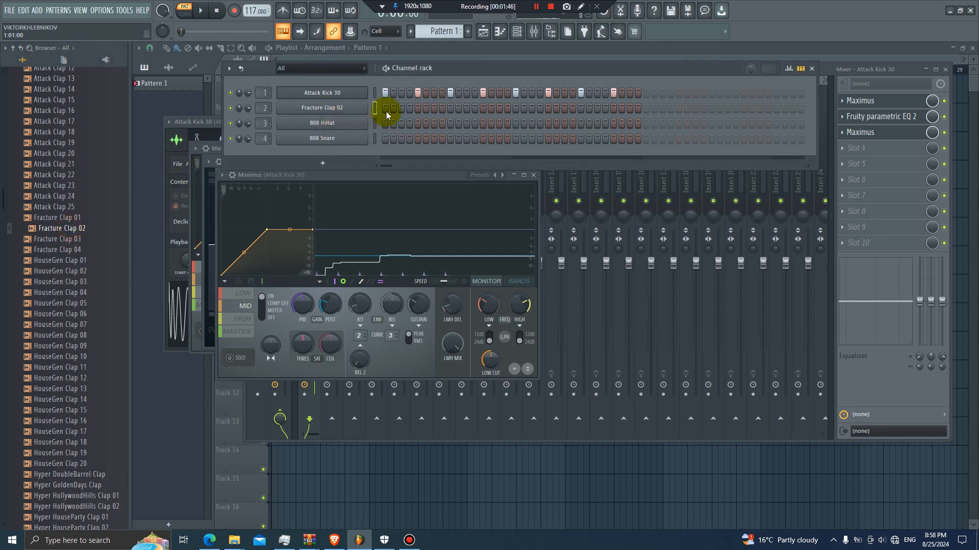
- Program Fracture Clap 02 on steps 5, 13, 21 and 29, and play the pattern to check it
click(419, 109)
click(613, 108)
key(space)
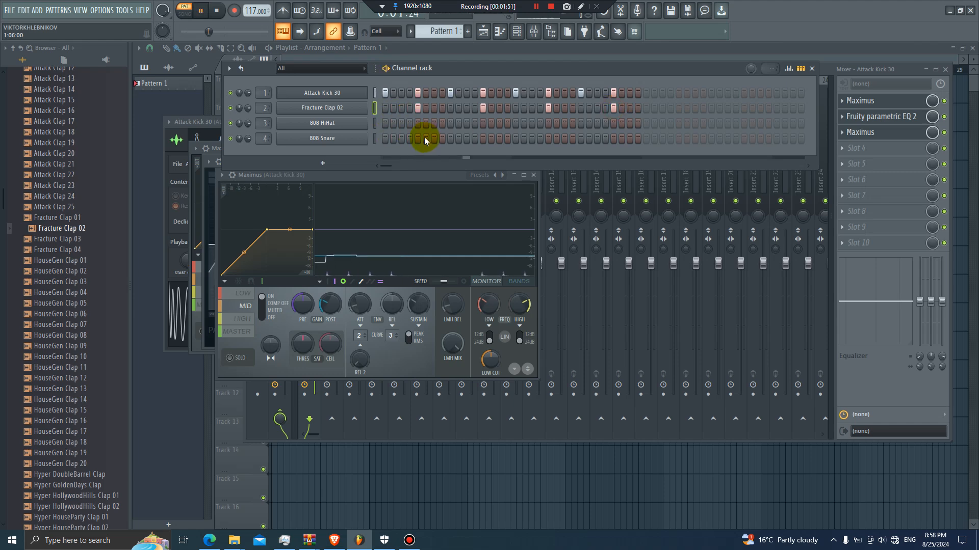
key(space)
- In the kick track's second Maximus, readjust the mid band's post gain and set the high band's to about -7.7 dB
click(329, 92)
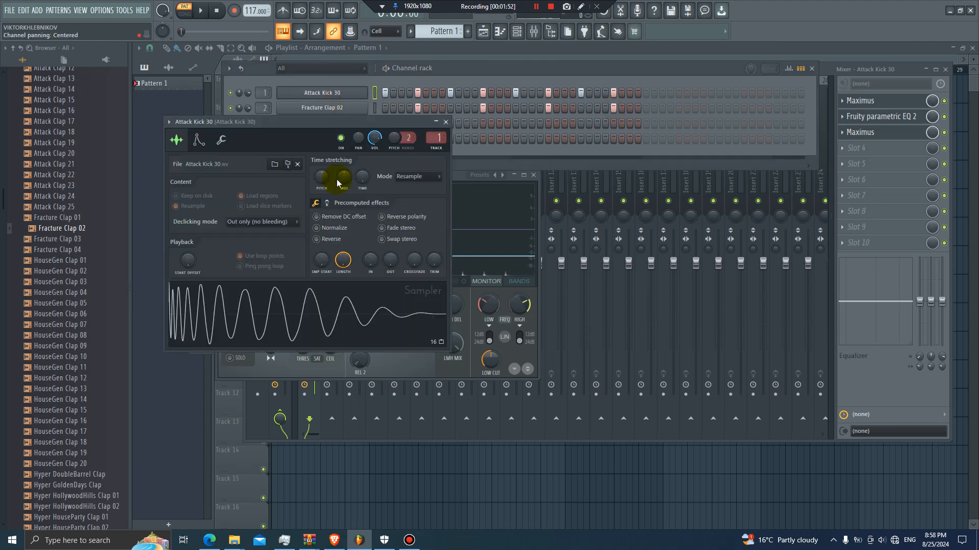
click(887, 132)
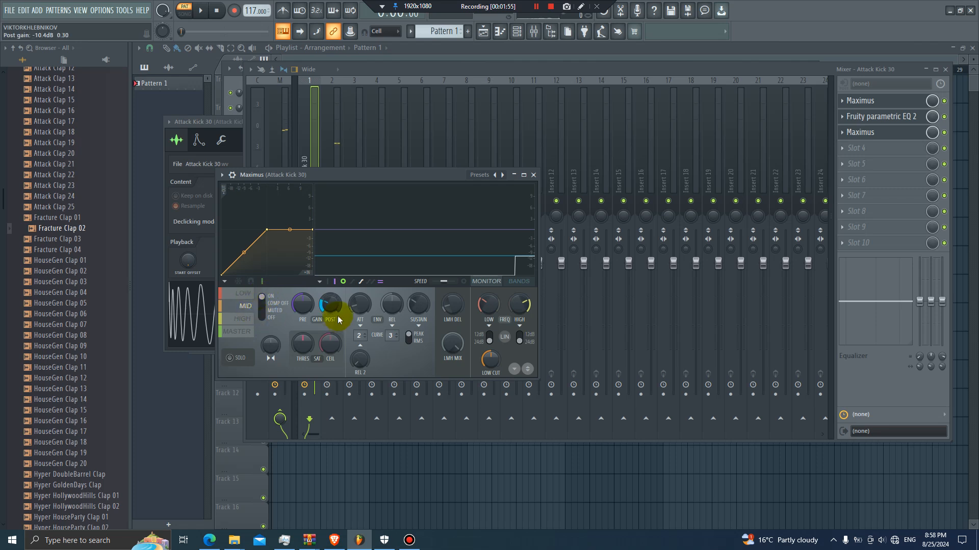
drag(330, 304, 318, 308)
click(243, 319)
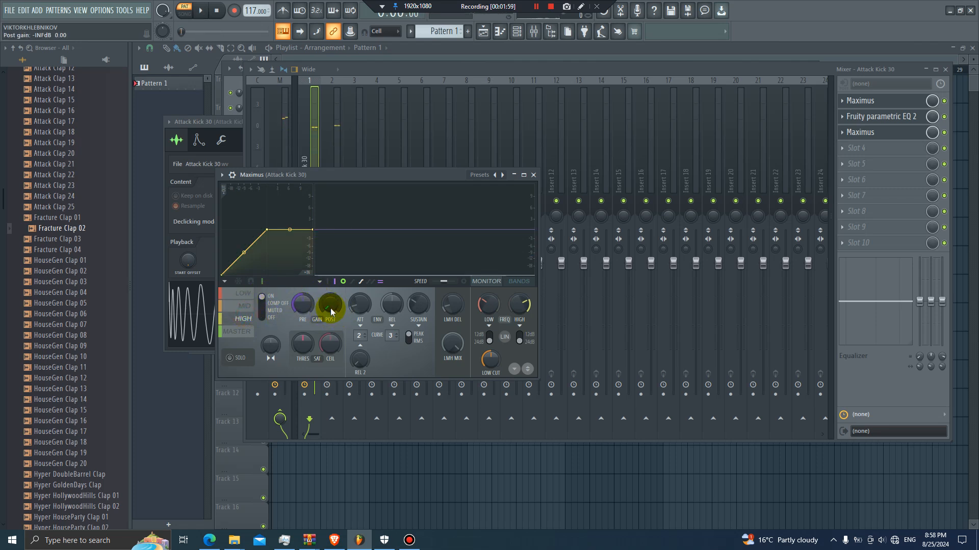
key(space)
drag(329, 313, 324, 315)
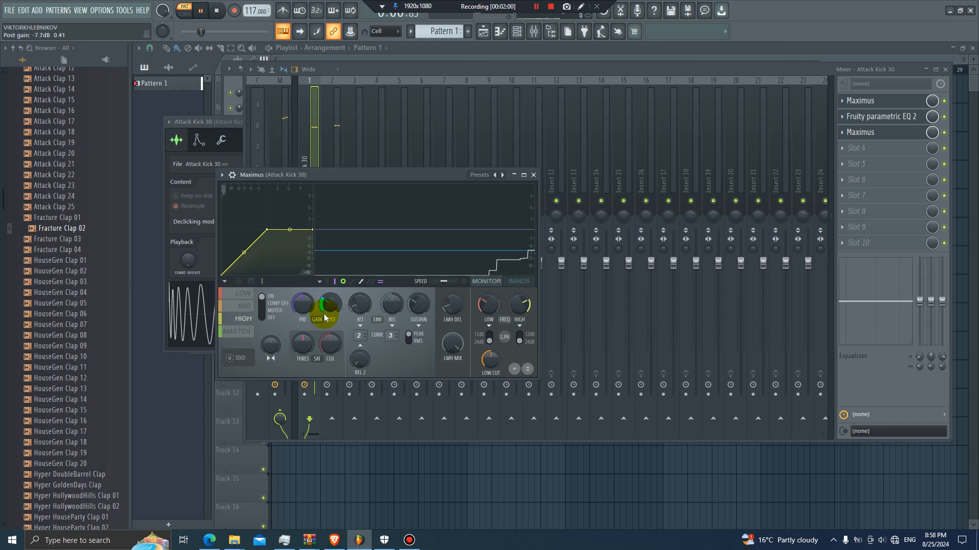
- Lower the volume fader of mixer track Insert 2, which carries the clap, while playing the pattern
click(329, 149)
key(space)
drag(337, 262, 329, 287)
key(space)
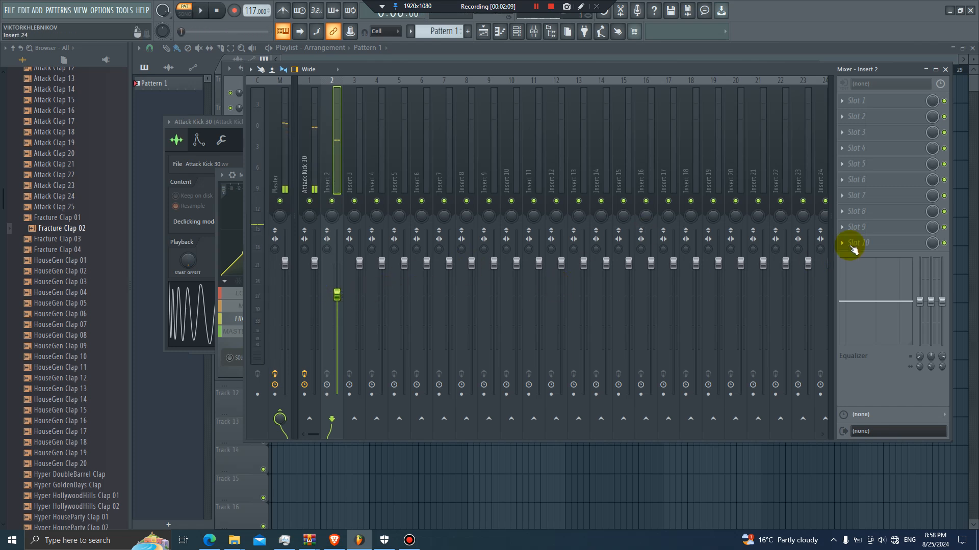
- Add Fruity Reeverb 2 in slot 10 of Insert 2 and adjust its low cut while playing the pattern
click(861, 243)
click(649, 156)
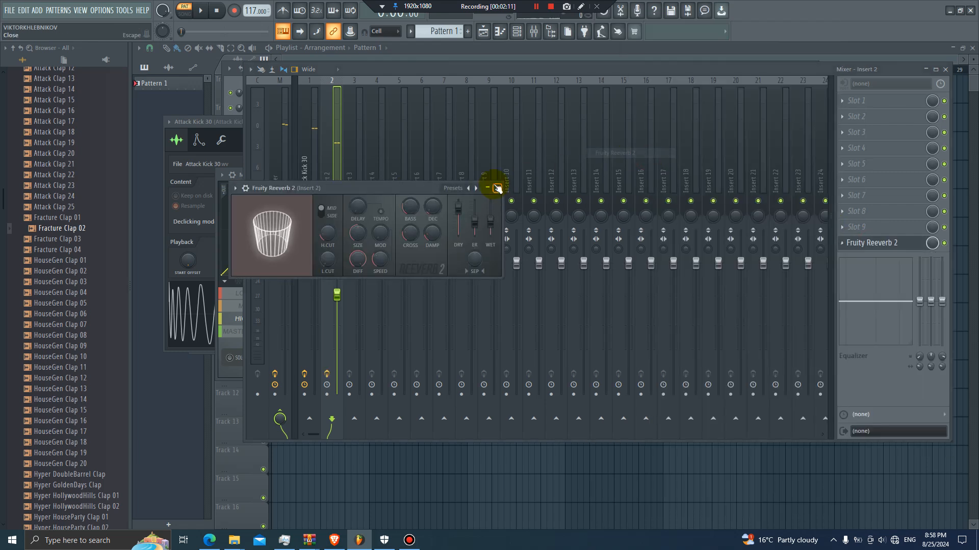
key(space)
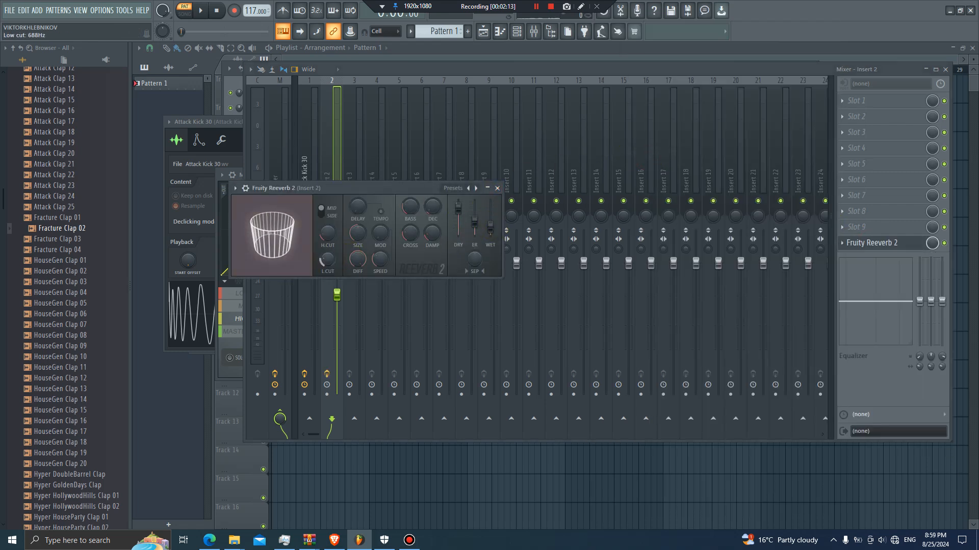
drag(326, 274, 326, 259)
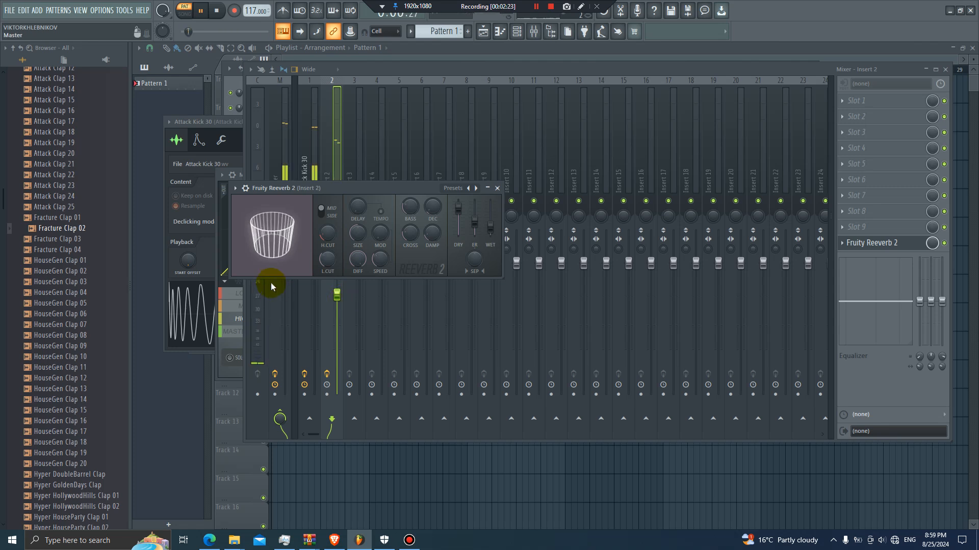
click(306, 149)
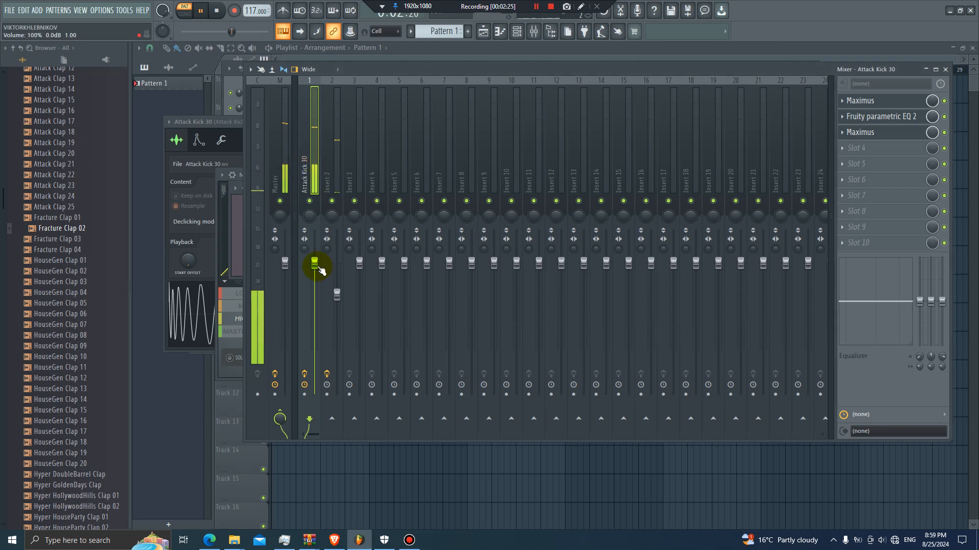
click(336, 294)
key(space)
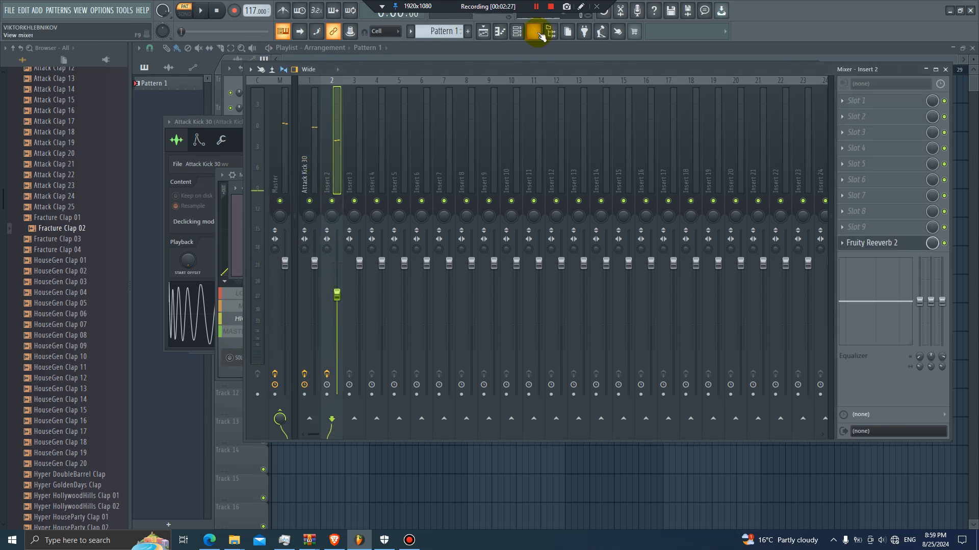
- Preview samples in the ModeAudio Hi Hats pack and load Attack Hat 04 in place of 808 HiHat
click(512, 39)
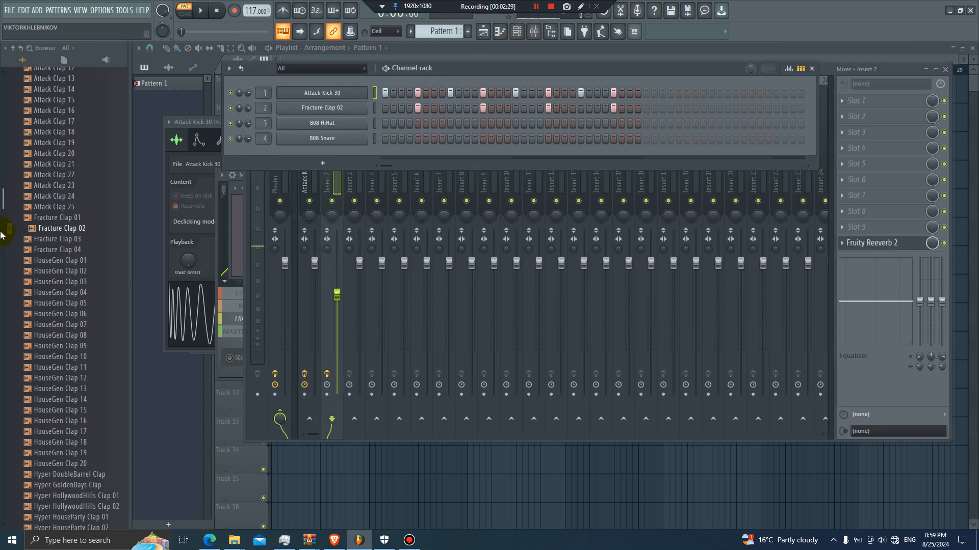
drag(2, 188, 22, 129)
click(31, 140)
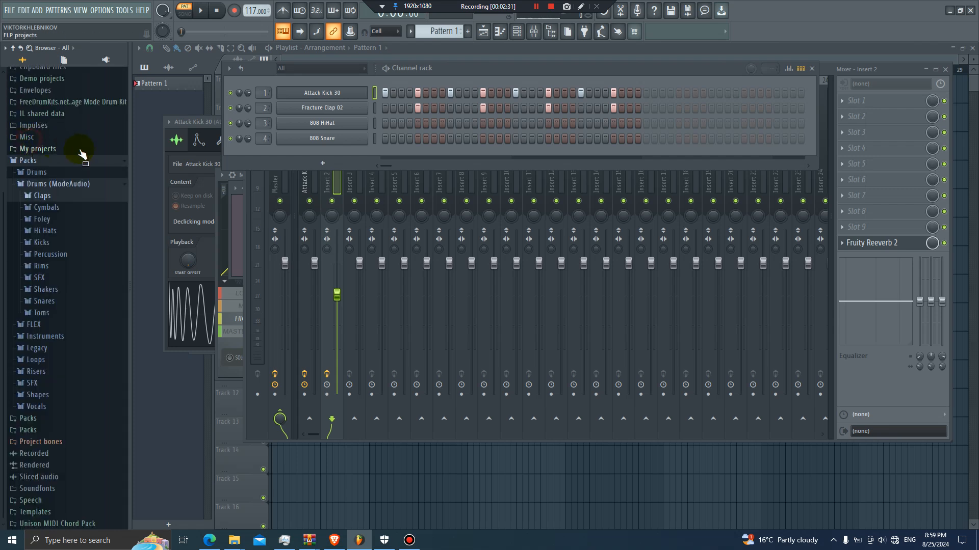
click(59, 233)
click(57, 253)
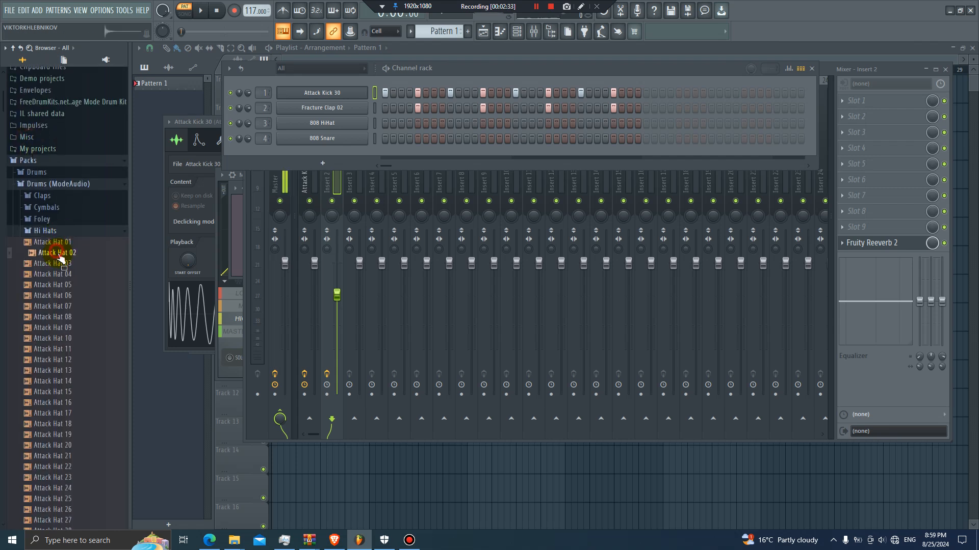
click(67, 263)
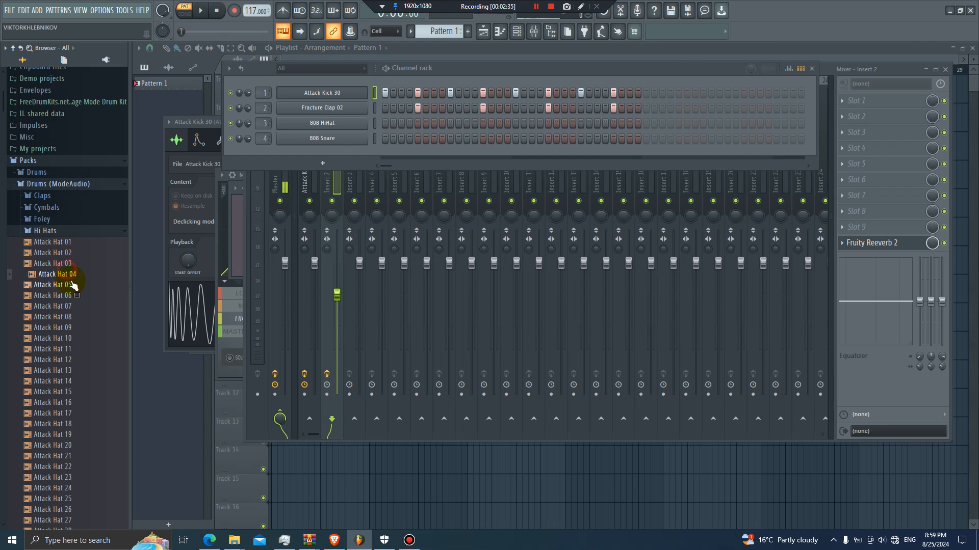
click(72, 284)
drag(72, 279, 327, 125)
- Preview open hats further down the Hi Hats pack and load Collider Boom OHat in place of 808 Snare
click(57, 381)
scroll(72, 407, down, 4)
click(70, 414)
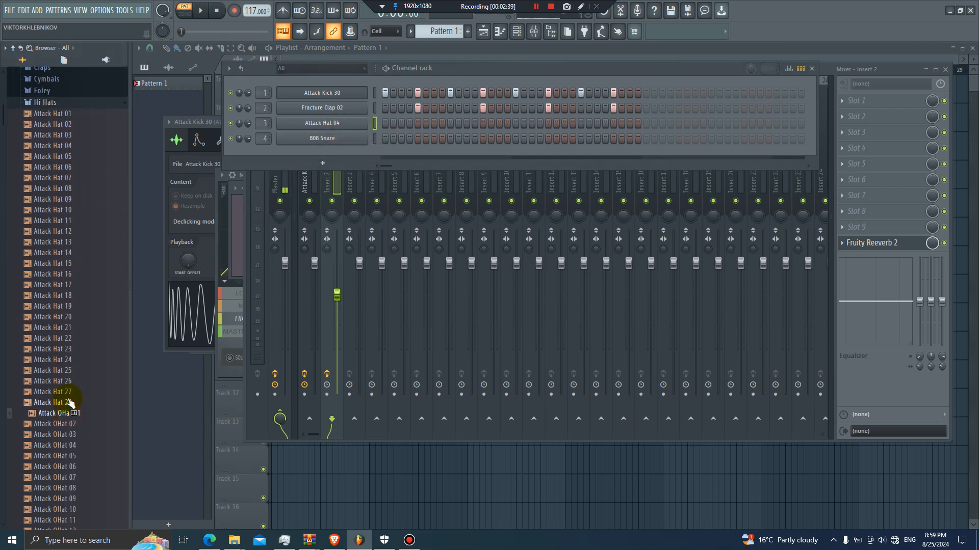
scroll(72, 412, down, 6)
click(71, 413)
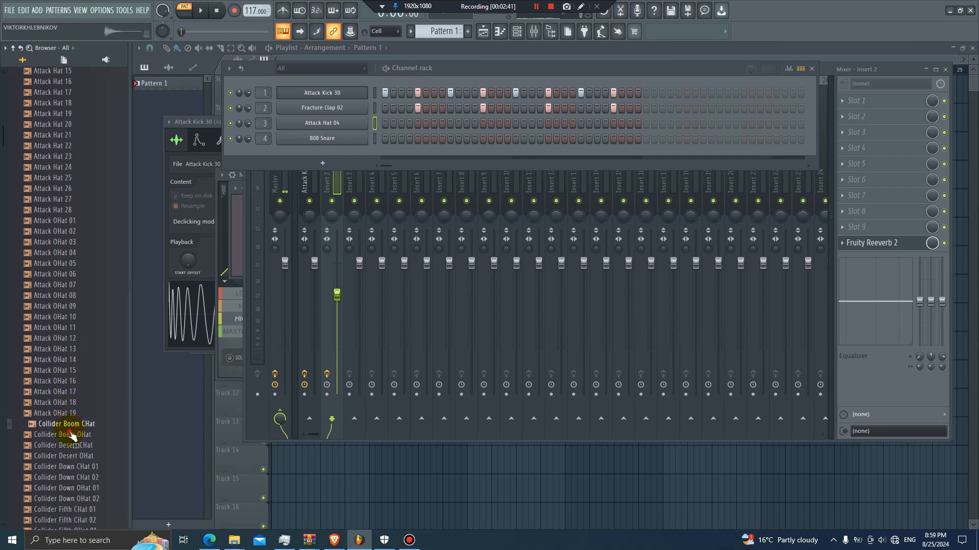
scroll(71, 434, down, 6)
click(79, 400)
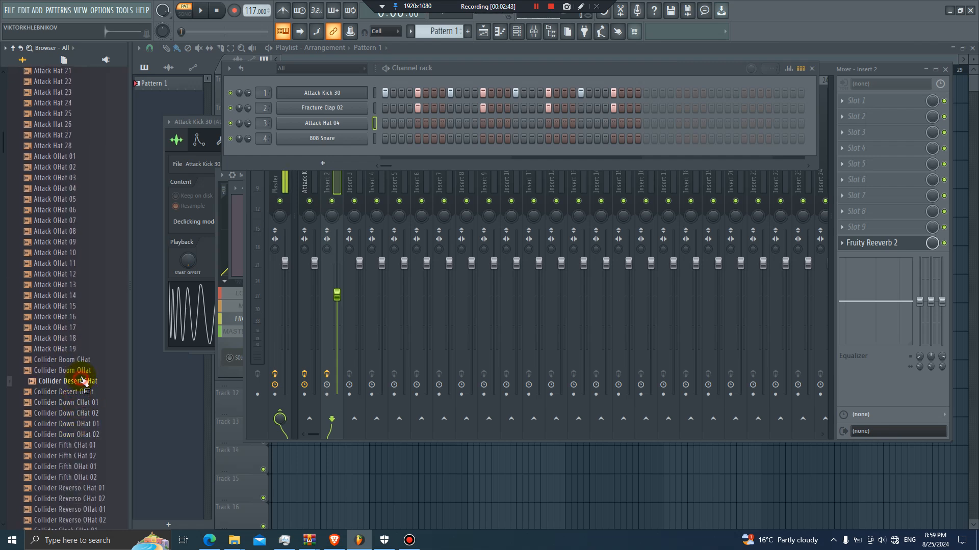
drag(76, 370, 356, 145)
- Preview the Downstream closed hats and Collider XY open hats in the Hi Hats pack
scroll(77, 435, down, 12)
click(76, 424)
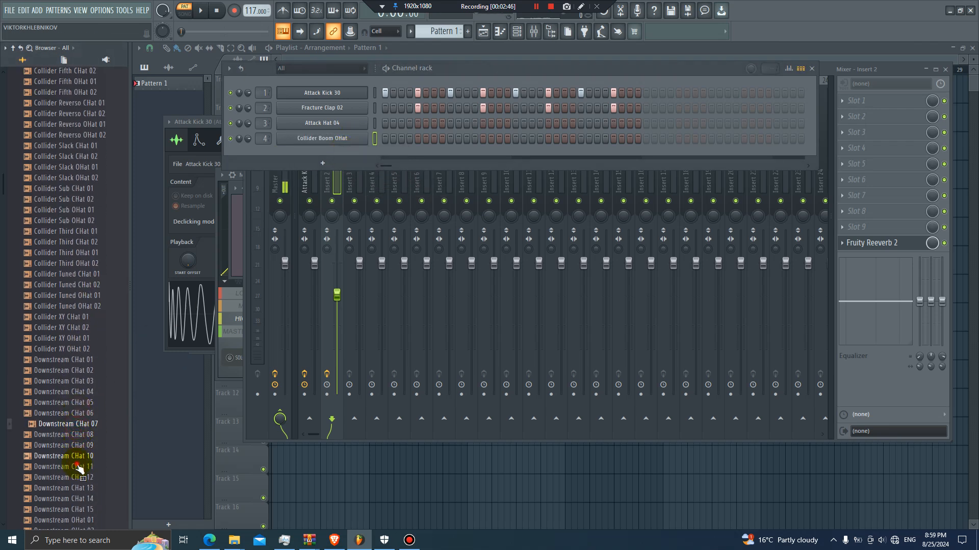
click(77, 308)
click(82, 318)
click(84, 339)
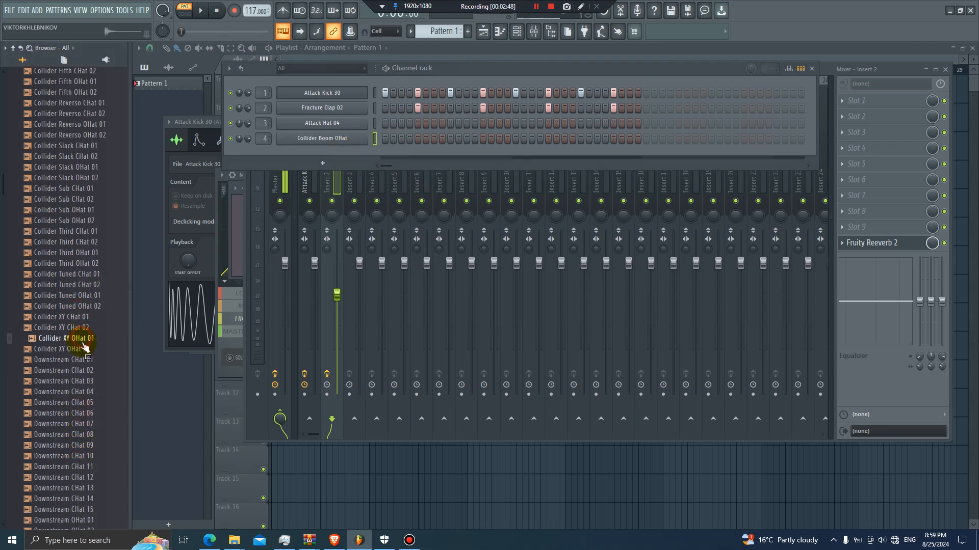
drag(86, 352, 363, 137)
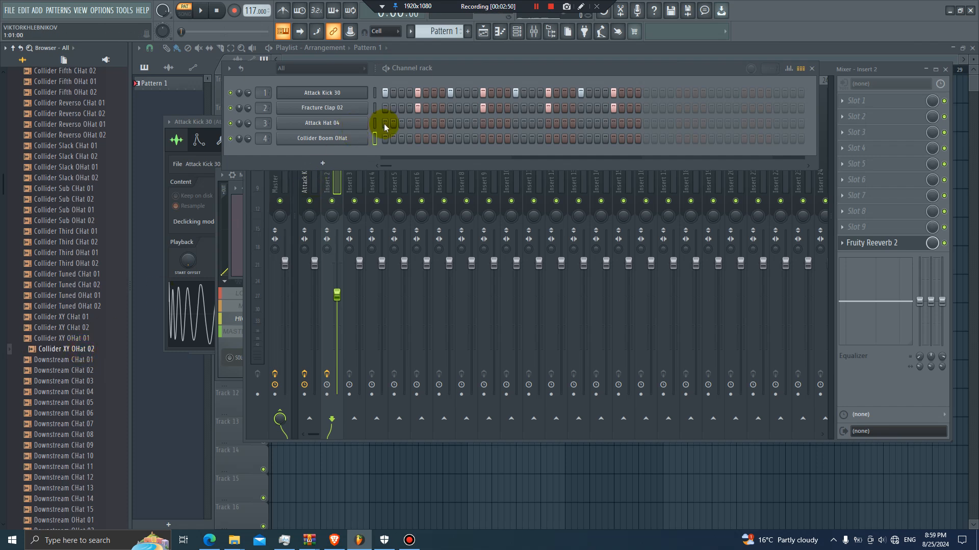
- Program Attack Hat 04 on every fourth step from step 3 through step 31
click(401, 124)
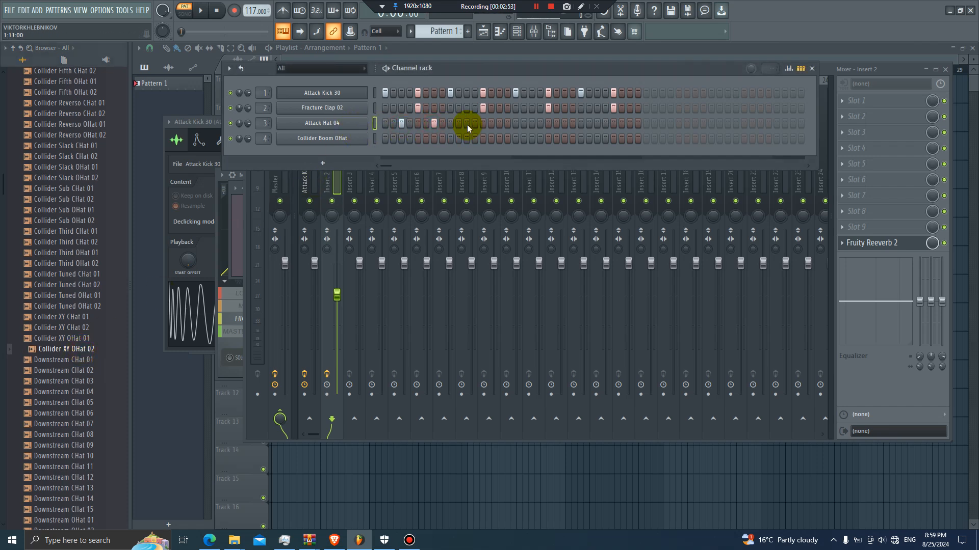
click(533, 123)
click(631, 123)
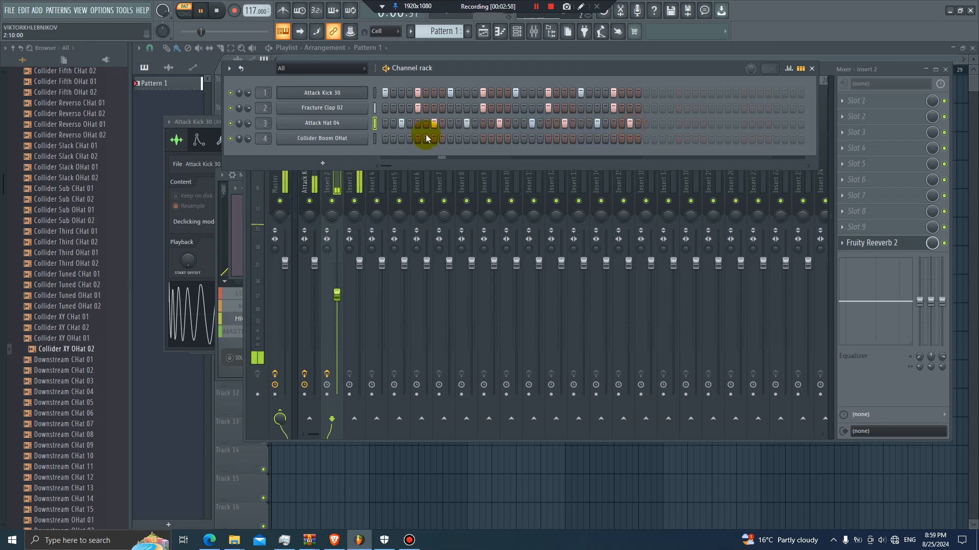
- Copy Attack Hat 04's steps to Collider Boom OHat, and lower Attack Hat 04's channel volume to about 66% during playback
right_click(349, 128)
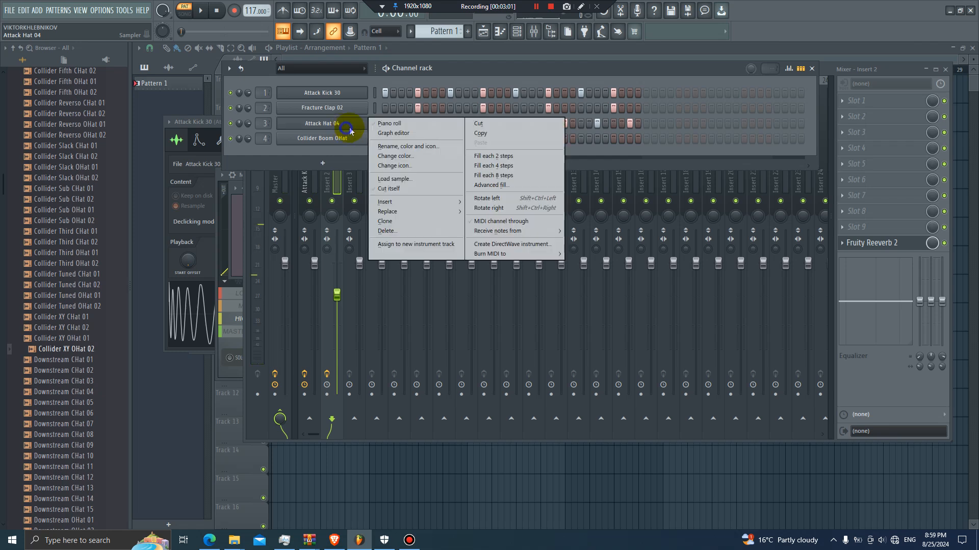
click(480, 133)
right_click(322, 139)
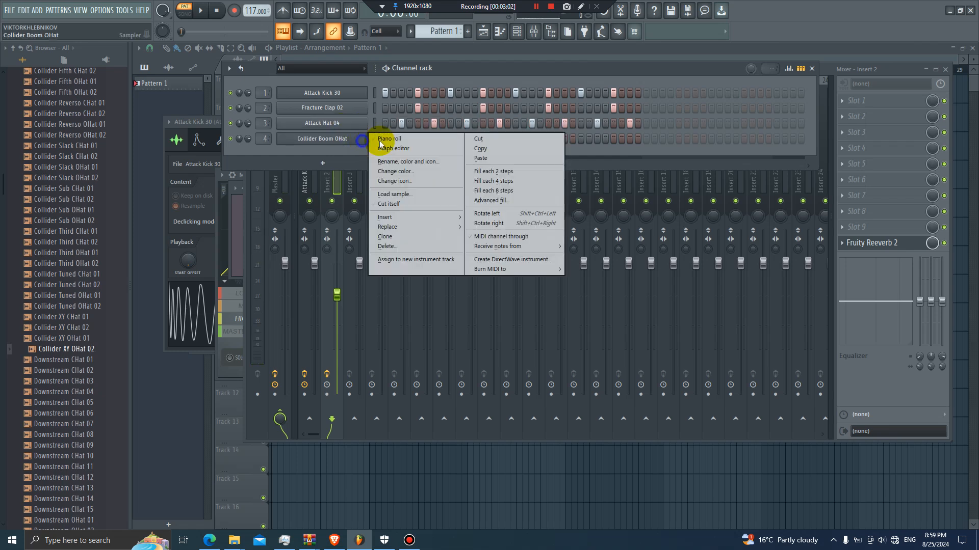
click(482, 149)
key(space)
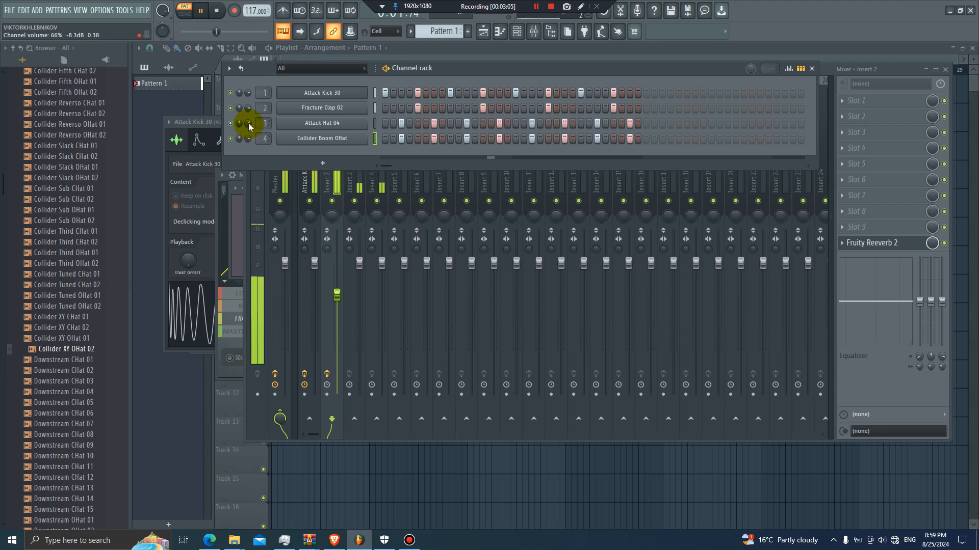
key(space)
- Transpose the Attack Hat 04 notes down one octave to C4 in the piano roll and play the pattern
right_click(352, 124)
click(439, 122)
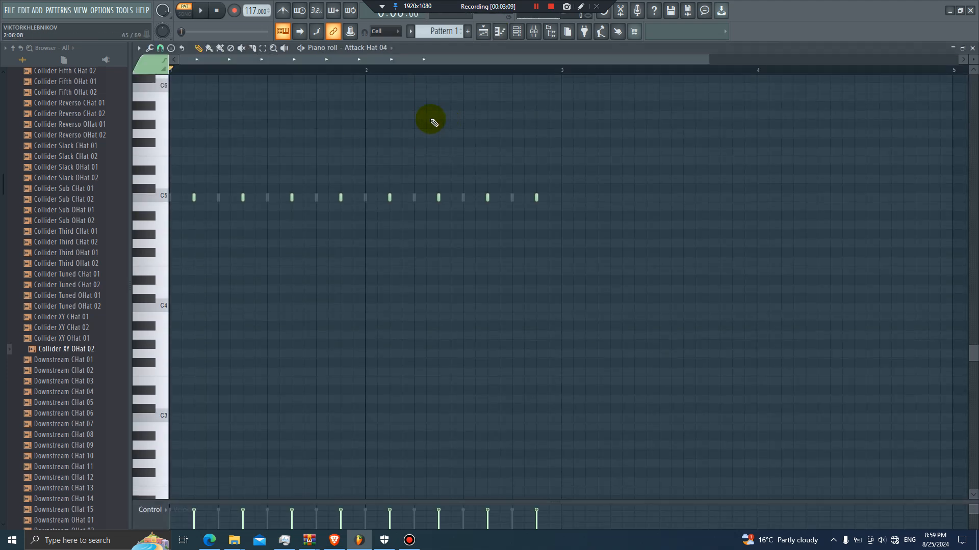
key(space)
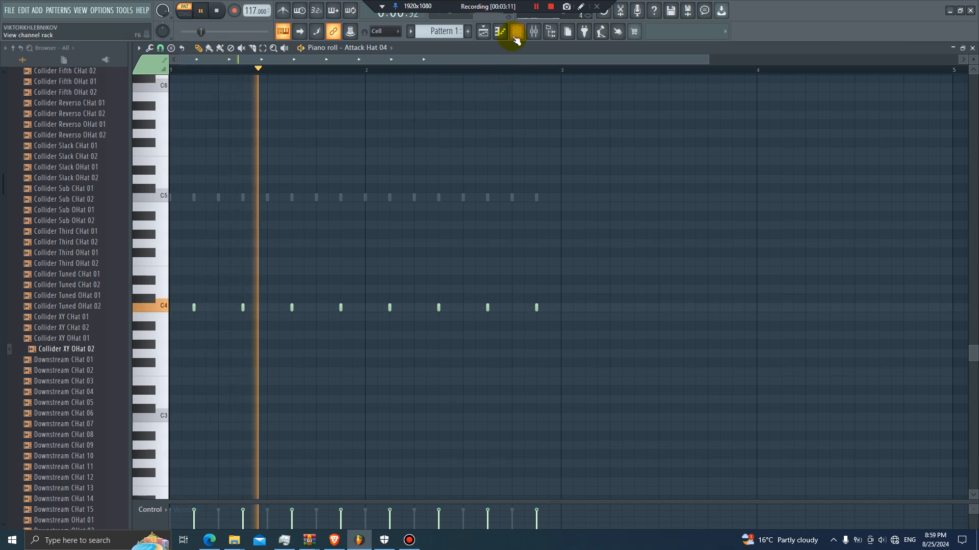
- Bring up the channel rack and preview more samples throughout the ModeAudio Hi Hats pack
click(516, 31)
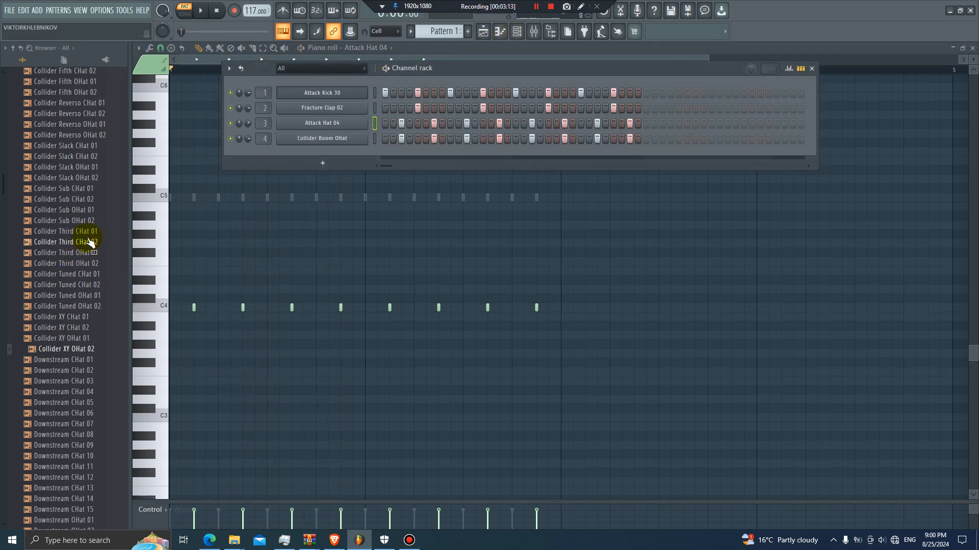
scroll(77, 235, up, 15)
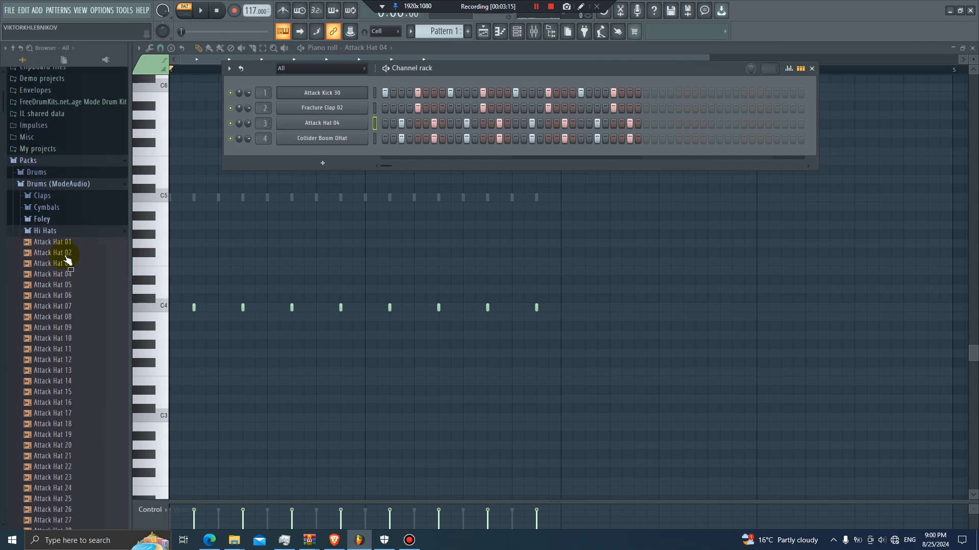
drag(67, 261, 63, 254)
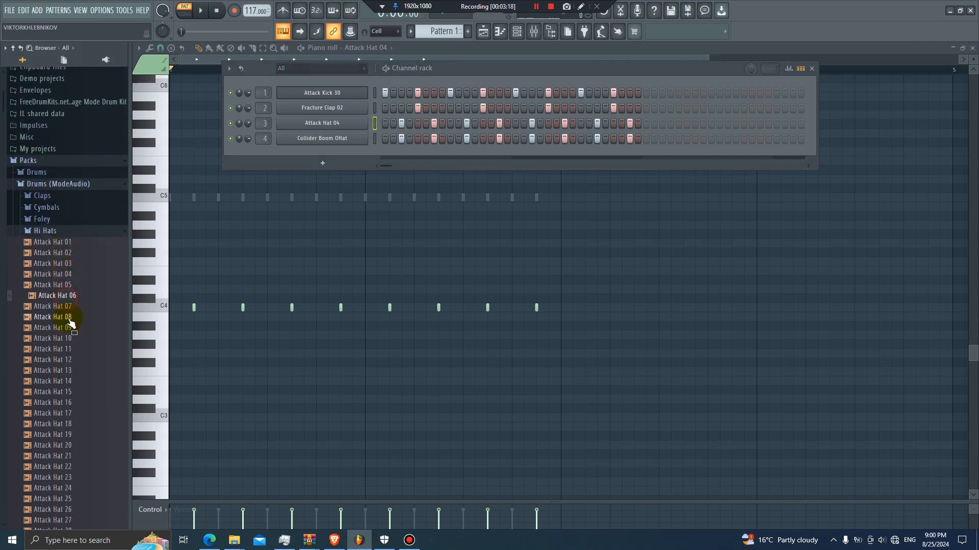
scroll(70, 322, down, 2)
click(71, 328)
scroll(76, 352, down, 20)
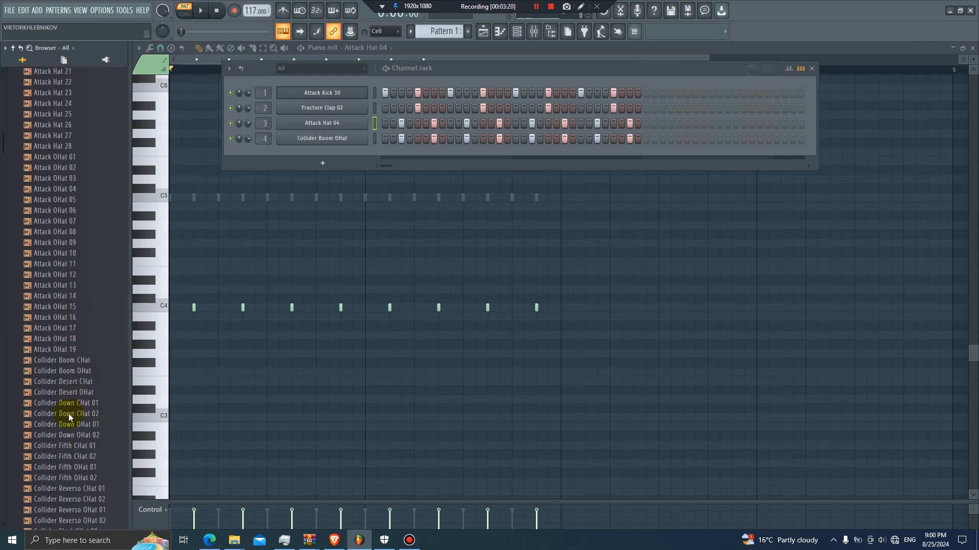
scroll(71, 424, up, 12)
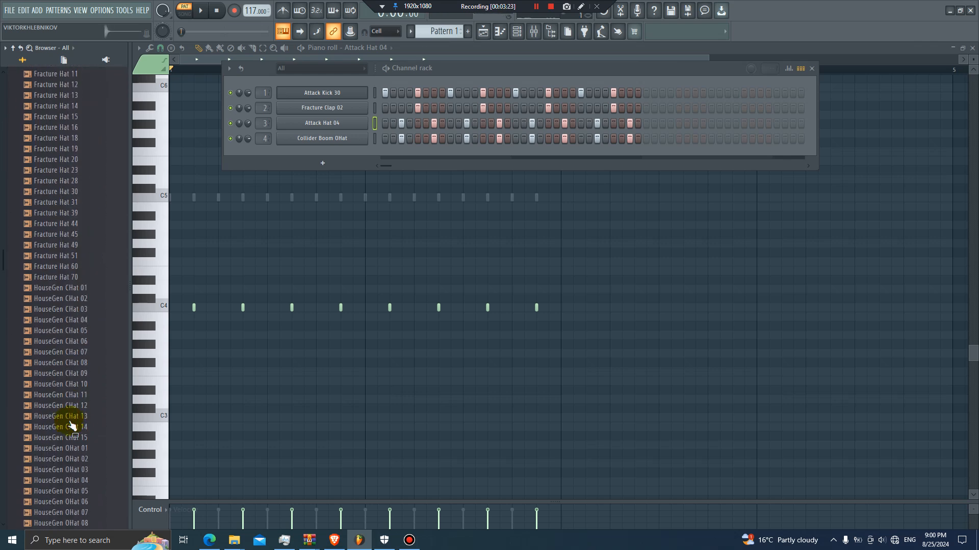
scroll(85, 146, up, 20)
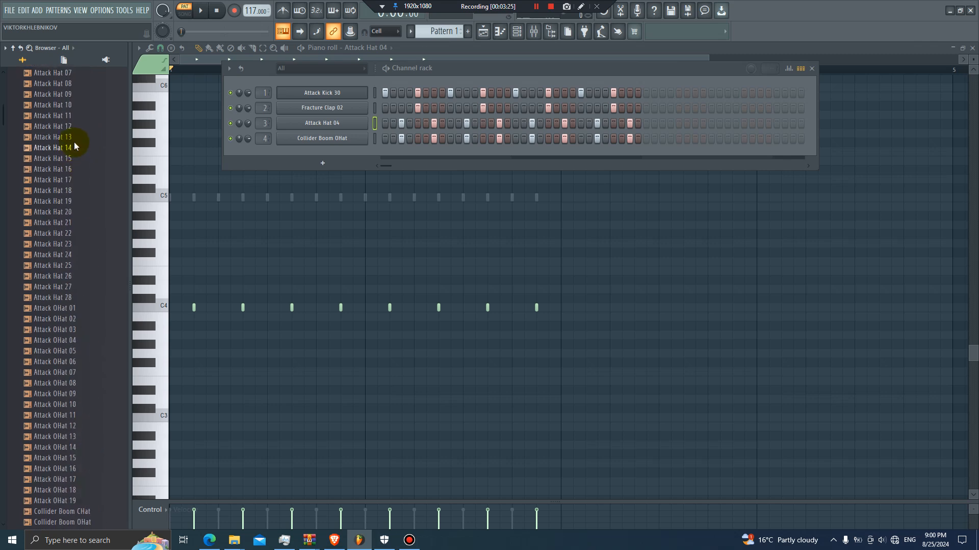
- Browse to the ModeAudio Shakers folder, preview samples, and replace Attack Hat 04 in the channel rack with Attack Shaker 04
click(83, 289)
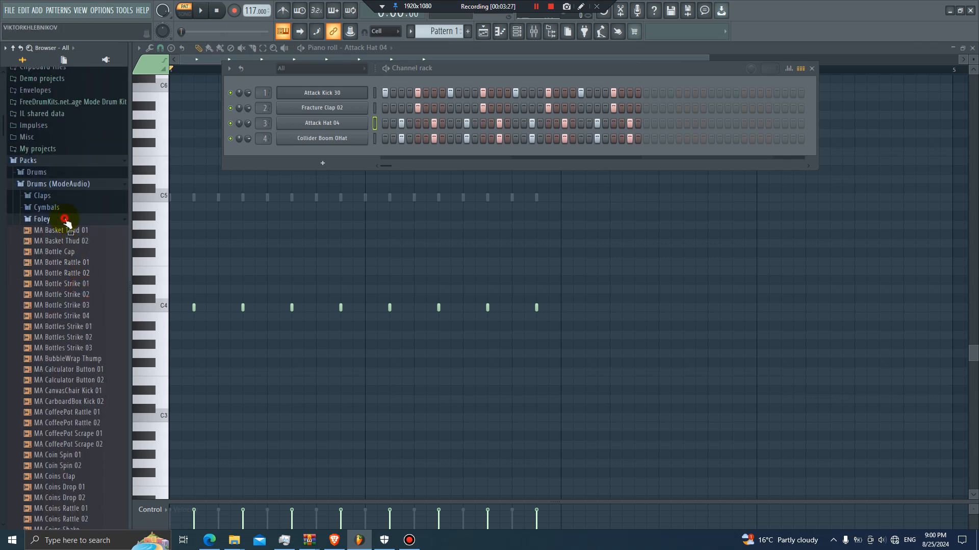
click(65, 220)
click(63, 293)
drag(73, 343, 74, 341)
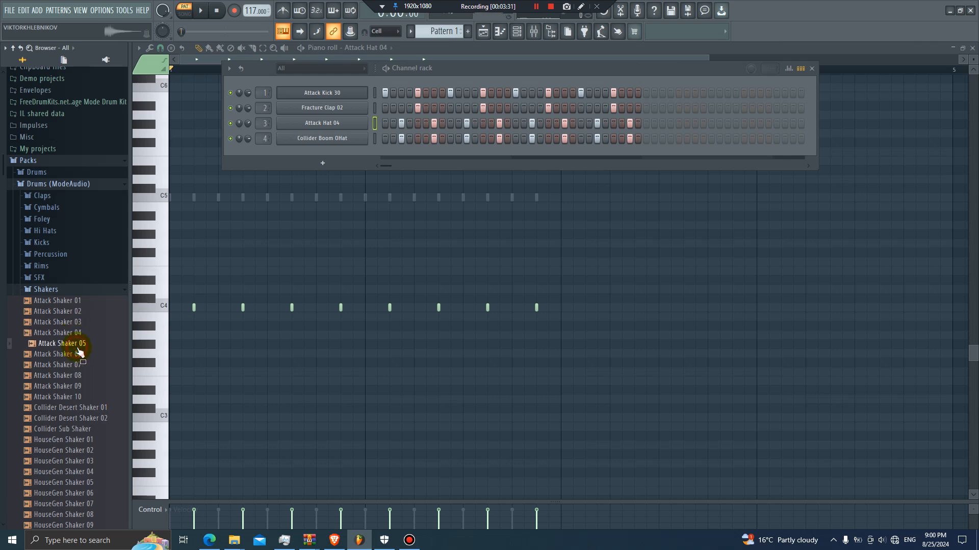
drag(79, 339, 355, 127)
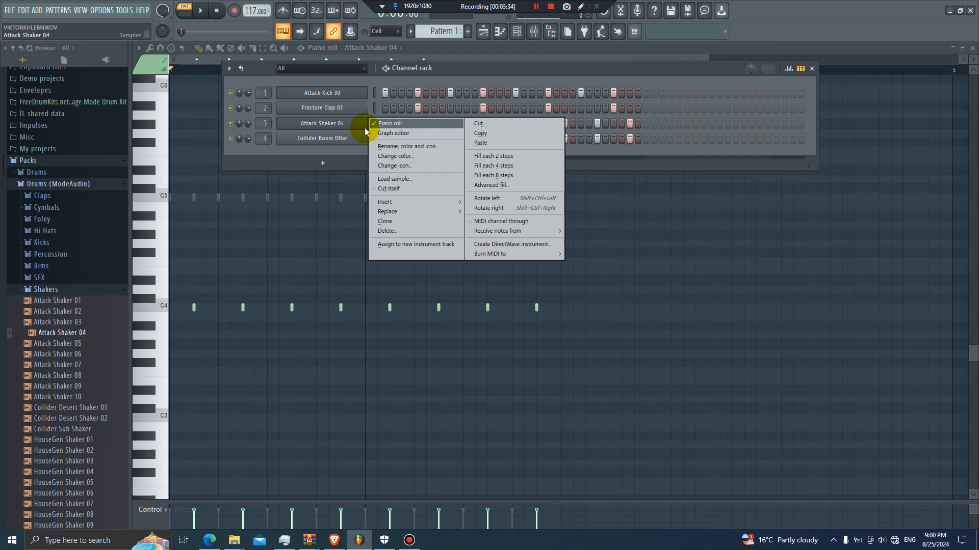
- Transpose the Attack Shaker 04 notes to C5 in the piano roll and play the pattern
click(338, 152)
key(space)
right_click(338, 125)
click(406, 126)
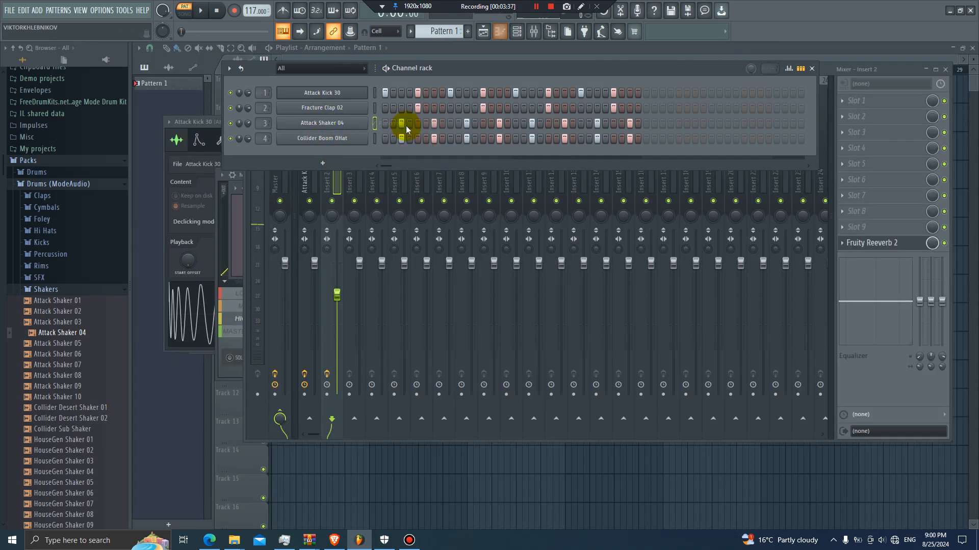
right_click(364, 123)
click(374, 122)
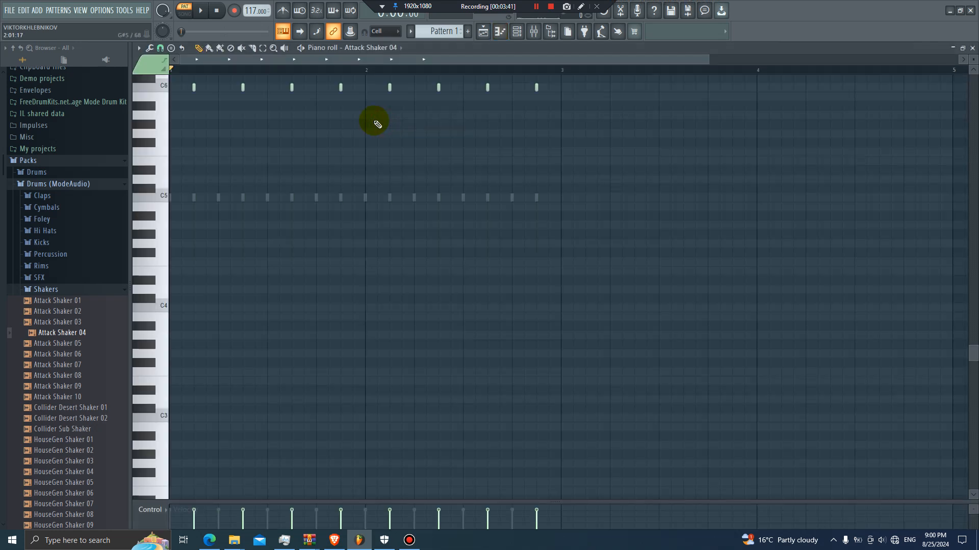
key(space)
- Mute Collider Boom OHat and slightly raise Attack Shaker 04's channel volume during playback, and stop the pattern
click(516, 31)
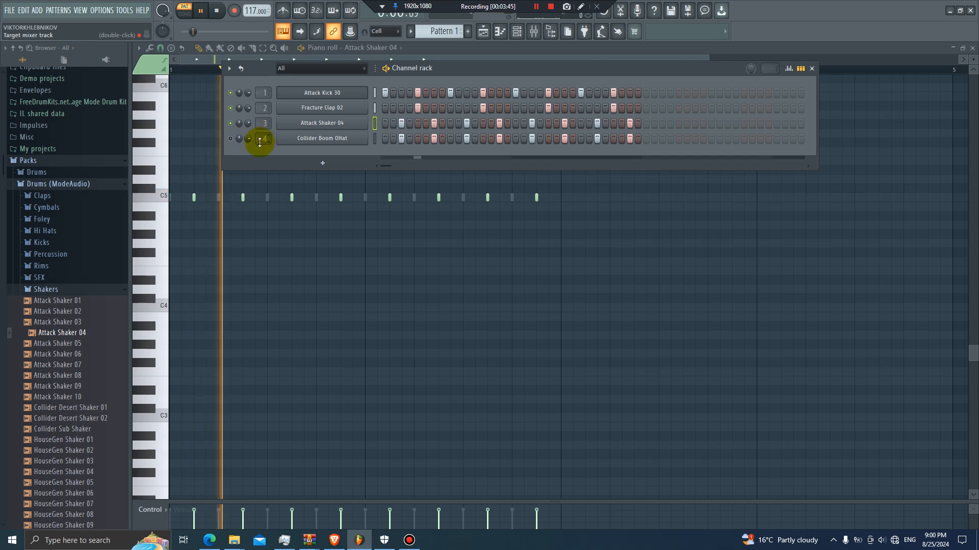
drag(248, 123, 251, 117)
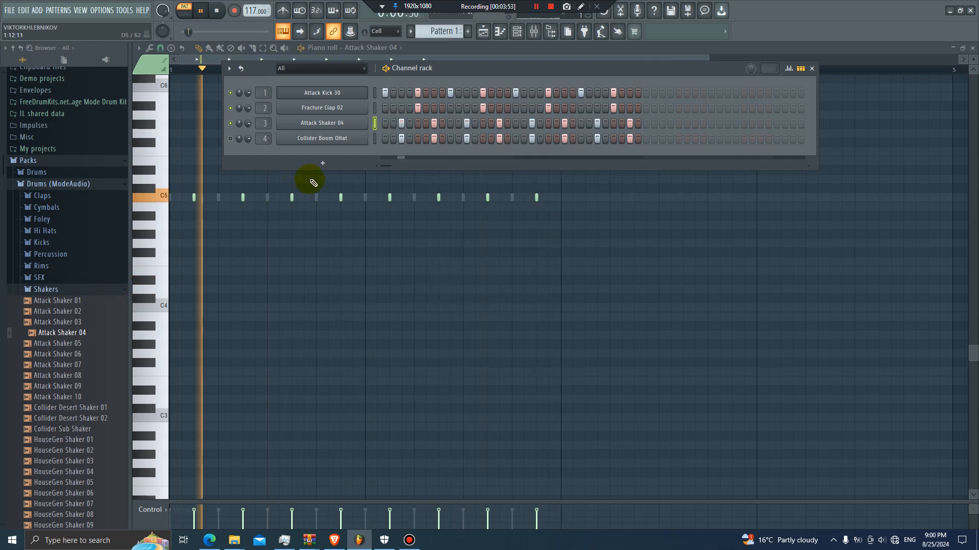
key(space)
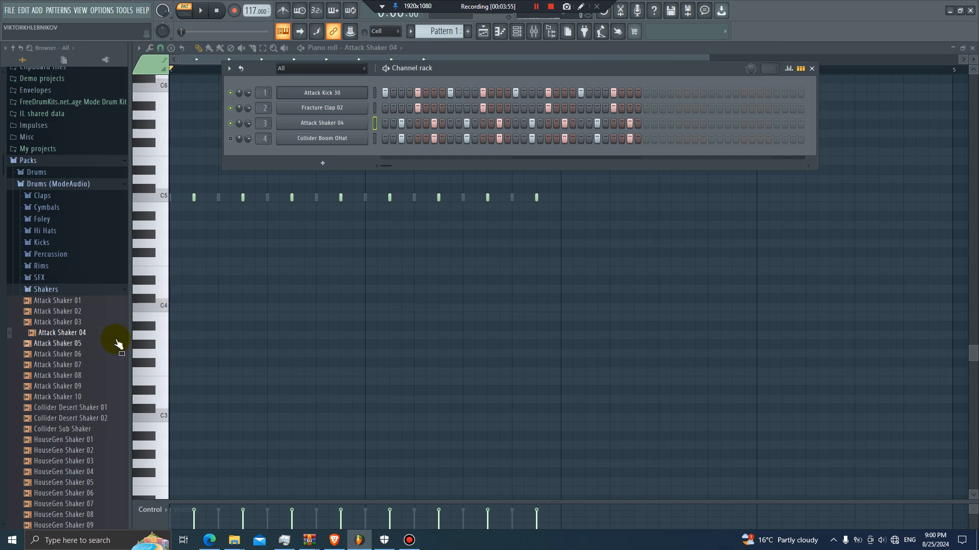
- Preview more Attack Shaker samples and add Attack Shaker 10 as a new channel below Collider Boom OHat
click(70, 353)
click(71, 366)
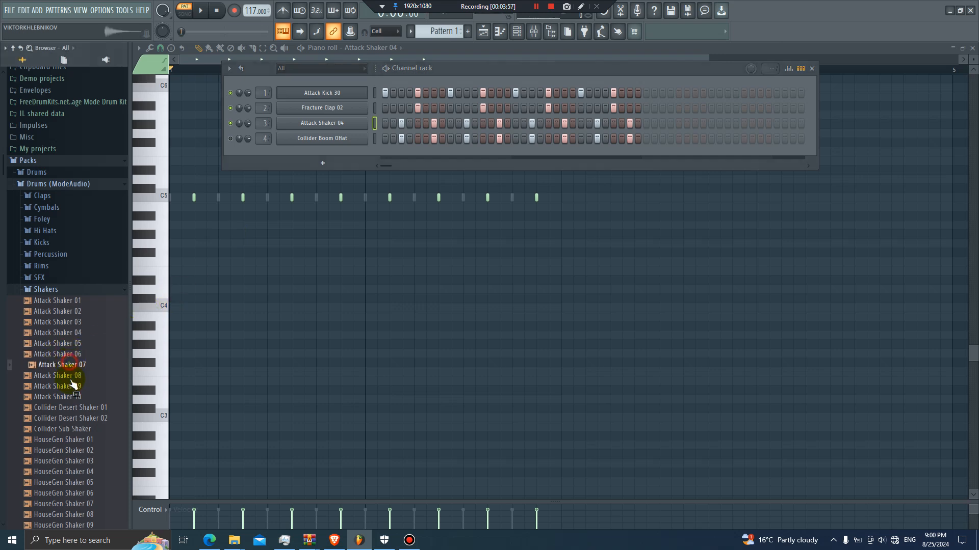
click(73, 397)
click(75, 405)
drag(74, 397, 359, 149)
- Copy the steps of Attack Shaker 04 to Attack Shaker 10 and play the pattern briefly
right_click(353, 124)
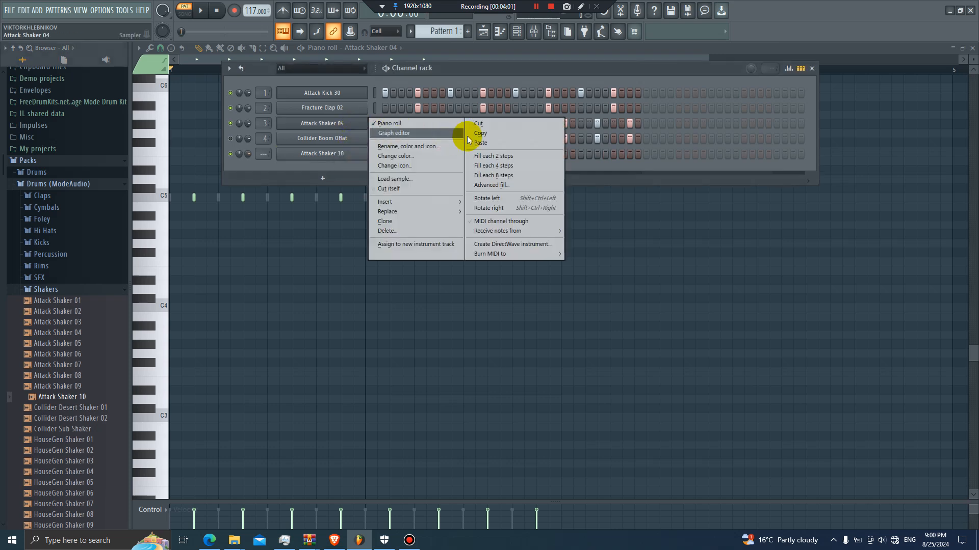
right_click(344, 154)
click(483, 174)
key(space)
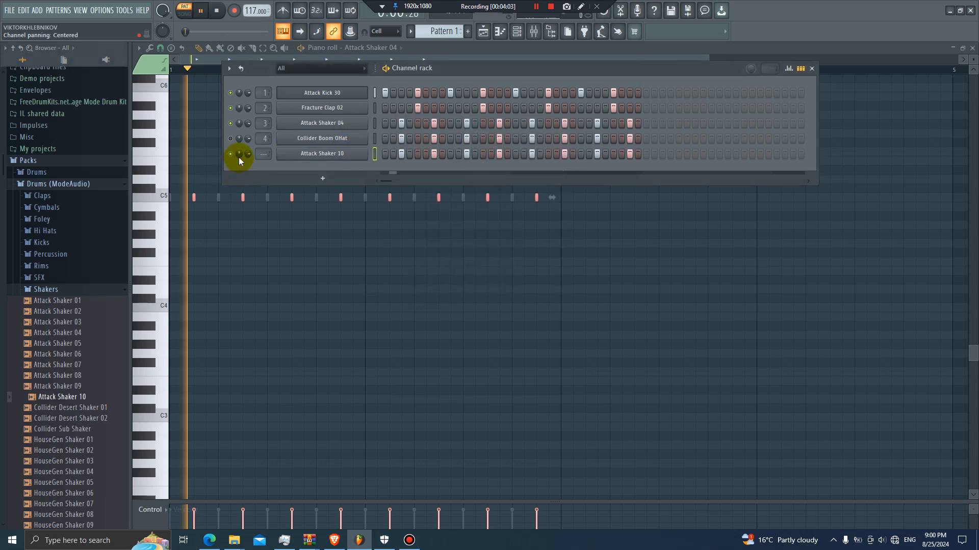
key(space)
- Transpose the Attack Shaker 10 notes down to C4 in the piano roll during playback
right_click(313, 159)
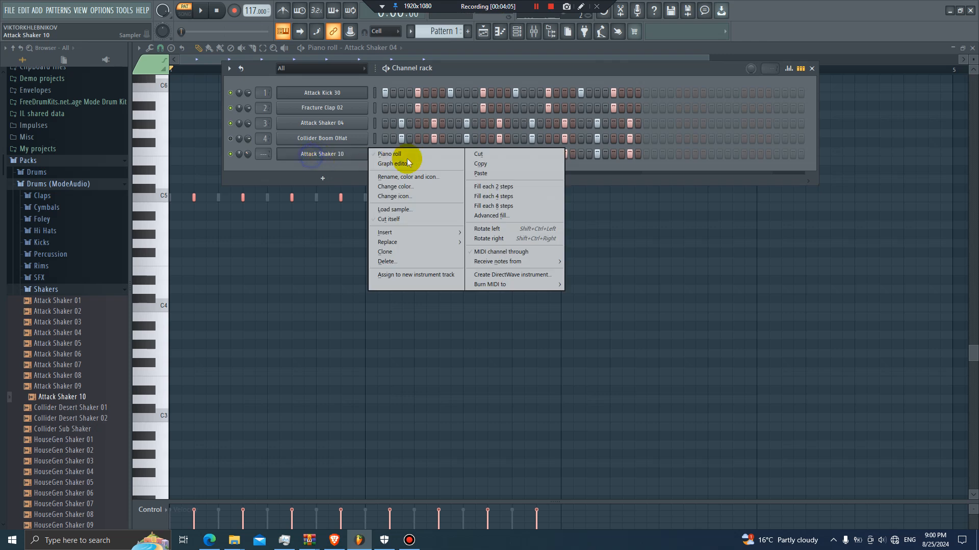
click(406, 156)
scroll(370, 170, down, 1)
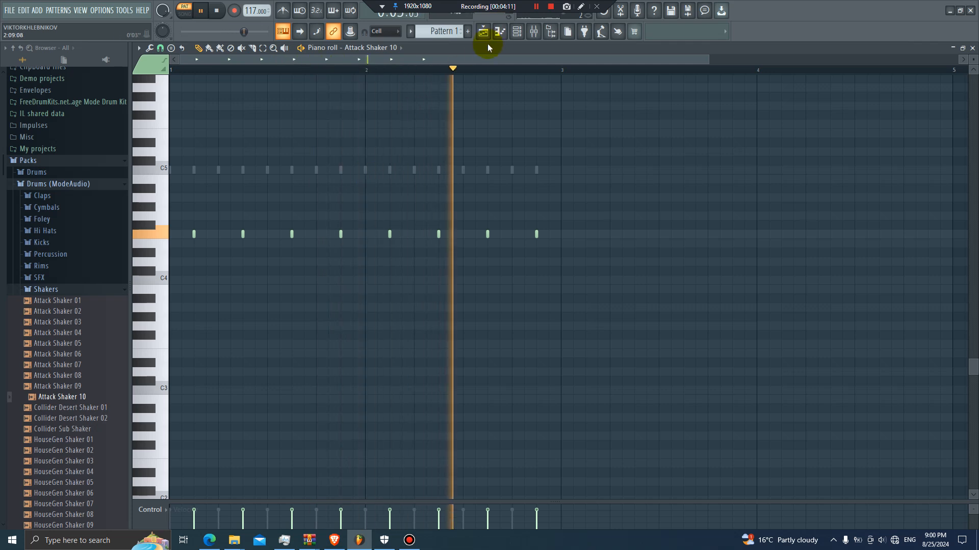
key(shift+Down)
key(shift+Down)
key(shift+Down)
key(shift+Down)
key(shift+Down)
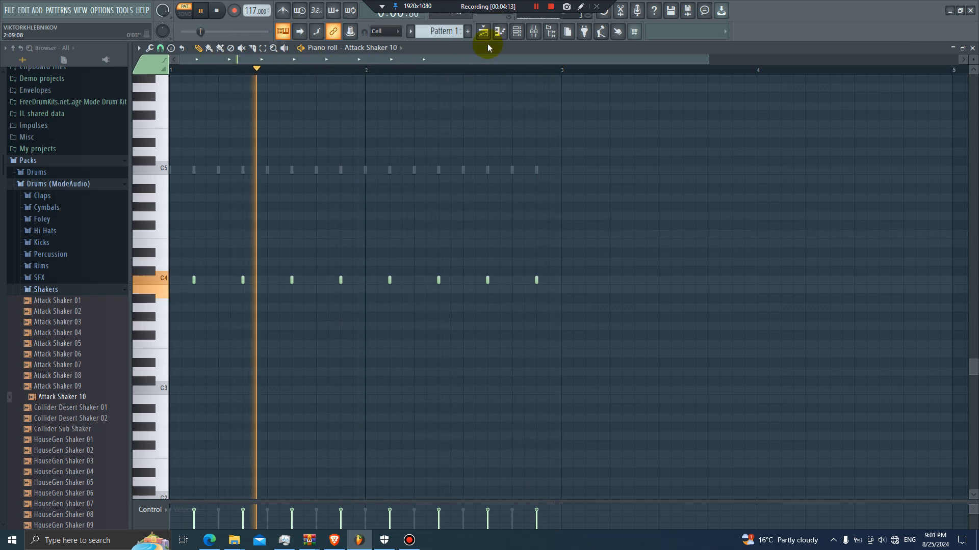
- Raise the Attack Shaker 10 notes by five semitones to F4 while the pattern plays
key(shift+Up)
key(shift+Up)
key(shift+Up)
key(shift+Up)
key(shift+Up)
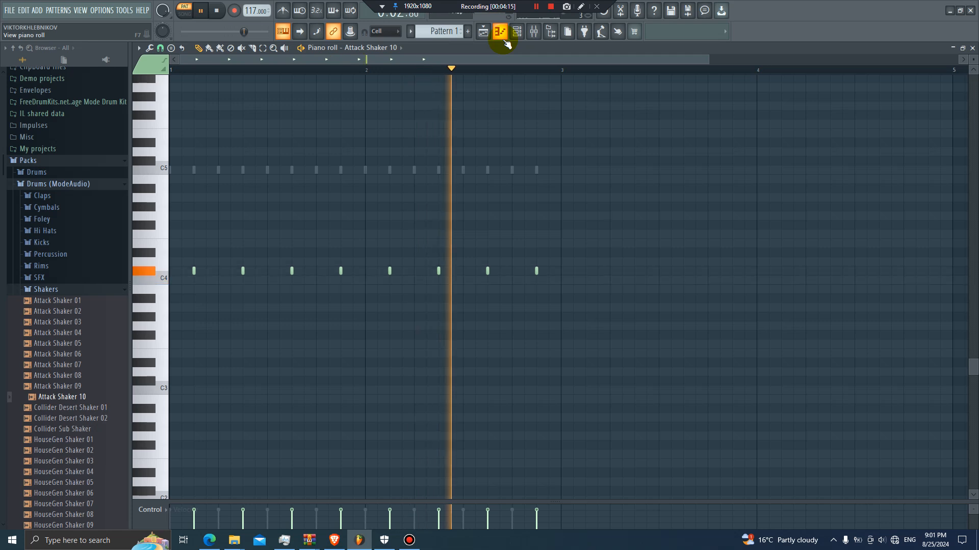
- Bring up the channel rack, toggle Collider Boom OHat's mute to compare the beat, and stop playback
click(517, 31)
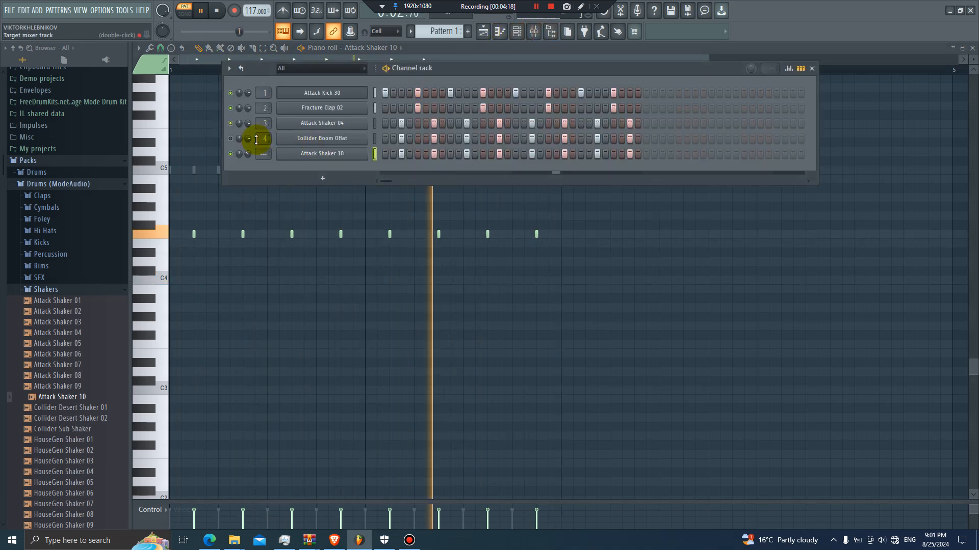
click(230, 138)
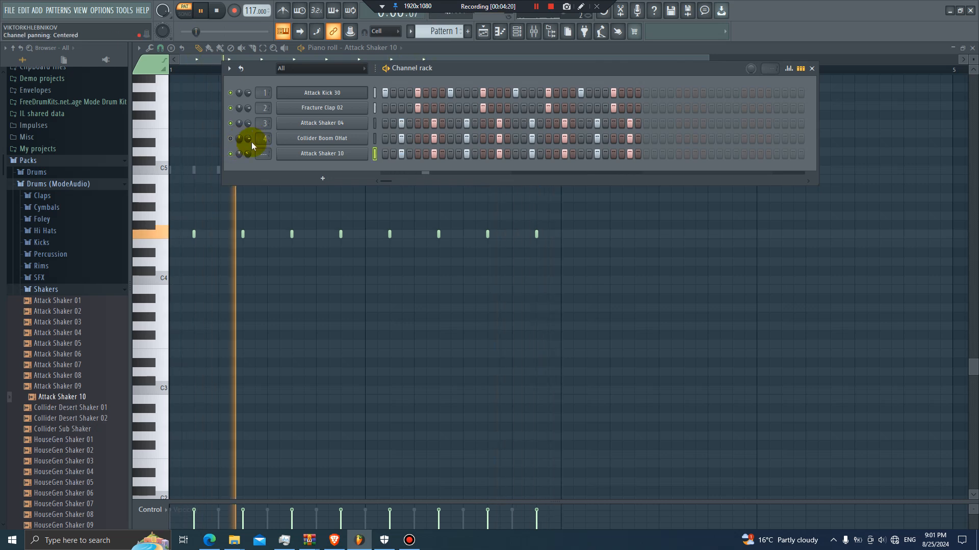
key(space)
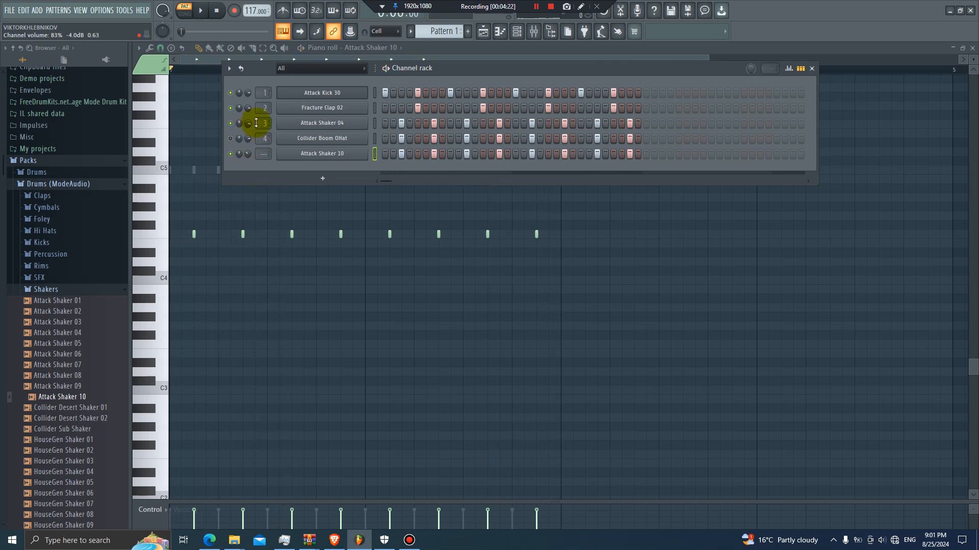
- Place two Pattern 1 clips back to back at bars 1 and 3 of Track 1 and switch to Pattern 2
click(484, 32)
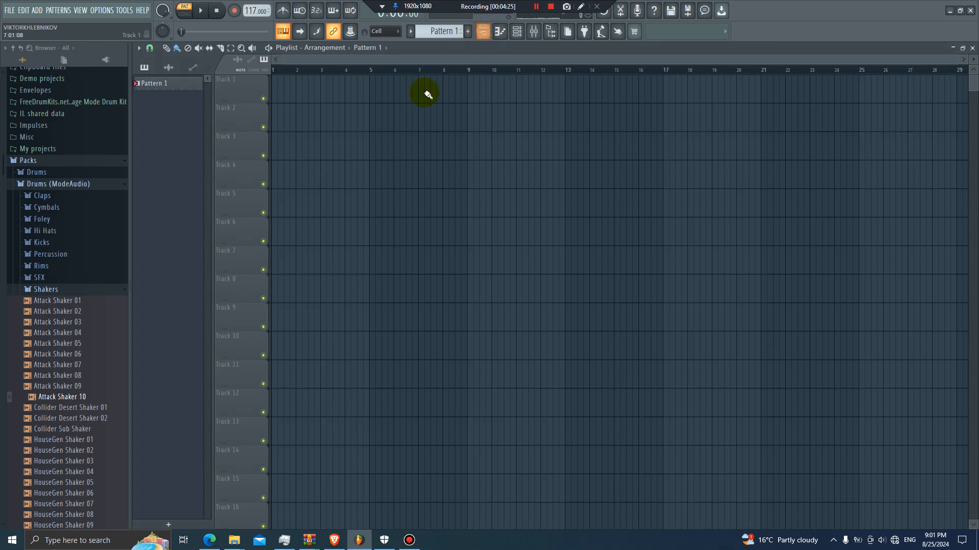
click(299, 93)
click(326, 92)
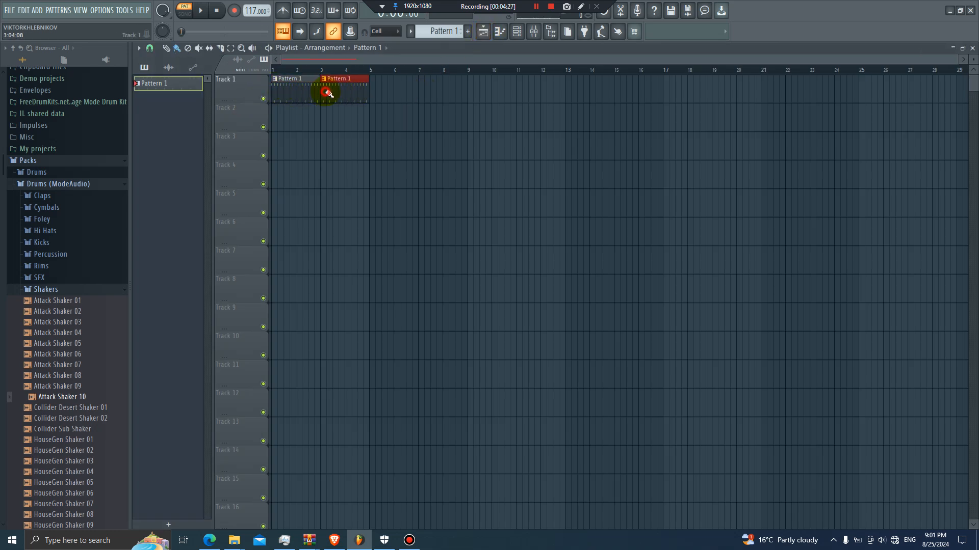
drag(448, 39, 448, 30)
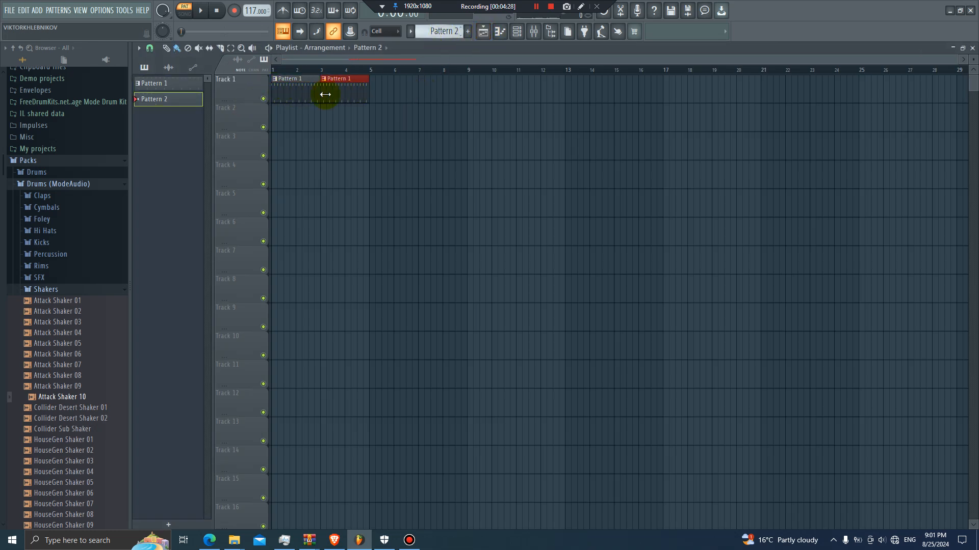
double_click(278, 147)
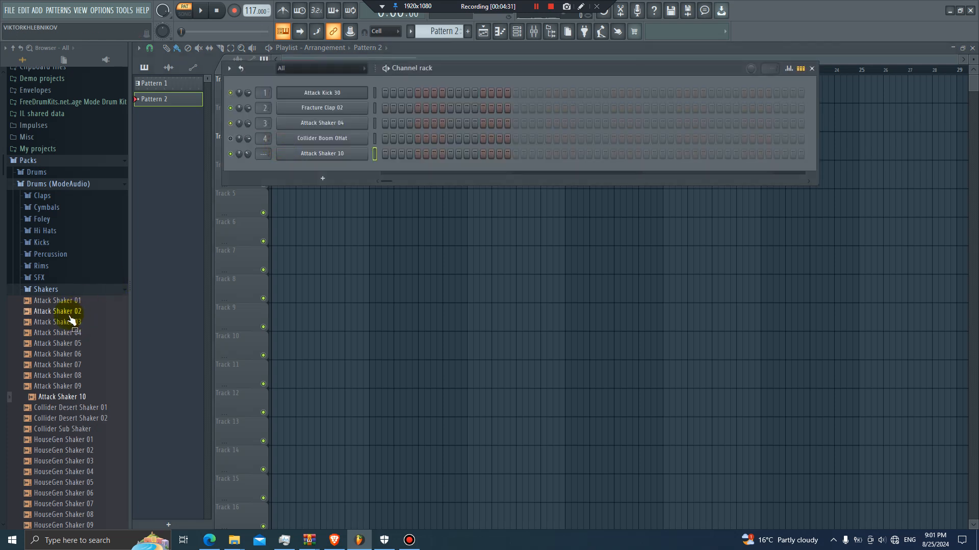
- Preview the Attack, HouseGen and MA shaker samples in the Shakers folder for Pattern 2
click(75, 332)
click(76, 343)
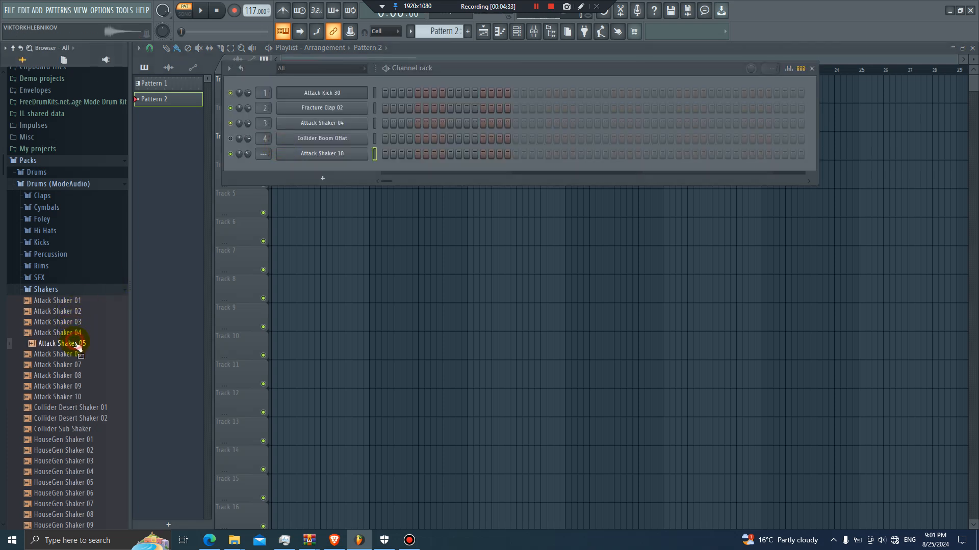
click(76, 354)
click(76, 386)
scroll(79, 408, down, 8)
click(76, 344)
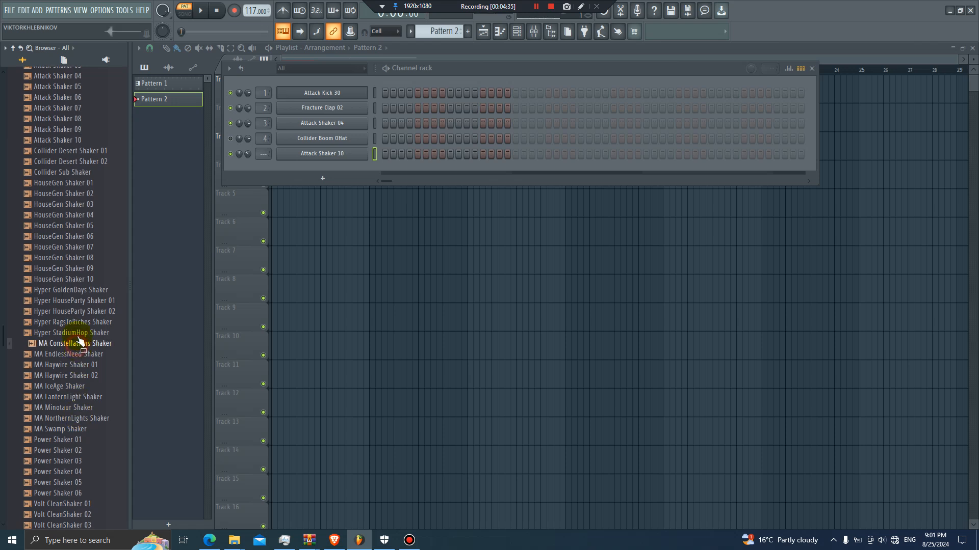
click(81, 279)
click(87, 269)
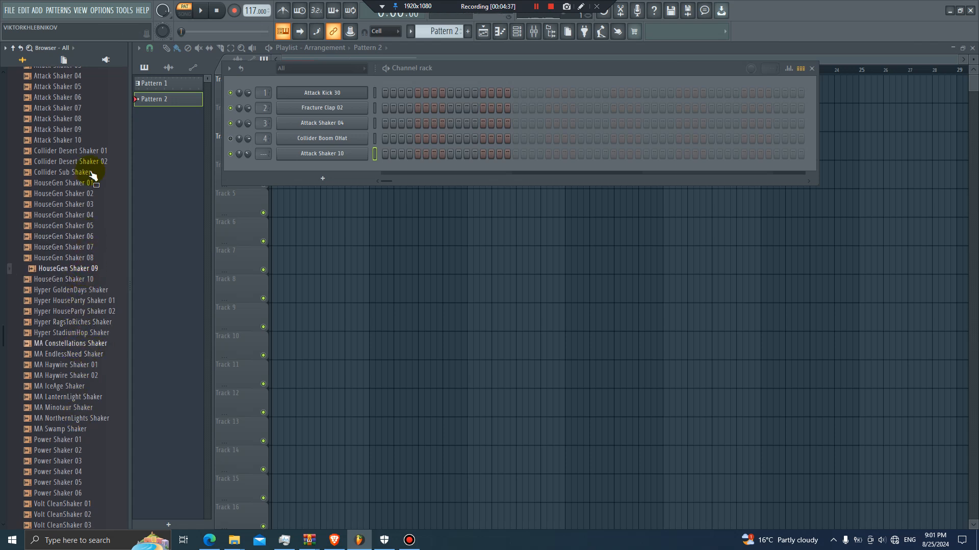
click(84, 97)
click(84, 119)
click(84, 130)
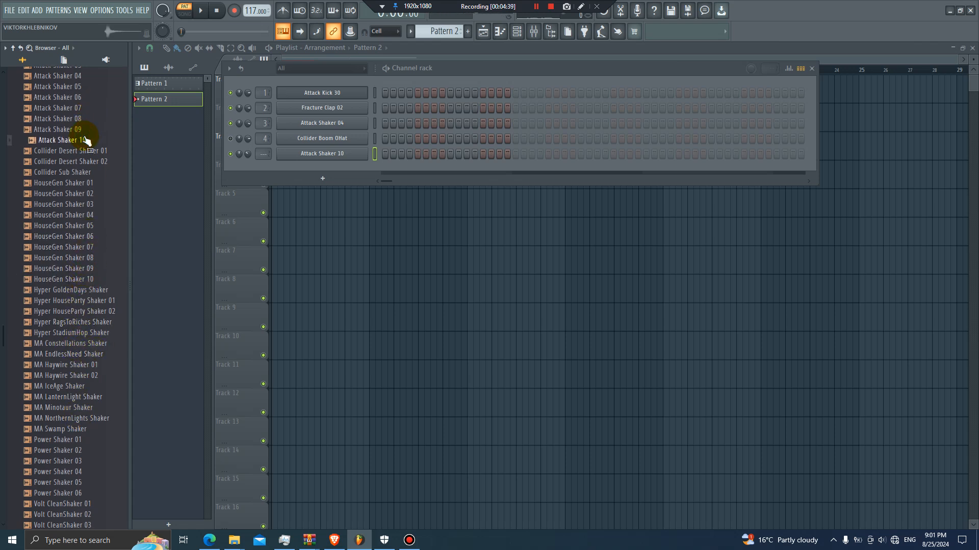
- Add a second Attack Shaker 10 channel above Attack Kick 30 and fill 32 consecutive steps on it
drag(85, 140, 364, 82)
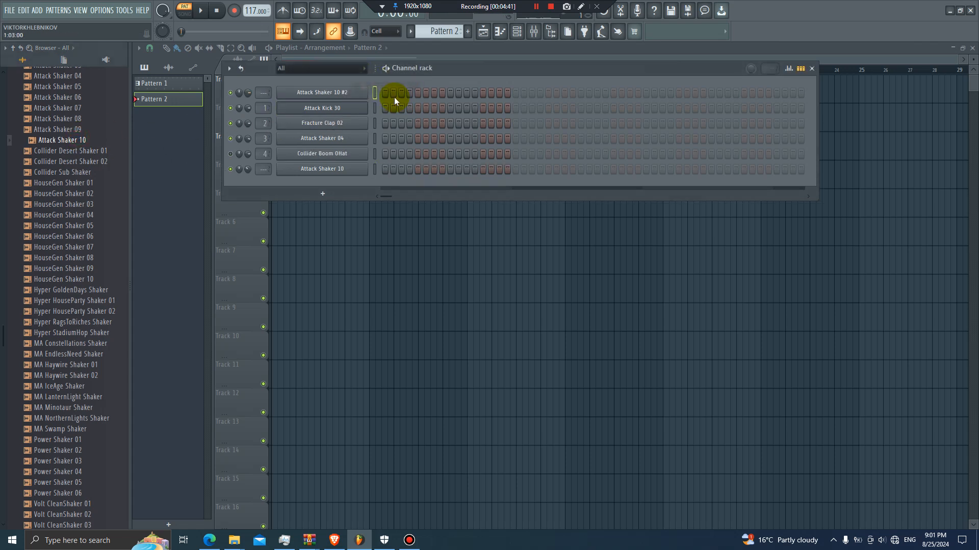
right_click(359, 91)
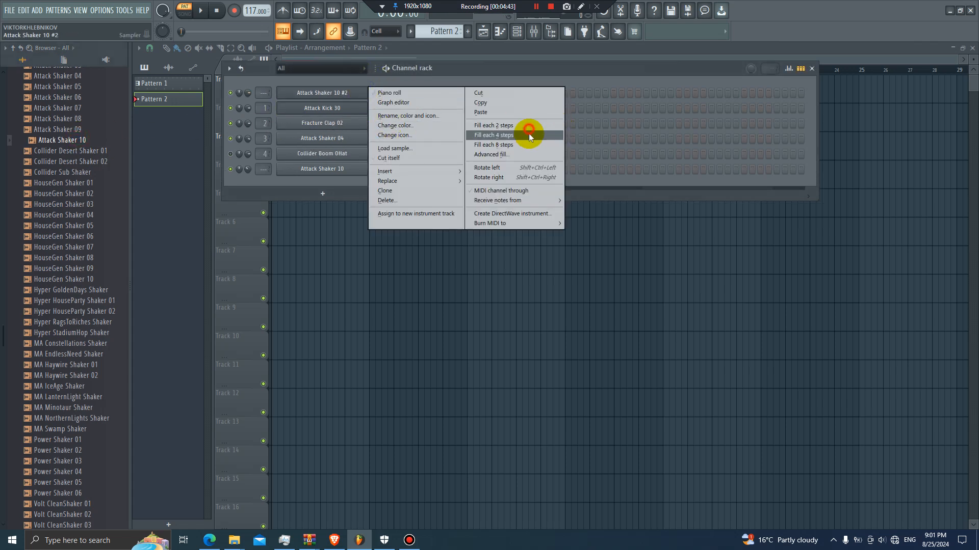
click(525, 133)
drag(497, 91, 641, 96)
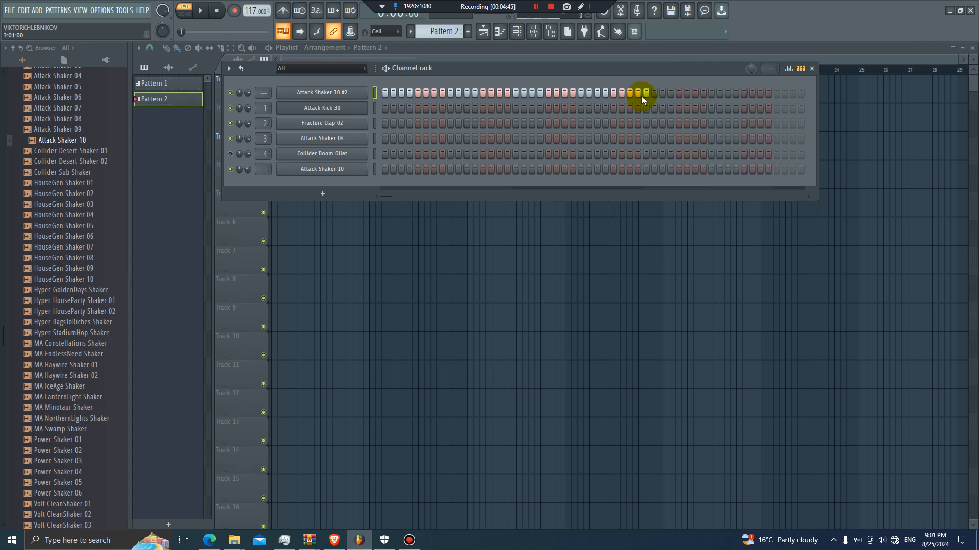
- Reduce the new Attack Shaker 10 channel to its first four C5 notes in the piano roll, each one full step long
right_click(363, 90)
click(377, 90)
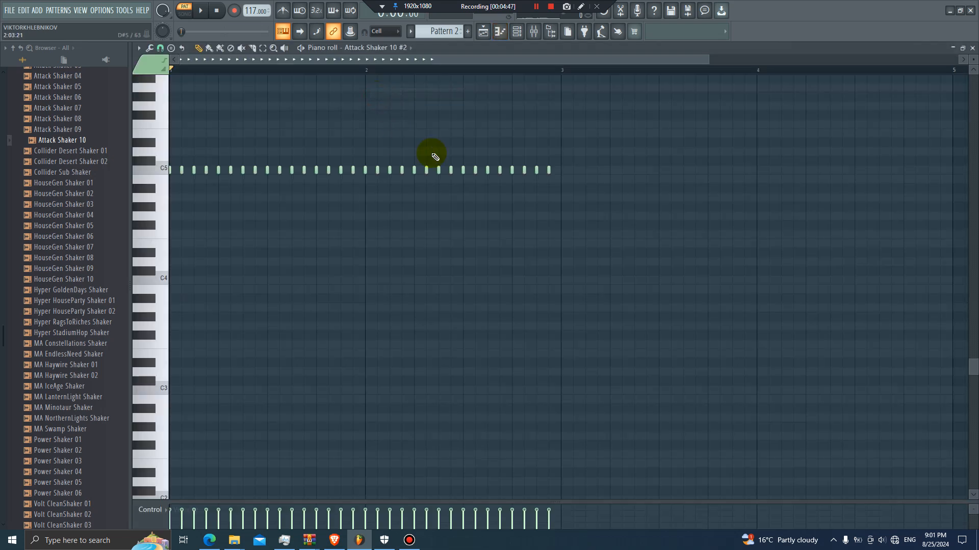
drag(291, 157, 219, 170)
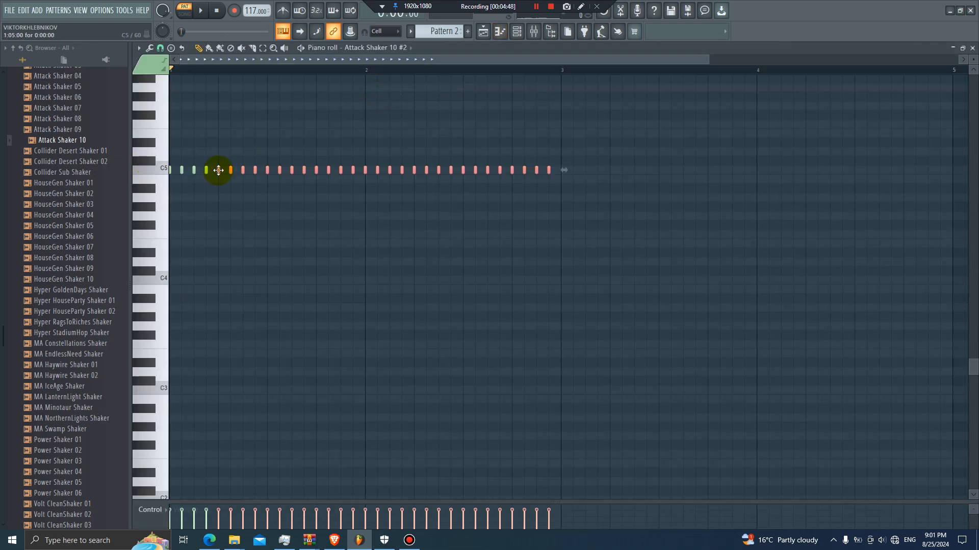
key(Delete)
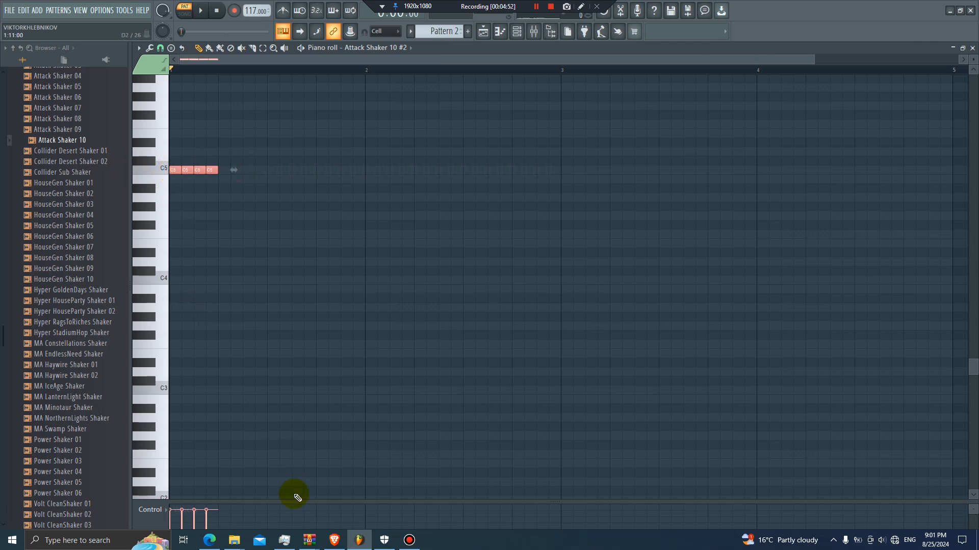
- Enlarge the velocity lane and lower the second and fourth shaker notes' velocities, the fourth the most, during playback
drag(300, 504, 291, 183)
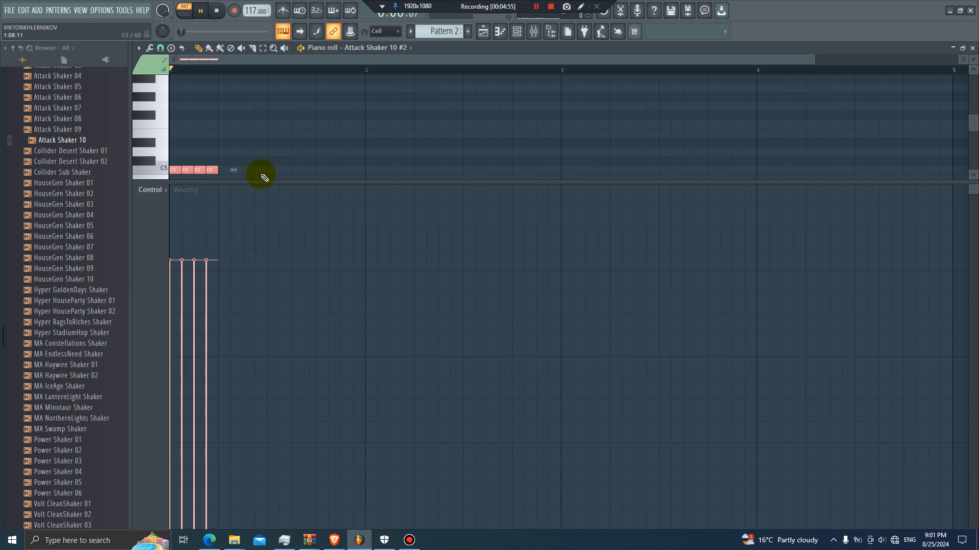
click(262, 164)
key(space)
key(space)
key(space)
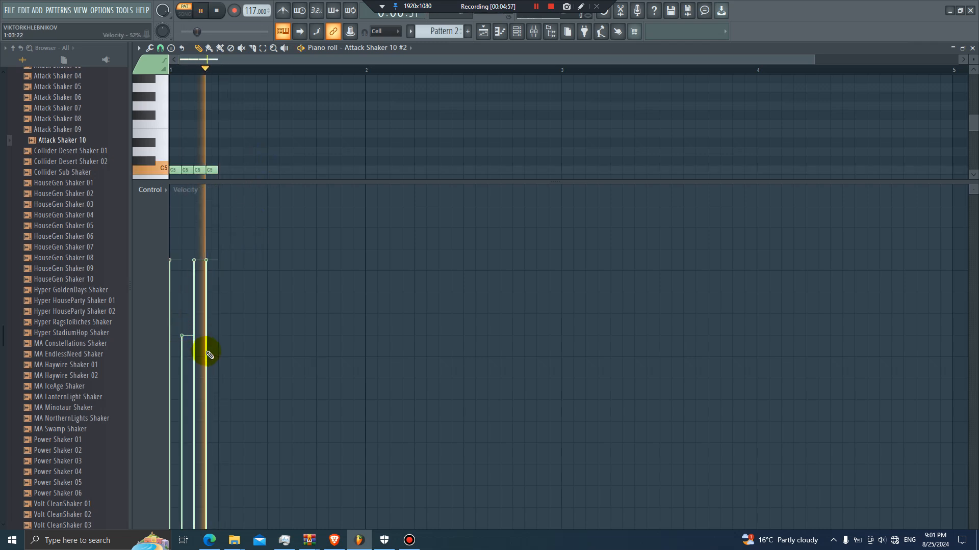
click(206, 387)
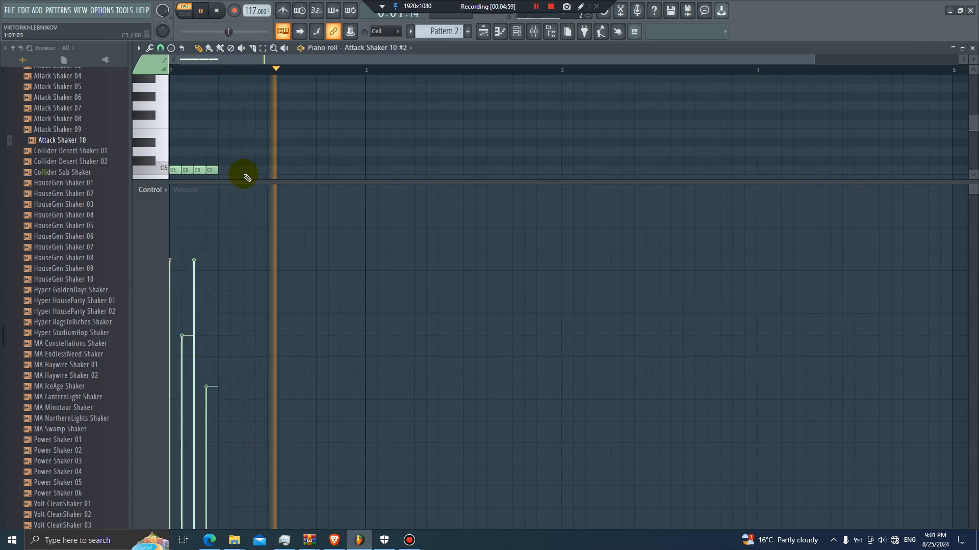
- Repeat the four-note Attack Shaker 10 #2 phrase in the piano roll until it fills bars 1 and 2
key(space)
drag(240, 182, 127, 136)
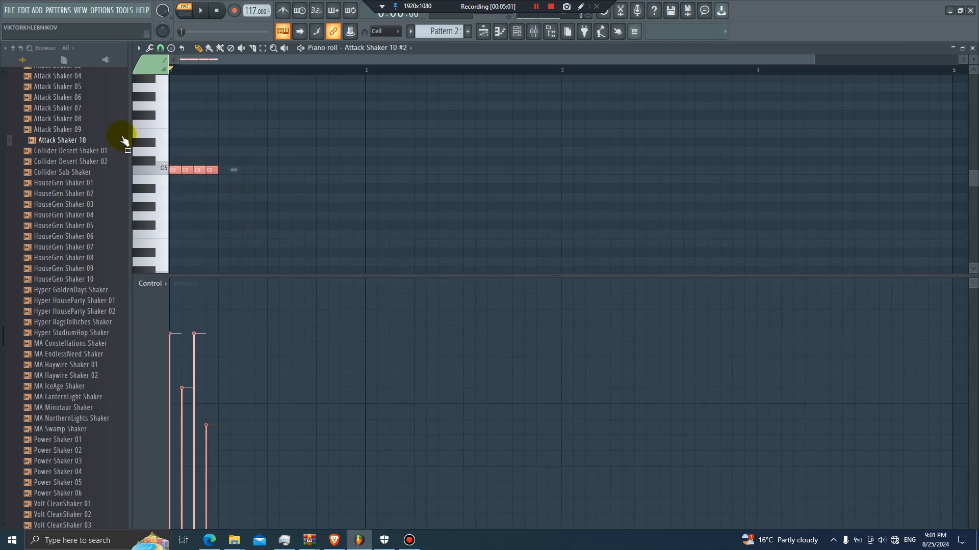
key(ctrl+b)
key(ctrl+b)
key(ctrl+b)
key(space)
right_click(342, 205)
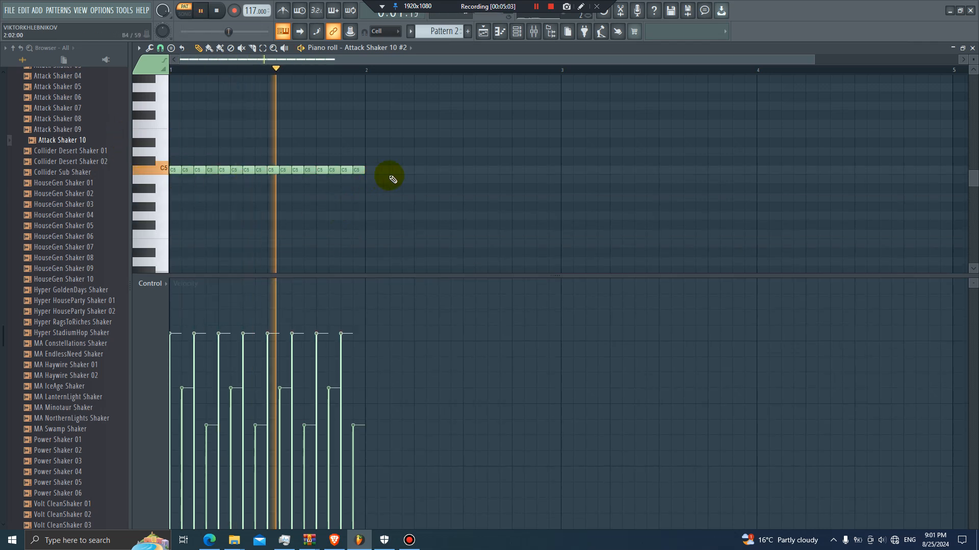
key(space)
drag(408, 168, 170, 168)
key(ctrl+b)
- Raise the channel rack's main swing and play the arrangement in song mode with Pattern 2 on Track 3
click(525, 34)
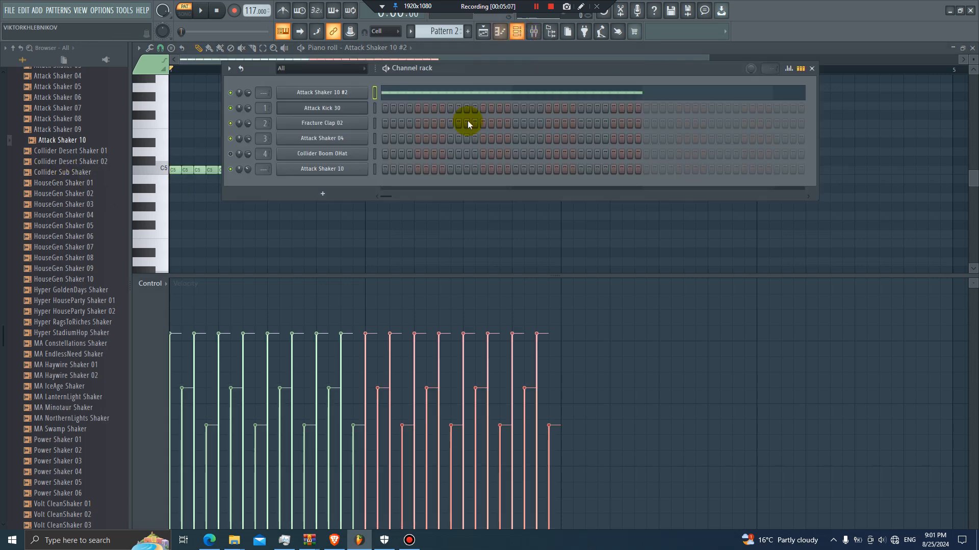
click(327, 94)
click(748, 70)
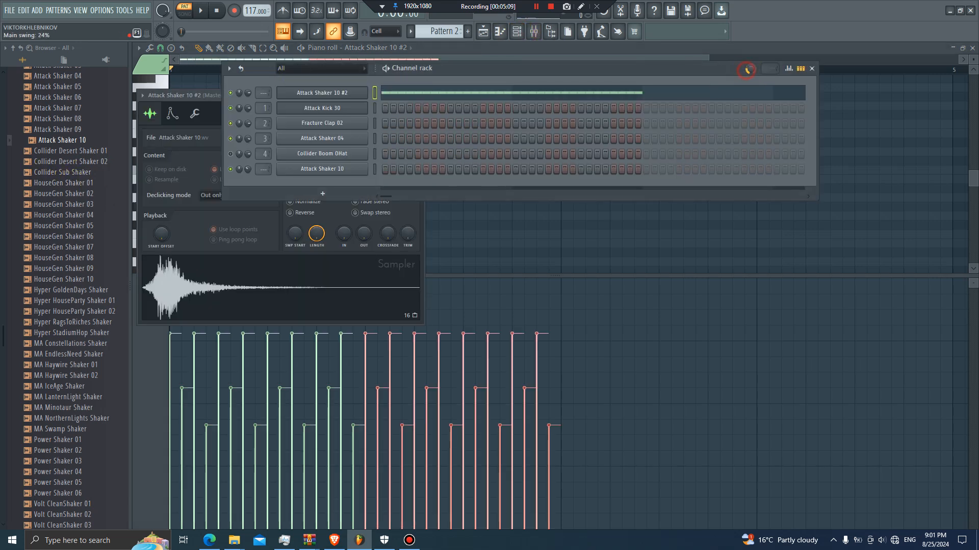
click(479, 35)
key(l)
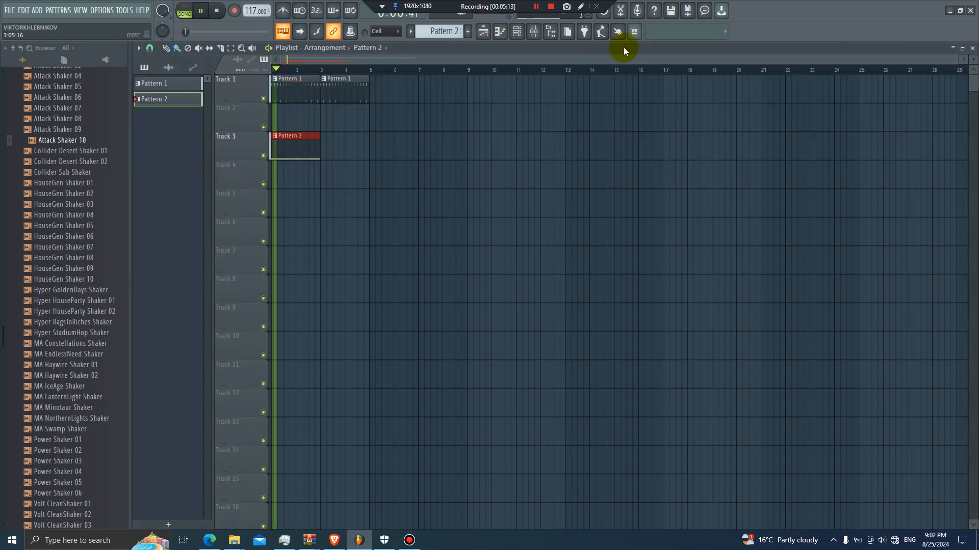
key(space)
- Reduce the main swing and lower the Attack Shaker 10 #2 channel's volume, checking both by playback
click(517, 32)
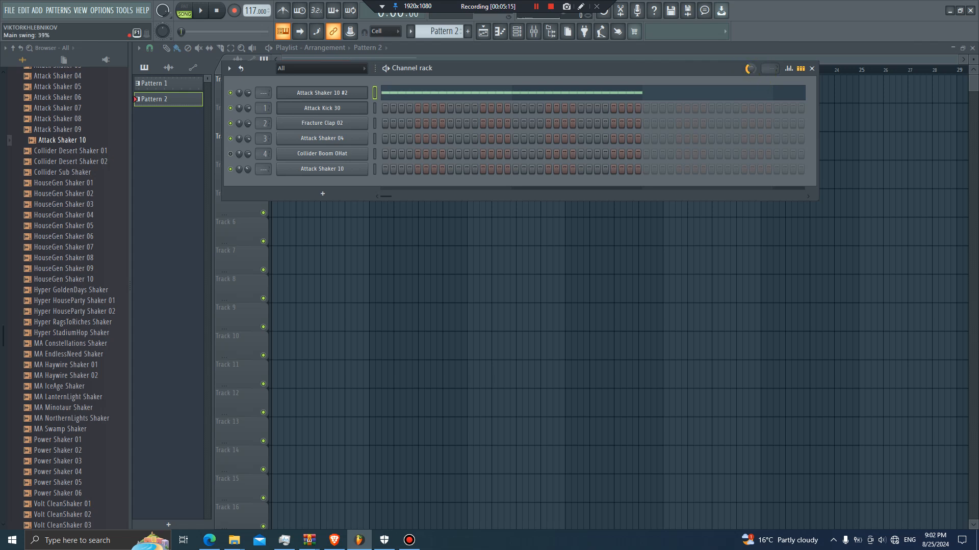
key(space)
drag(750, 68, 753, 74)
key(space)
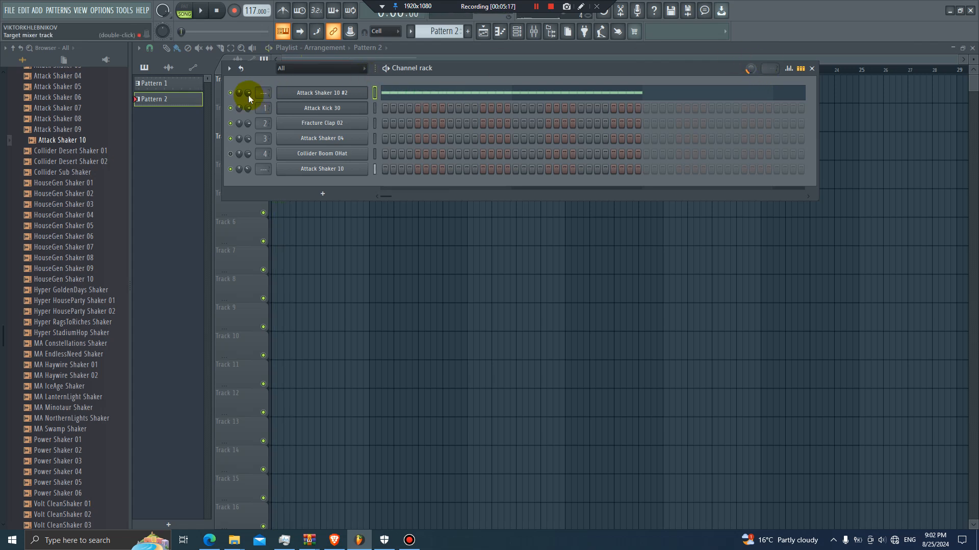
key(space)
drag(248, 93, 249, 101)
key(space)
- Add an Attack Shaker 09 channel above Attack Shaker 10 #2 and open it in the piano roll
right_click(306, 97)
click(468, 103)
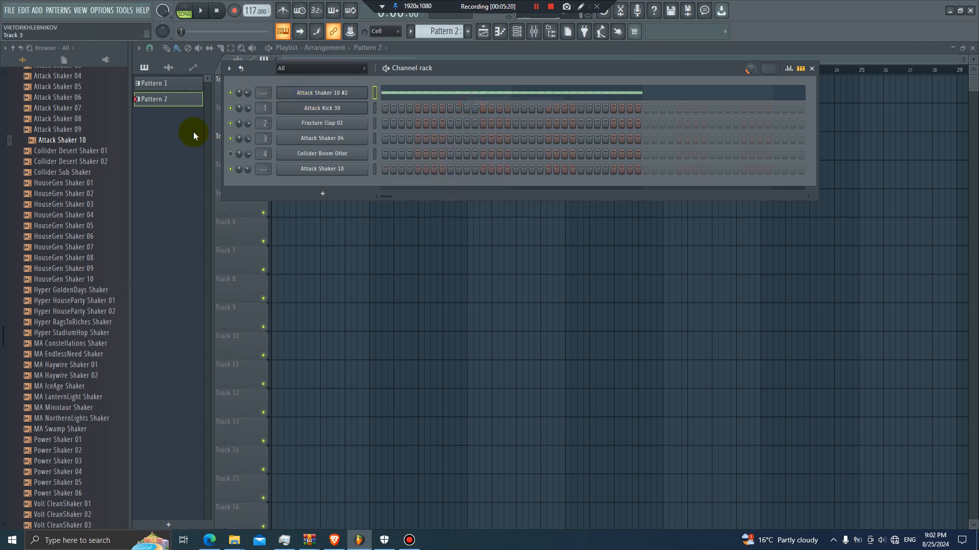
drag(88, 130, 329, 81)
right_click(342, 92)
click(368, 92)
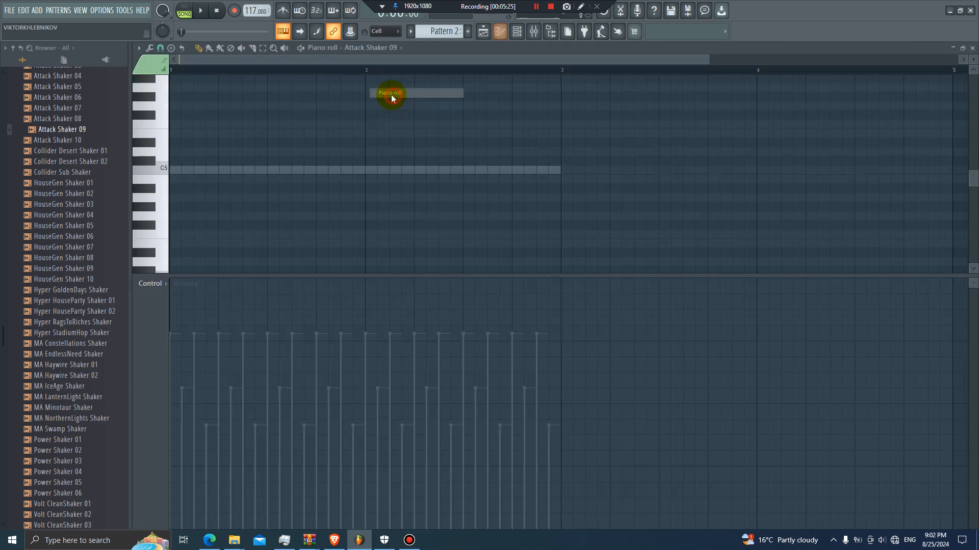
- Enter four one-step C5 notes from the start of bar 1, lowering the first note's velocity to about 43% and the third's slightly less
click(169, 164)
click(176, 170)
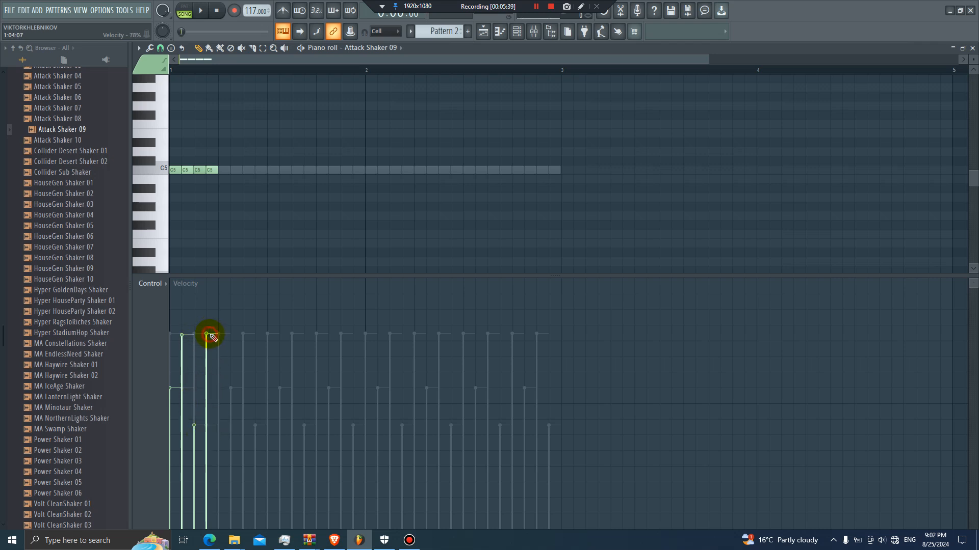
drag(292, 159, 71, 228)
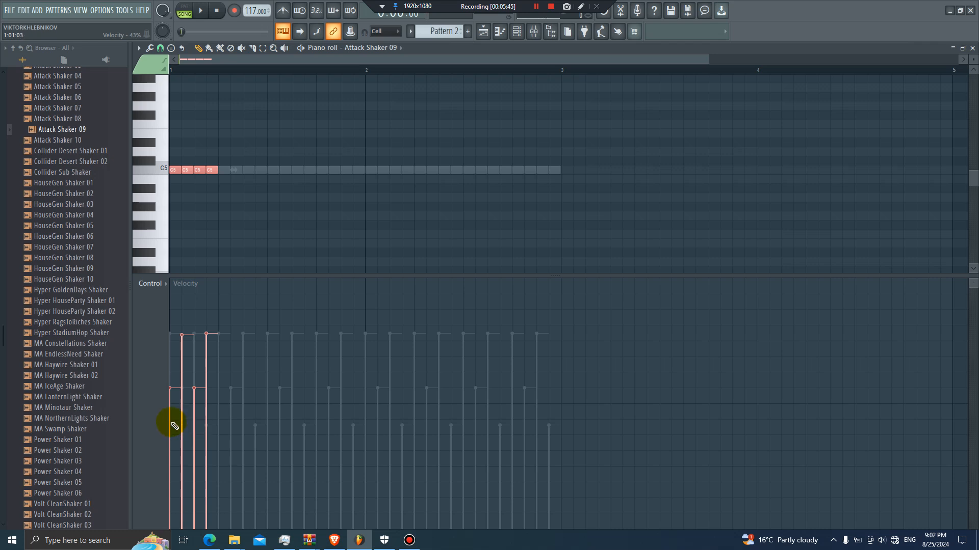
right_click(286, 220)
key(space)
- Duplicate the four Attack Shaker 09 notes seven times to fill bars 1 and 2
drag(299, 151, 155, 211)
key(ctrl+b)
key(ctrl+b)
key(ctrl+b)
key(ctrl+b)
key(ctrl+b)
key(ctrl+b)
key(ctrl+b)
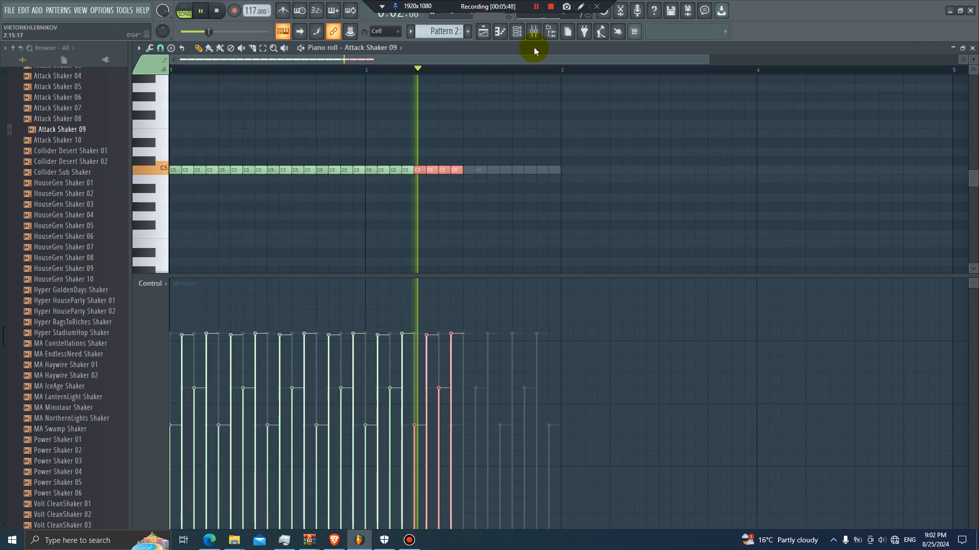
- Set the Attack Shaker 09 channel's volume to 22% during playback
click(518, 31)
key(space)
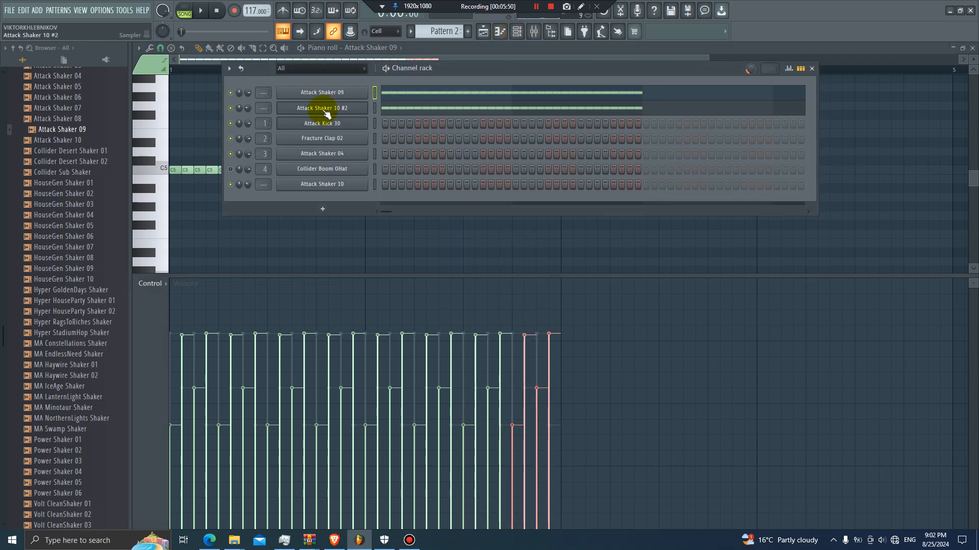
key(space)
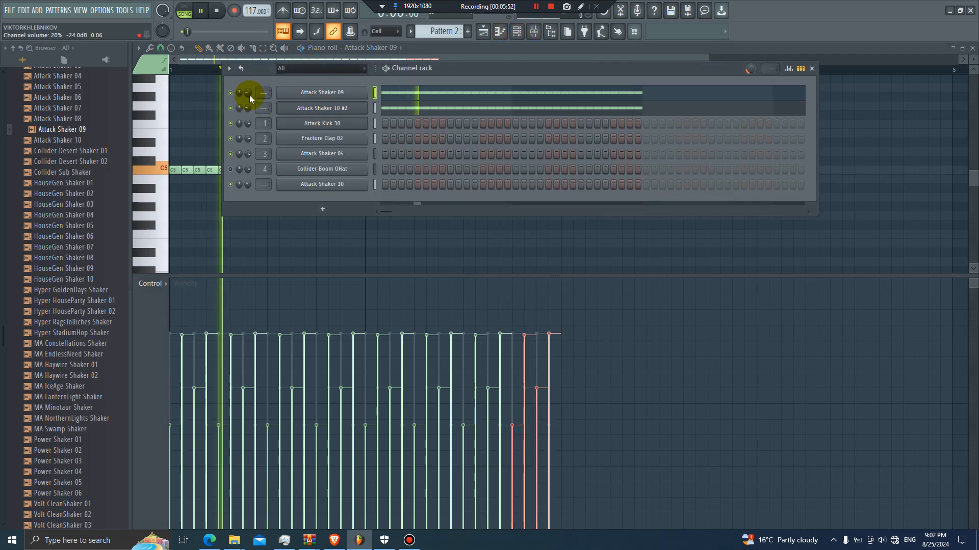
drag(249, 94, 251, 96)
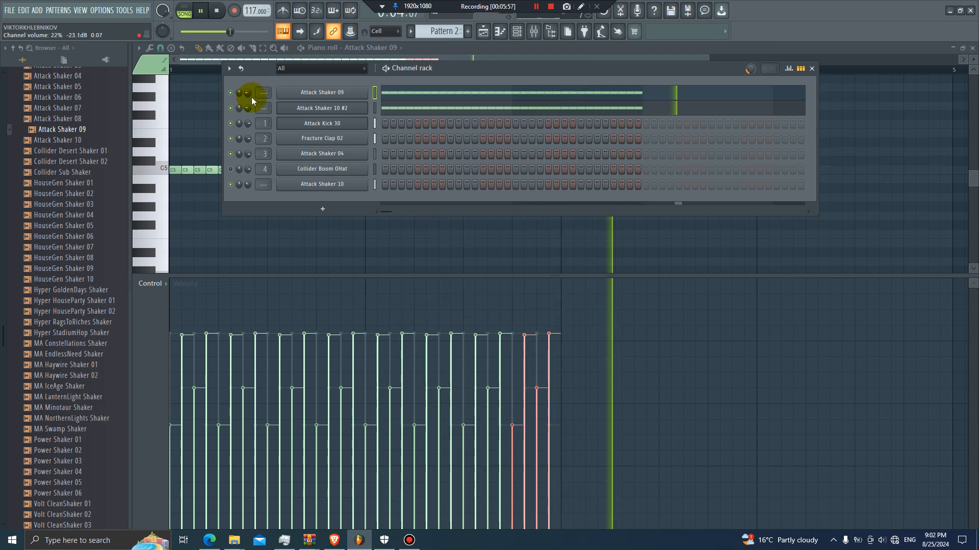
key(space)
- Duplicate the Pattern 2 clip once in the playlist and move both clips up to Track 2
click(483, 31)
drag(361, 152, 162, 149)
key(ctrl+b)
key(space)
click(517, 31)
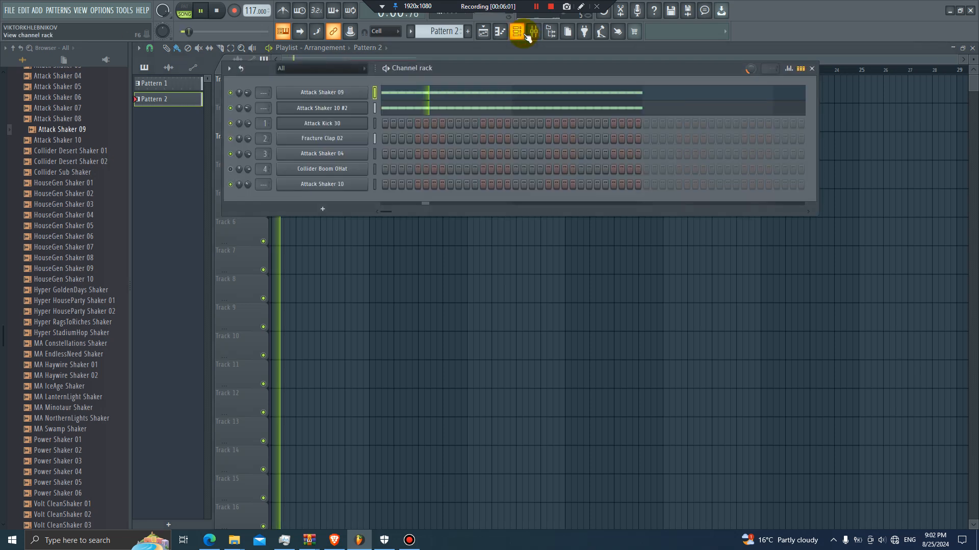
click(464, 254)
drag(408, 156, 299, 127)
key(space)
- Play the arrangement with the channel rack open to check the layered shakers
click(518, 32)
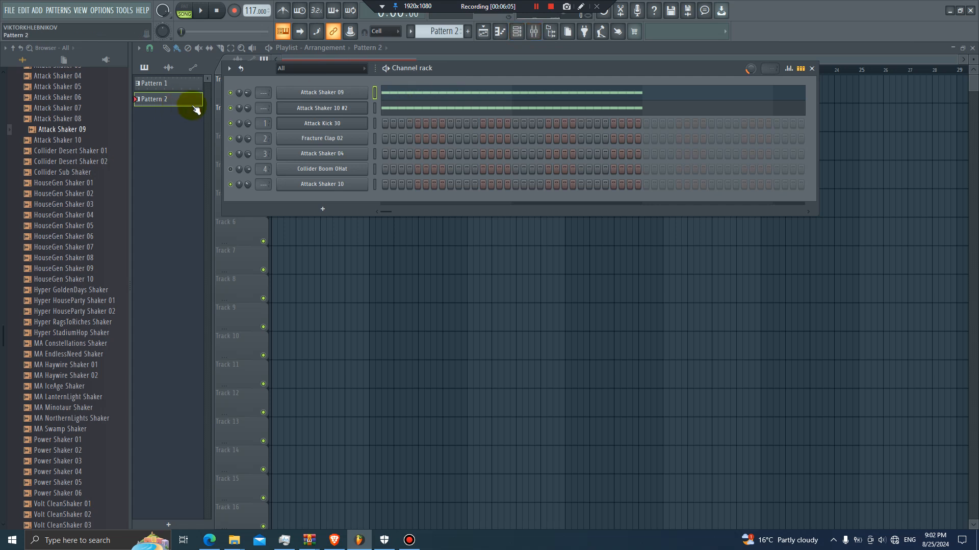
key(space)
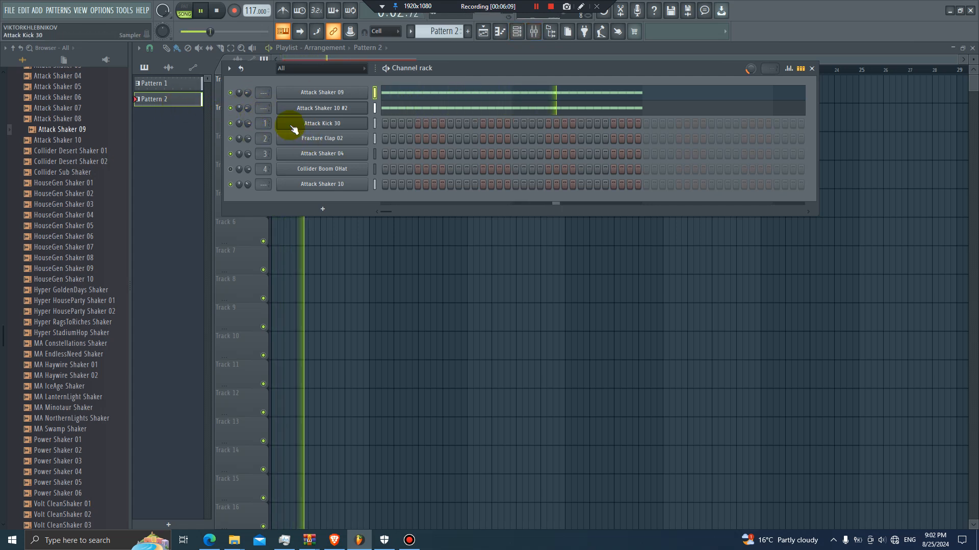
key(space)
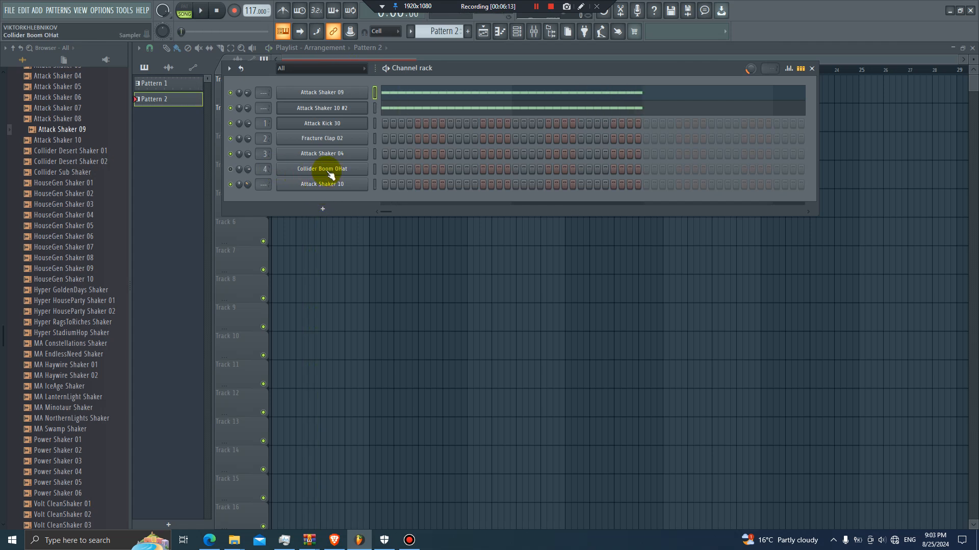
- Switch to Pattern 3 and place two one-bar clips of it on Track 3 from bar 1
click(413, 32)
click(423, 32)
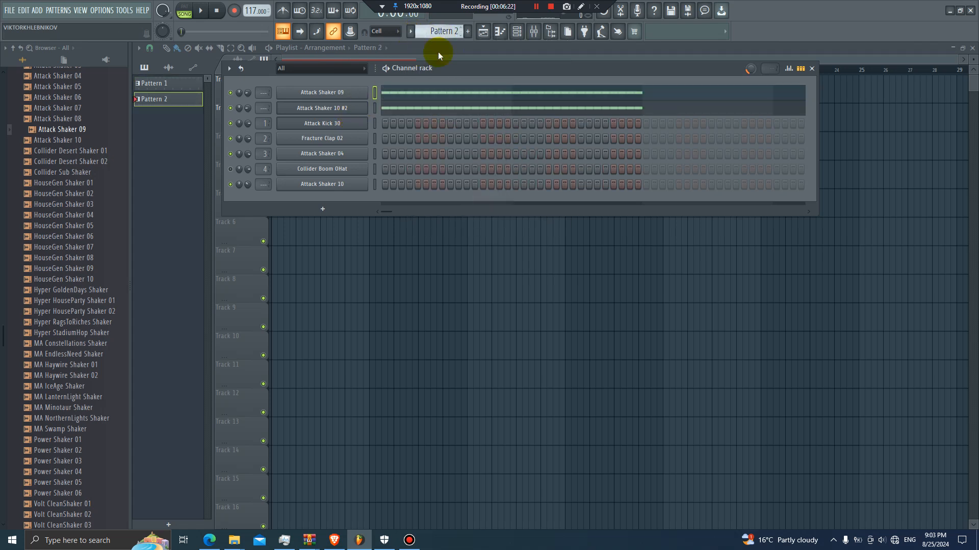
right_click(420, 285)
drag(439, 32, 439, 26)
drag(295, 155, 304, 150)
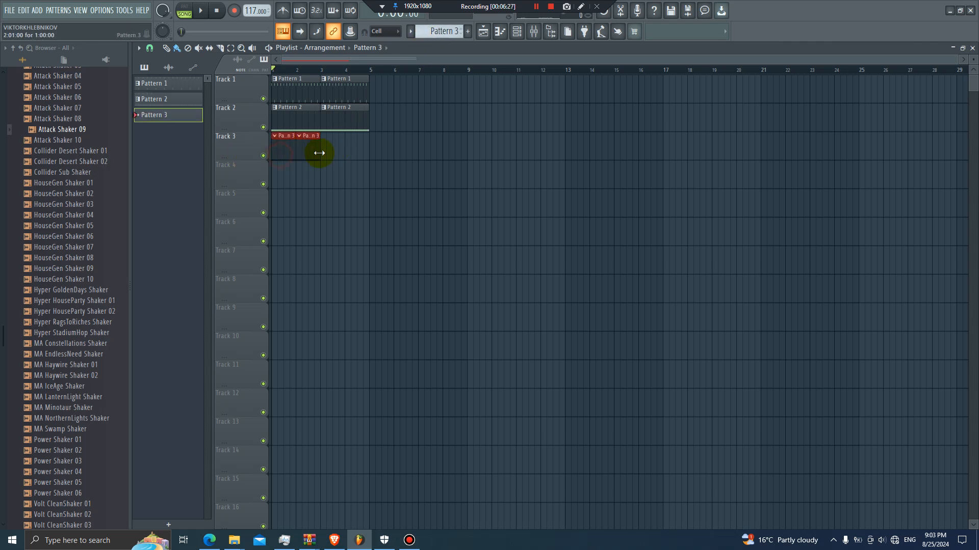
- Insert a 3x Osc channel above Attack Shaker 09 for Pattern 3
double_click(284, 155)
right_click(344, 93)
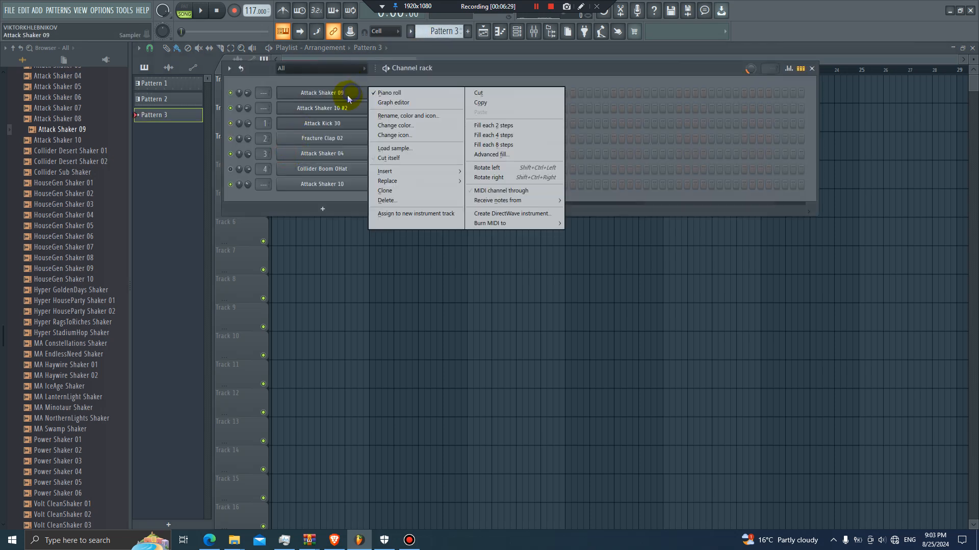
mouse_move(443, 171)
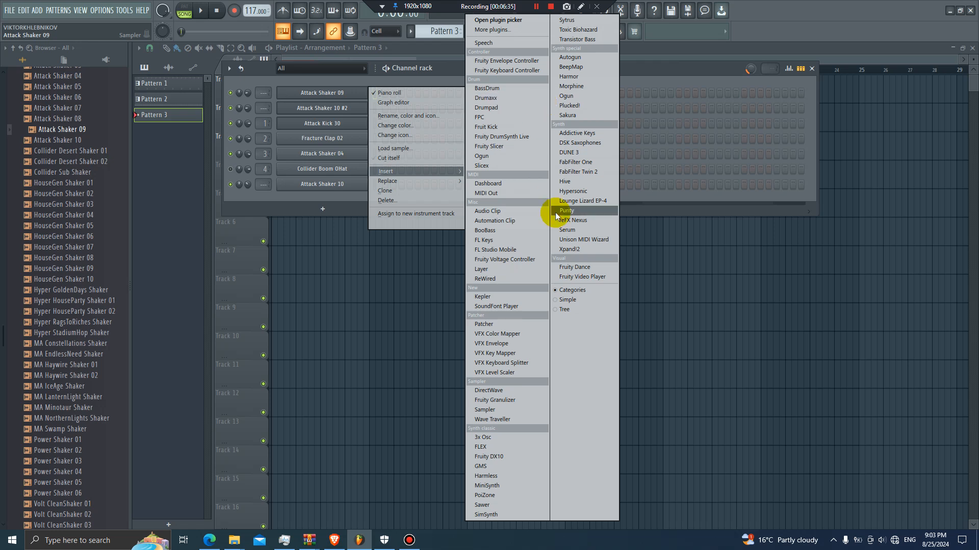
click(509, 436)
drag(362, 126, 484, 146)
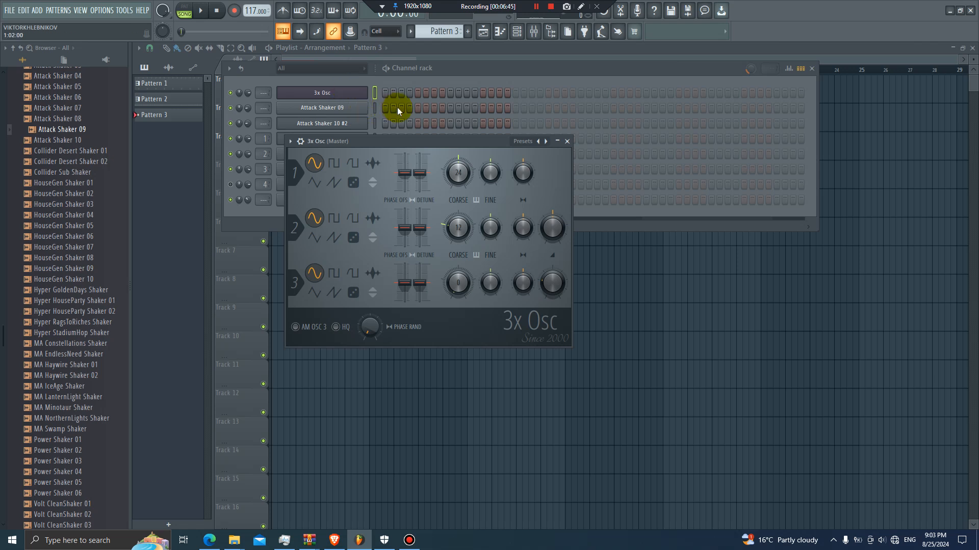
- Set the coarse pitch of 3x Osc oscillators 2 and 3 to +0 semitones
key(space)
key(space)
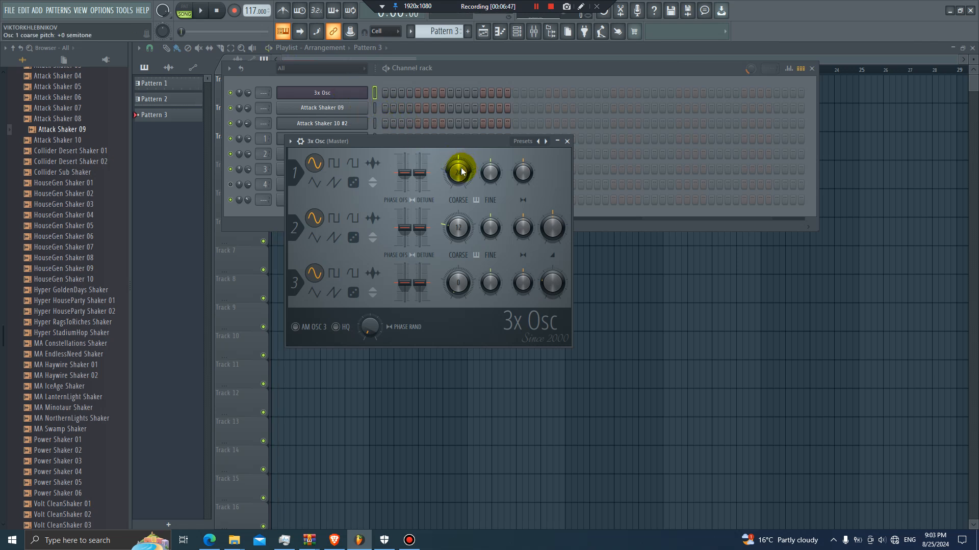
right_click(464, 232)
click(476, 239)
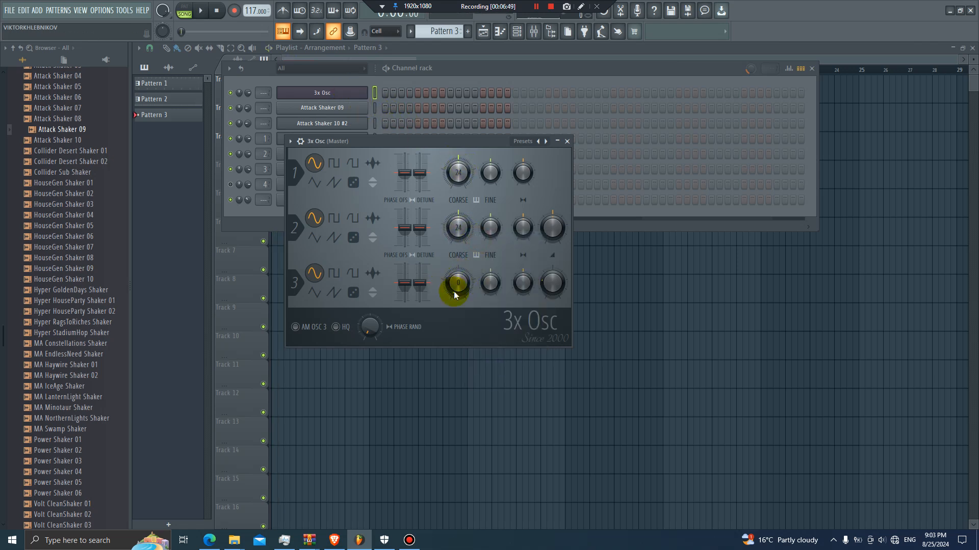
right_click(461, 292)
click(478, 298)
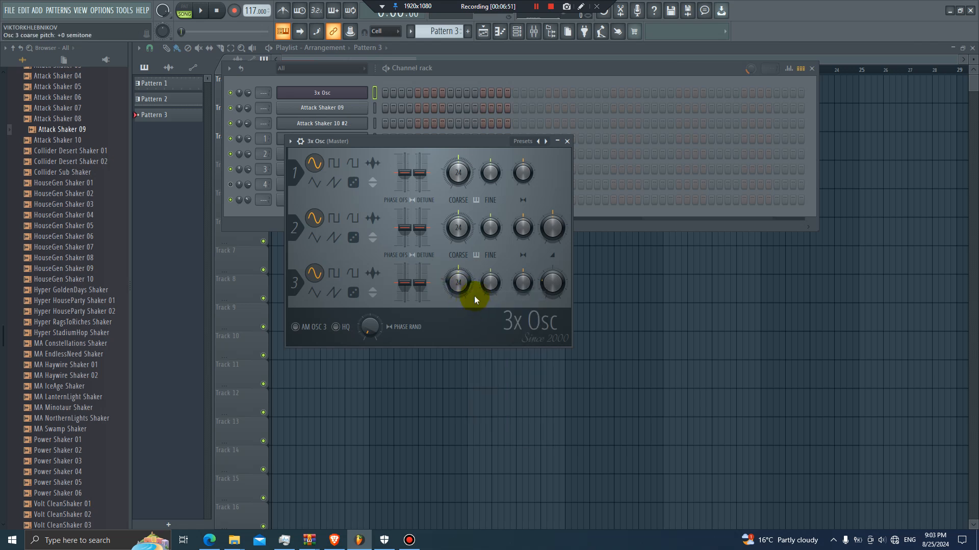
- Set the 3x Osc channel's volume to 69% and reopen its plugin window
click(248, 93)
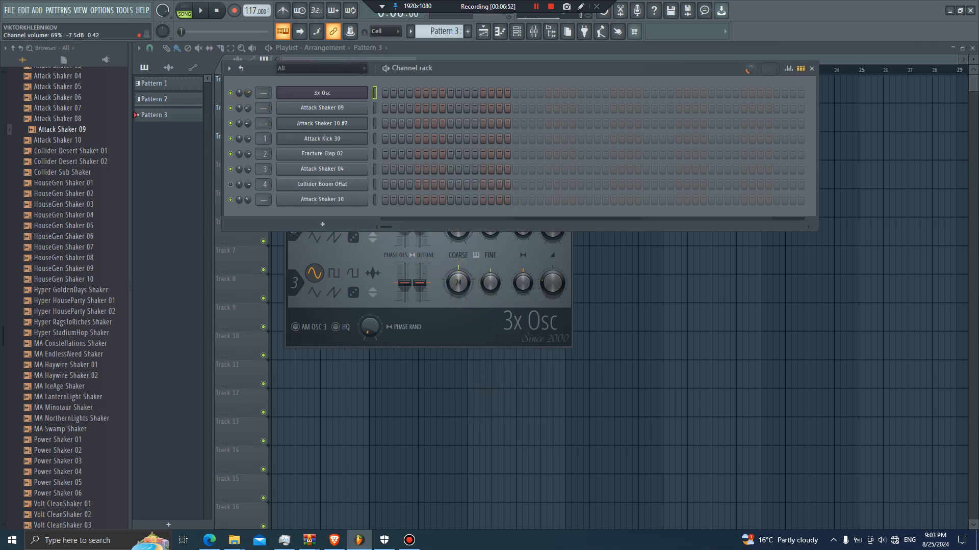
click(310, 108)
click(307, 94)
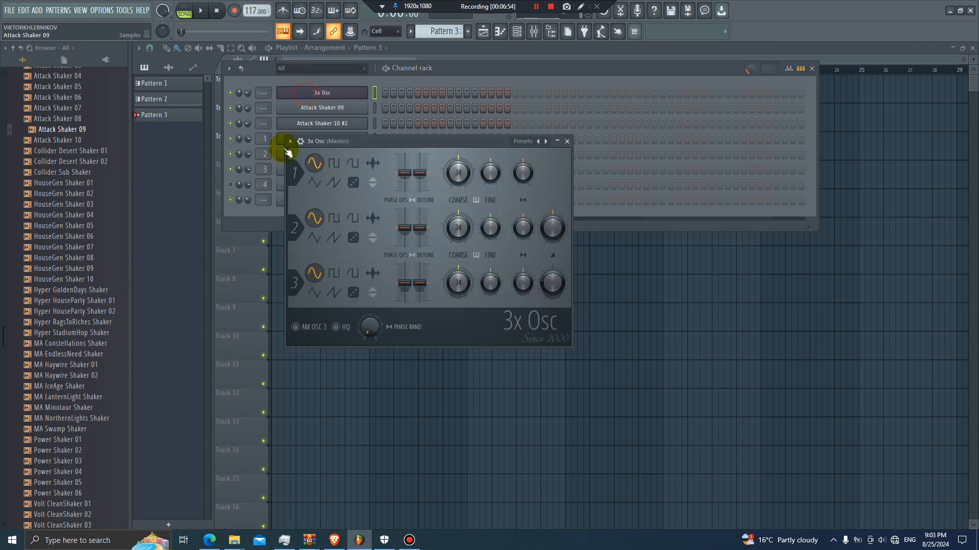
- Open the 3x Osc channel's piano roll and enlarge the note area above the velocity lane
right_click(342, 95)
click(399, 97)
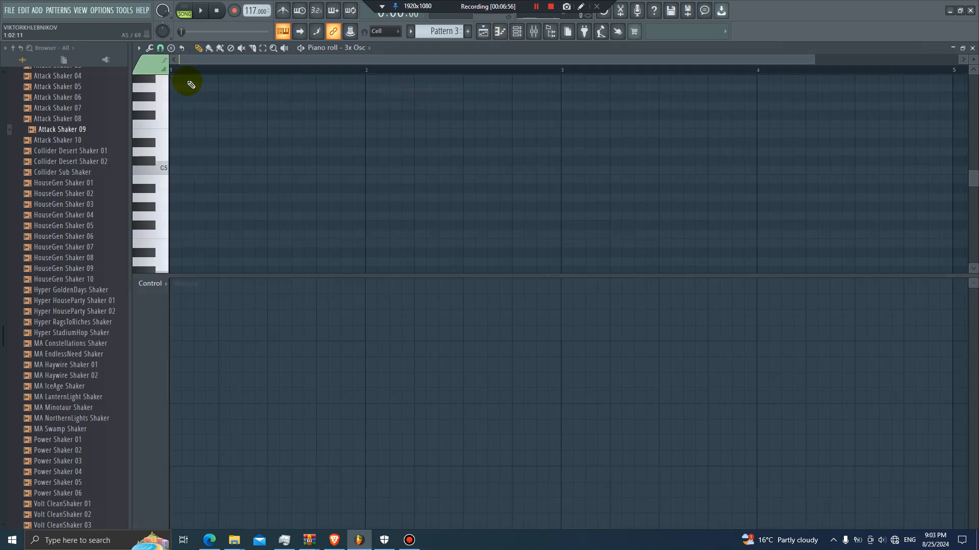
click(242, 278)
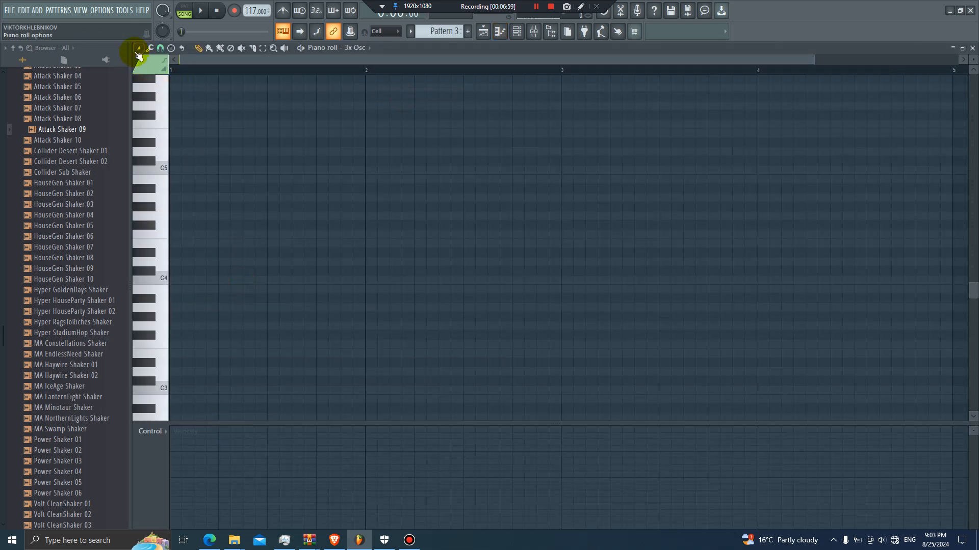
click(138, 49)
click(245, 241)
- Reopen the 3x Osc channel's piano roll from the channel rack
click(500, 32)
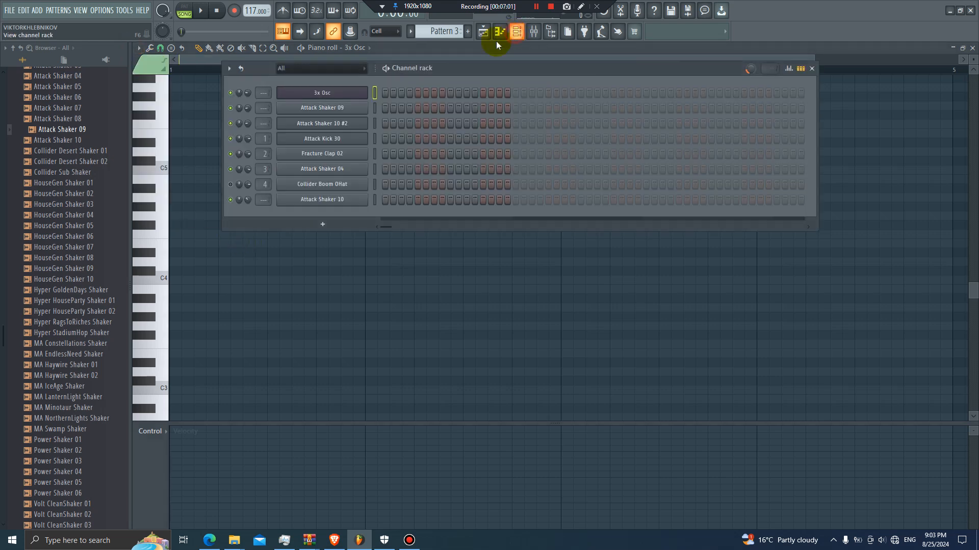
right_click(360, 92)
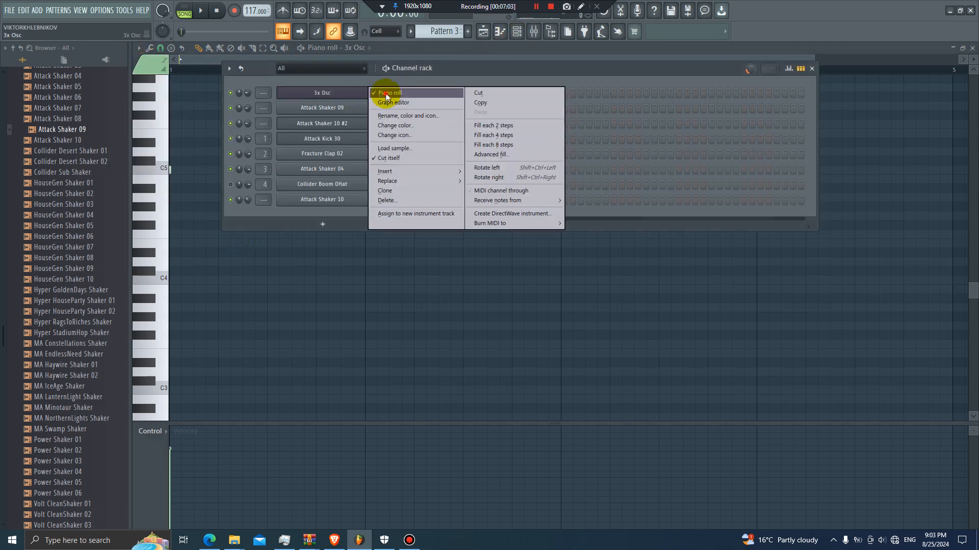
click(387, 93)
right_click(364, 99)
click(390, 93)
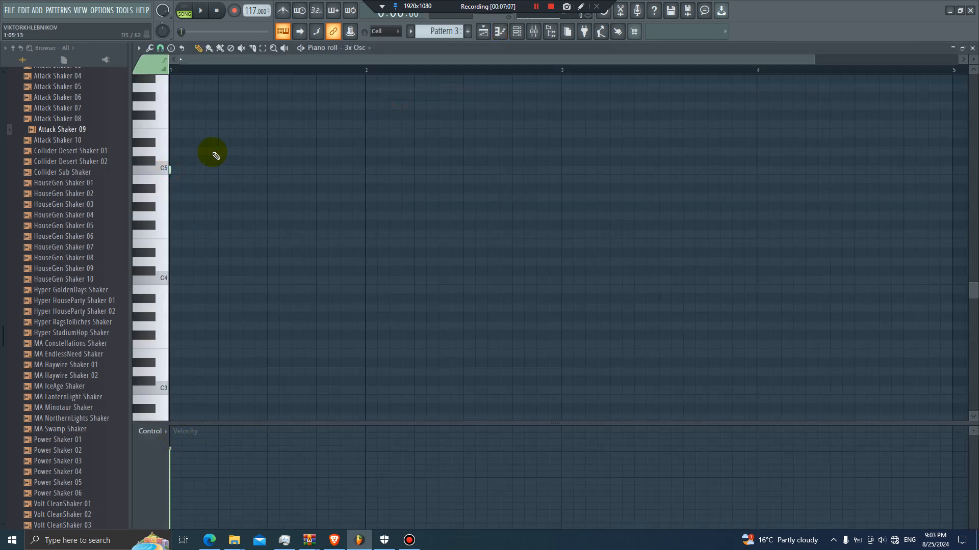
- Stamp a Minor 9th chord with root F3 at the start of bar 1, stretch it to one full bar and audition it
click(141, 47)
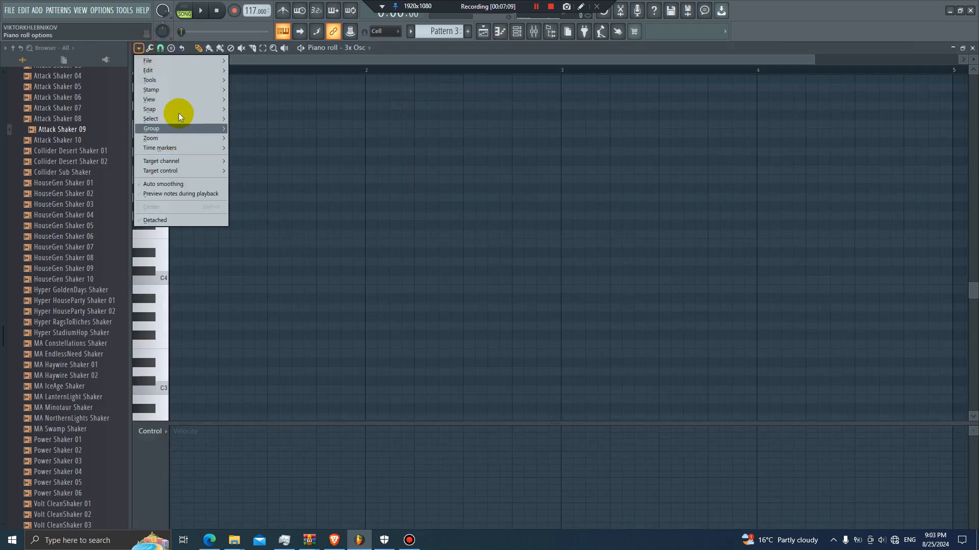
mouse_move(175, 90)
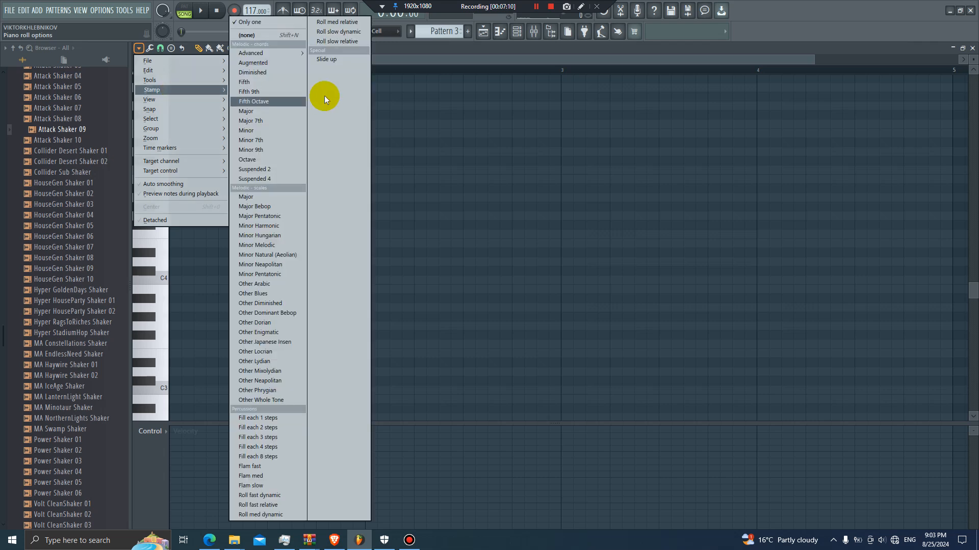
click(274, 150)
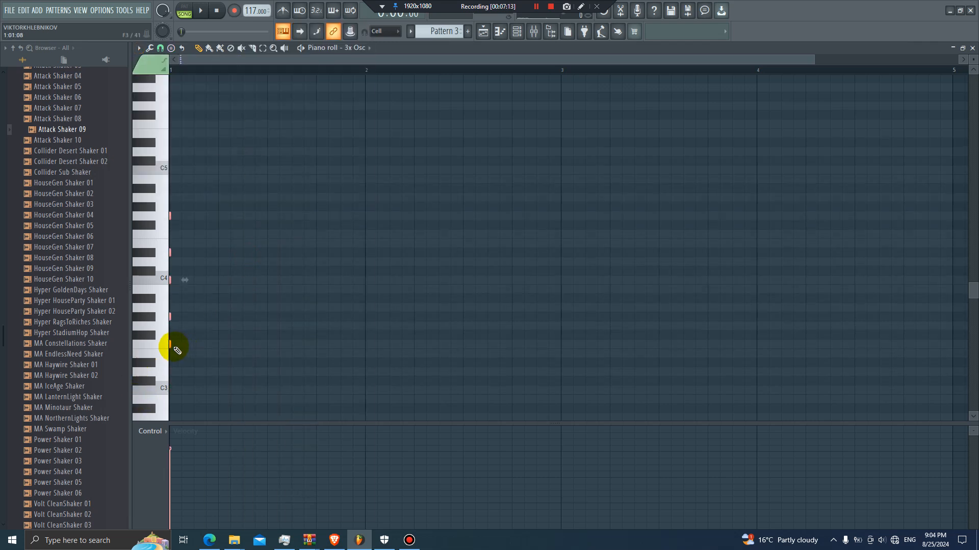
drag(173, 346, 358, 348)
key(space)
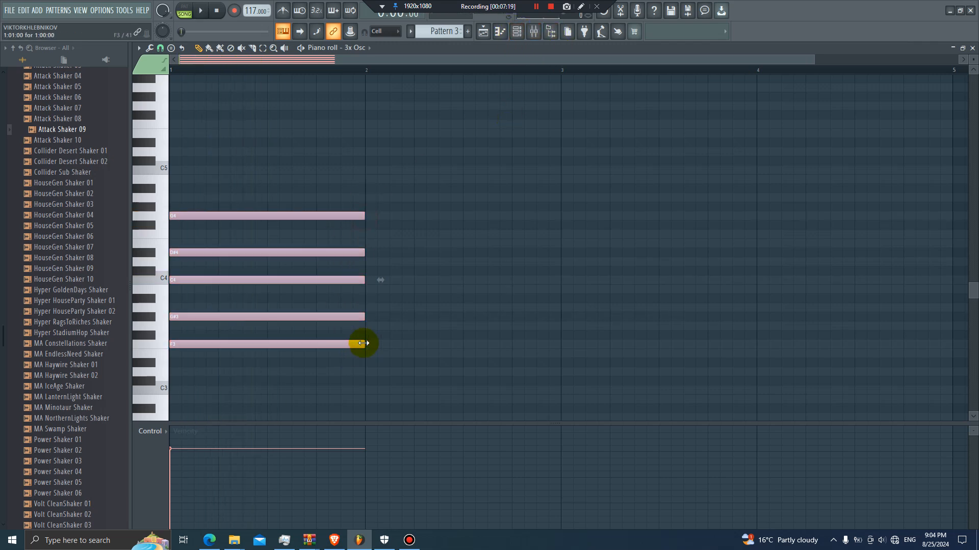
- Shorten the first chord to 10 steps and place a second Minor 9th chord with root C#3 directly after it
mouse_move(360, 343)
mouse_down()
mouse_move(278, 343)
mouse_move(399, 346)
mouse_move(399, 365)
mouse_up()
key(space)
drag(412, 235, 497, 254)
scroll(533, 254, down, 3)
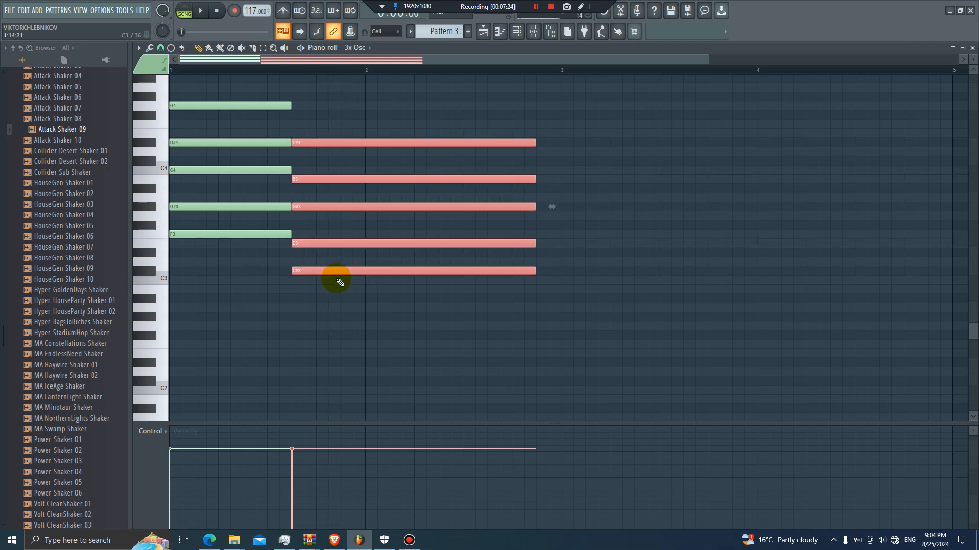
- Transpose the second chord to a C3 root and shorten it to end at the start of bar 2
drag(338, 280, 337, 306)
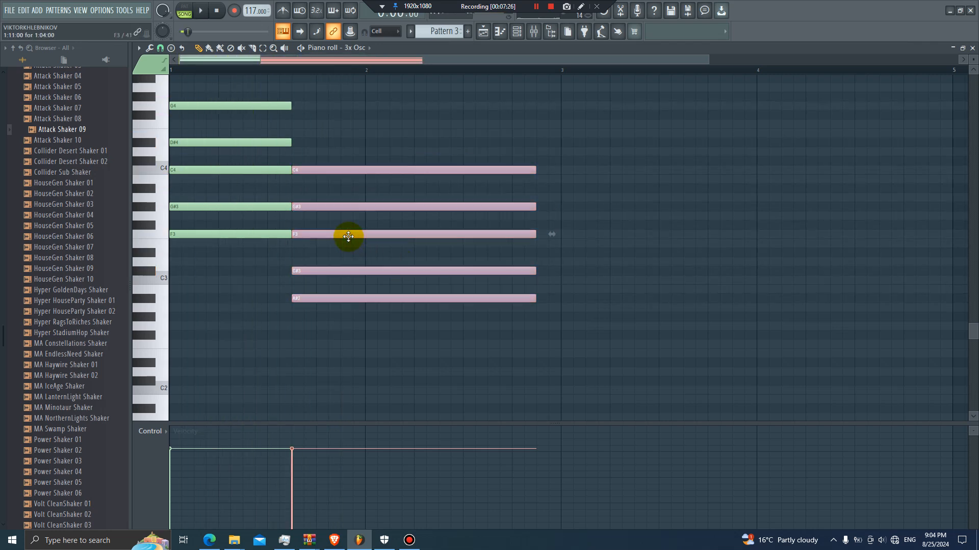
drag(345, 236, 360, 227)
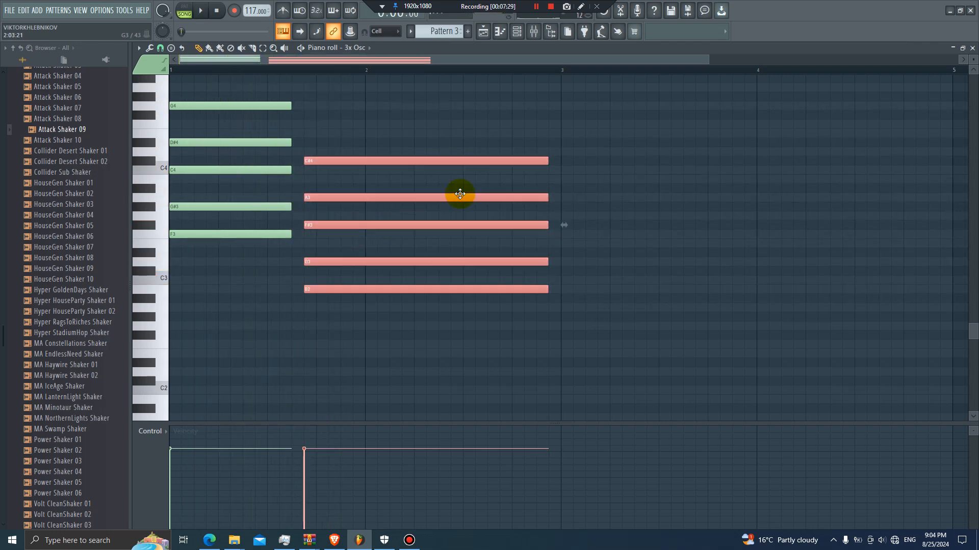
key(space)
drag(463, 161, 445, 149)
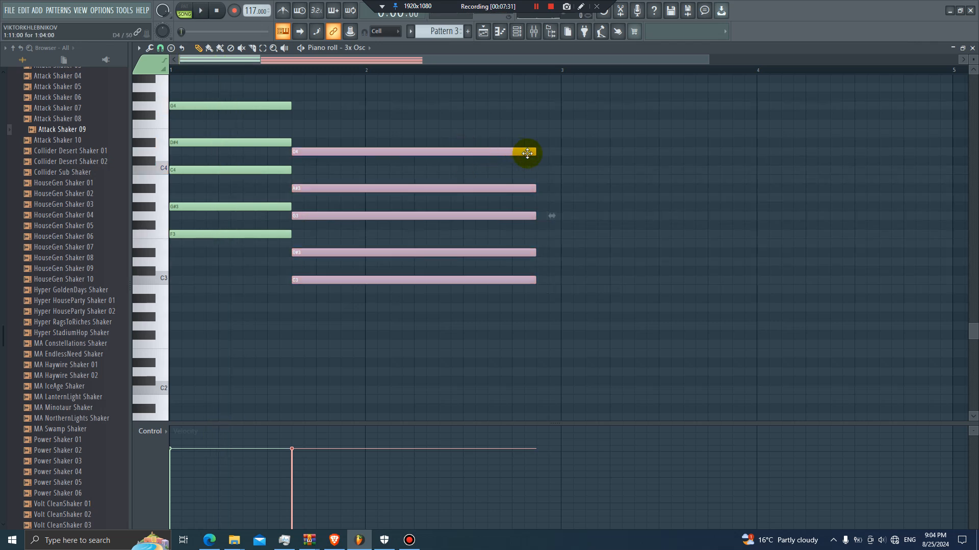
drag(533, 152, 450, 152)
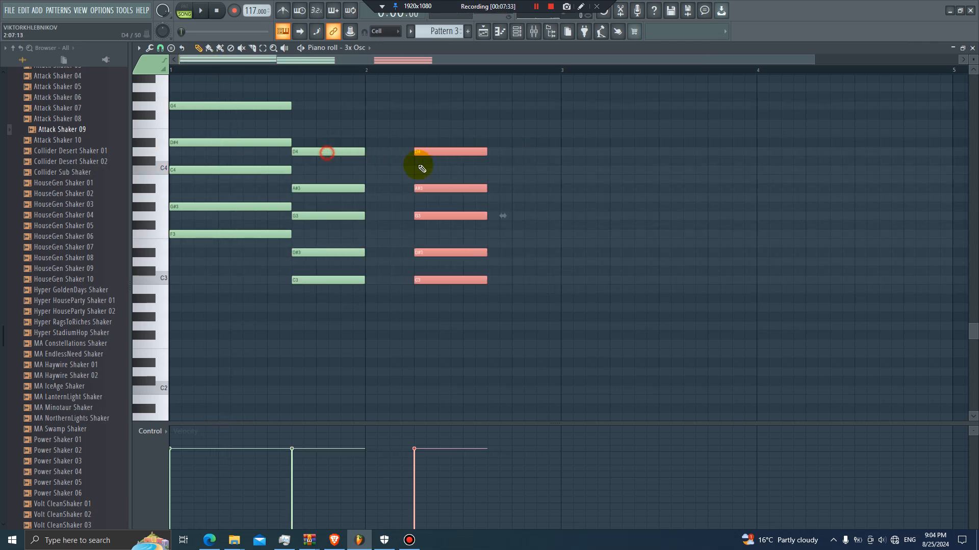
- Place a copy of the second chord in bar 2 and raise the original to an A#3 root, playing the result
drag(321, 296, 324, 82)
key(space)
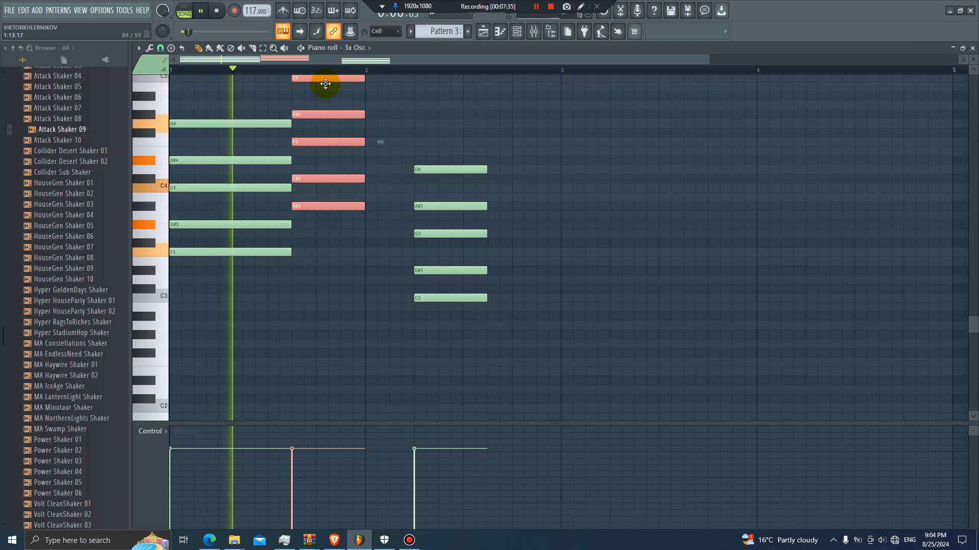
key(space)
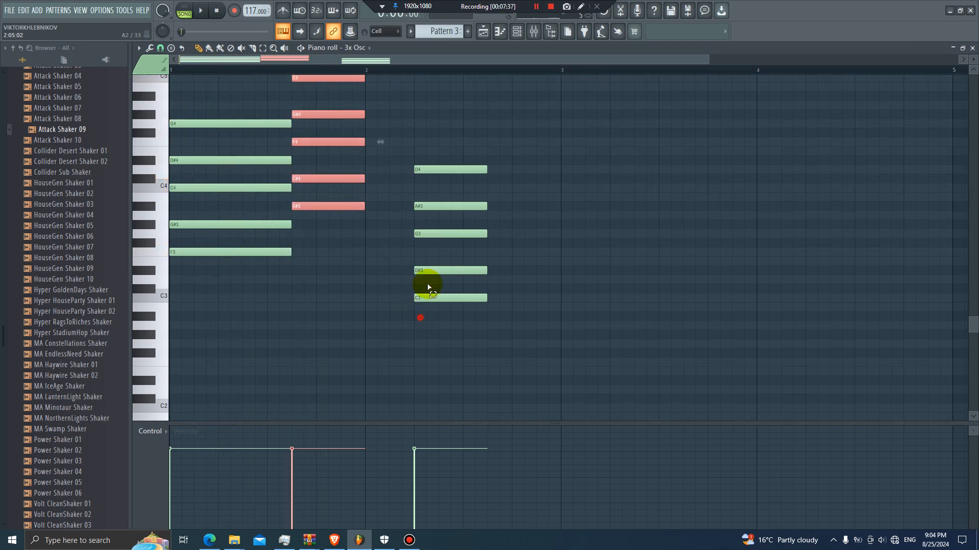
- Fit the third chord to the whole of bar 2, transpose it to a D#3 root and play the progression
drag(420, 317, 560, 160)
key(space)
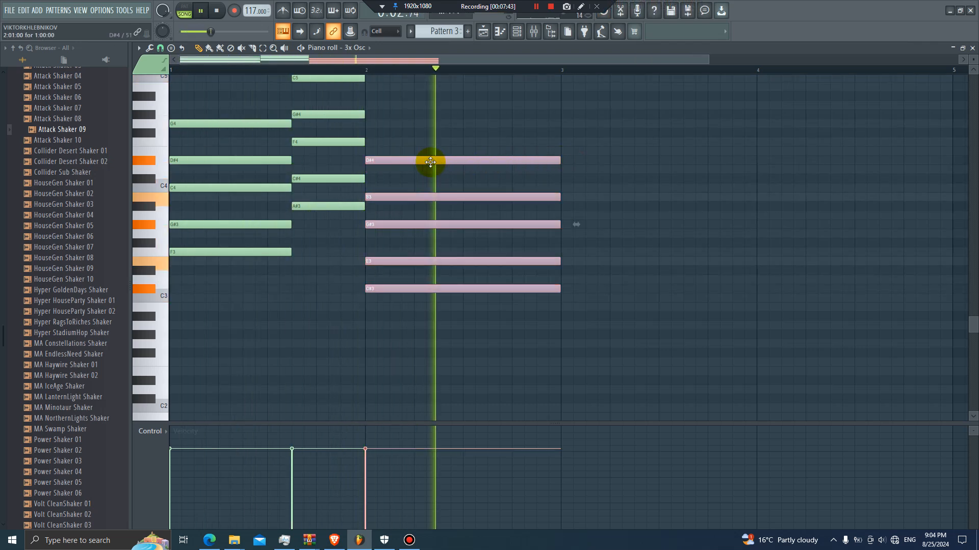
drag(430, 162, 430, 139)
scroll(437, 127, up, 2)
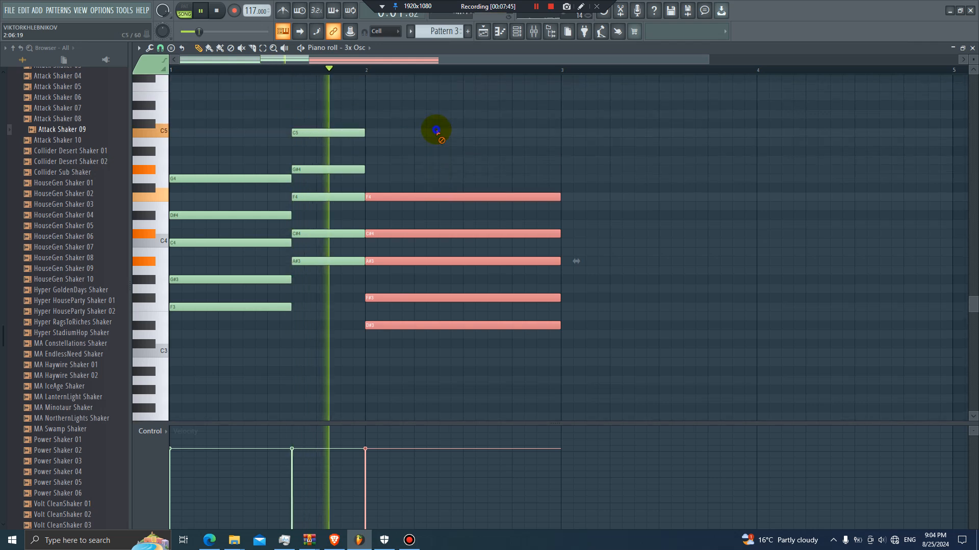
right_click(436, 131)
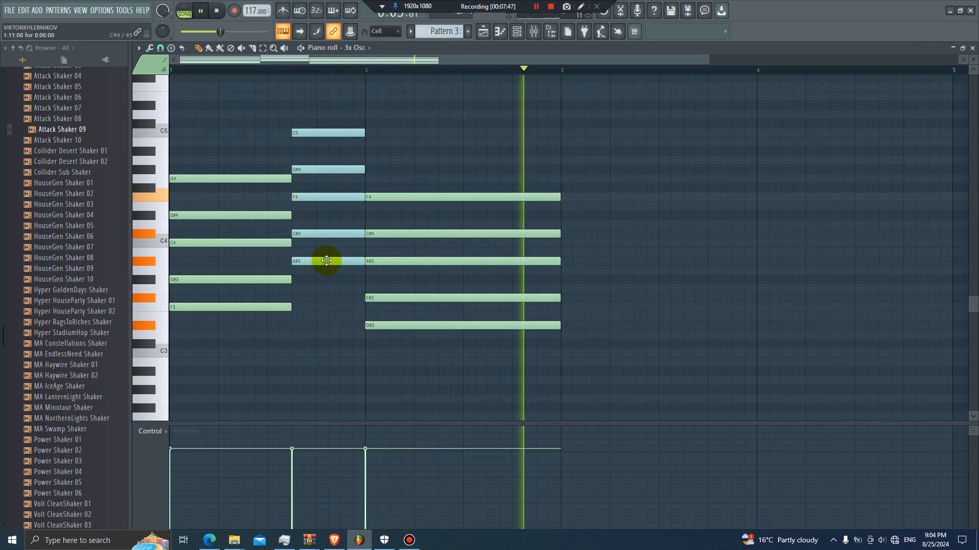
key(space)
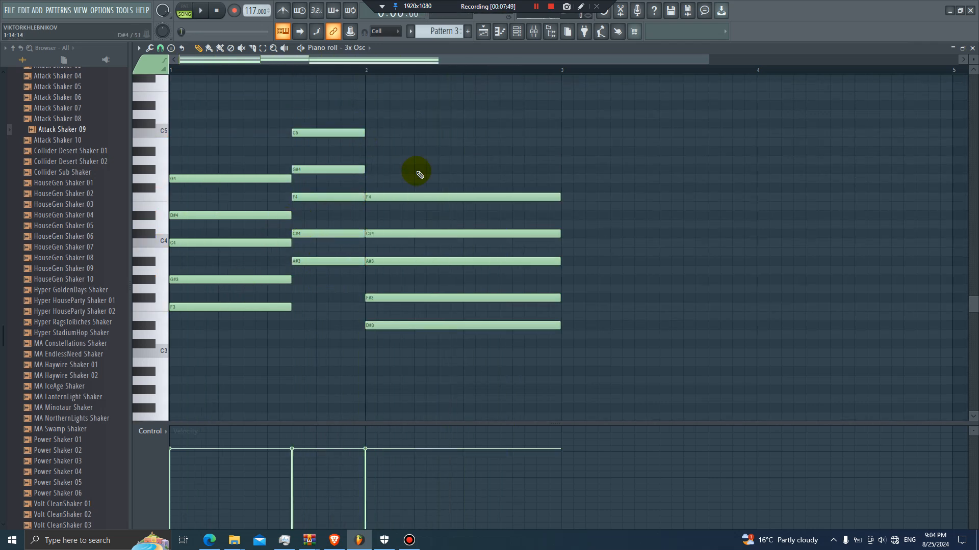
- Duplicate the two-bar chord progression into bars 3 and 4, and ungroup all of its notes
drag(608, 114, 116, 365)
key(ctrl+b)
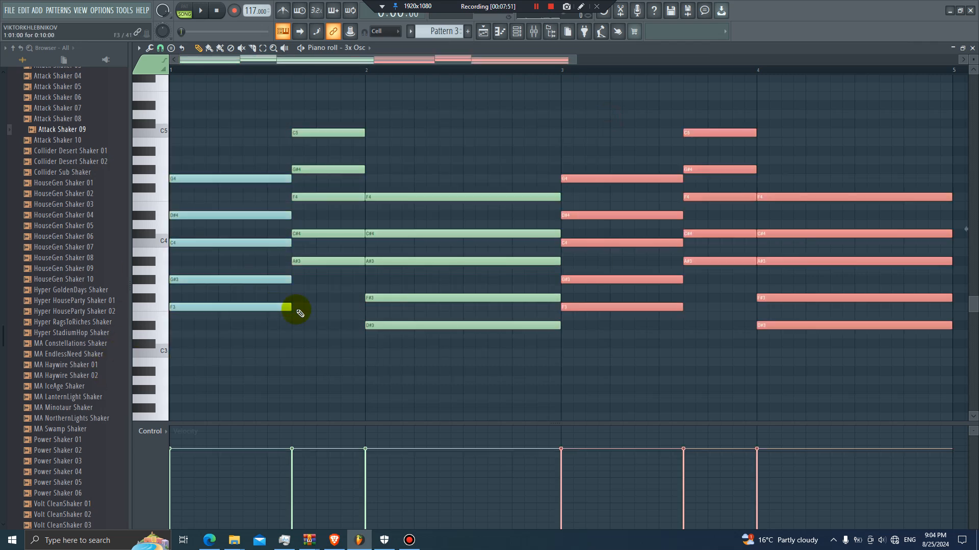
click(142, 50)
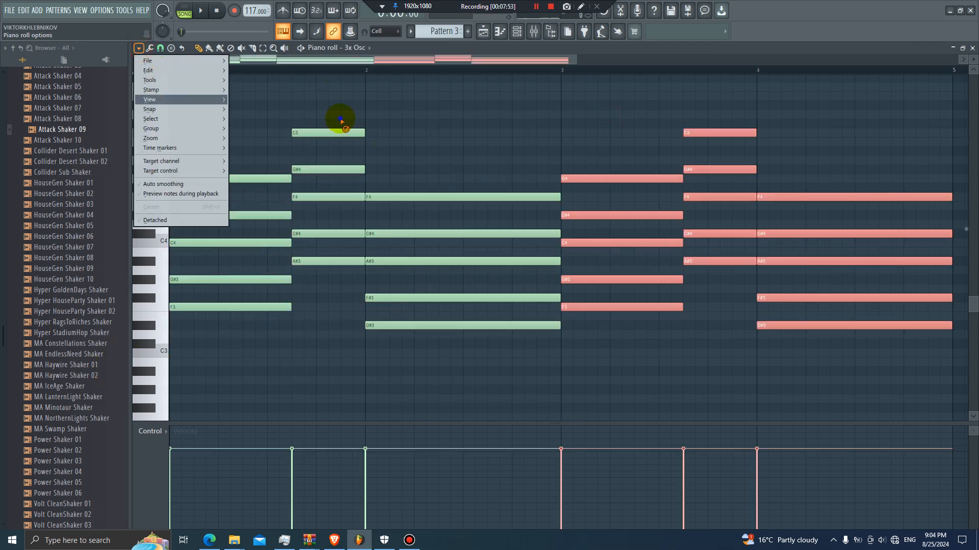
right_click(337, 118)
key(ctrl+a)
click(142, 49)
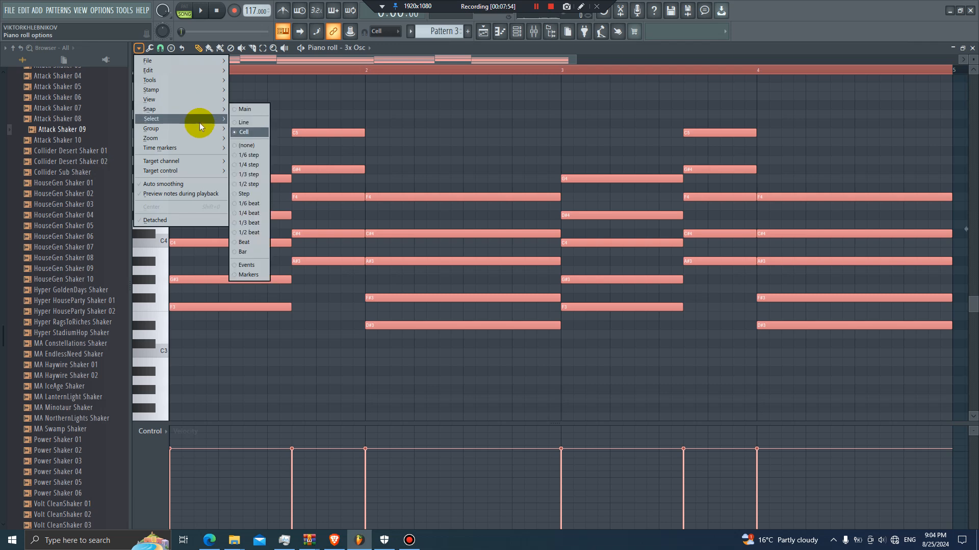
mouse_move(206, 130)
click(285, 137)
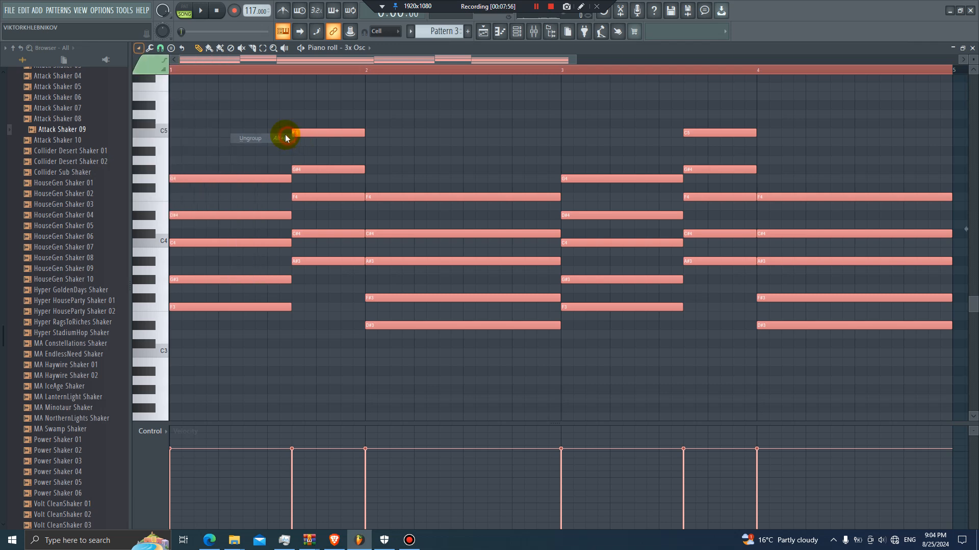
click(406, 144)
key(space)
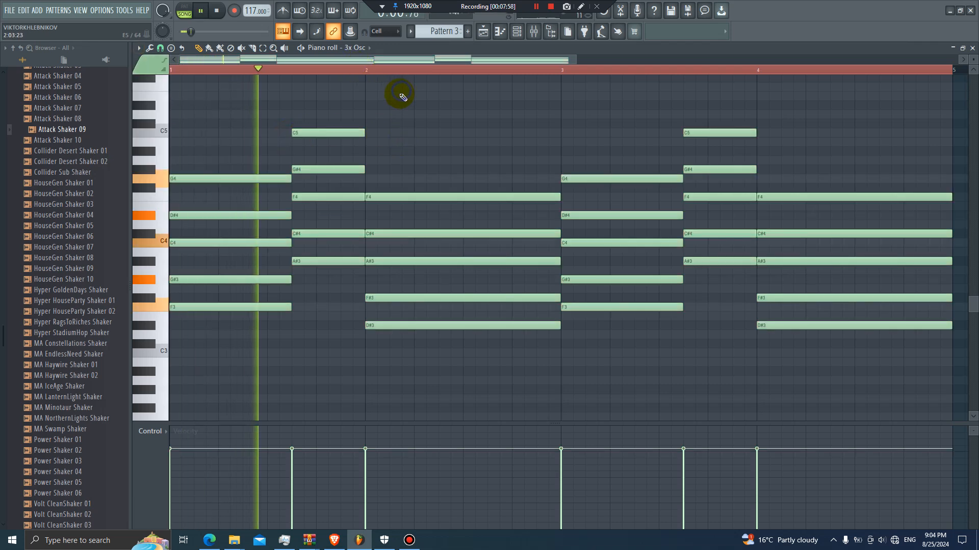
key(space)
- Try an octave-higher F#4 copy of the bar 2 chord's F#3 note, audition it and delete the copy
drag(428, 298, 432, 279)
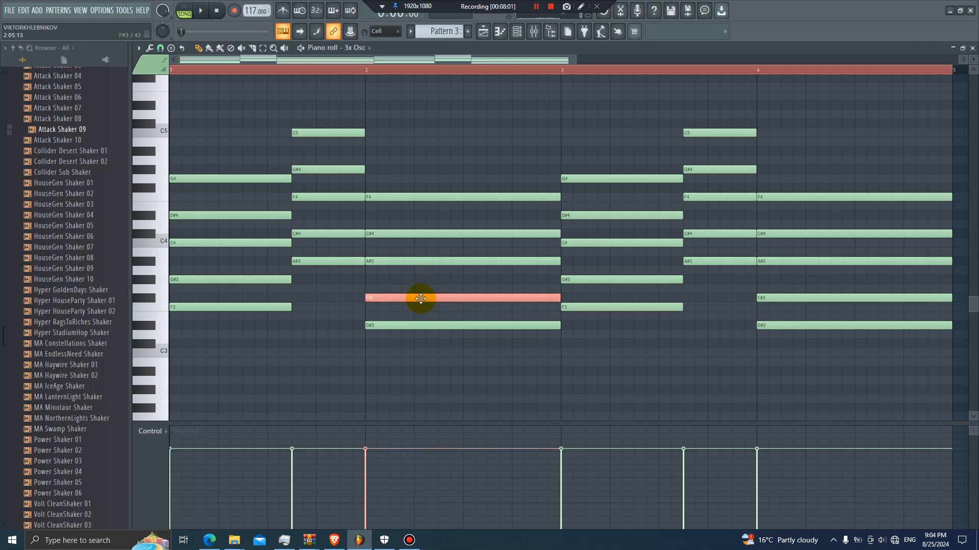
key(ctrl+Up)
key(space)
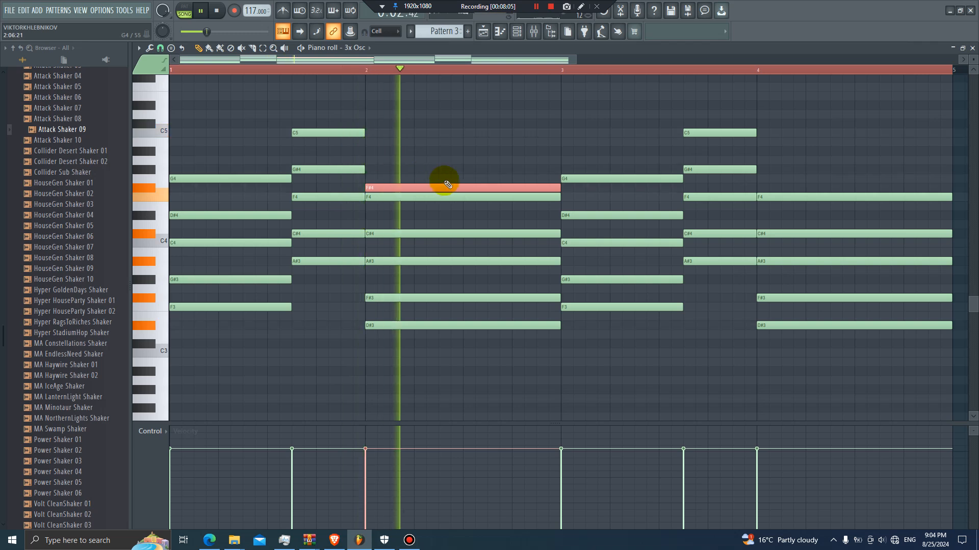
key(space)
right_click(498, 186)
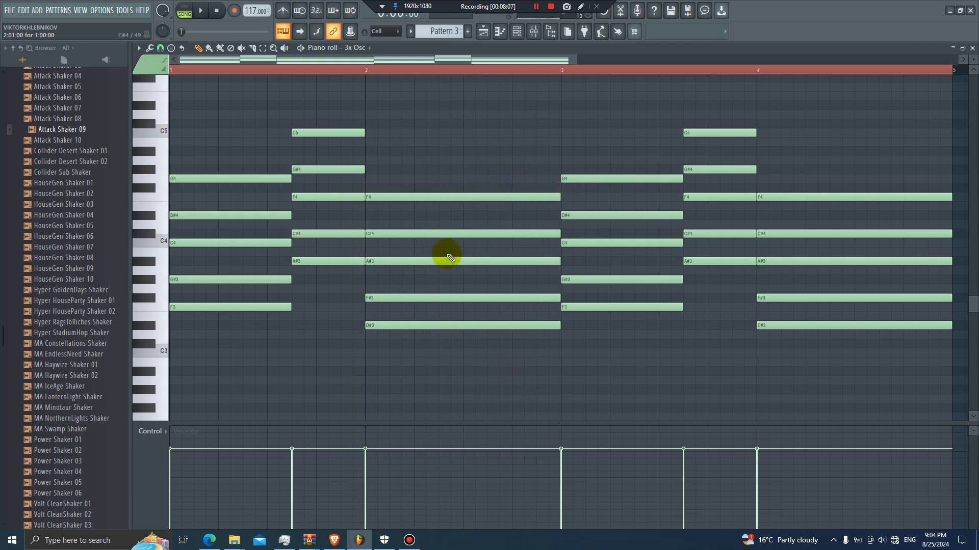
- Add an octave-higher A#4 copy of the bar 2 chord's A#3 note and play it back
click(423, 260)
key(ctrl+Up)
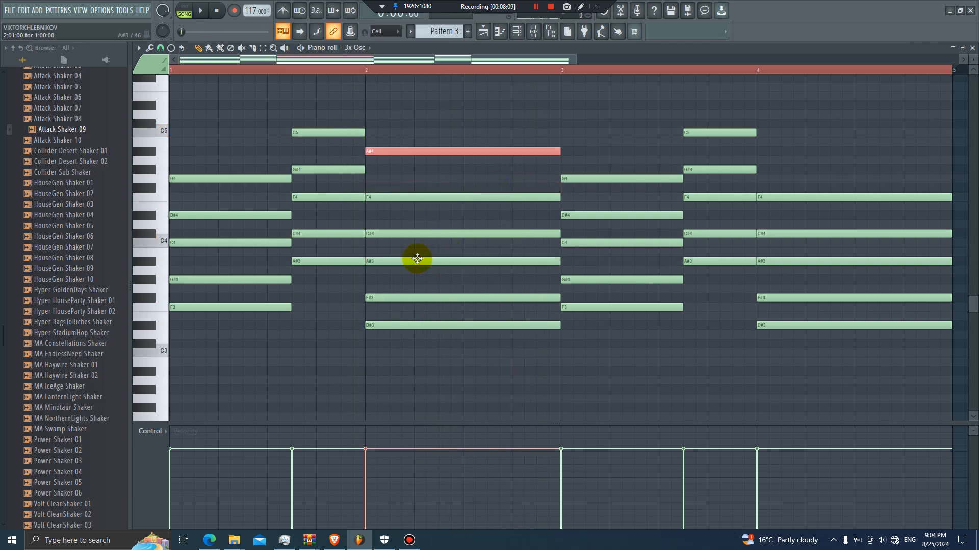
key(space)
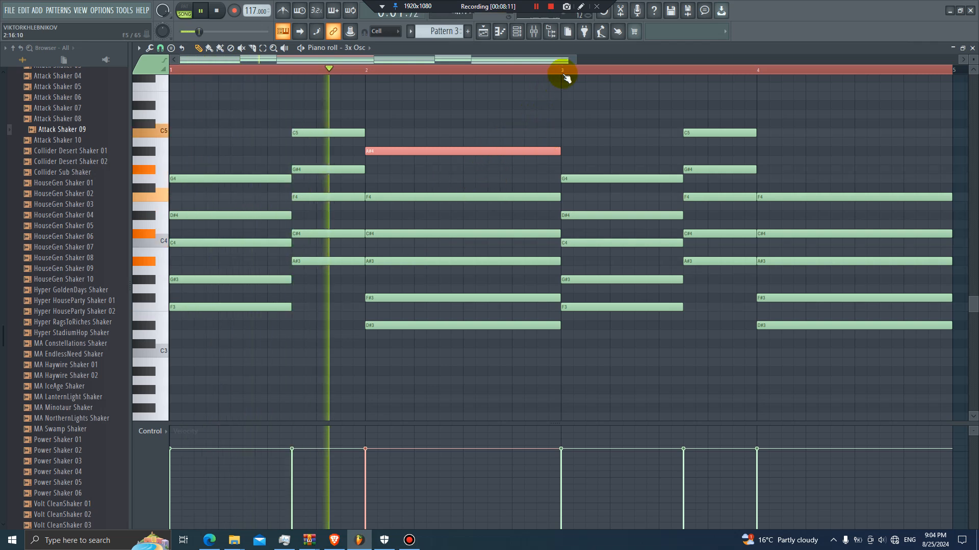
scroll(575, 62, down, 2)
key(space)
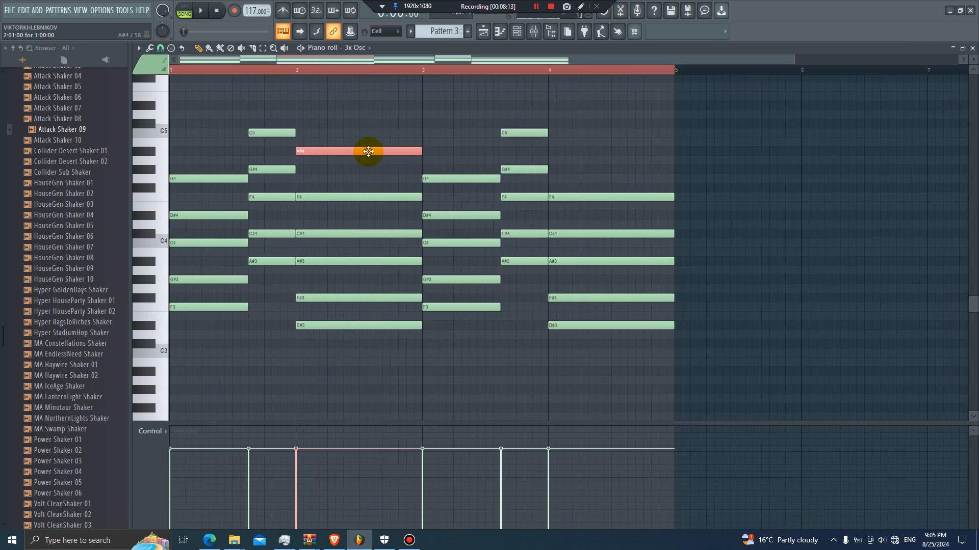
- Move the A#4 note to bar 4 with its velocity lowered to about 57%, and duplicate all four bars into bars 5 to 8
drag(367, 151, 602, 152)
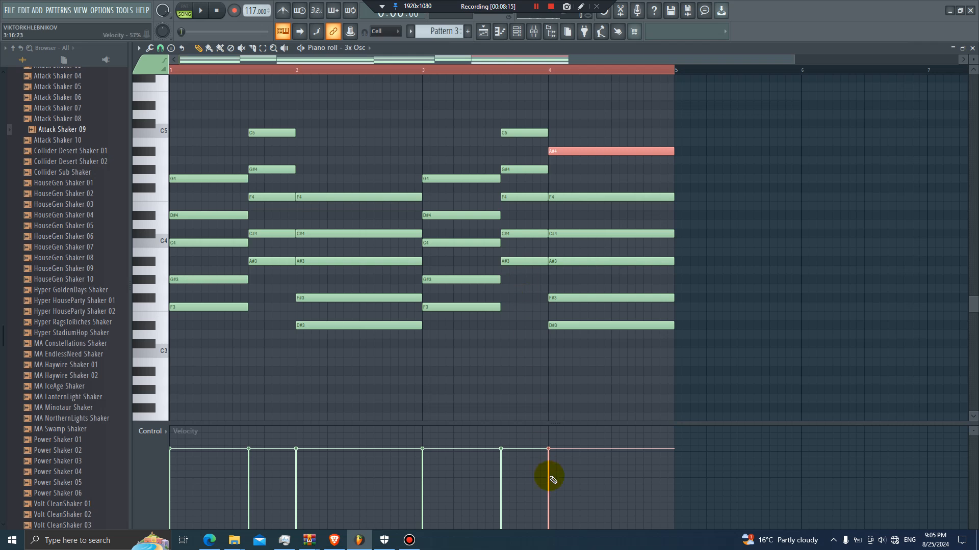
click(577, 332)
key(ctrl+z)
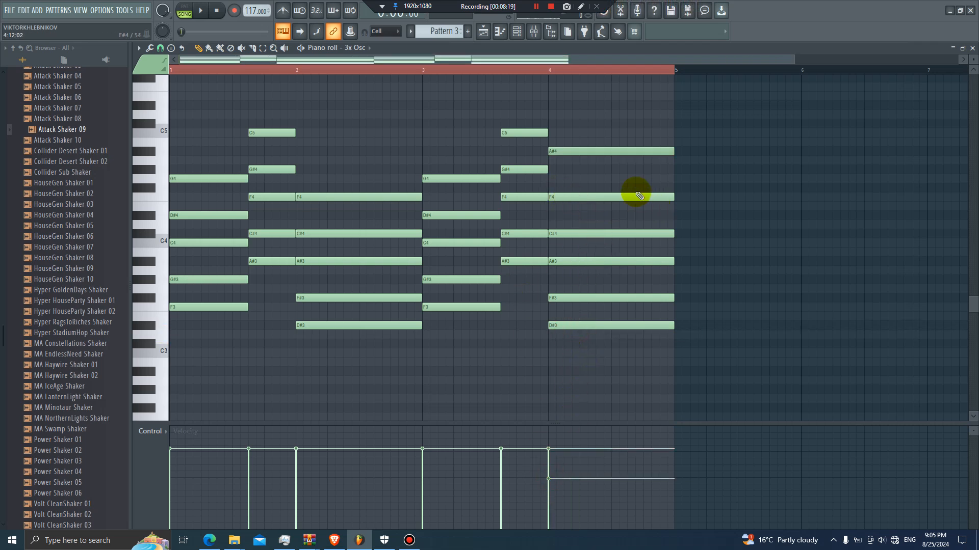
key(ctrl+b)
- Route the 3x Osc channel to mixer track 5 and load Effector in that track's first effect slot
click(524, 36)
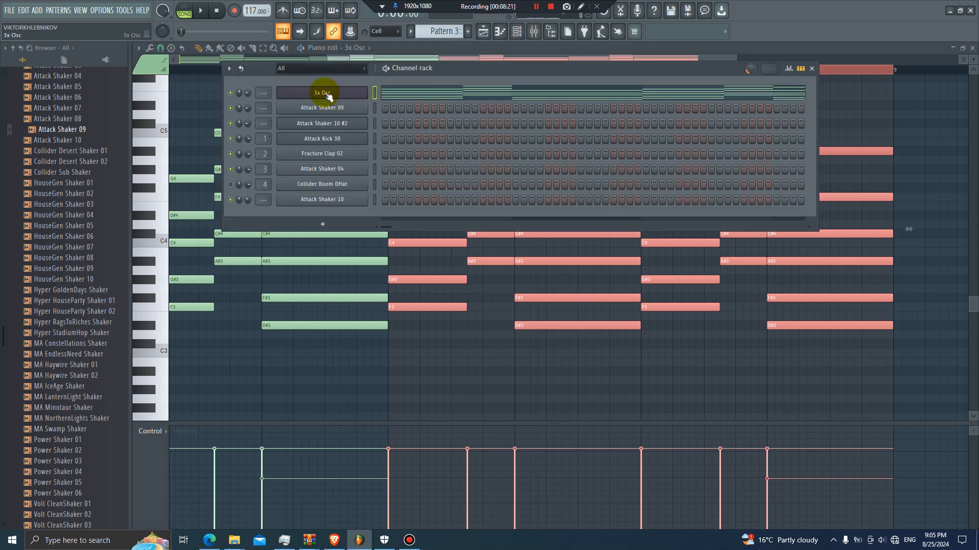
click(327, 94)
click(290, 142)
click(422, 173)
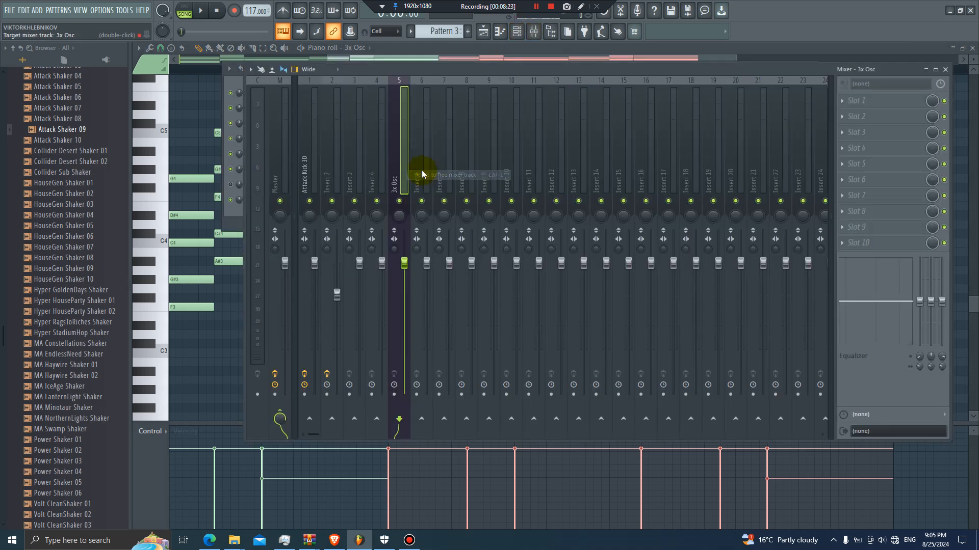
click(875, 102)
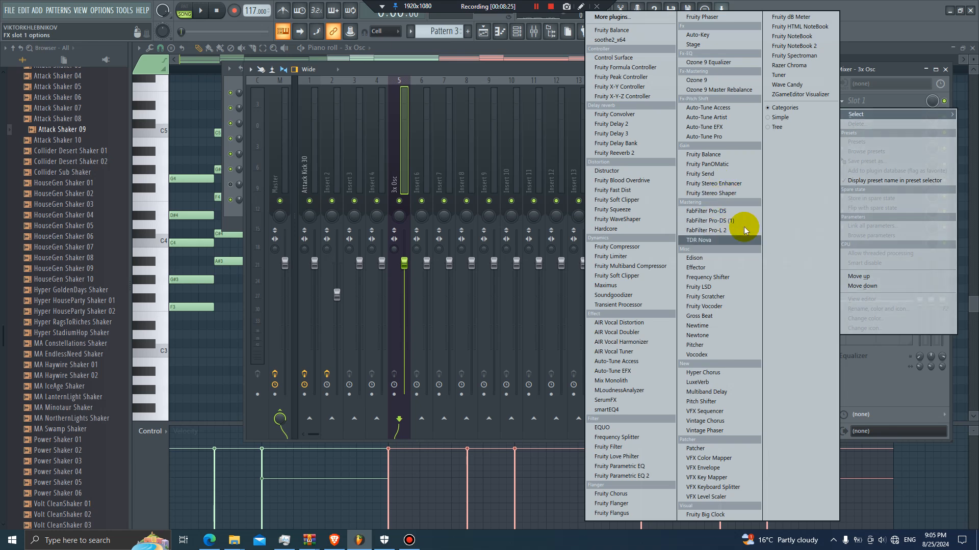
click(736, 268)
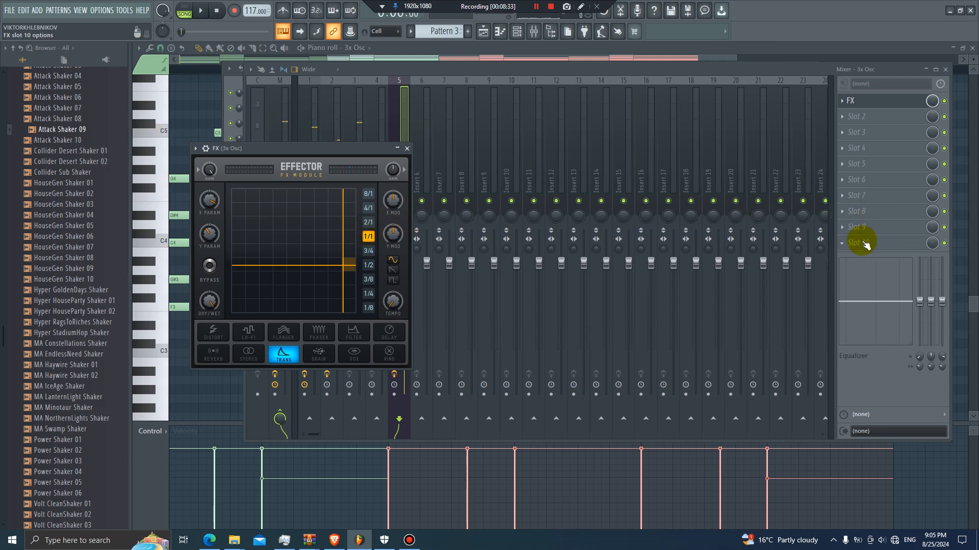
- Load Fruity Parametric EQ 2 in mixer track 5's second effect slot and apply the 40Hz + 18kHz cut preset
click(870, 117)
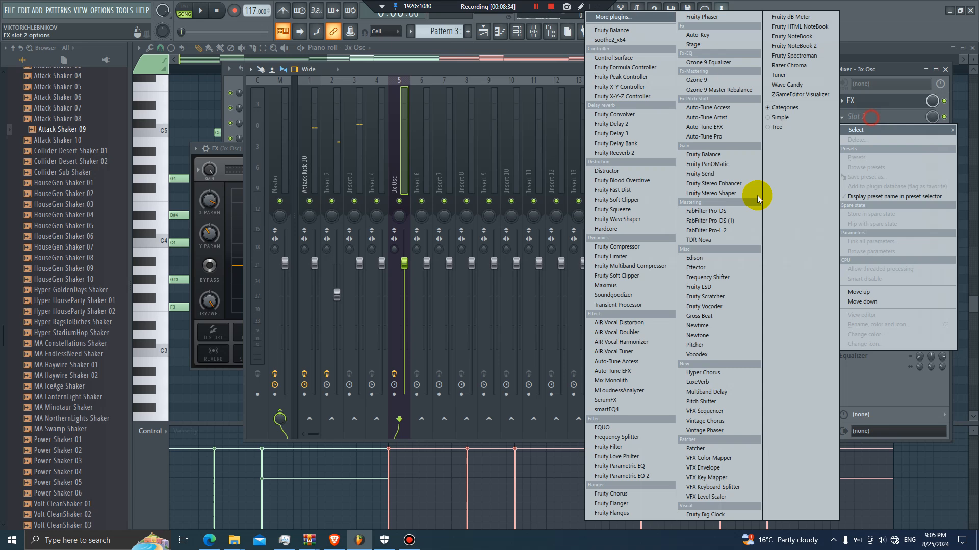
click(641, 476)
right_click(525, 162)
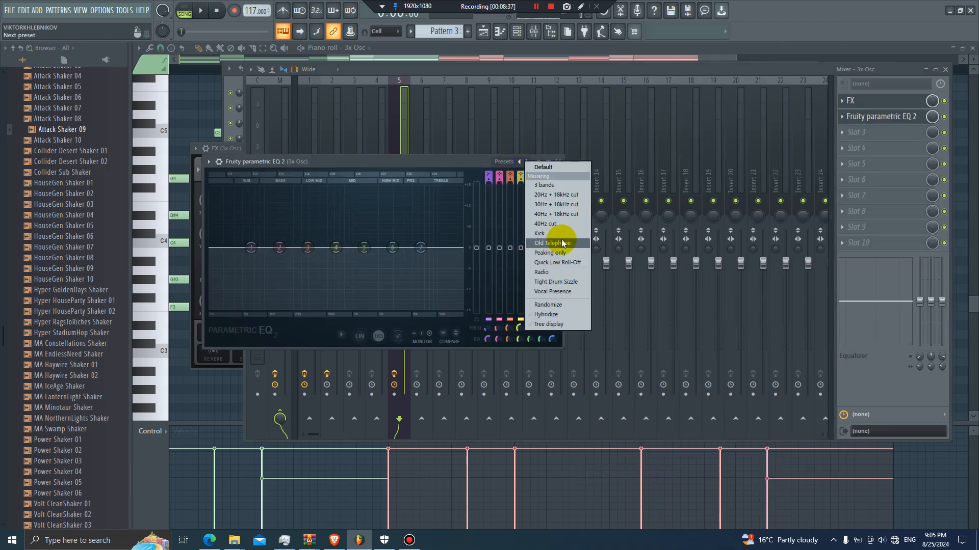
click(559, 217)
- Raise the EQ's high-pass cutoff and lower its band 7 low-pass to about 613 Hz while the beat plays
drag(238, 248, 274, 247)
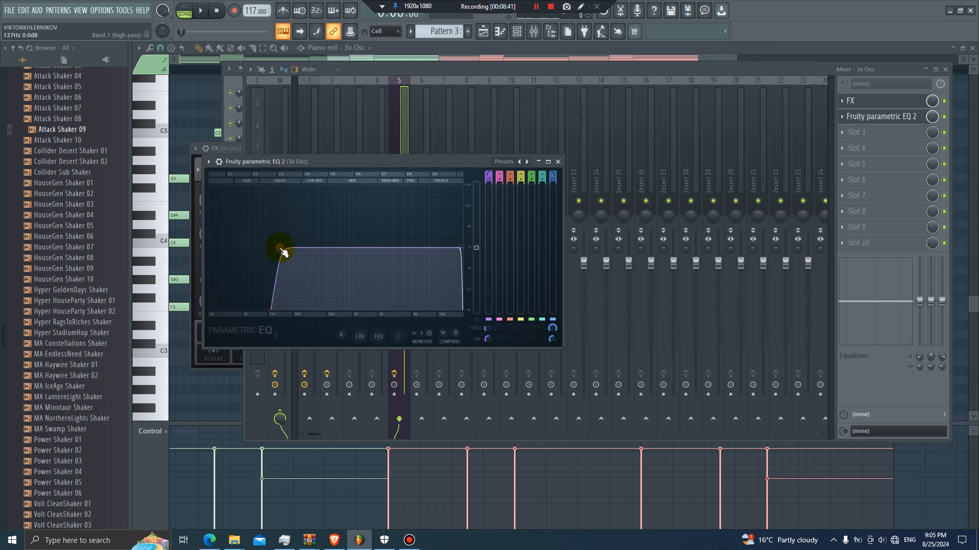
key(space)
drag(459, 247, 340, 248)
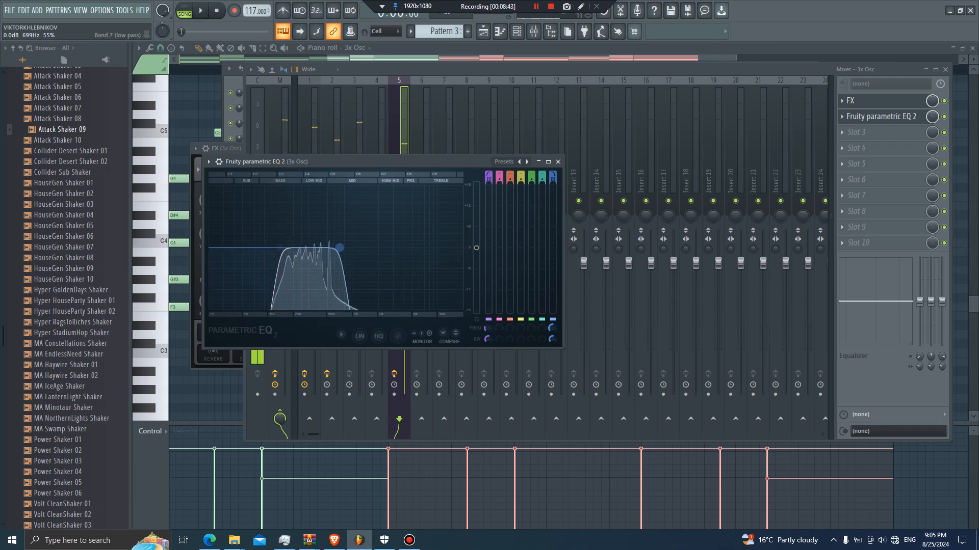
key(space)
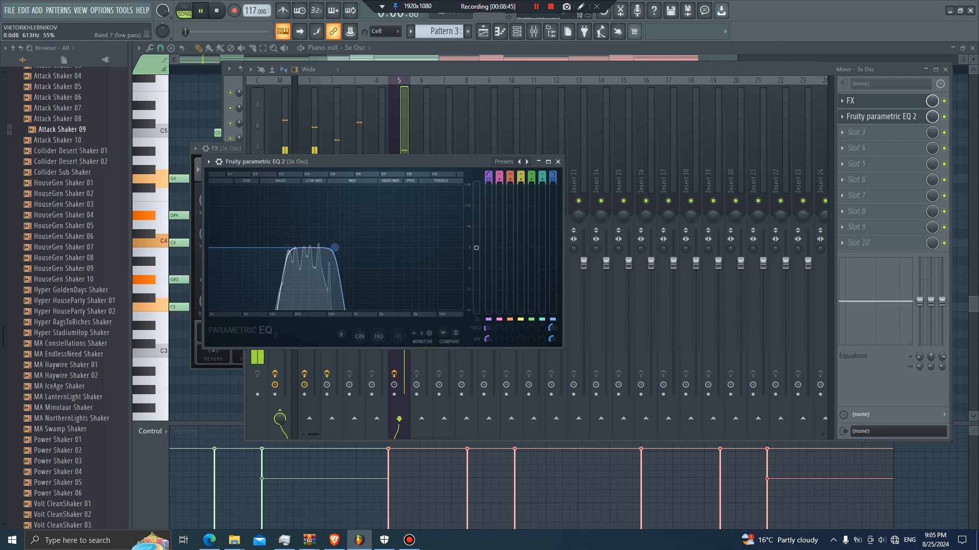
- Load Fruity Reeverb 2 in the 3x Osc track's tenth slot, raise its low cut and slightly lower the track's level
click(878, 245)
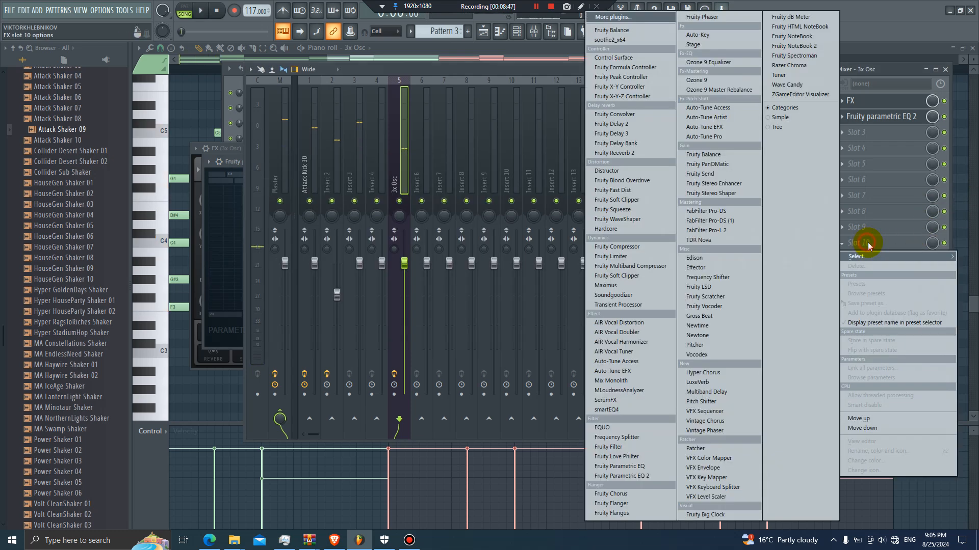
click(654, 155)
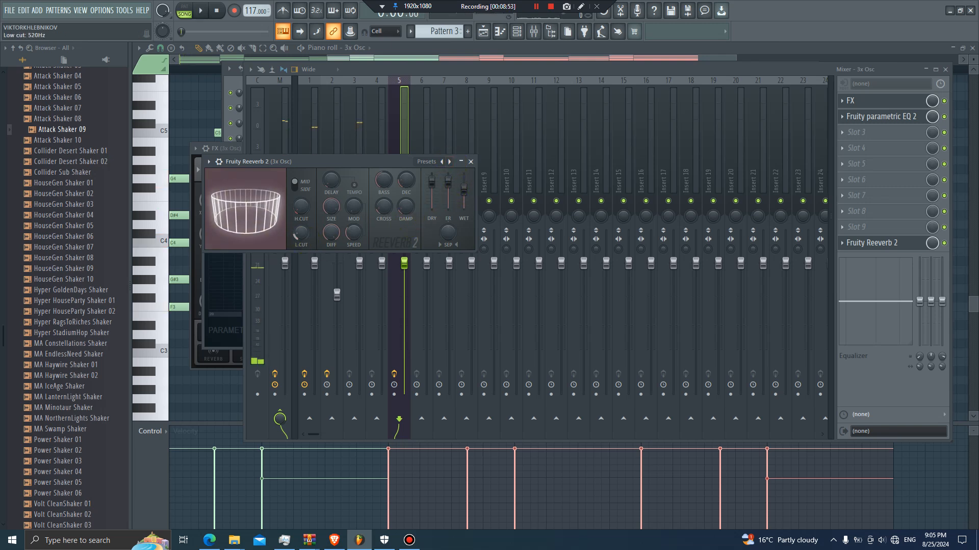
key(space)
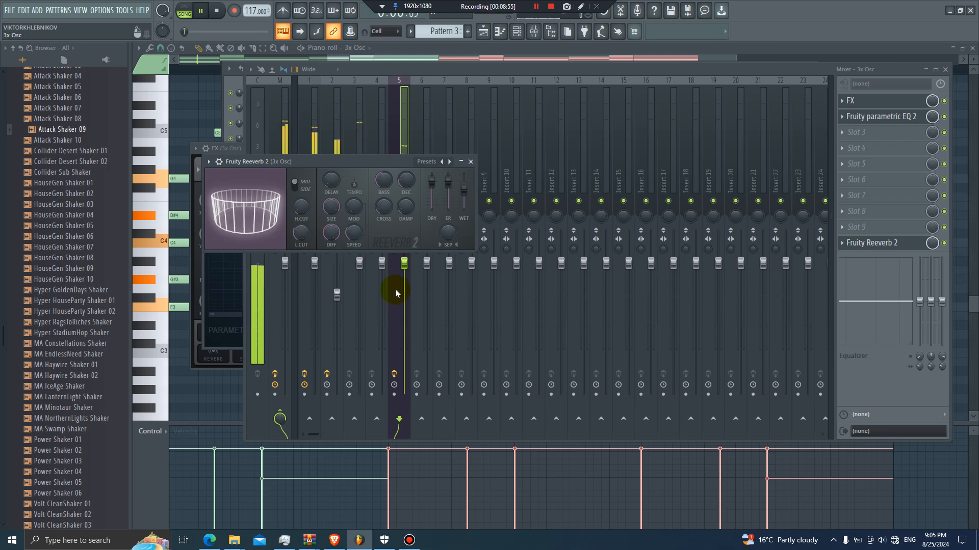
drag(404, 263, 404, 277)
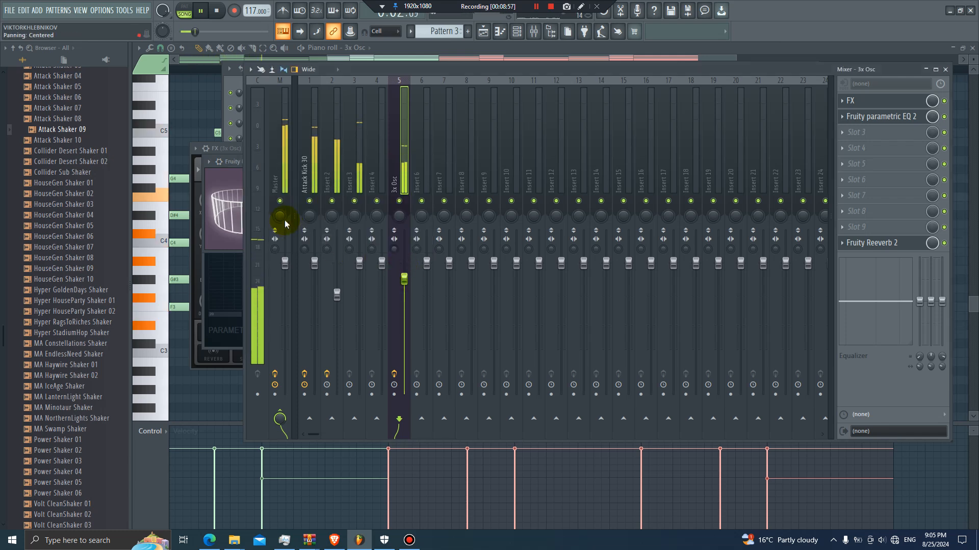
- Delete every 3x Osc chord except the first one in the piano roll and clear the time selection
click(200, 130)
key(space)
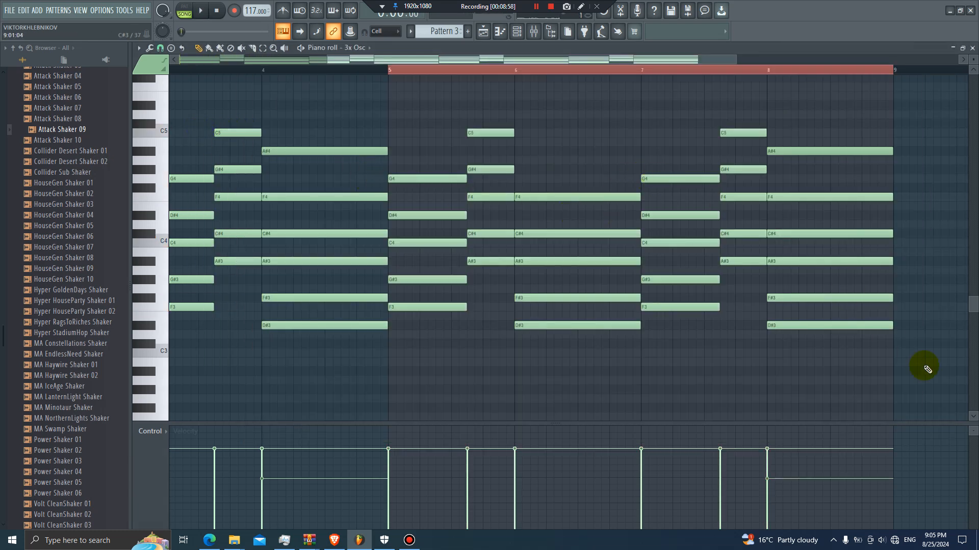
drag(926, 369, 274, 105)
key(Delete)
drag(236, 326, 235, 181)
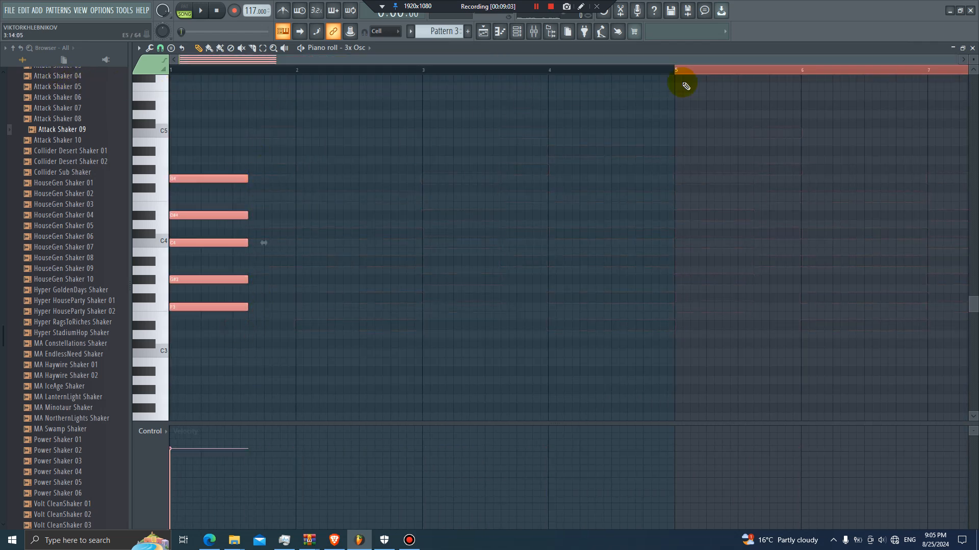
click(677, 72)
- Shorten the remaining chord to 7 steps rooted on D#3 and add a 5-step copy rooted on C#4 after it
drag(223, 139, 199, 327)
key(space)
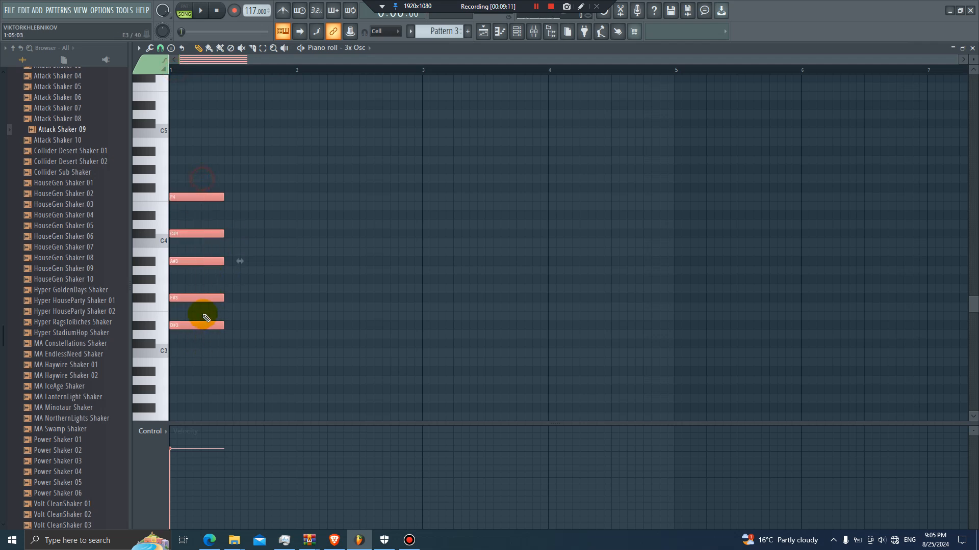
drag(202, 326, 256, 223)
key(space)
key(space)
key(space)
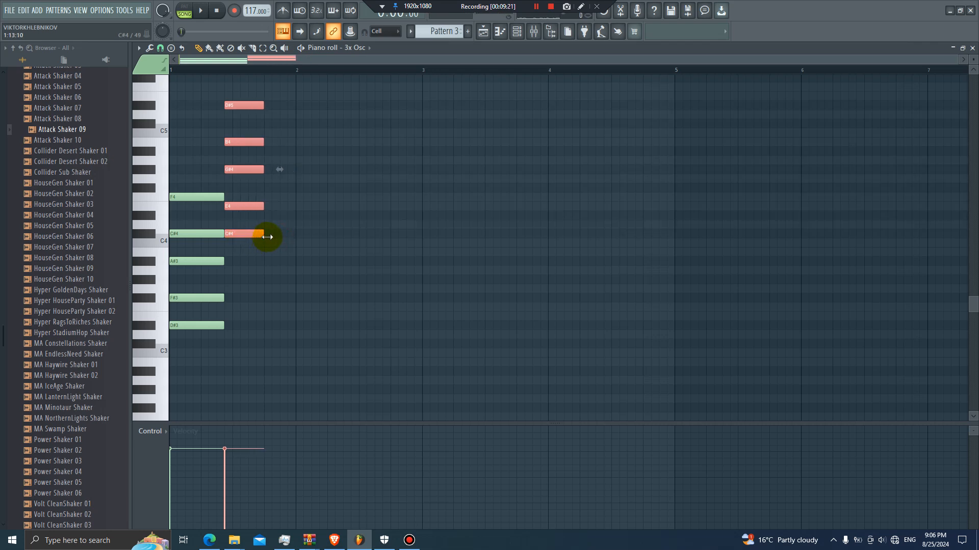
key(space)
- Add a third chord copy about 24 steps long, rooted on G3 and starting near the end of bar 1
mouse_move(293, 233)
mouse_down()
mouse_move(280, 343)
mouse_move(285, 226)
mouse_up()
drag(286, 189, 439, 170)
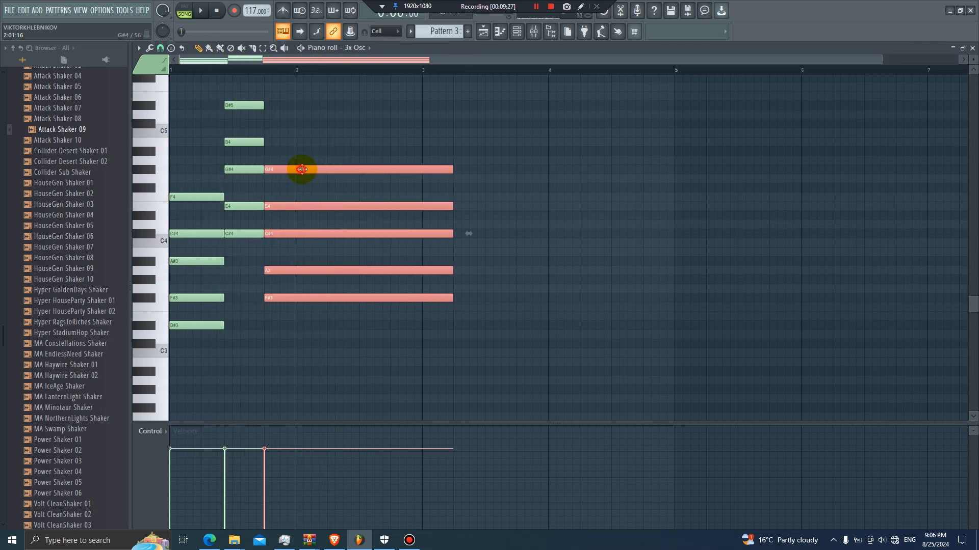
drag(299, 166, 325, 154)
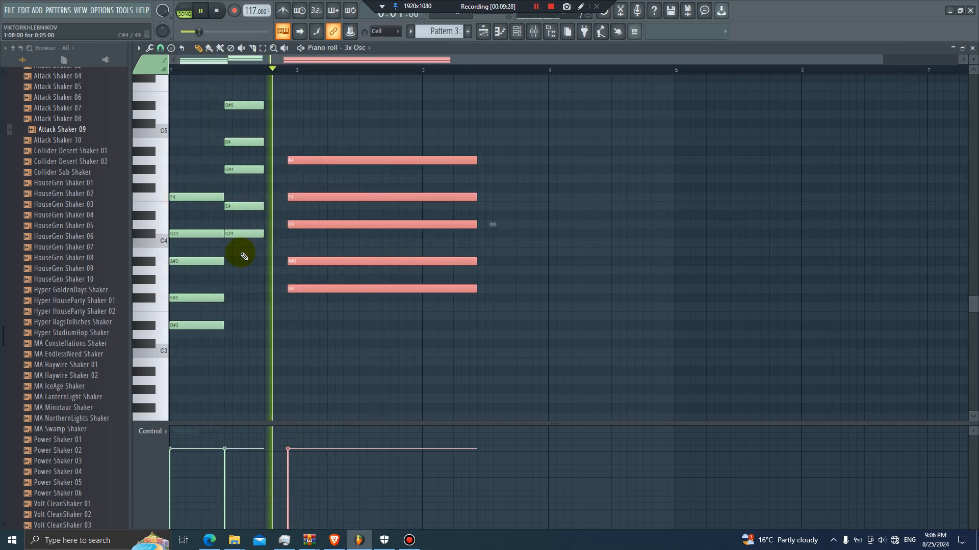
- Transpose the first chord to an E3 root and the third chord to a G#3 root during playback
drag(192, 337, 201, 187)
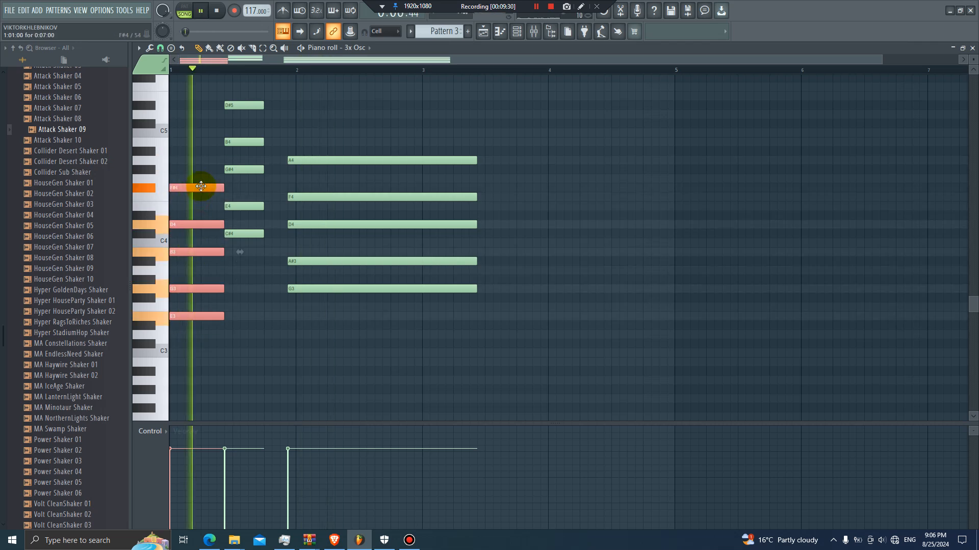
click(318, 162)
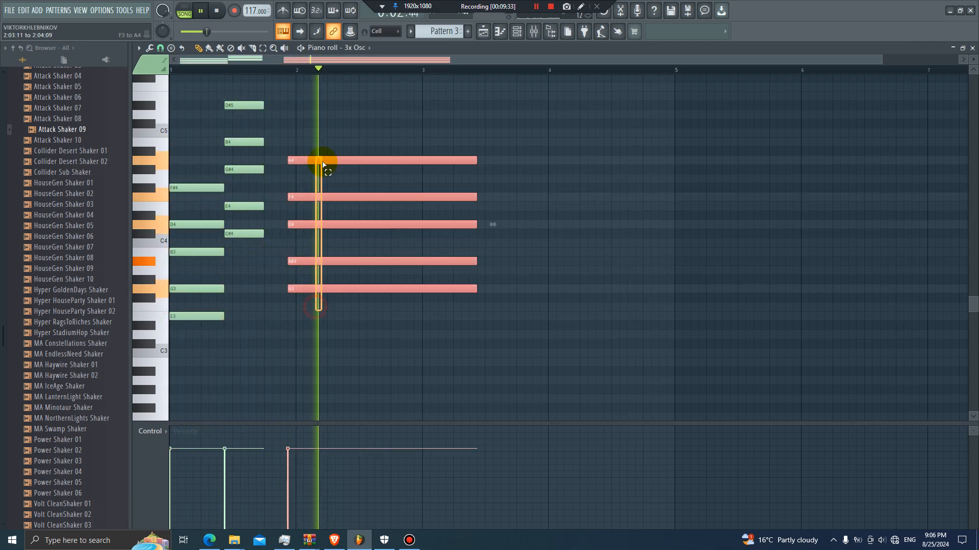
drag(317, 151, 318, 149)
- Lengthen the second chord to meet the third, trim the third to the end of bar 2 and play the progression
drag(258, 277, 265, 103)
drag(262, 105, 287, 106)
key(space)
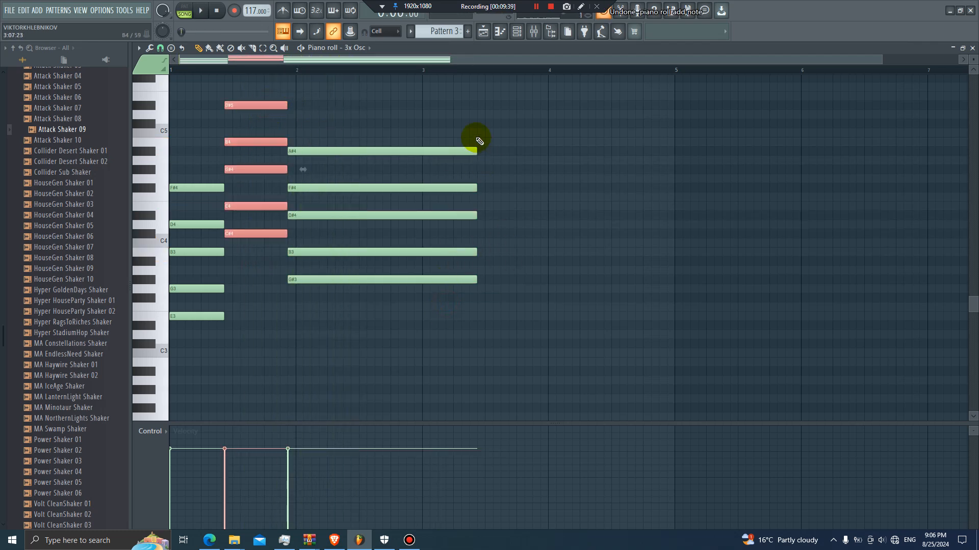
drag(477, 279, 417, 279)
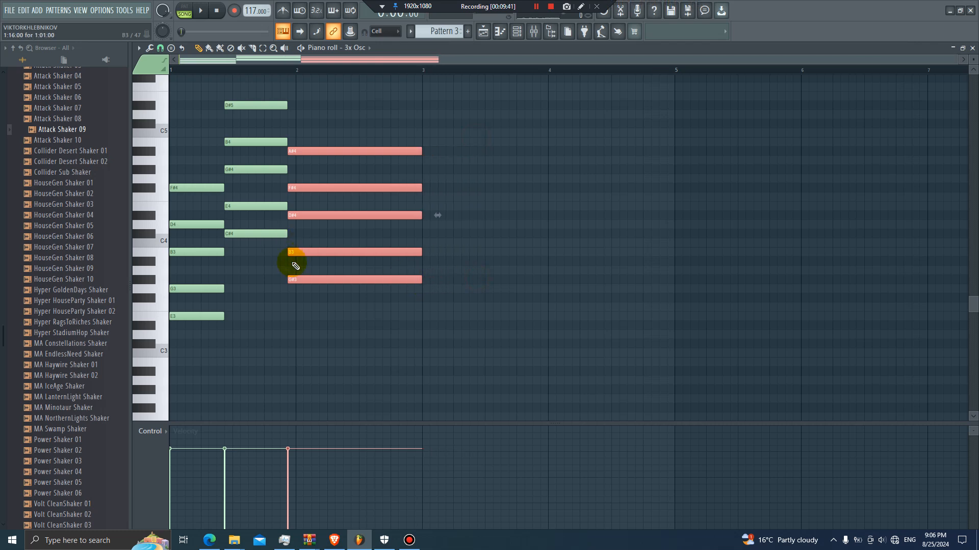
drag(291, 263, 286, 94)
right_click(292, 88)
key(space)
right_click(349, 111)
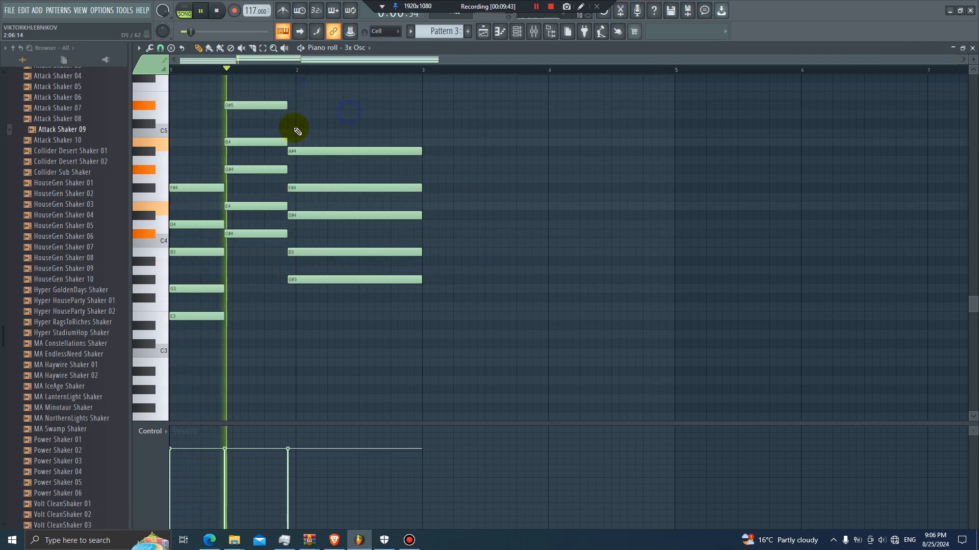
key(space)
- Transpose the first chord up two semitones to an F#3 root and audition it
drag(199, 332, 203, 198)
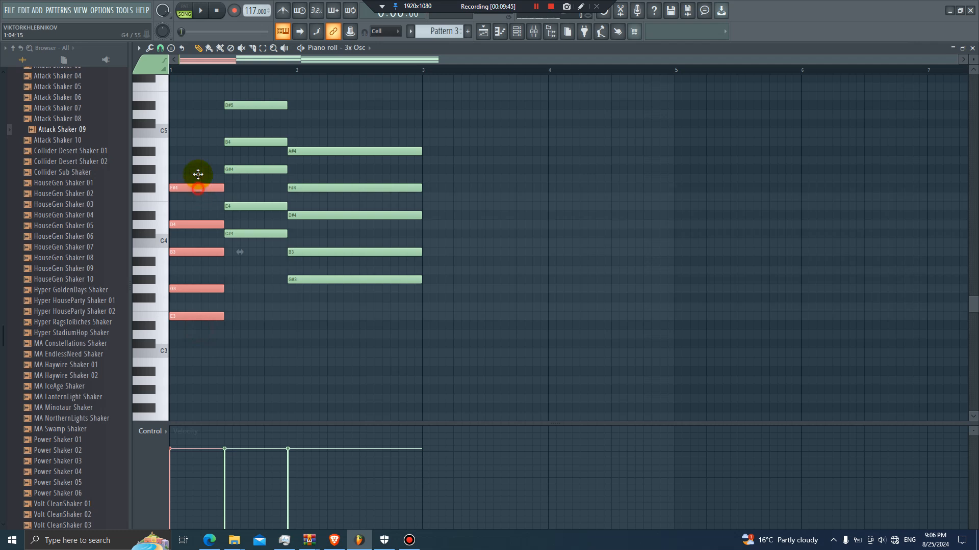
key(space)
key(space)
key(Up)
key(Up)
key(space)
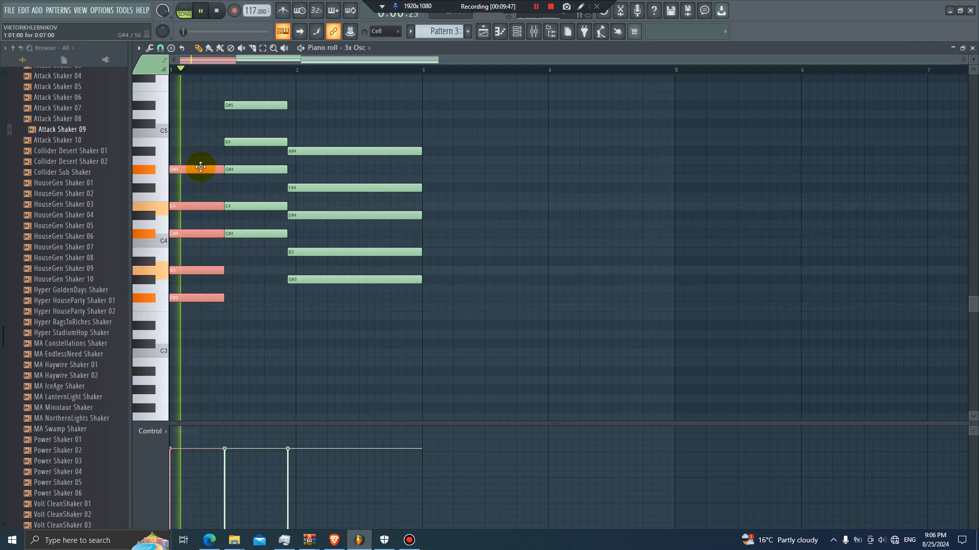
right_click(400, 126)
- Transpose all three chords down three semitones and play them back
drag(479, 106, 178, 337)
key(space)
key(Down)
key(Down)
key(Down)
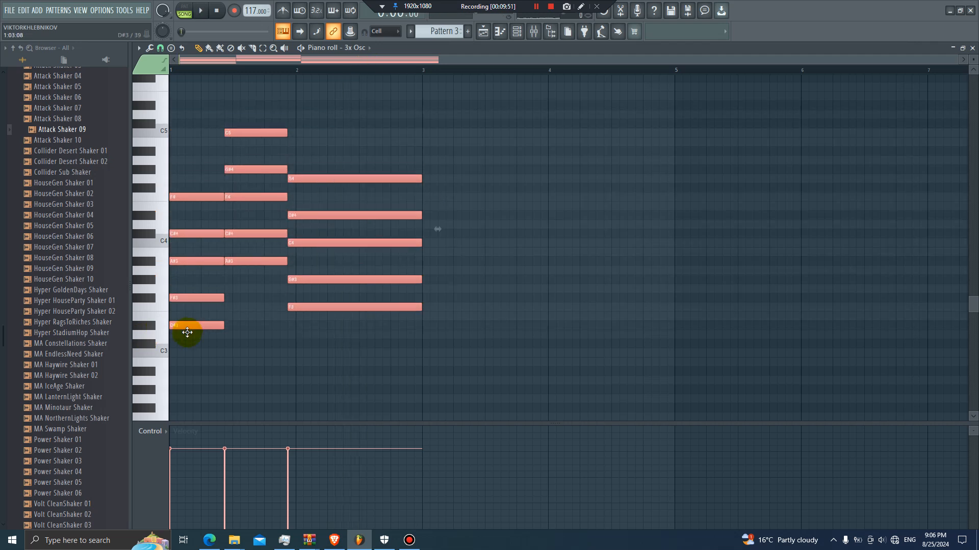
key(space)
- Duplicate the two-bar progression into bars 3 and 4 and lower the copy's C5 note by an octave
key(ctrl+b)
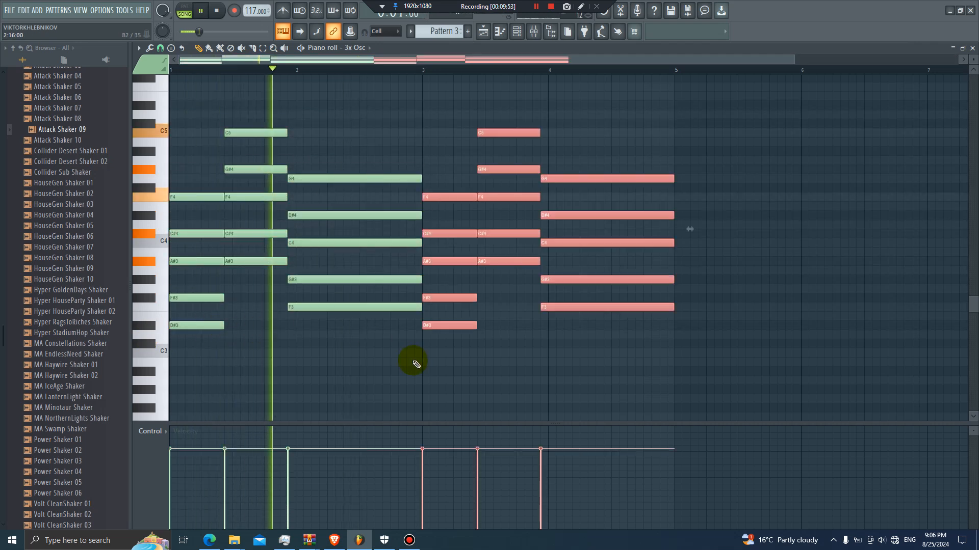
click(516, 132)
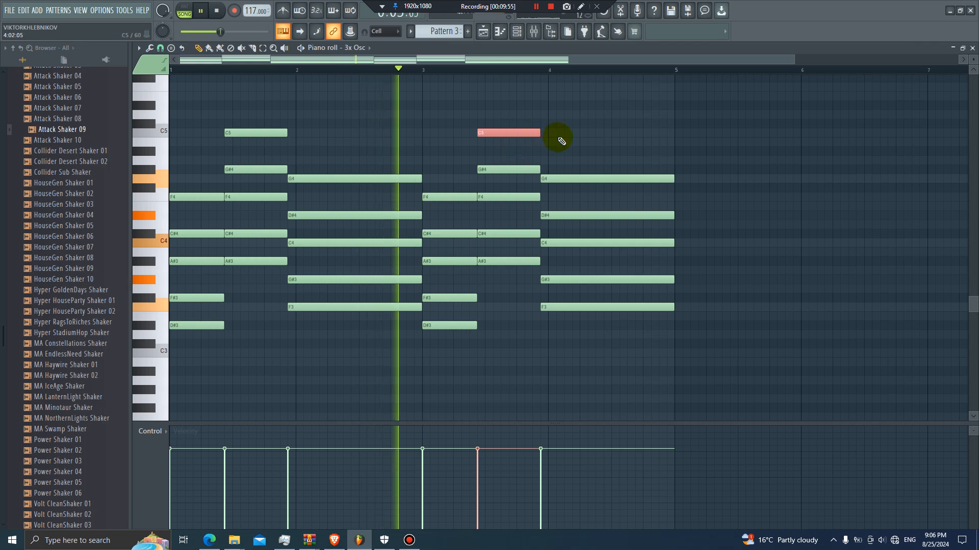
key(ctrl+Down)
click(583, 153)
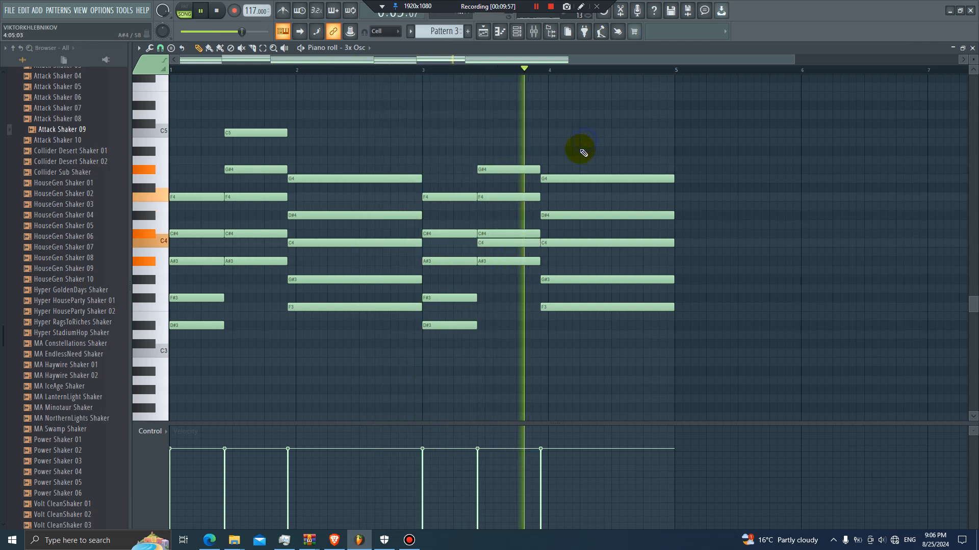
- Duplicate the four bars into bars 5 to 8 and play the arrangement from the playlist
key(ctrl+b)
click(586, 131)
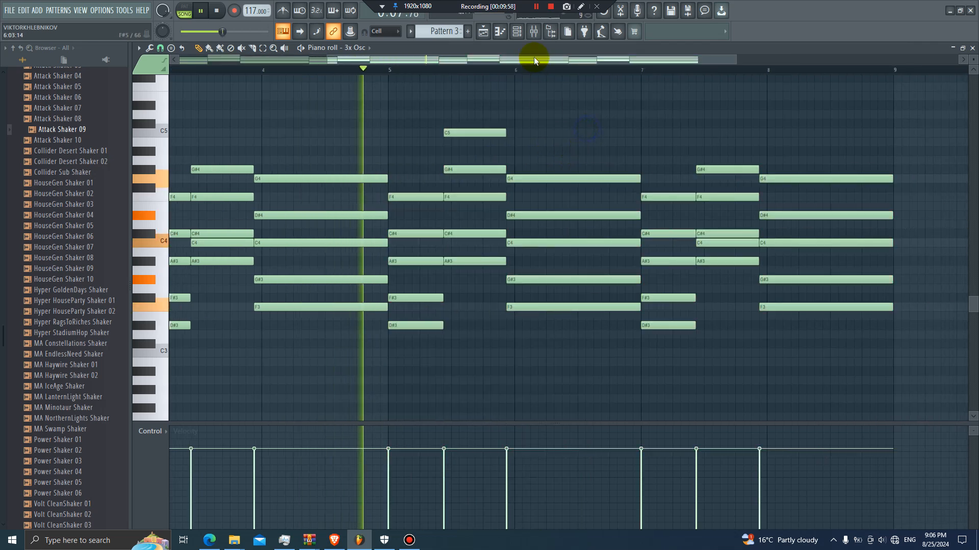
click(484, 47)
key(space)
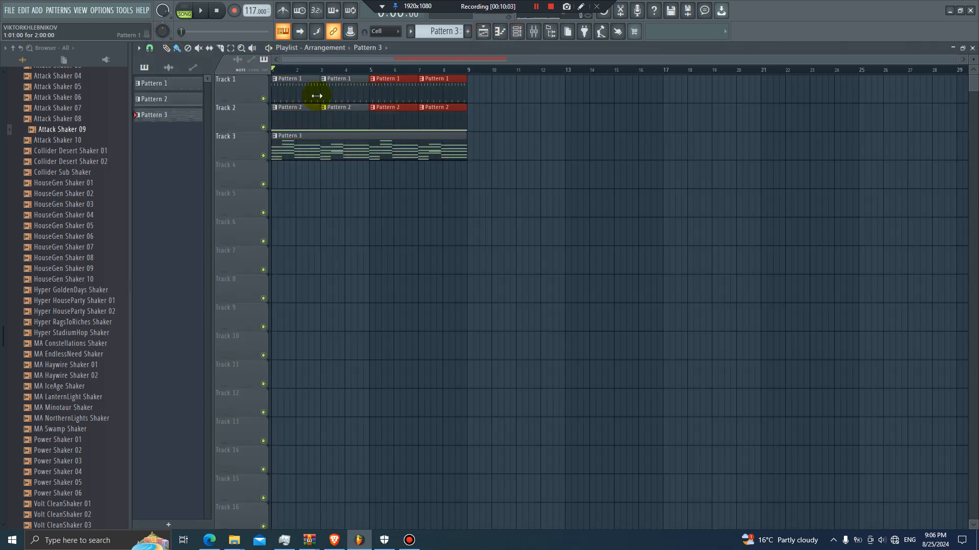
key(space)
- Lower the channel volumes of Attack Shaker 10 #2 to about 16% and Attack Shaker 09 to about 17% during playback
click(516, 31)
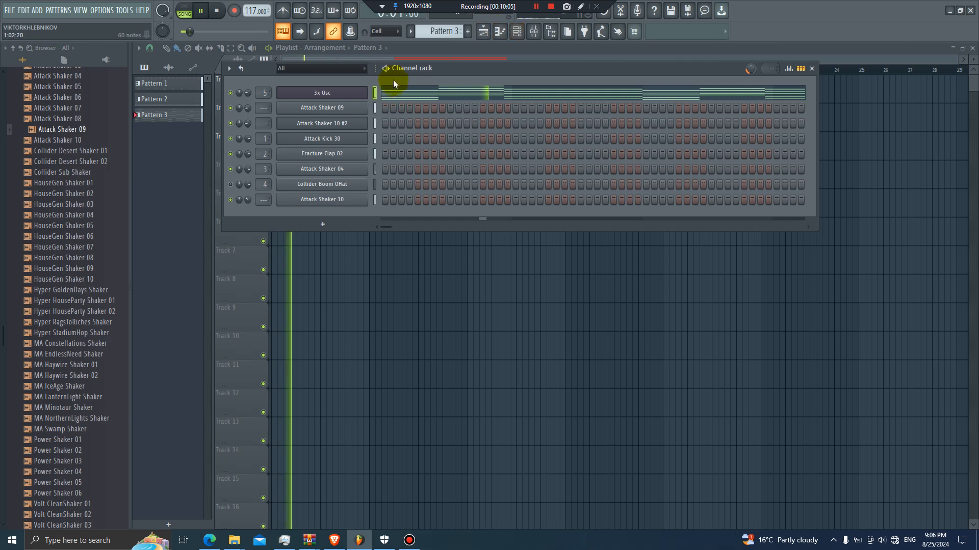
drag(248, 123, 248, 148)
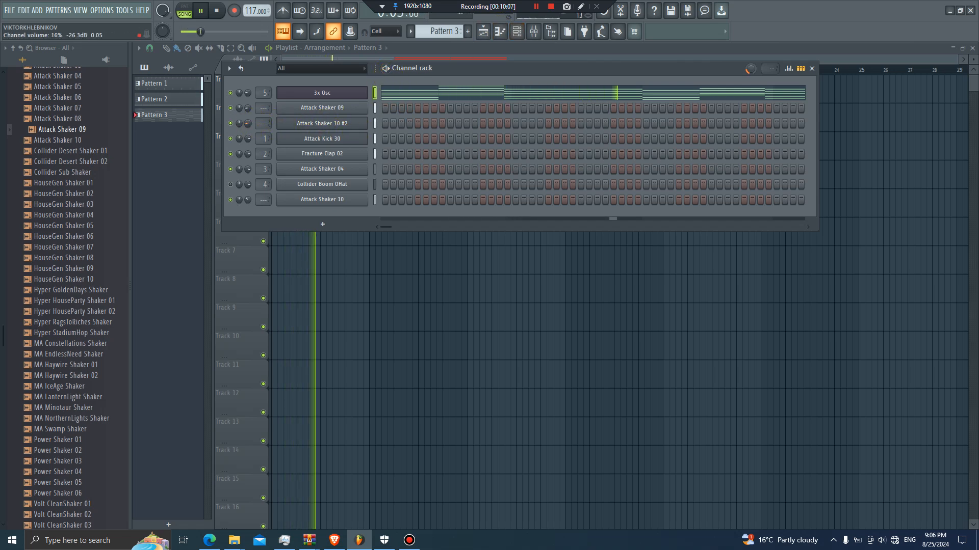
drag(249, 106, 249, 119)
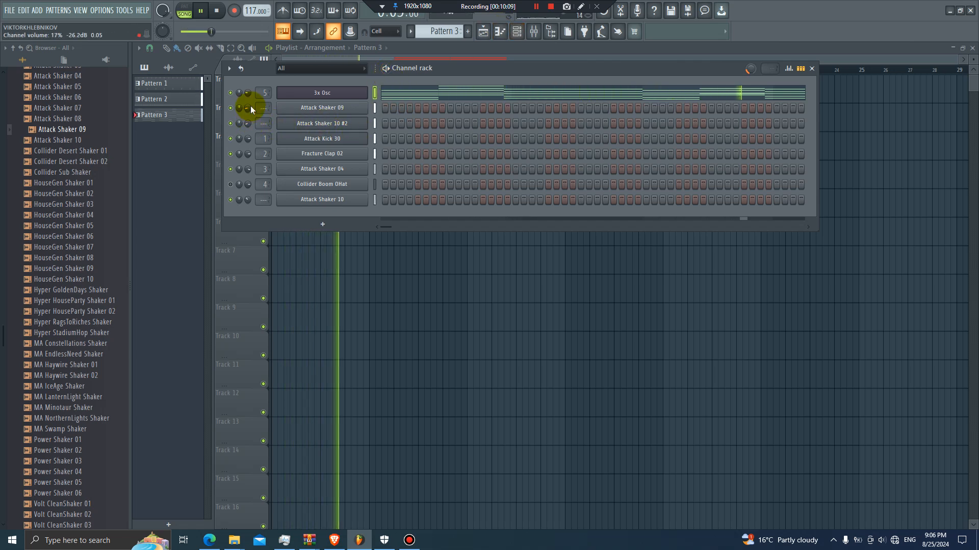
key(XF86AudioRaiseVolume)
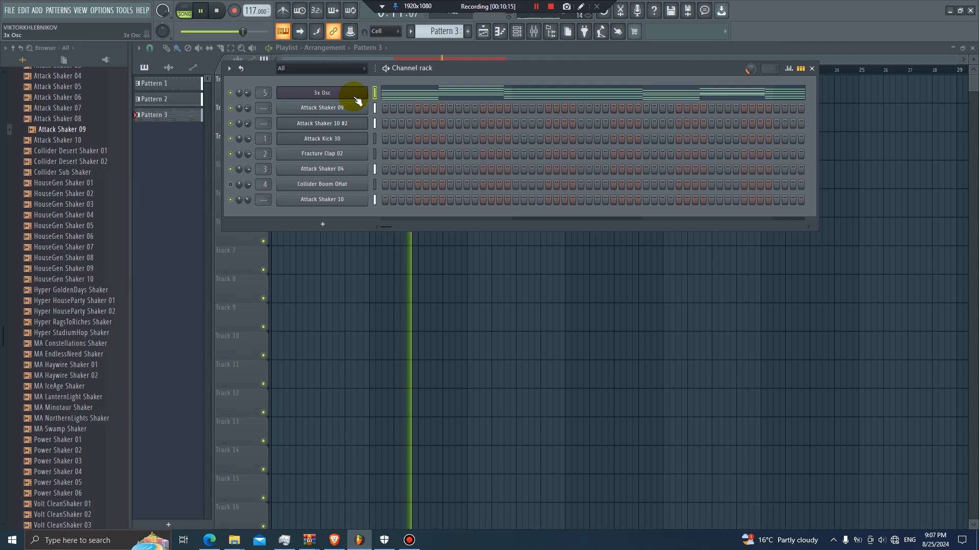
key(space)
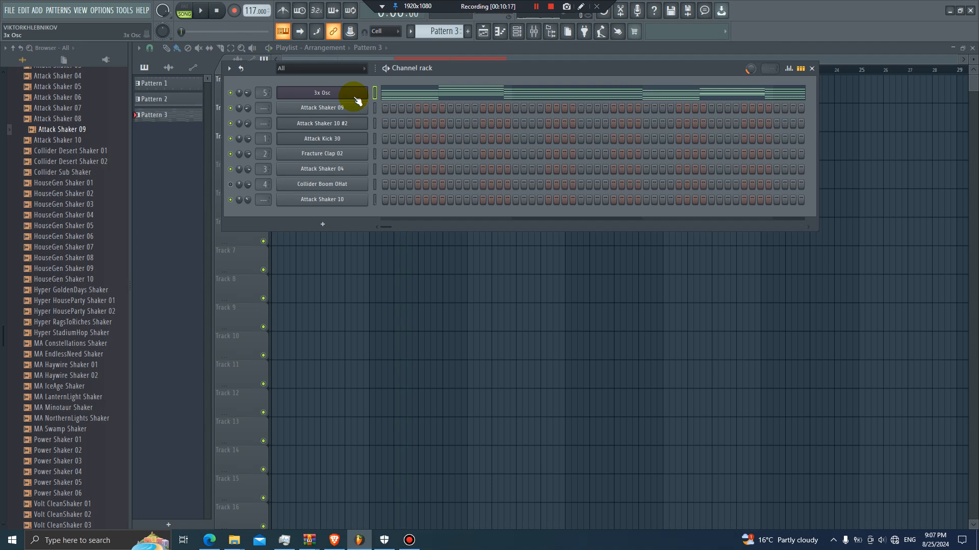
- Insert a GMS synth channel above 3x Osc and look at its presets library
right_click(355, 97)
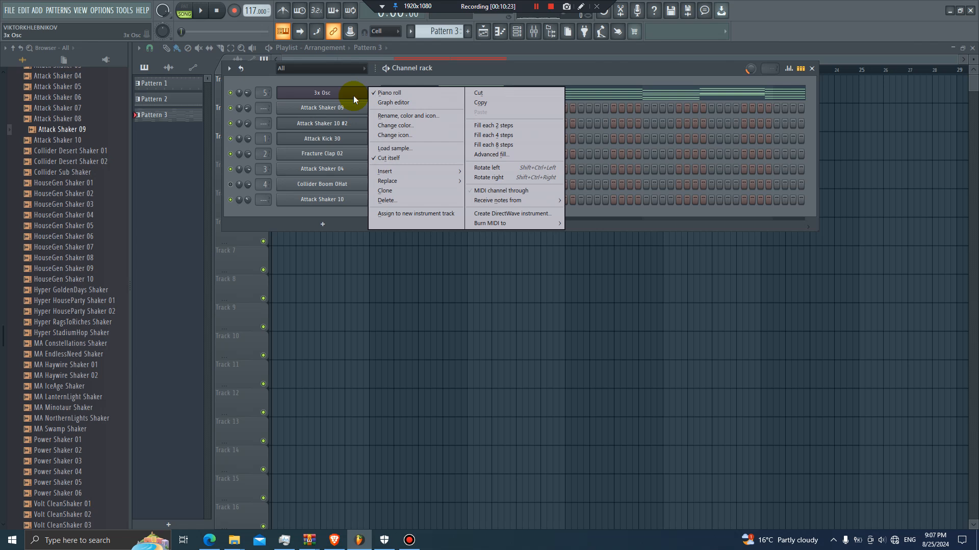
mouse_move(443, 170)
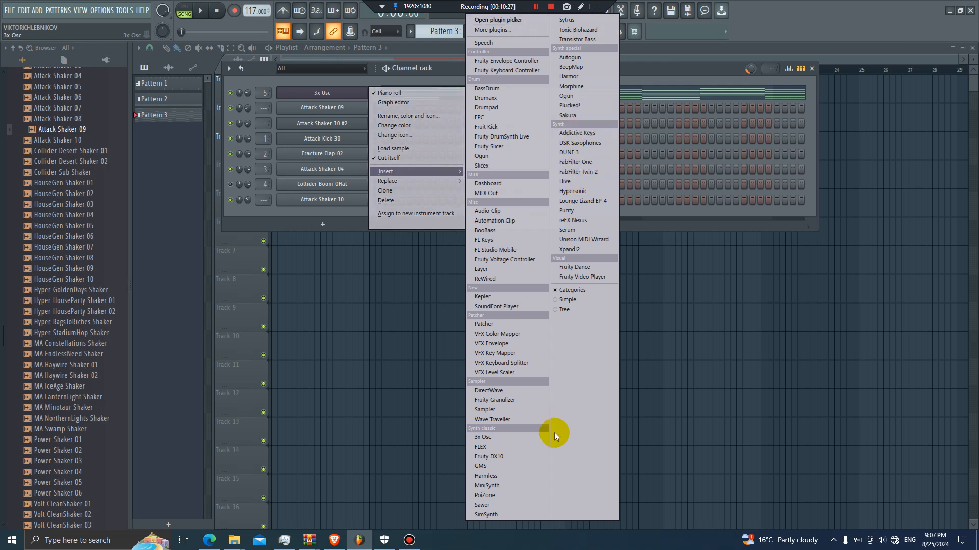
click(506, 468)
click(280, 231)
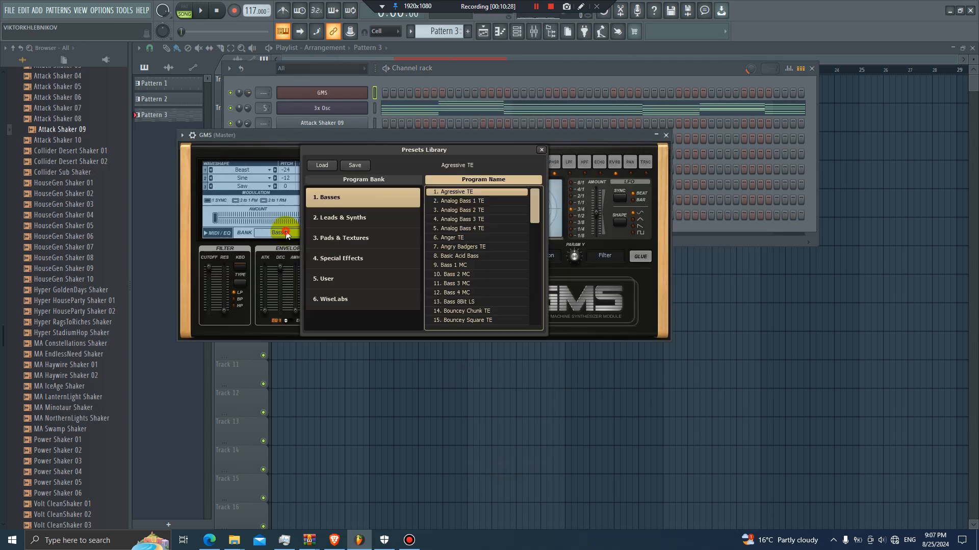
click(369, 88)
- Look through the plugin presets and plugin database folders in the browser
scroll(62, 214, up, 10)
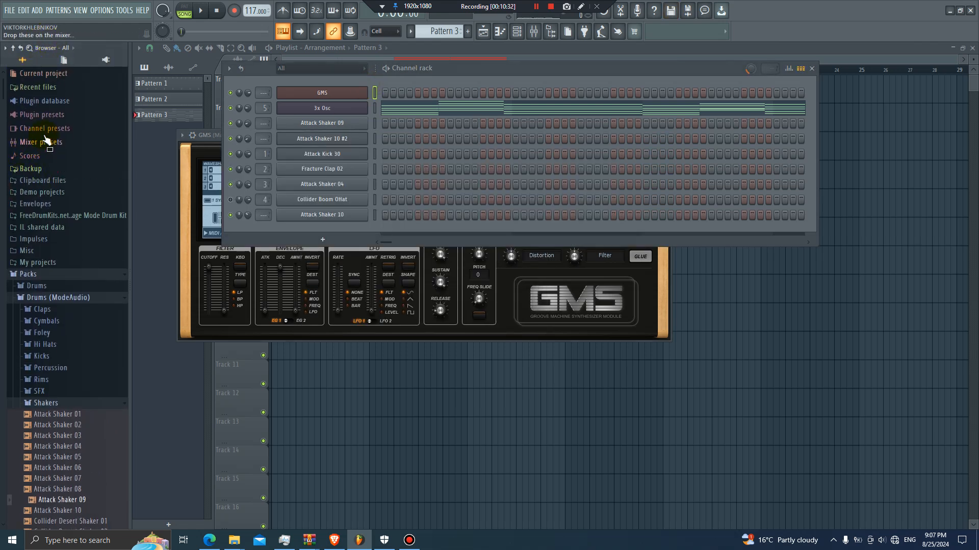
click(43, 115)
click(44, 116)
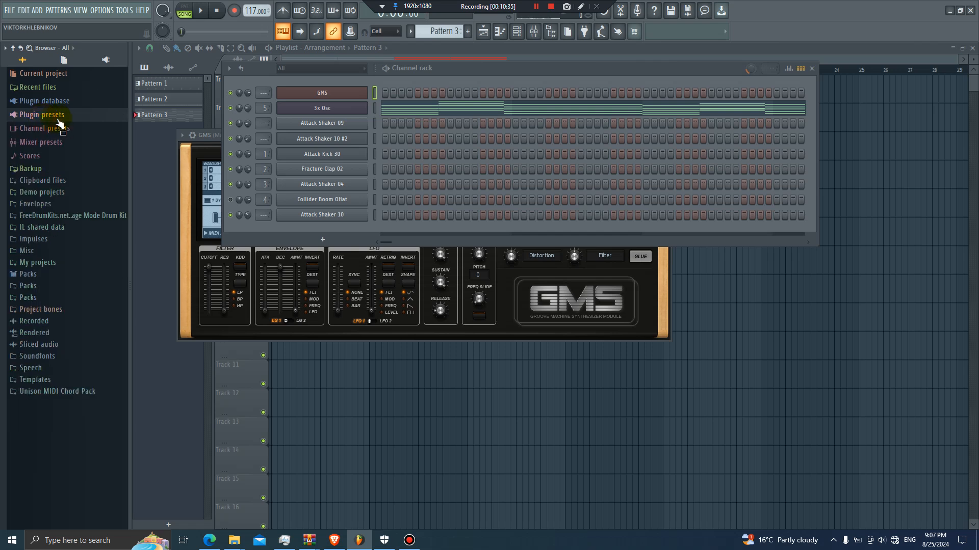
click(53, 113)
click(58, 110)
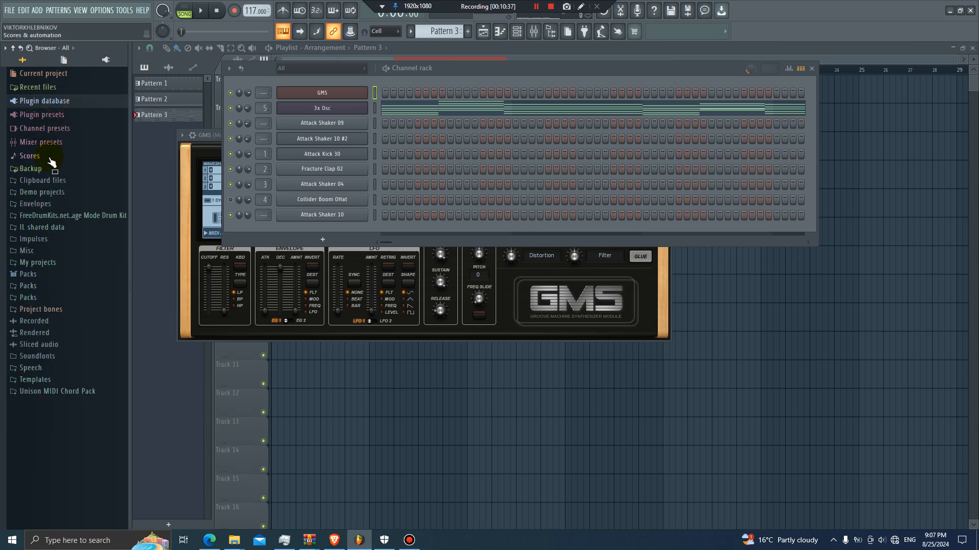
- Add the Rave lead preset from the 3x Osc channel presets as a new channel above GMS
click(48, 142)
click(49, 130)
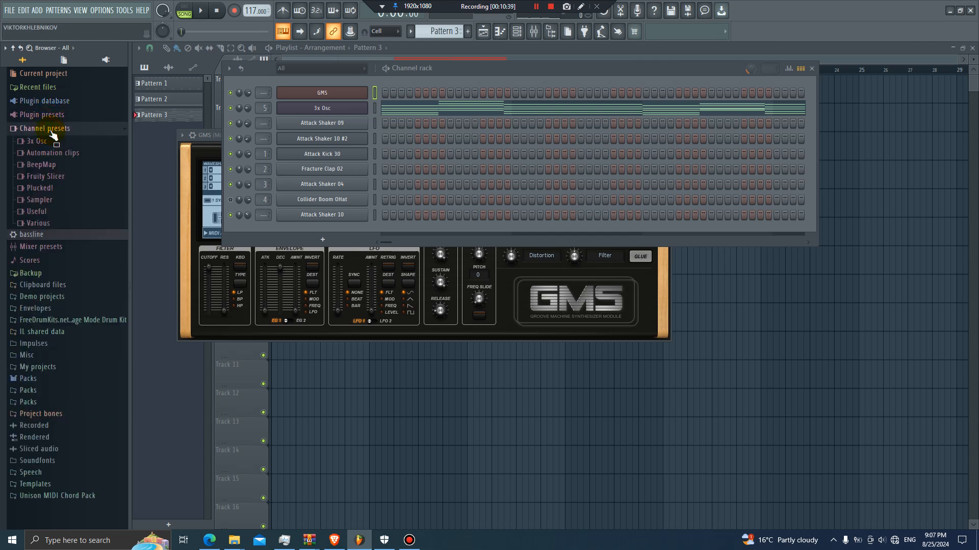
click(49, 142)
scroll(35, 143, down, 2)
scroll(36, 134, up, 2)
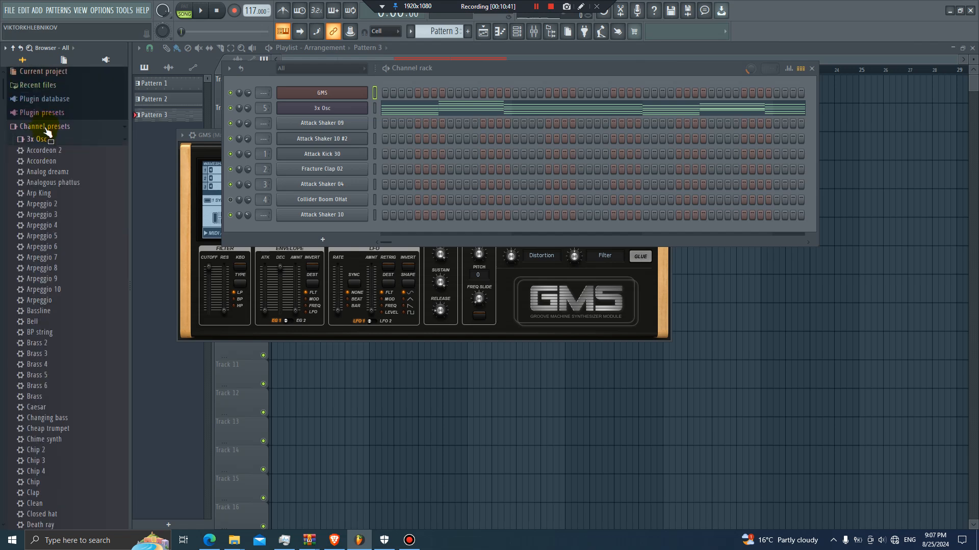
scroll(57, 136, down, 15)
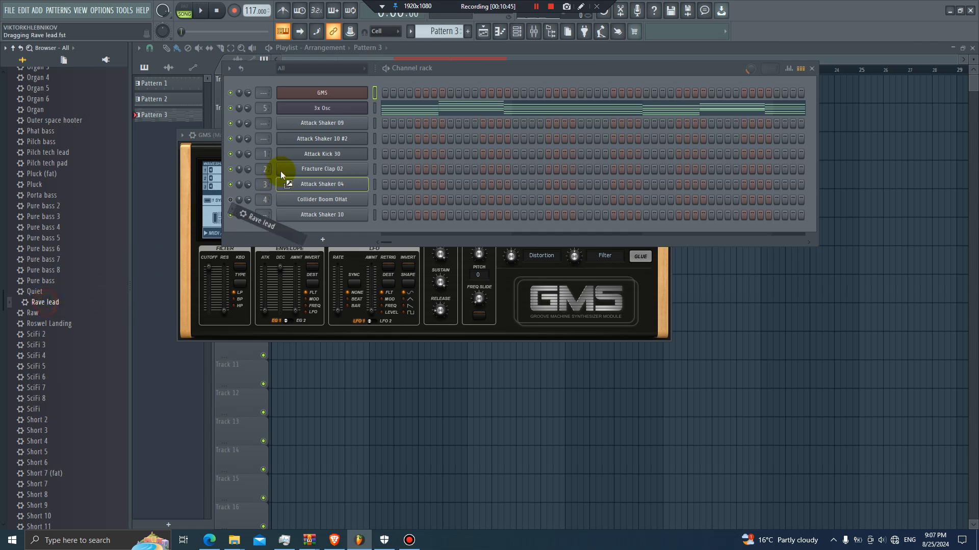
drag(281, 170, 328, 92)
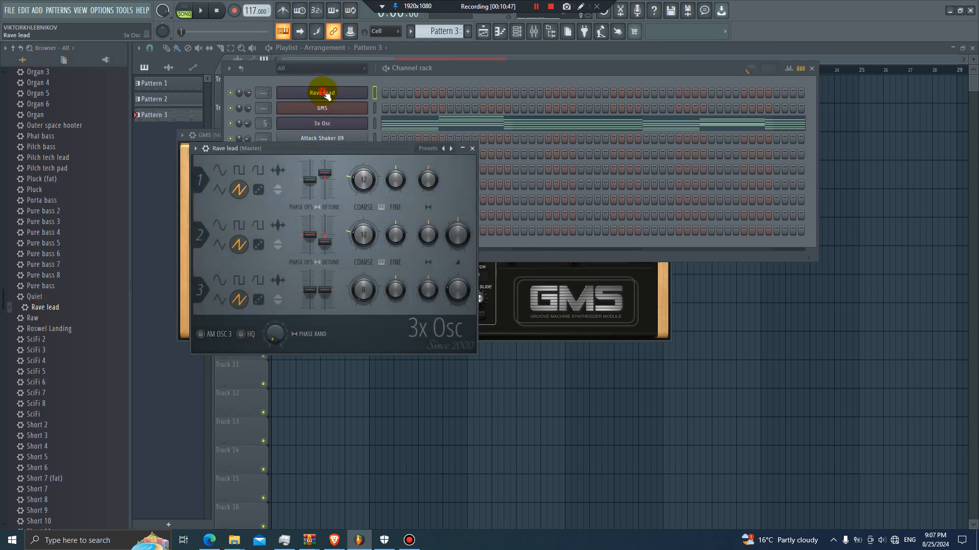
- Route the Rave lead channel to a free mixer track and load Fruity Reeverb 2 into effect slot 10
click(195, 149)
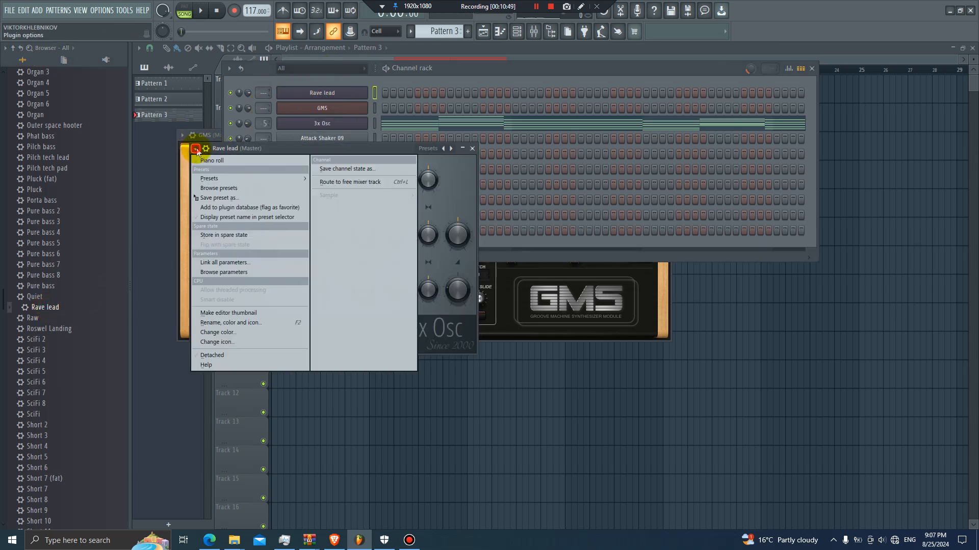
click(364, 181)
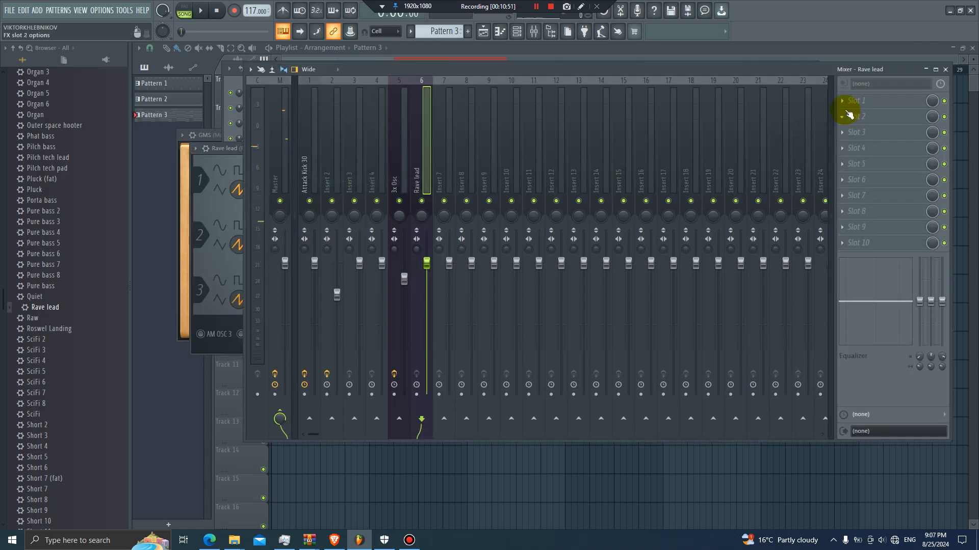
click(871, 244)
click(616, 154)
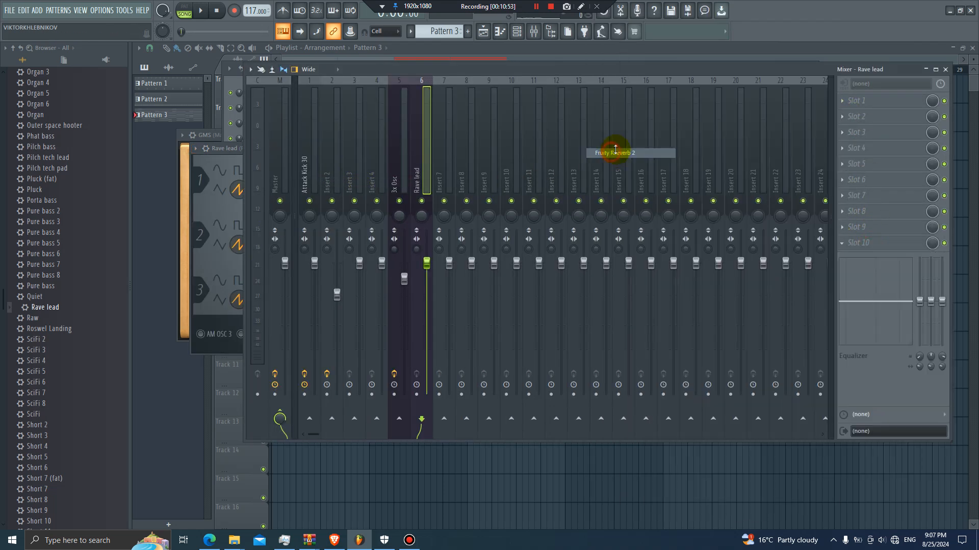
- Lower the Rave lead mixer track's volume to about 30%
click(429, 282)
drag(428, 283, 426, 319)
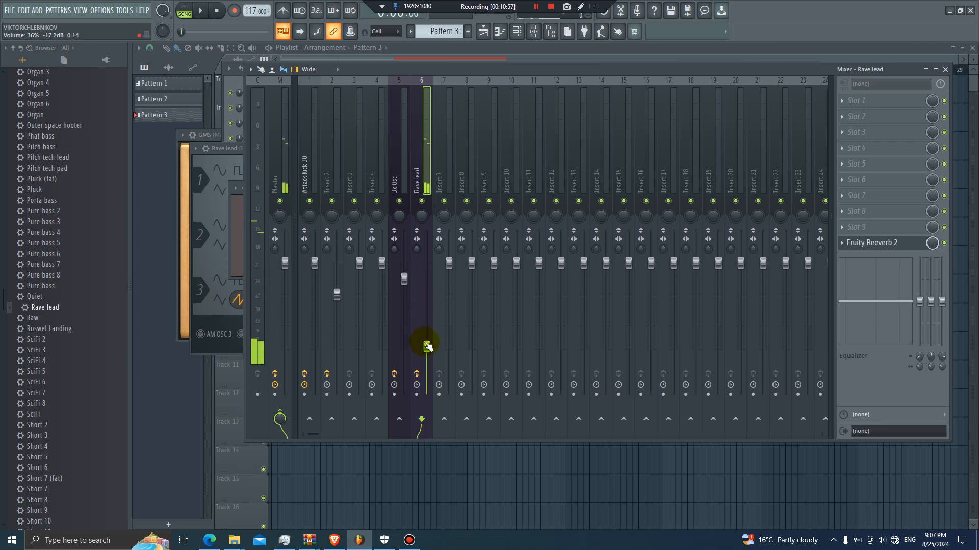
drag(427, 353, 426, 355)
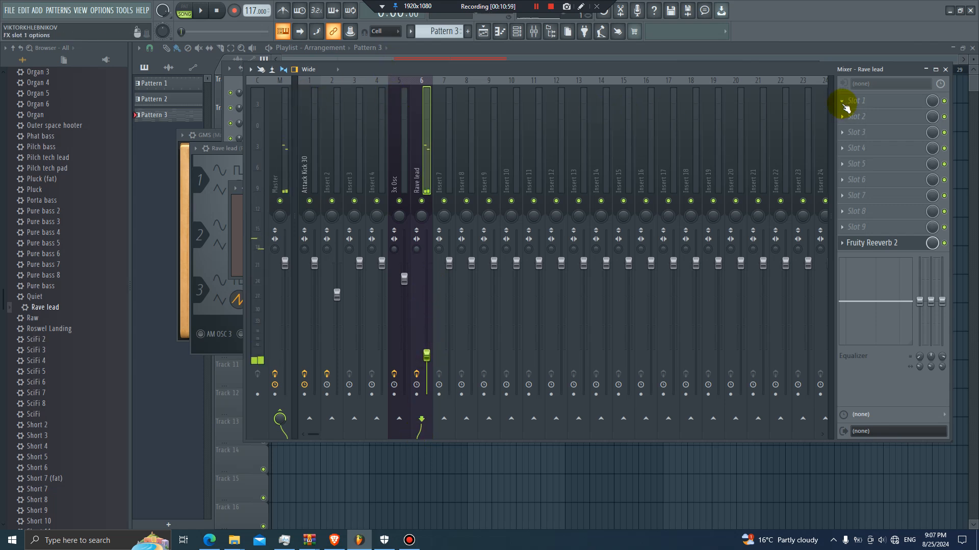
- Load Fruity Parametric EQ 2 into slot 1 with the 40Hz cut preset and raise its low-cut frequency into the mid range
right_click(863, 100)
mouse_move(866, 114)
click(643, 477)
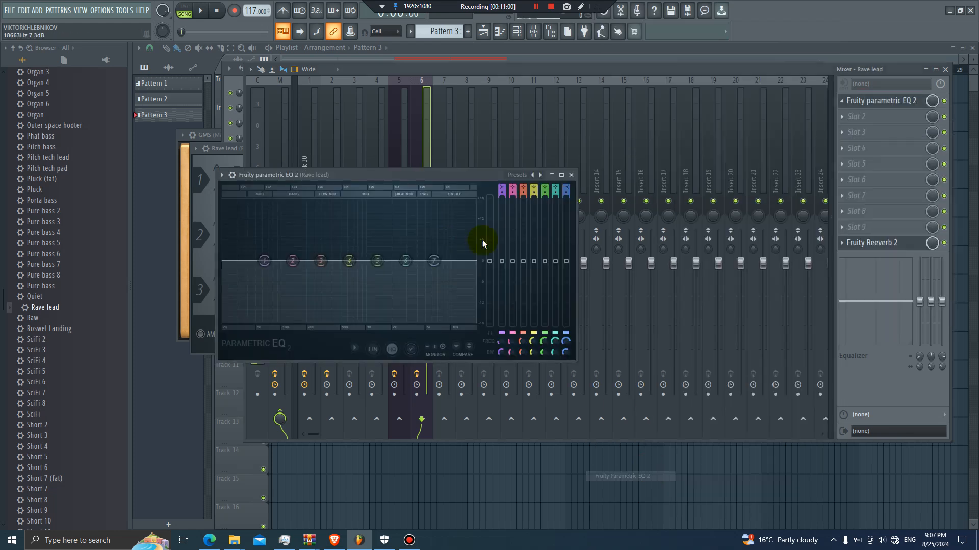
click(540, 175)
click(573, 236)
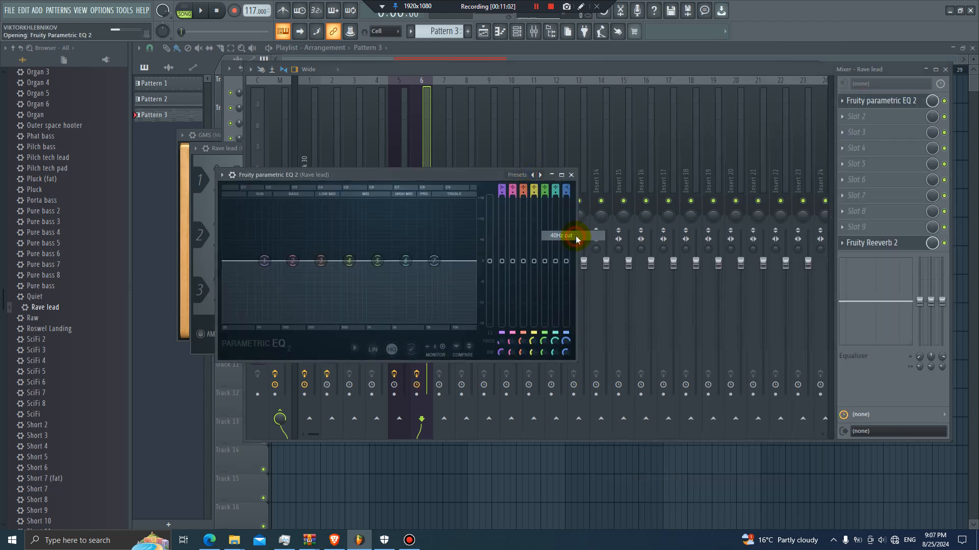
drag(239, 261, 353, 260)
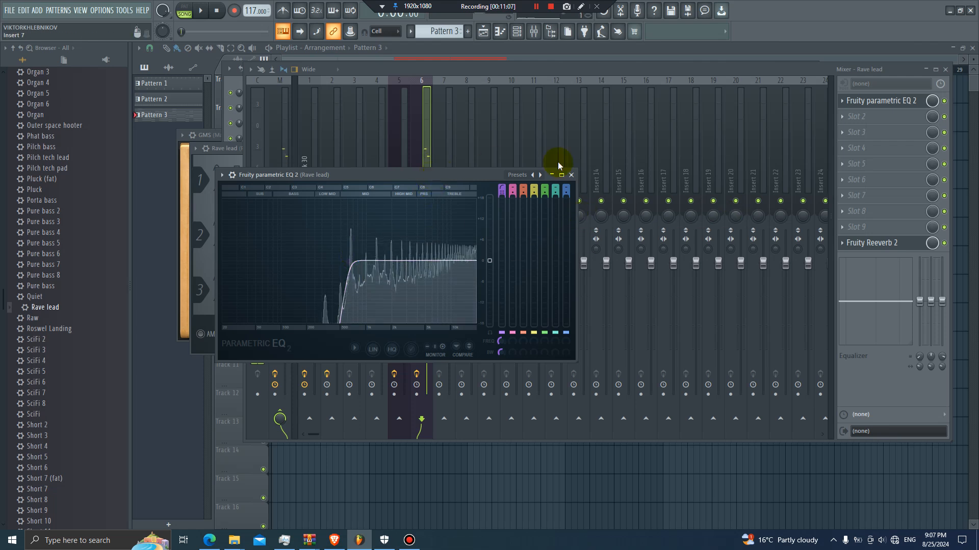
click(860, 116)
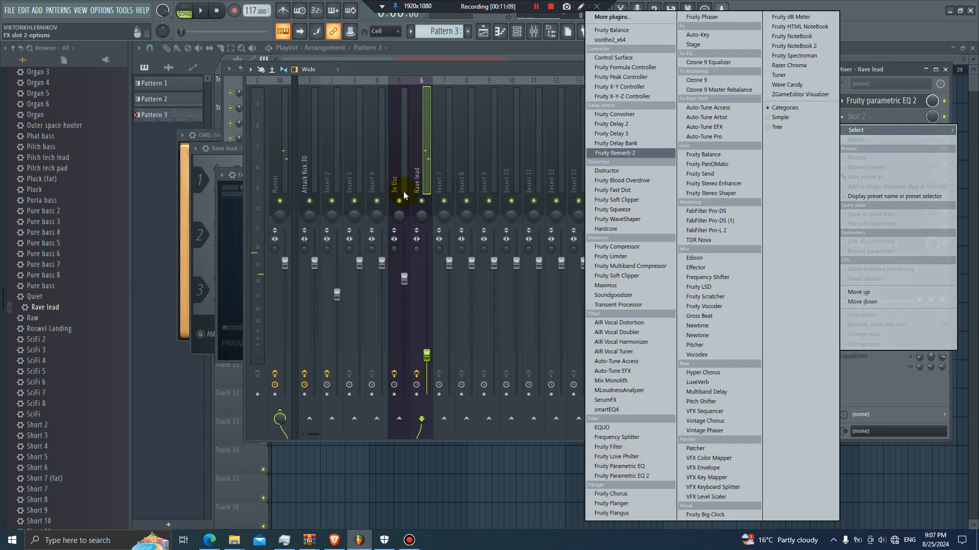
click(420, 180)
click(890, 117)
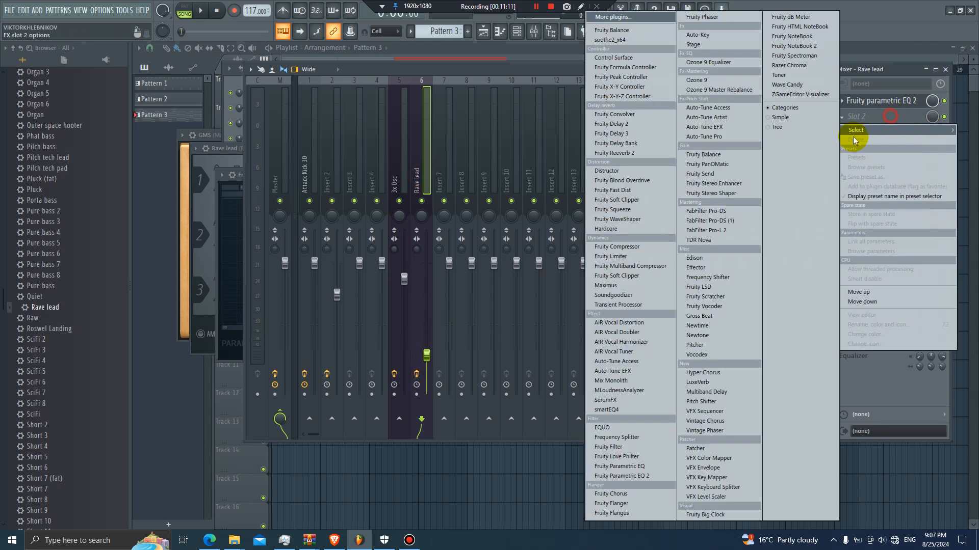
- Lower the Rave lead mixer track's volume further and open the Rave lead channel's piano roll
click(427, 355)
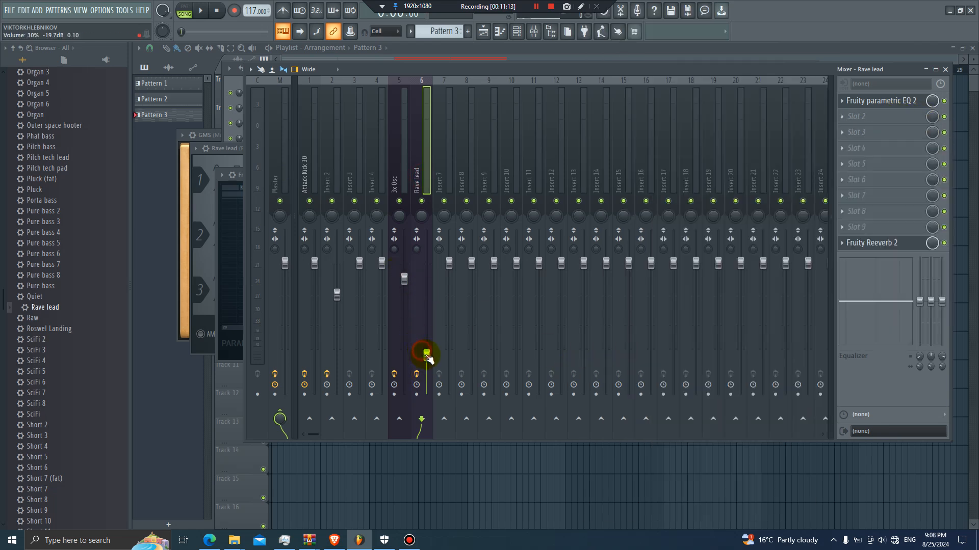
key(F6)
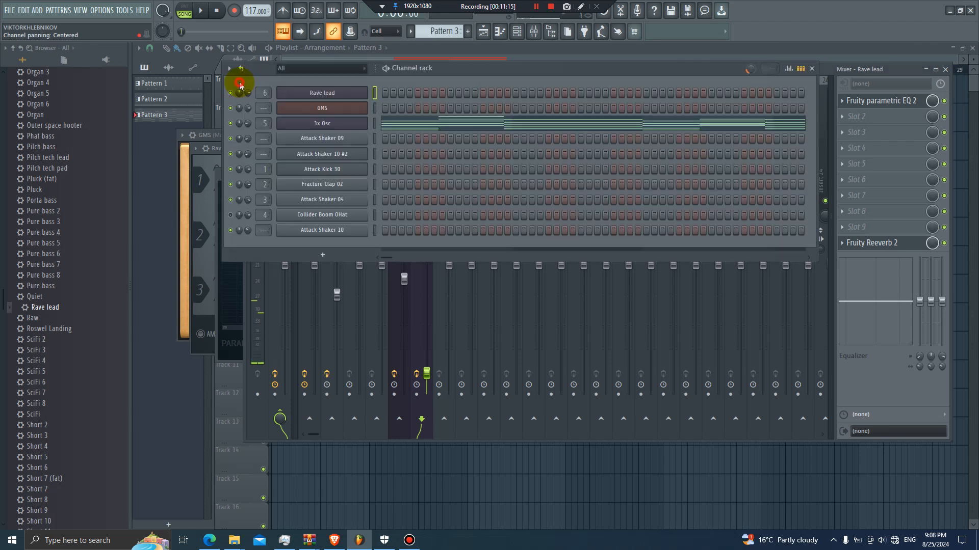
right_click(321, 98)
click(389, 91)
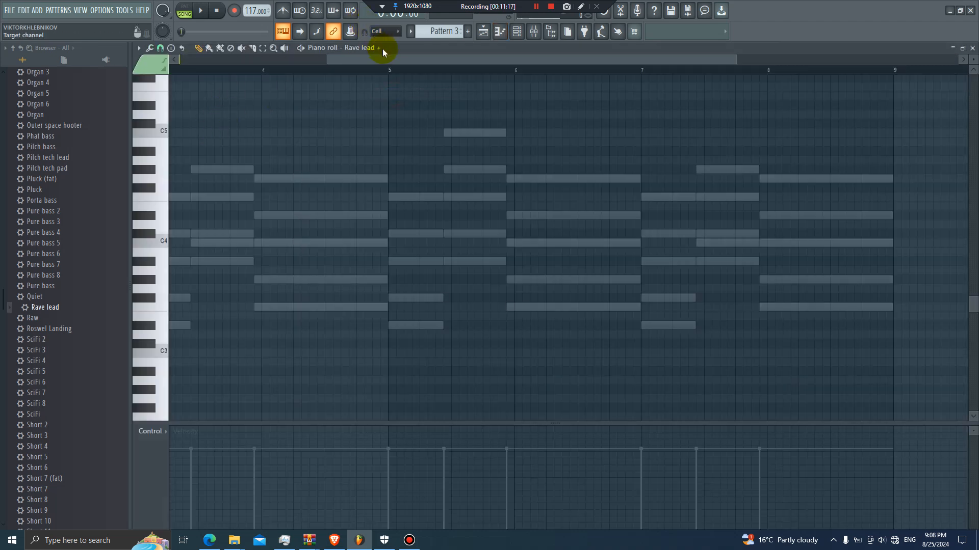
- Draw one-step notes A#3, C#4 and F4 on steps 1, 3 and 4 of bar 1 in the Rave lead pattern
drag(390, 60, 59, 83)
drag(589, 60, 303, 94)
drag(197, 265, 158, 264)
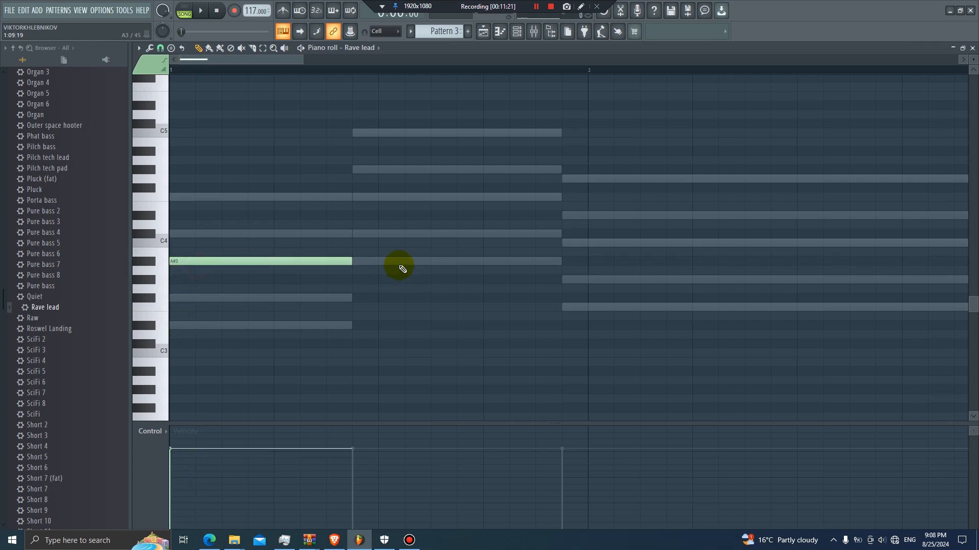
drag(345, 262, 199, 265)
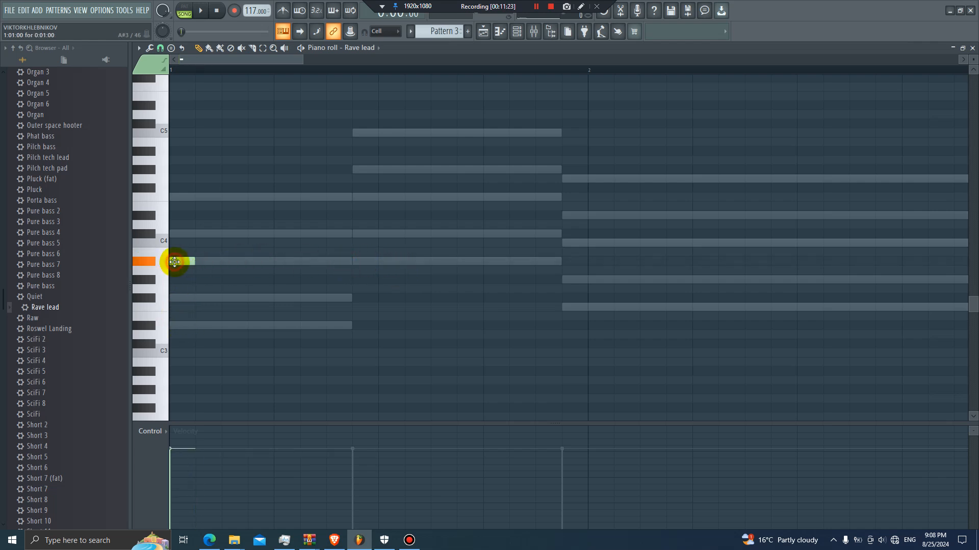
click(234, 233)
click(261, 197)
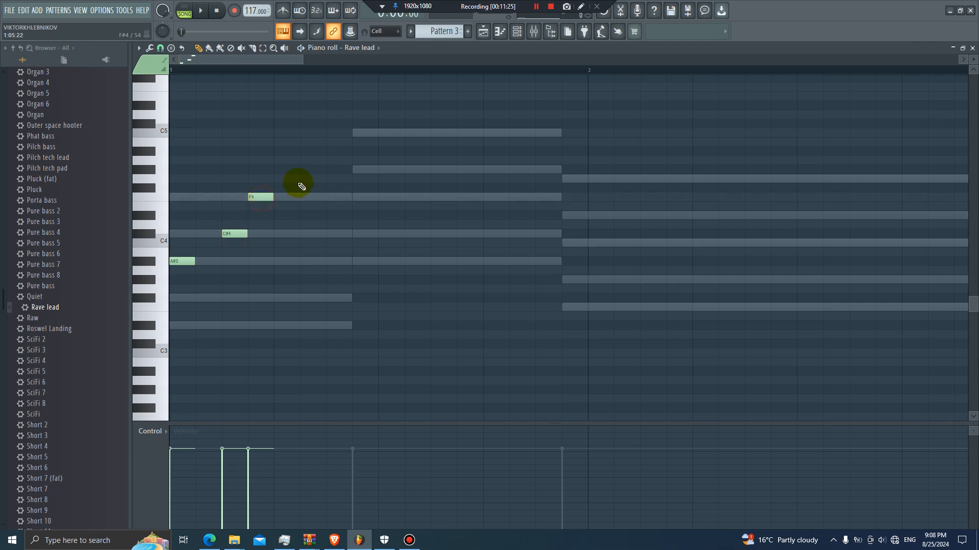
- Transpose the three-note figure up one octave and play it back
key(ctrl+Up)
click(315, 210)
scroll(315, 210, up, 2)
right_click(314, 259)
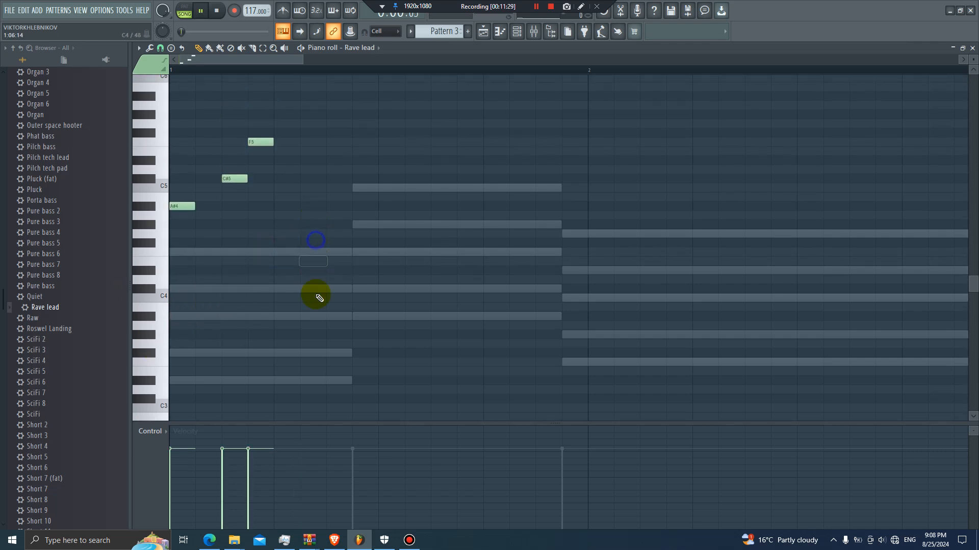
key(space)
key(space)
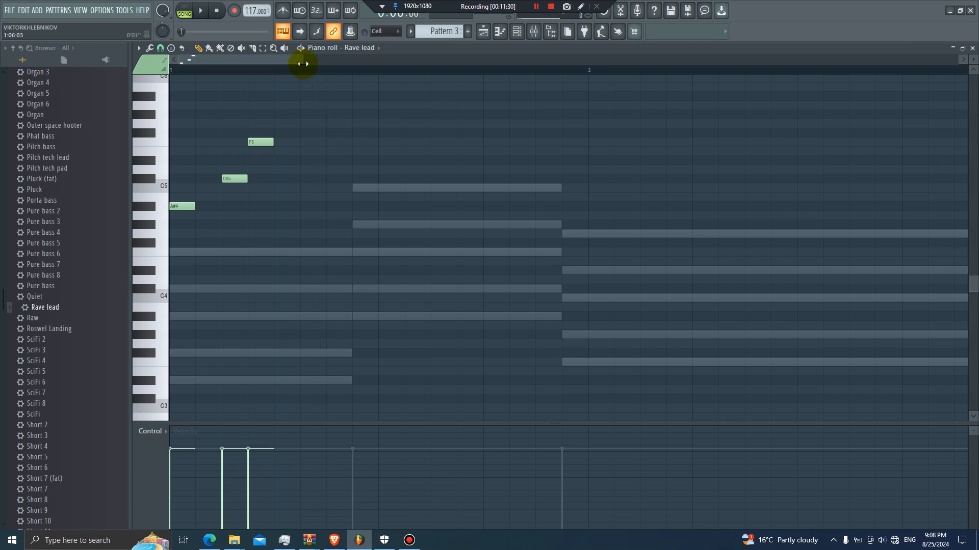
- Duplicate the three-note figure into the second beat of bar 1 and listen to it
key(ctrl+b)
key(space)
drag(408, 178, 234, 179)
ctrl+click(277, 176)
key(ctrl+z)
key(space)
right_click(401, 169)
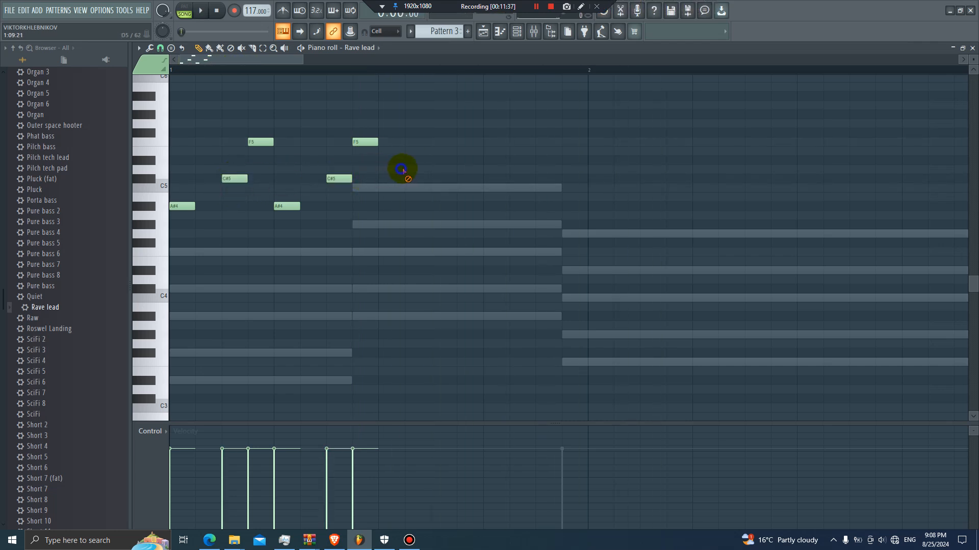
- Repeat the arpeggio figure through the end of bar 8 and delete the surplus notes from bar 9 on
key(ctrl+b)
key(ctrl+b)
key(ctrl+b)
key(ctrl+b)
key(ctrl+b)
key(ctrl+b)
key(ctrl+b)
key(ctrl+b)
key(ctrl+b)
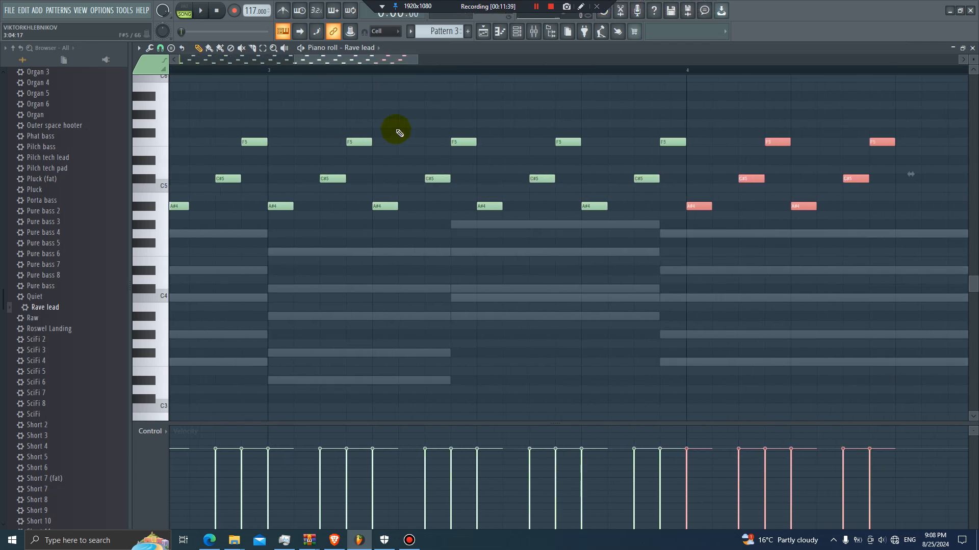
key(ctrl+b)
key(ctrl+b)
key(ctrl+b)
key(ctrl+b)
key(ctrl+b)
key(ctrl+b)
key(ctrl+b)
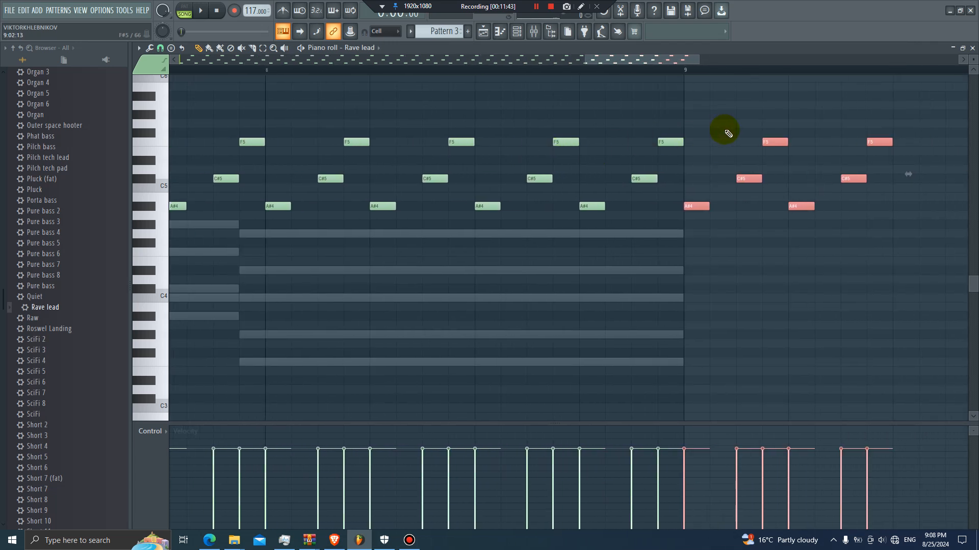
key(Delete)
- Play the arpeggio and move all of its A#4 notes down to F4
key(space)
drag(615, 59, 61, 72)
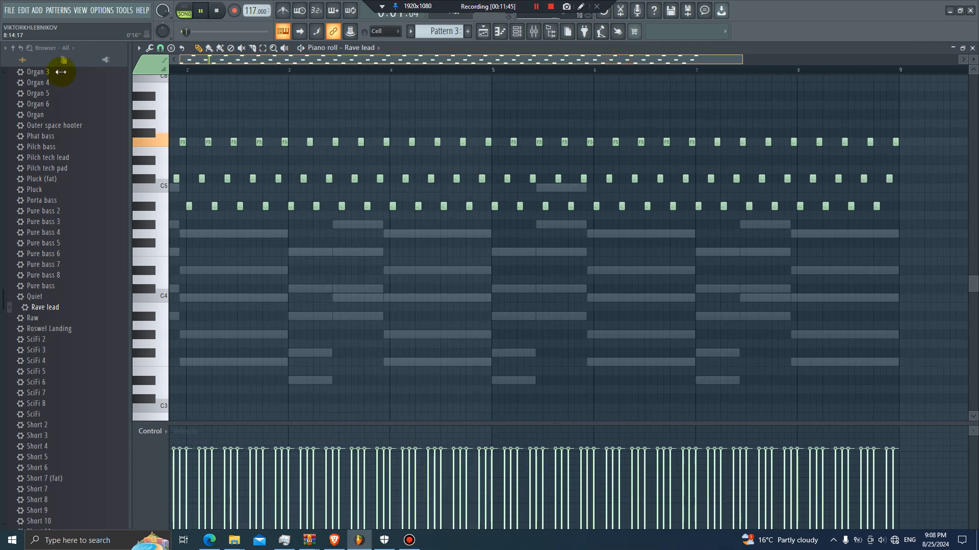
drag(918, 217, 170, 251)
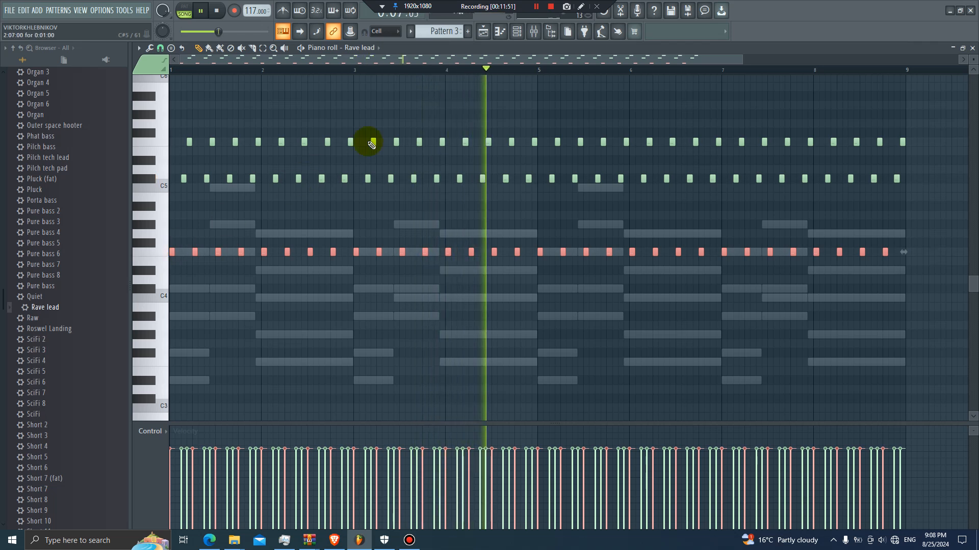
- Copy the Rave lead notes and paste them into the GMS channel
click(516, 31)
right_click(358, 97)
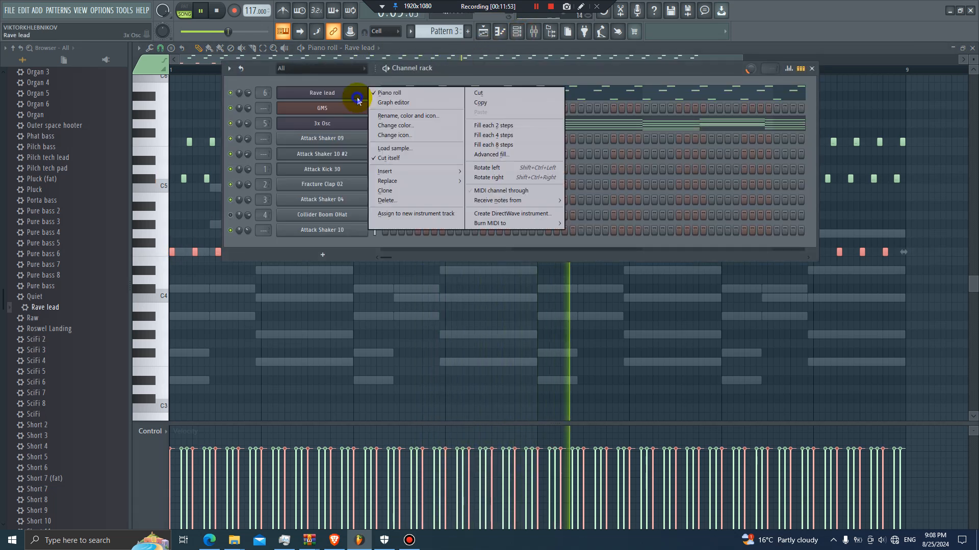
click(486, 103)
right_click(342, 106)
click(480, 128)
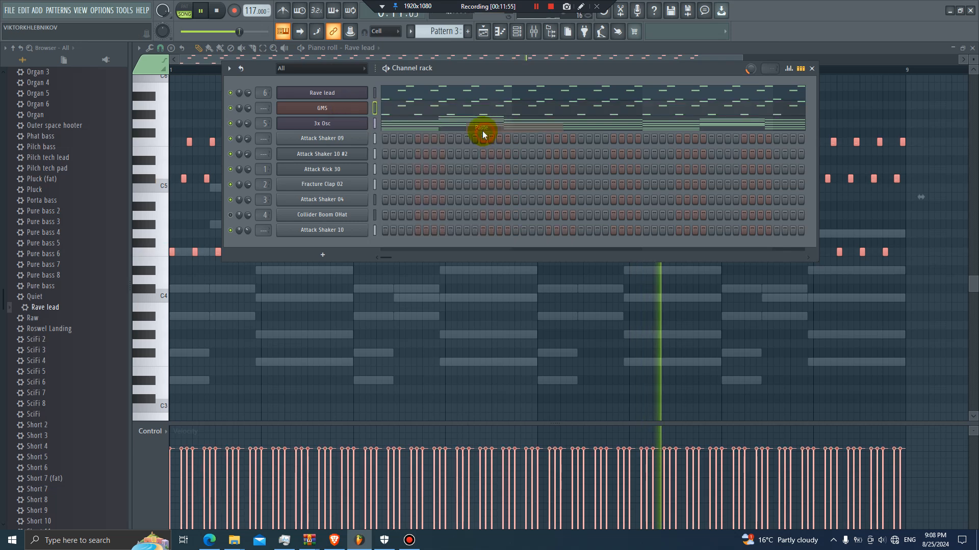
key(space)
- Load the Rave TE program from the Leads & Synths bank in GMS and play the pattern
click(332, 108)
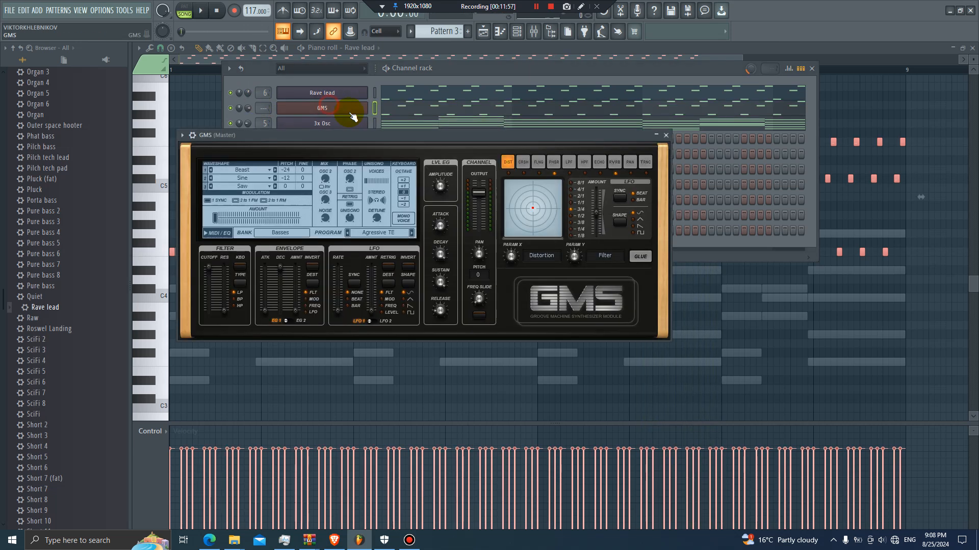
click(280, 231)
click(356, 230)
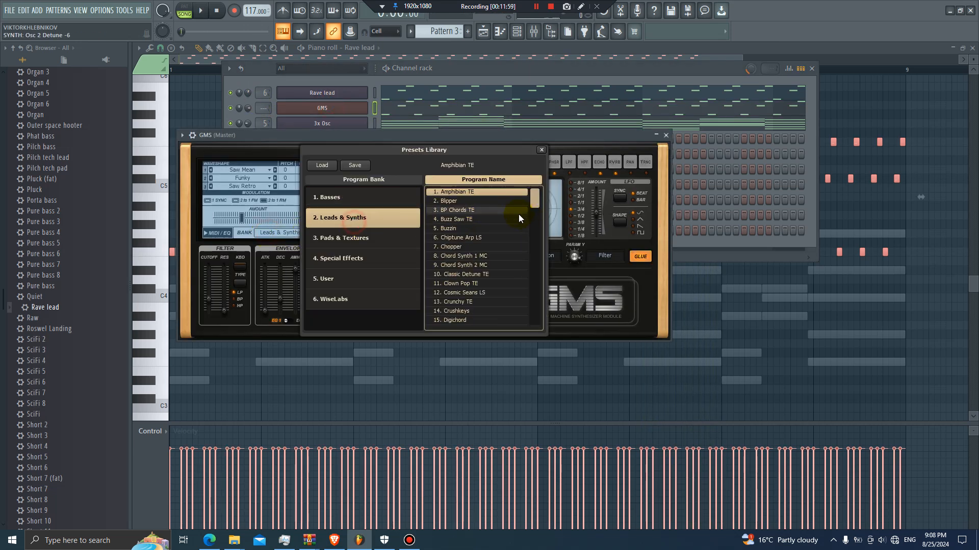
drag(534, 206, 534, 295)
click(474, 229)
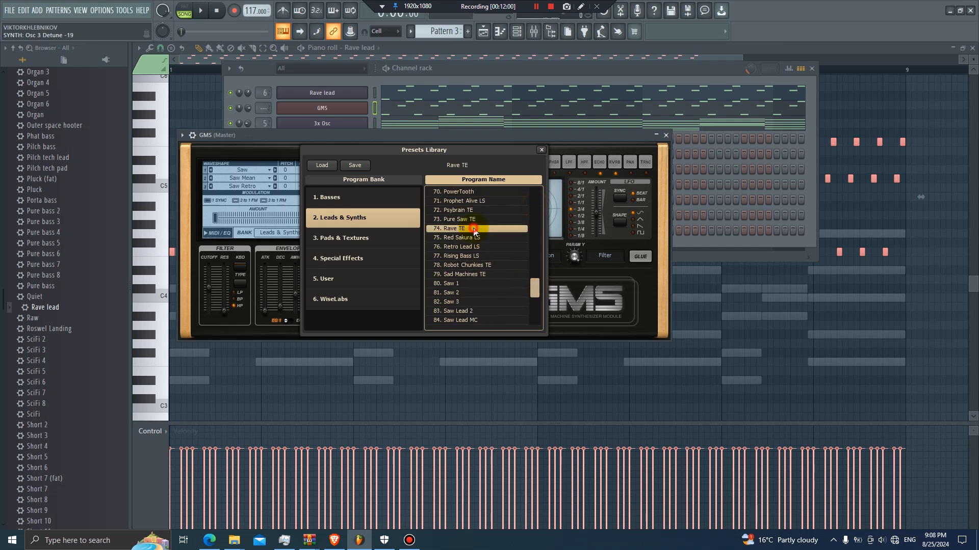
click(537, 73)
key(space)
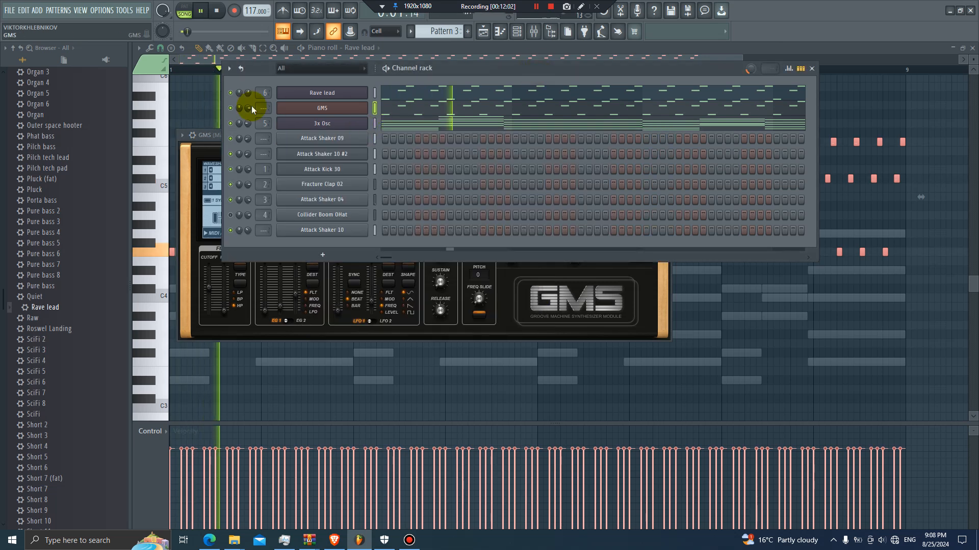
- Delete all F4 notes from the GMS part and play the pattern
click(456, 106)
key(space)
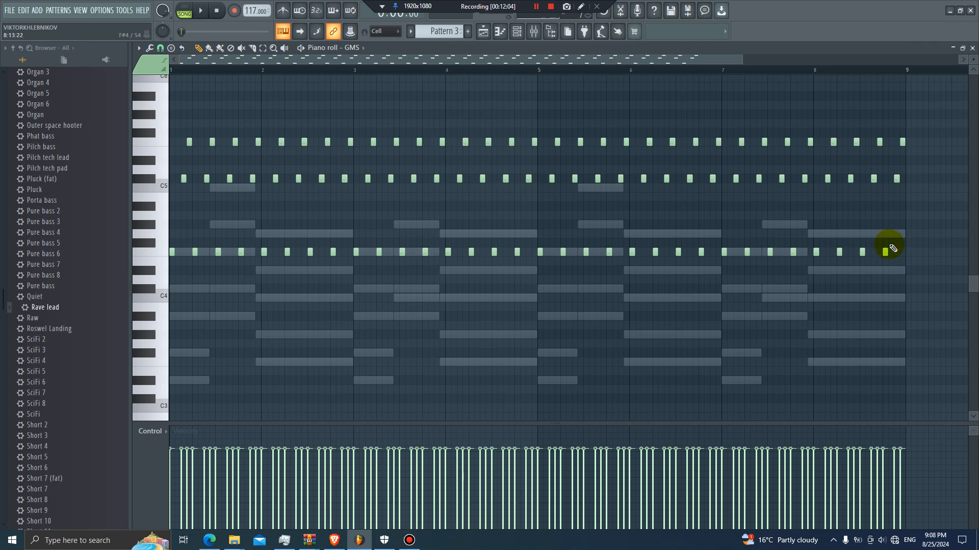
drag(904, 251, 113, 266)
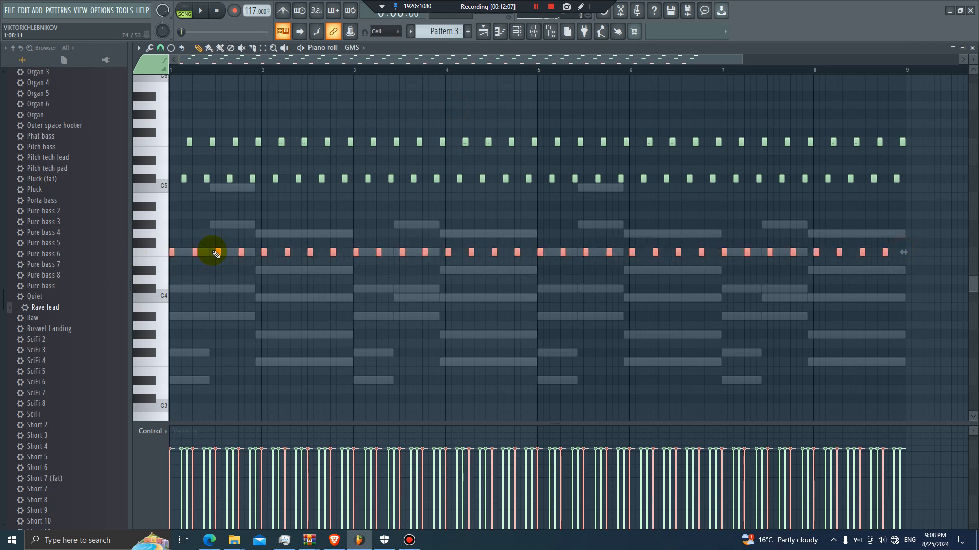
key(Delete)
key(space)
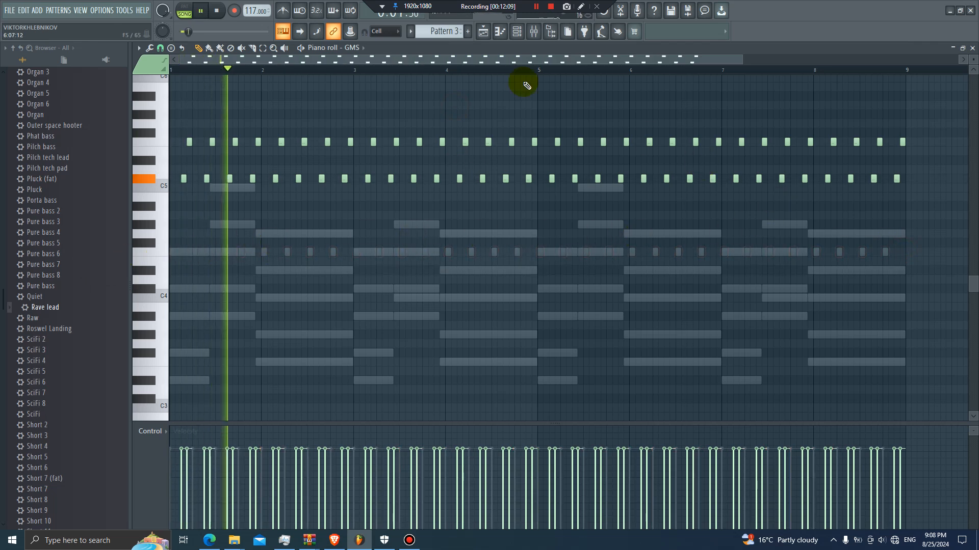
- Set the GMS channel volume to about 59% and unmute the Rave lead channel
click(501, 33)
click(502, 33)
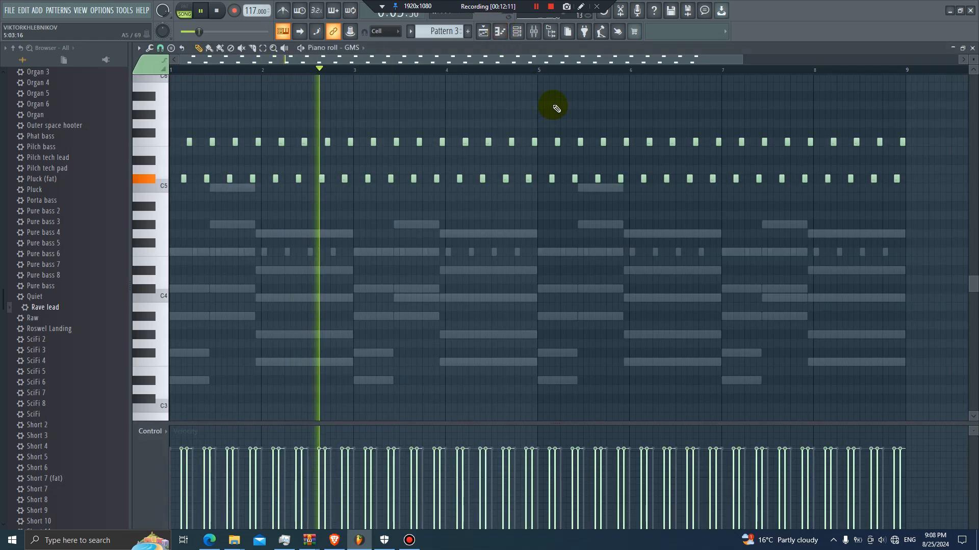
key(space)
click(516, 31)
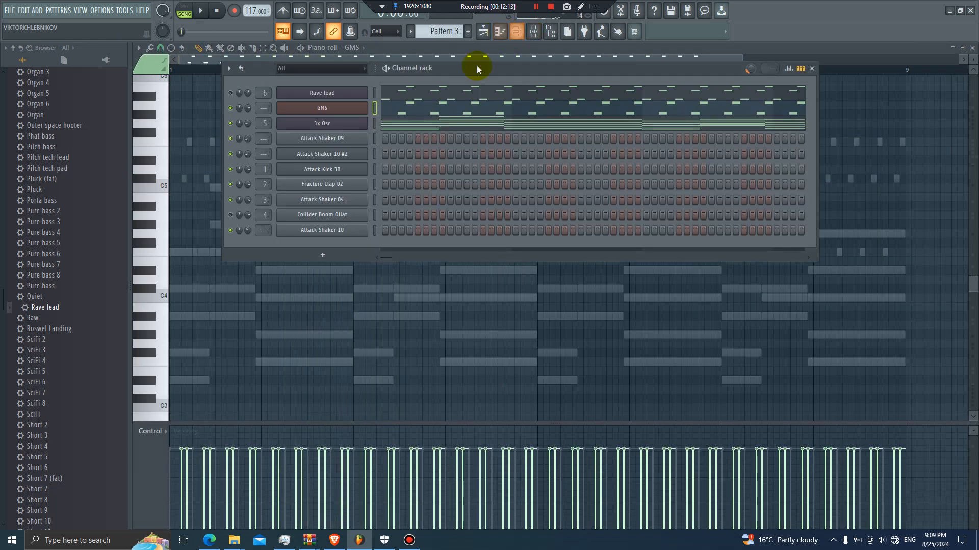
drag(249, 109, 248, 90)
click(232, 93)
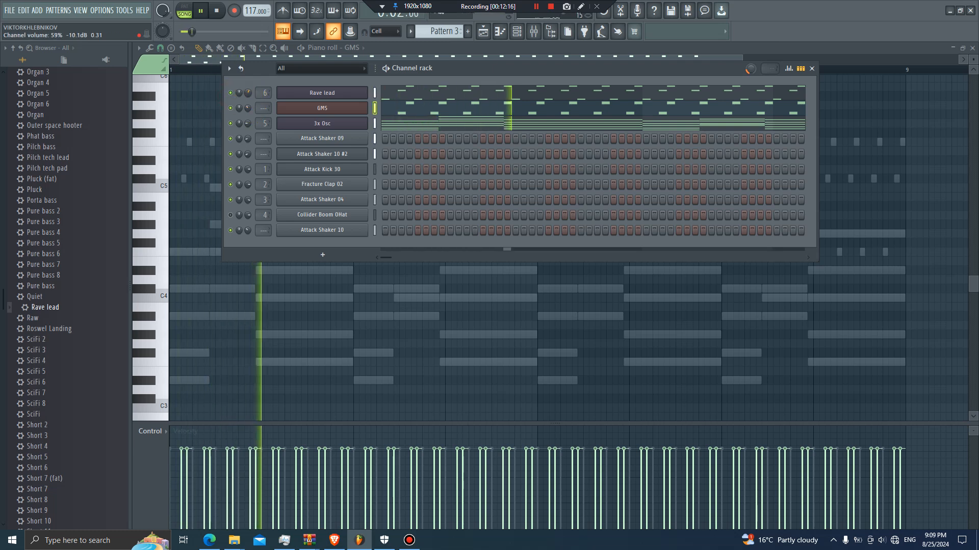
- Transpose all Rave lead notes up one octave and lower the channel's volume during playback
click(414, 93)
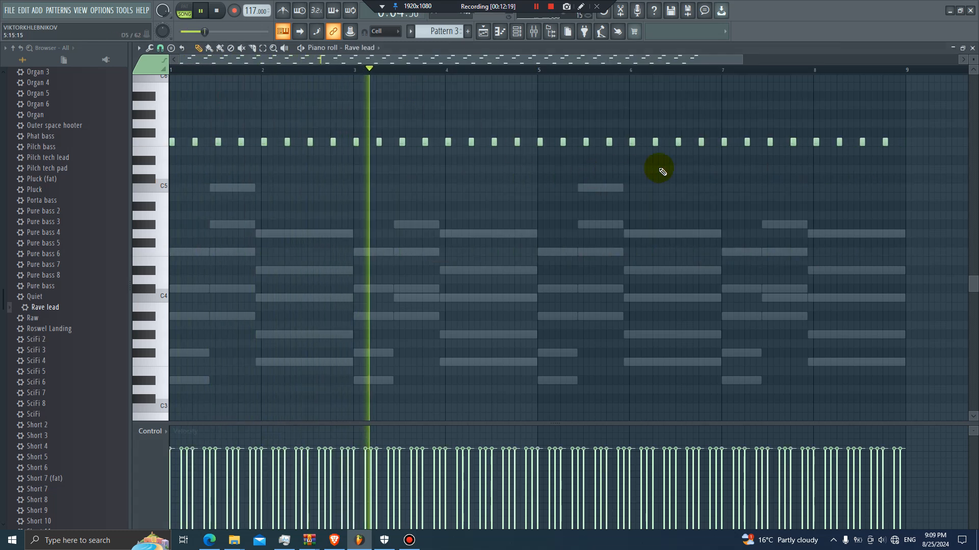
scroll(656, 148, up, 4)
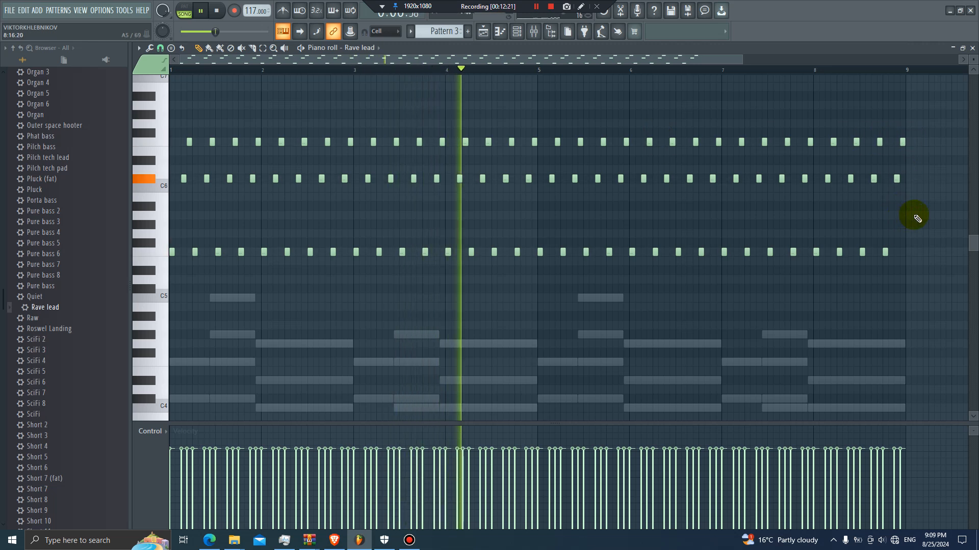
click(528, 33)
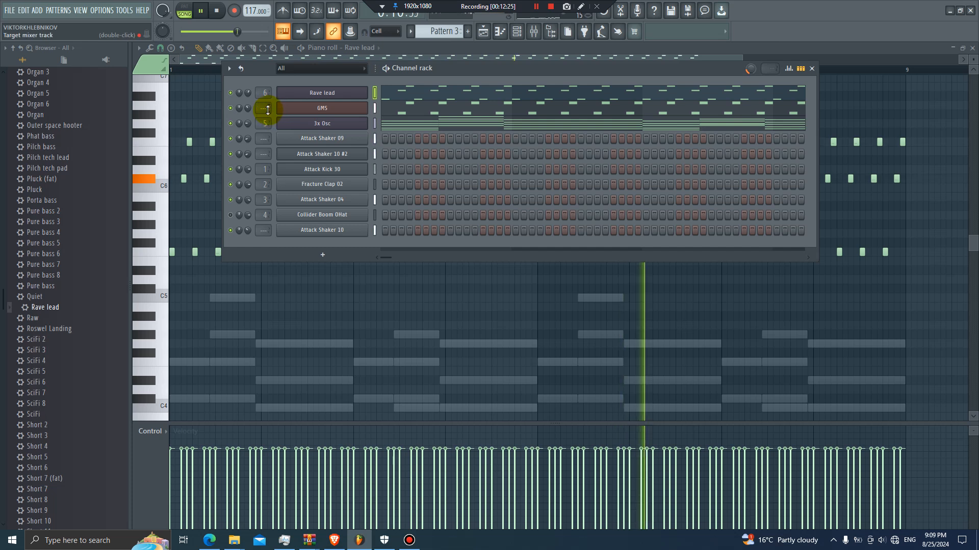
drag(247, 93, 248, 110)
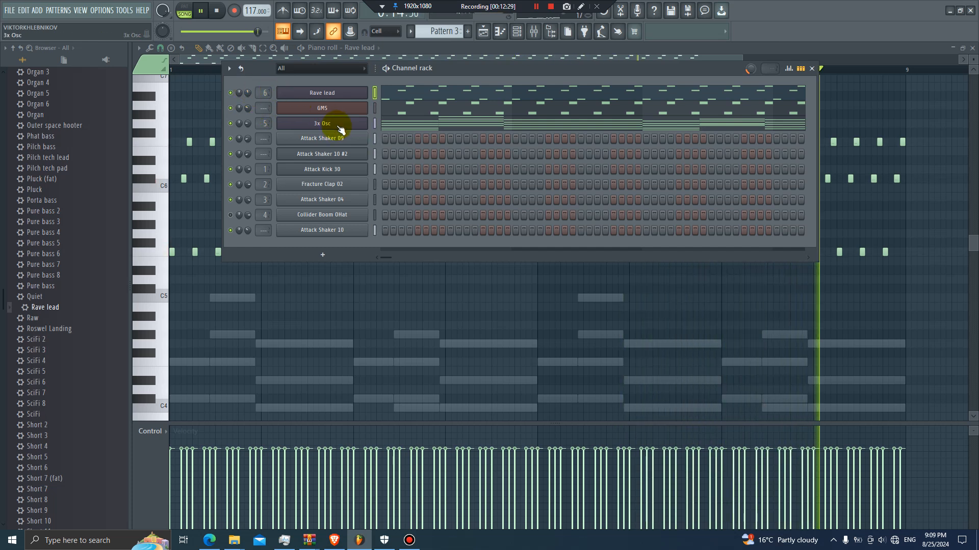
key(space)
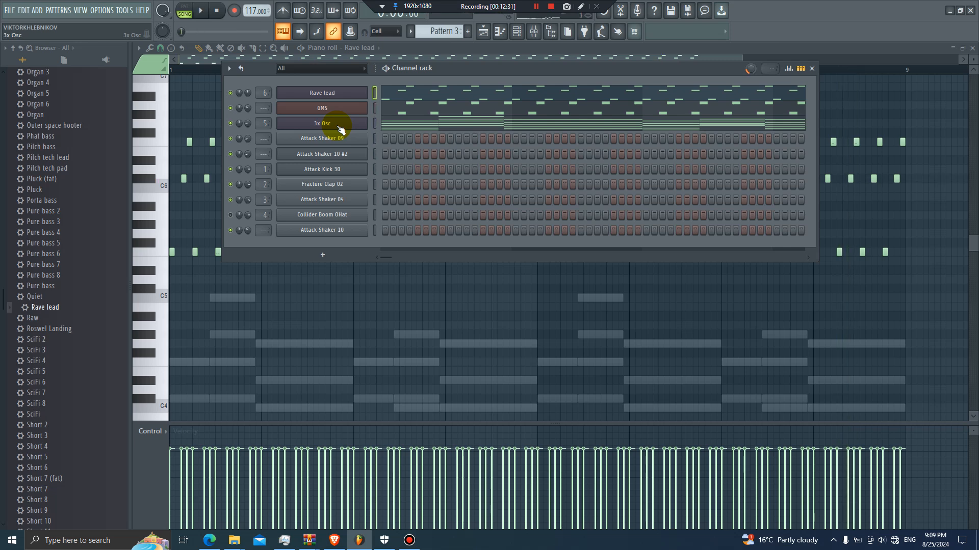
- Insert a Sytrus channel directly above the 3x Osc channel
right_click(337, 127)
mouse_move(439, 203)
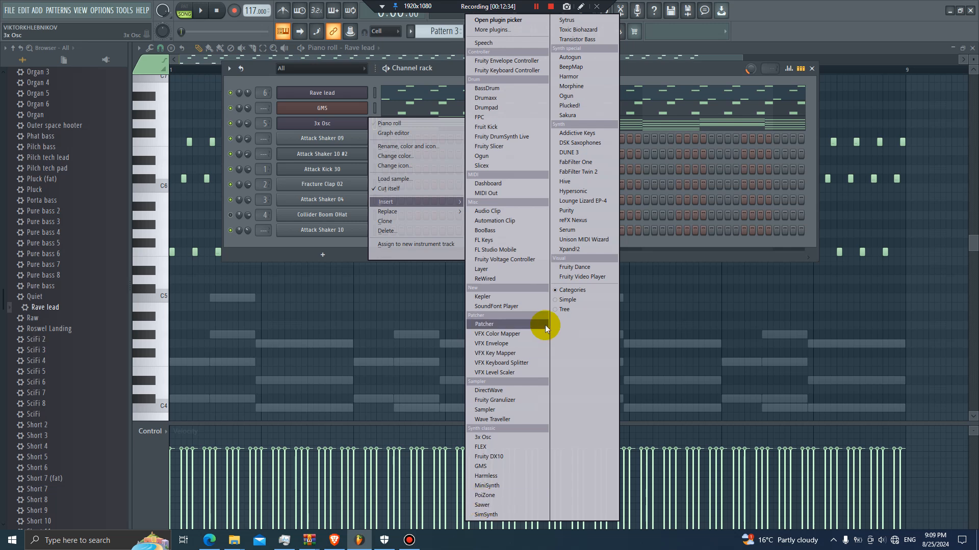
click(587, 30)
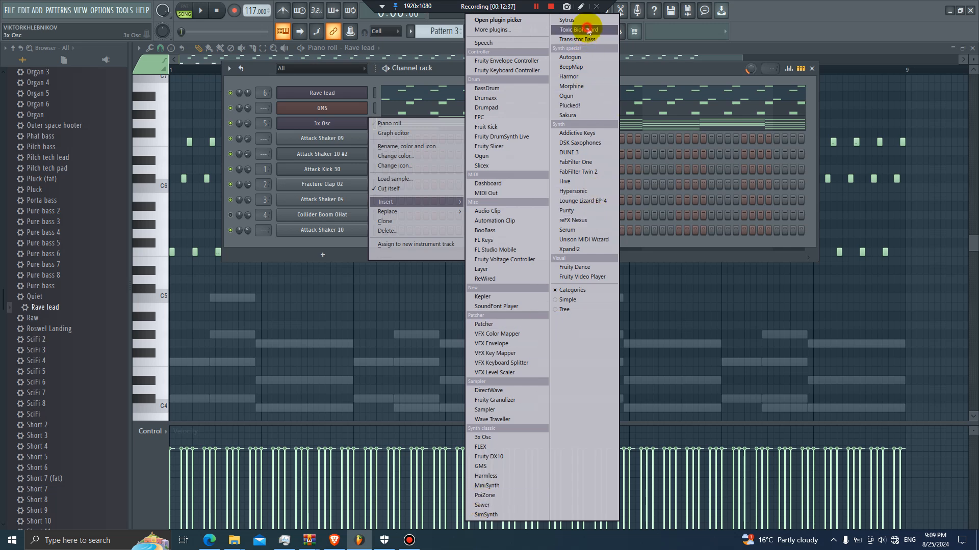
click(585, 20)
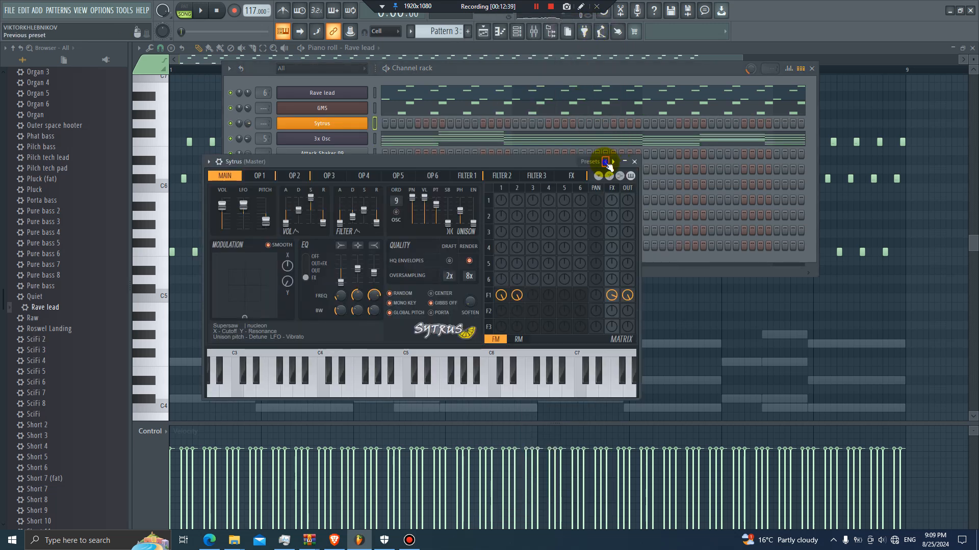
- Load the Orchestral 1 preset in Sytrus and set its channel volume to about 43%
click(606, 162)
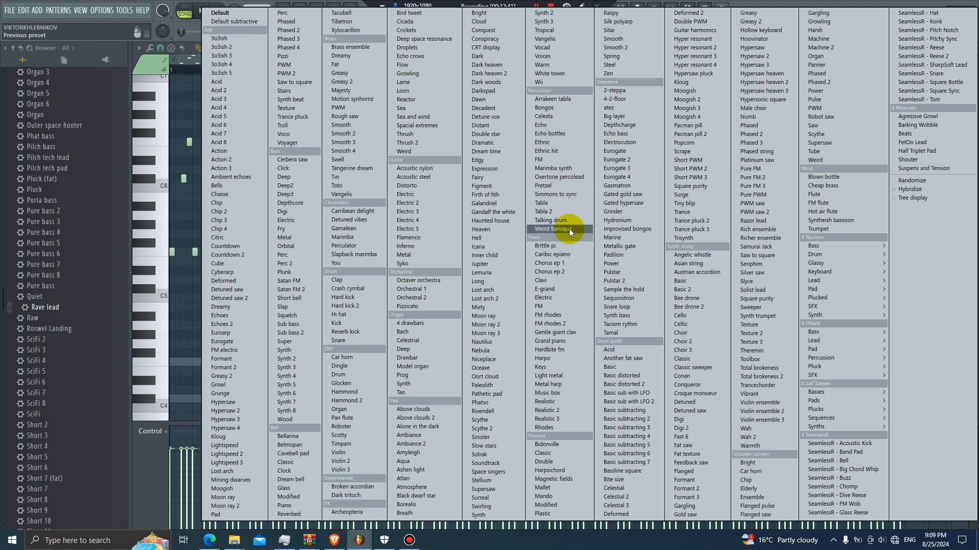
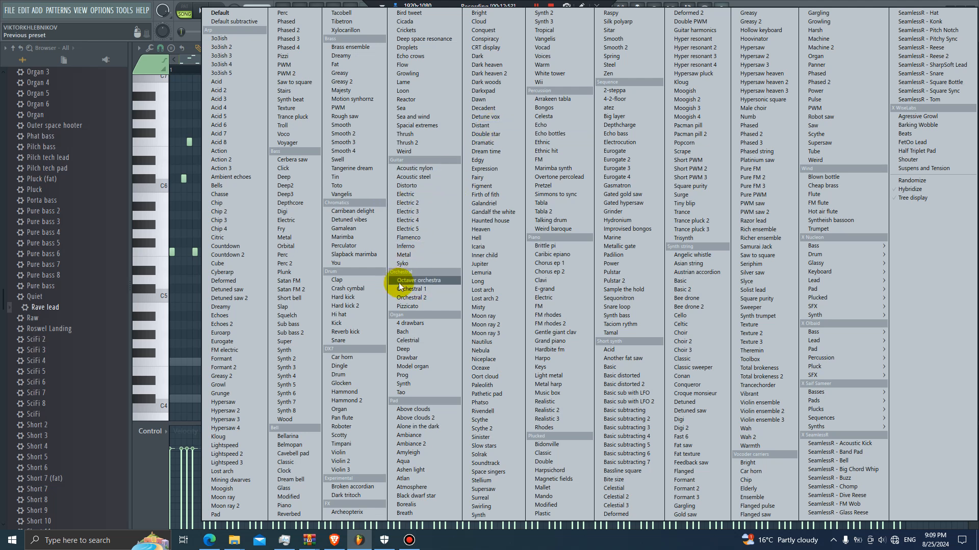
click(429, 297)
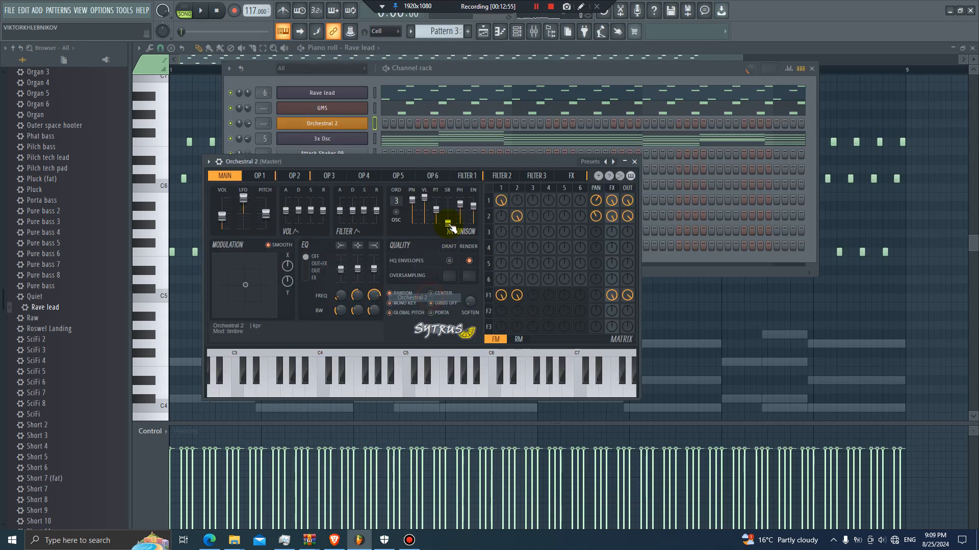
click(607, 162)
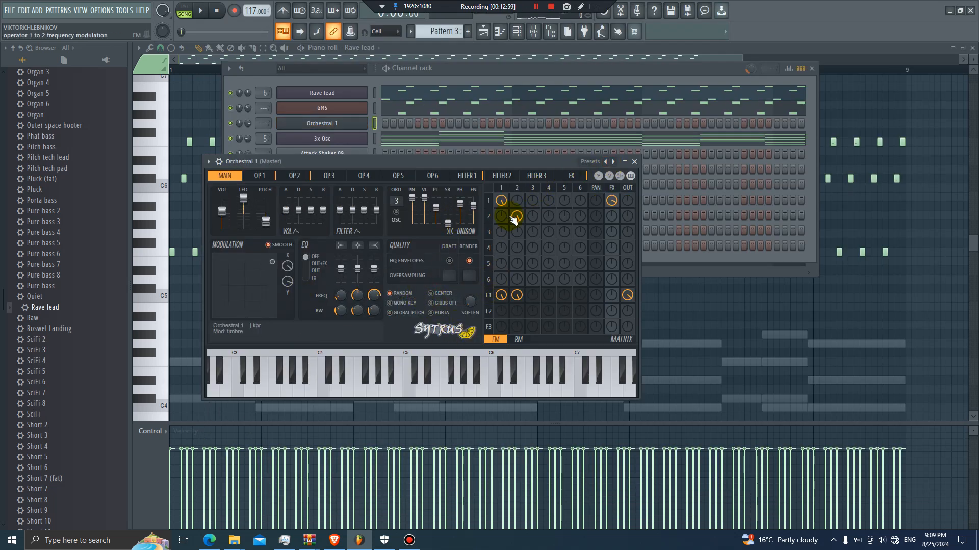
drag(248, 123, 249, 143)
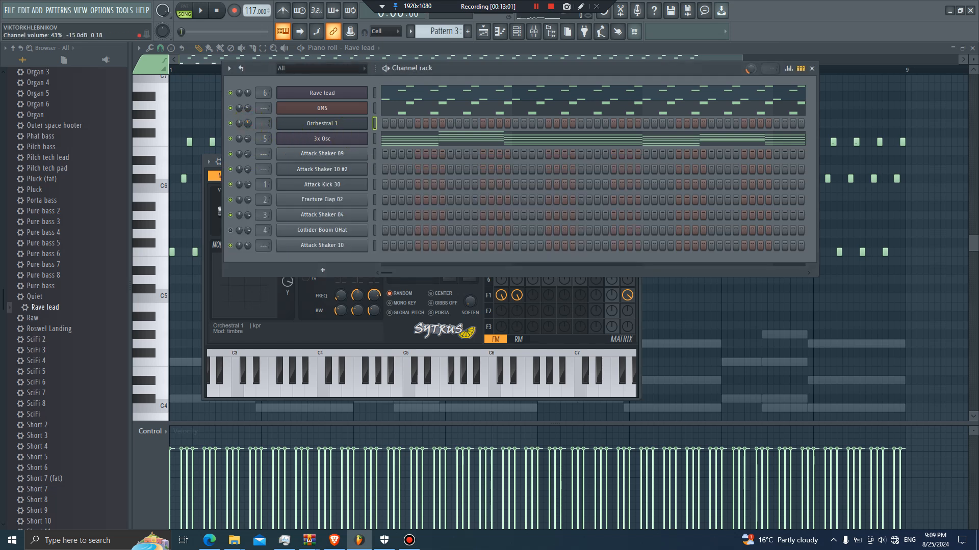
- Draw one note in the Orchestral 1 channel, place it on A#4 at the start of bar 1, and audition it with the pattern
right_click(296, 127)
click(420, 123)
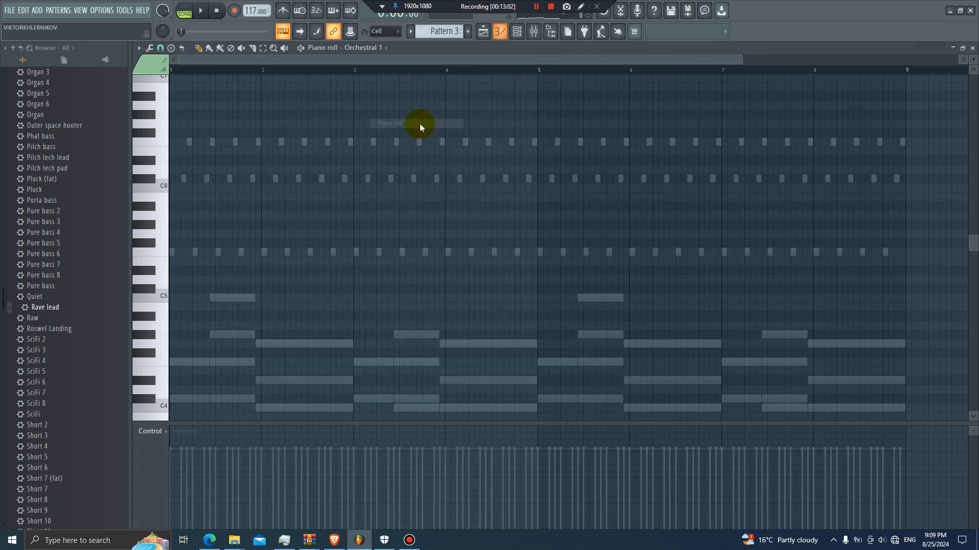
scroll(337, 169, down, 3)
click(202, 277)
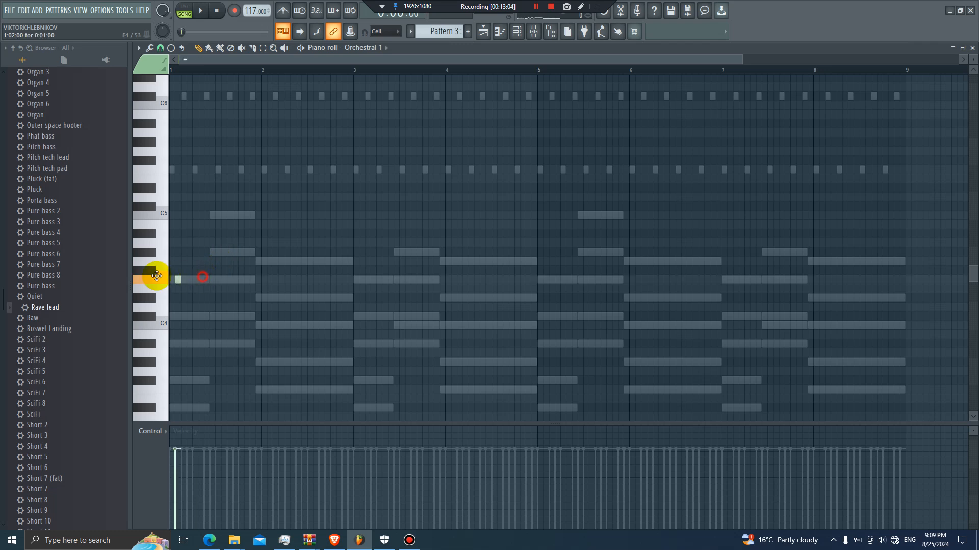
drag(176, 280, 270, 242)
key(space)
key(space)
key(space)
key(space)
key(space)
key(space)
- Stretch the A#4 note to two bars and repeat it through the end of bar 8
drag(254, 243, 355, 234)
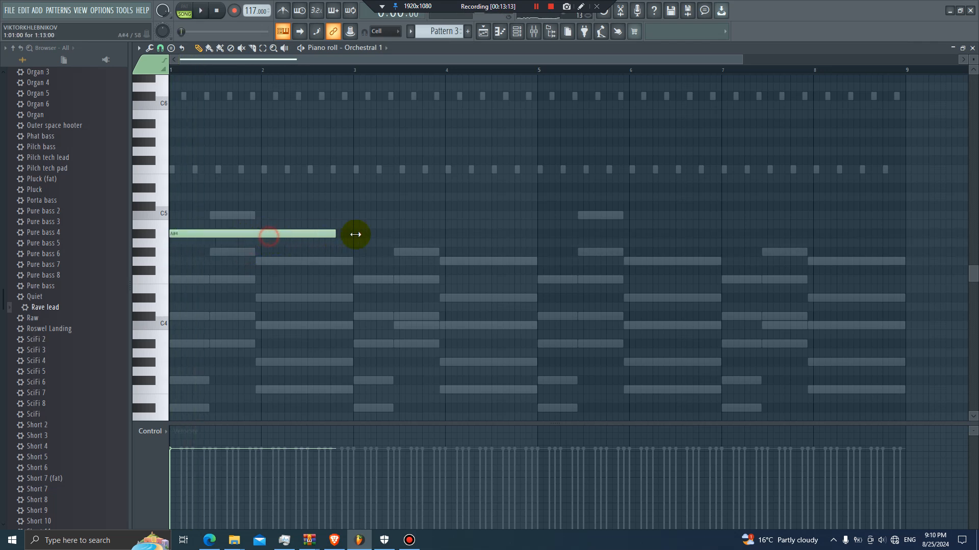
key(ctrl+b)
key(ctrl+b)
key(ctrl+b)
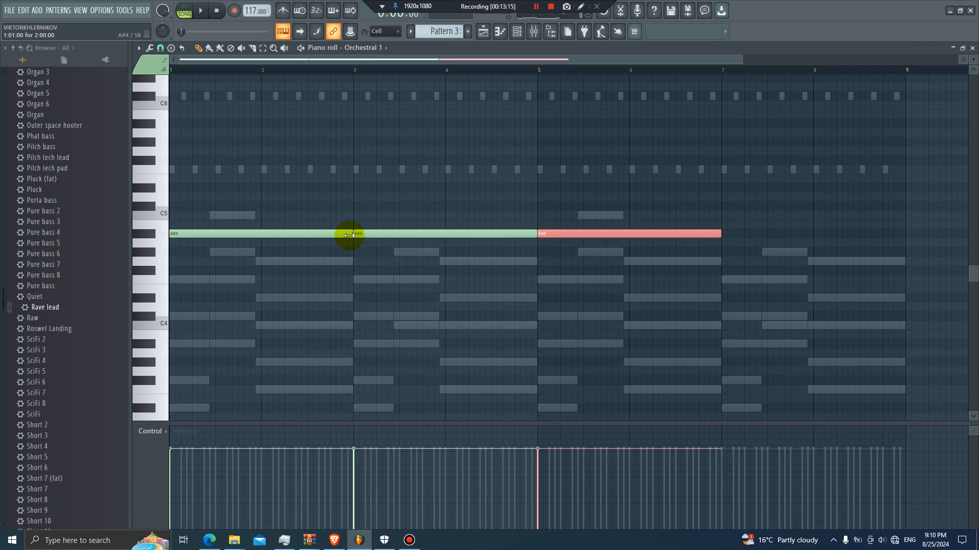
- Transpose the four Orchestral 1 notes up two octaves and play the pattern
click(359, 273)
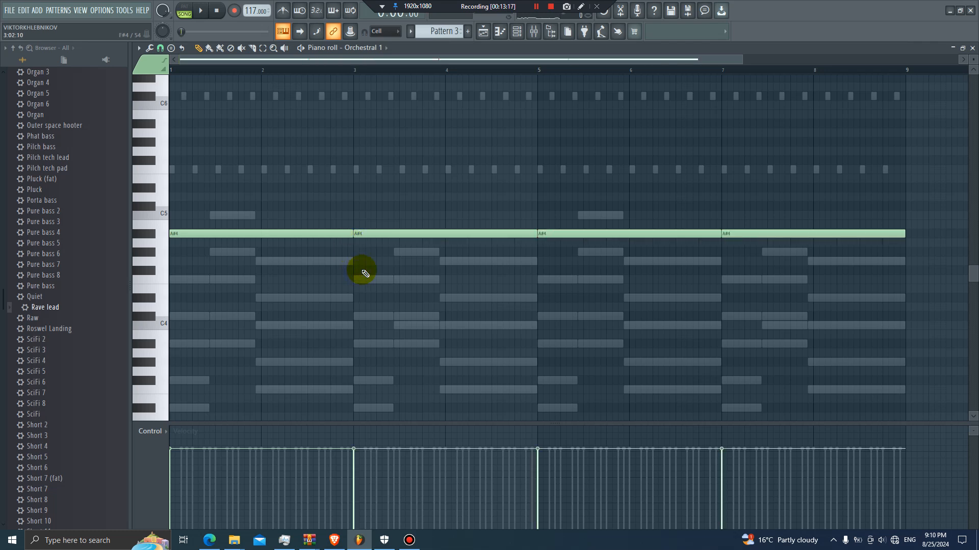
key(ctrl+Up)
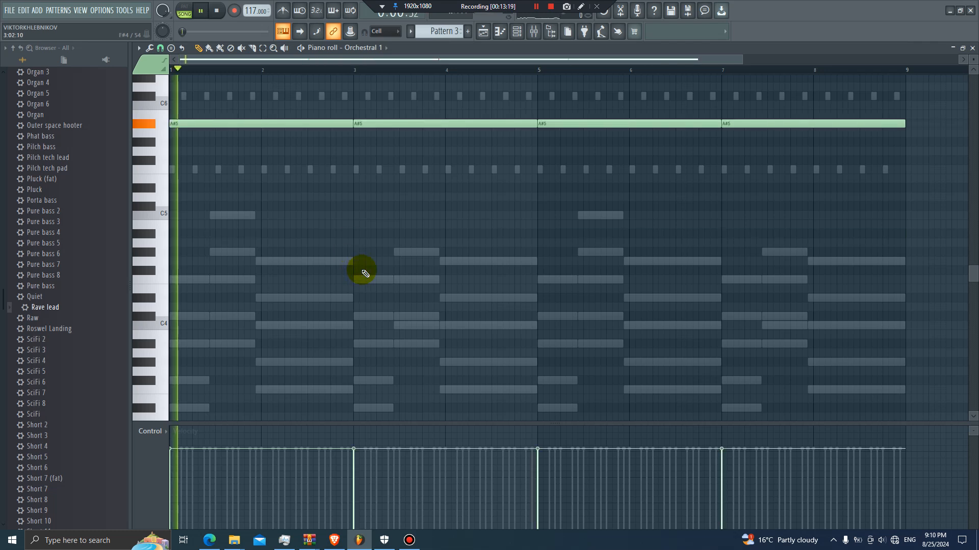
key(Delete)
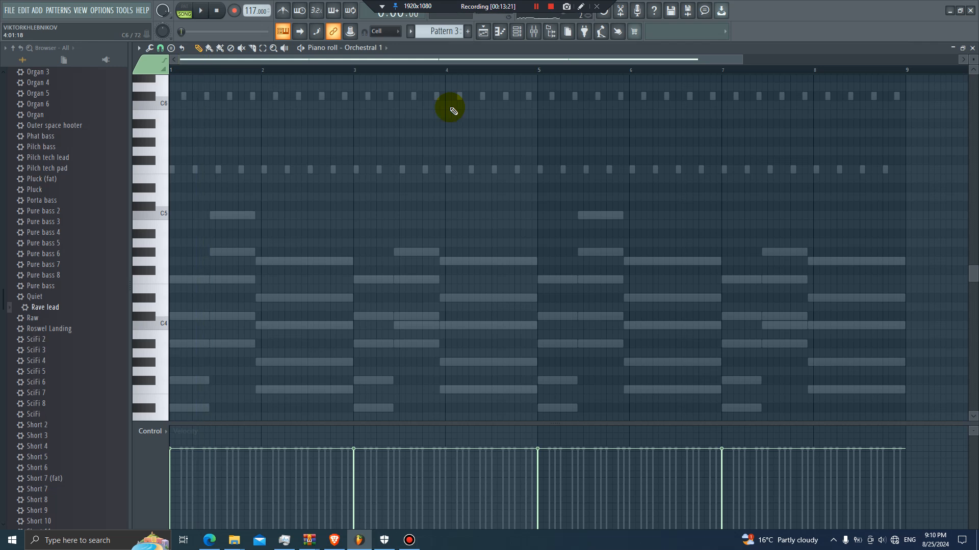
key(space)
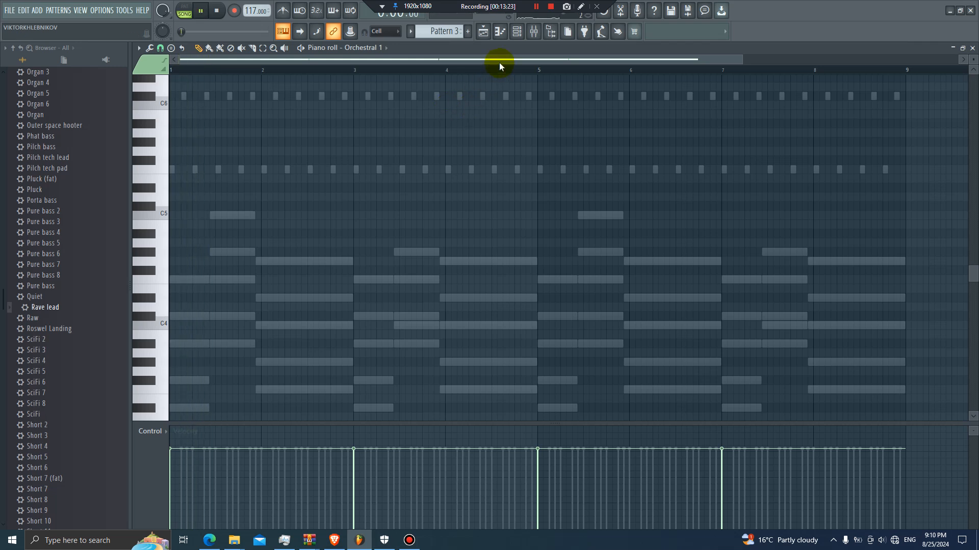
key(space)
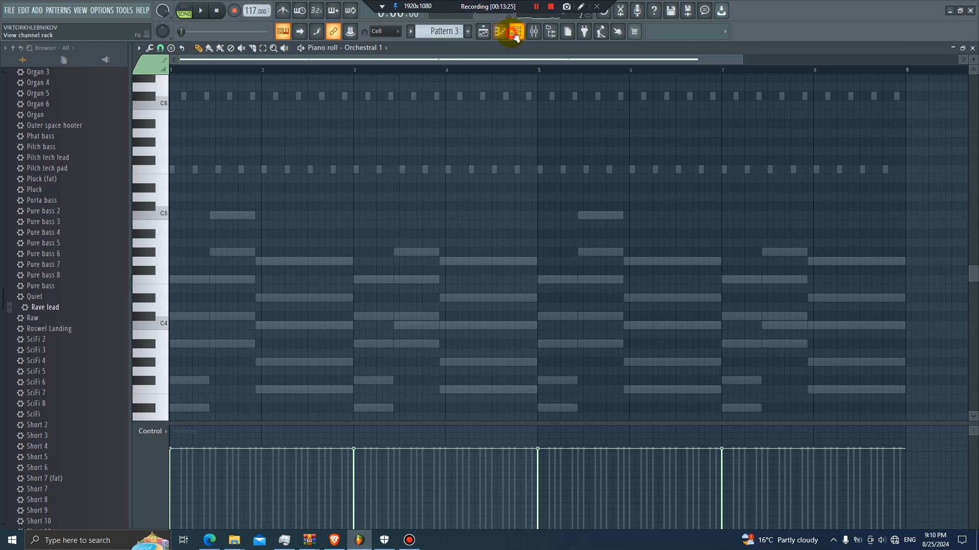
- Open the Orchestral 1 channel's Sytrus window and route the channel to a free mixer track
click(516, 31)
click(247, 124)
click(319, 125)
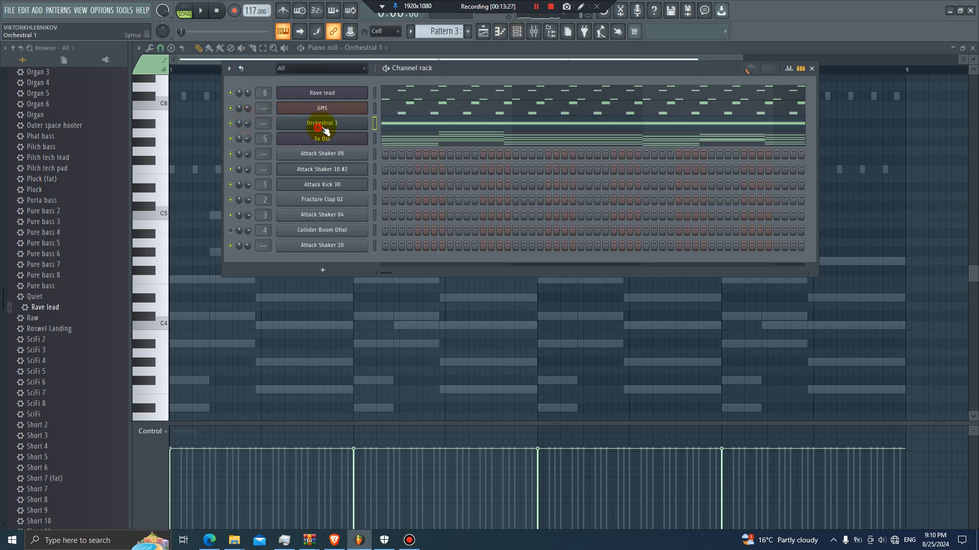
click(209, 162)
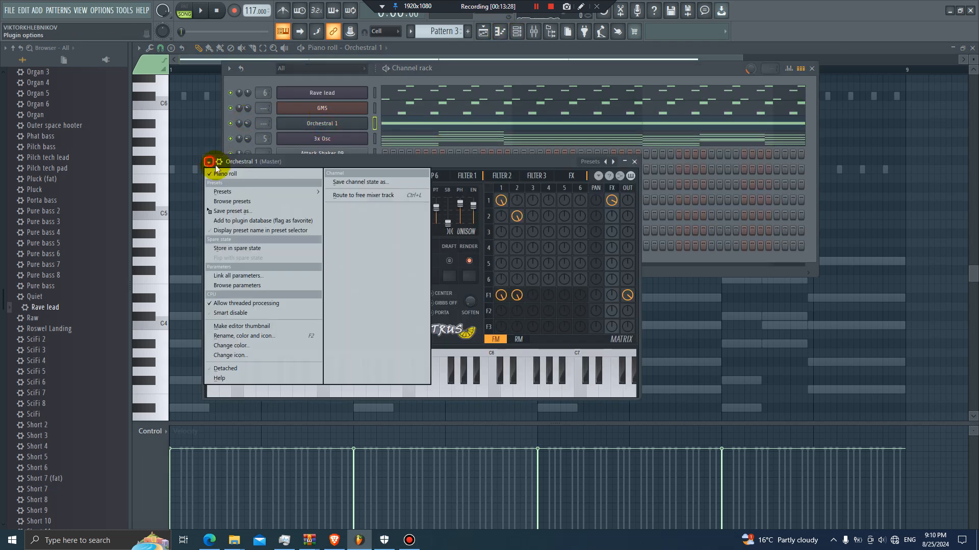
click(359, 195)
- Add Effector with the active Trans effect at 1/1 in slot 1 of the Orchestral 1 track and Fruity Reeverb 2 in slot 10
click(890, 104)
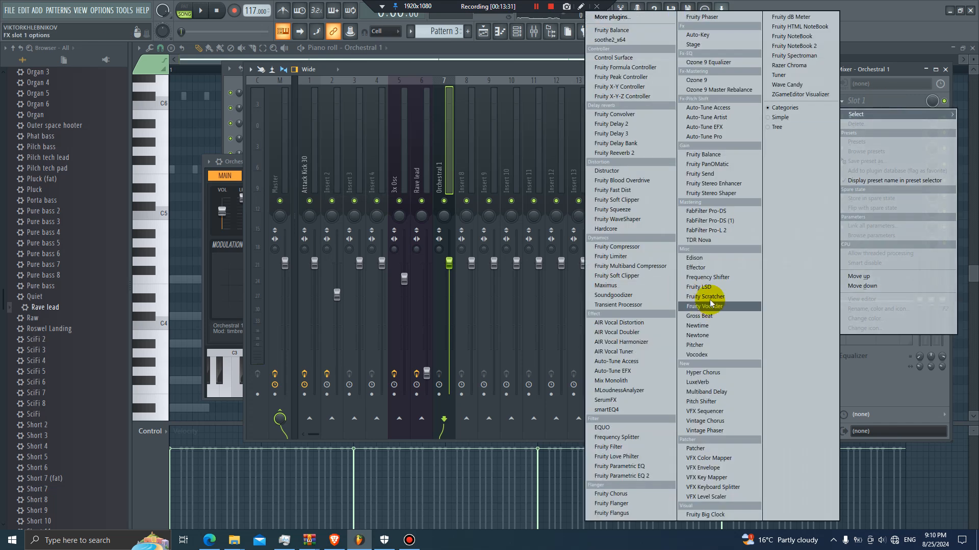
click(707, 270)
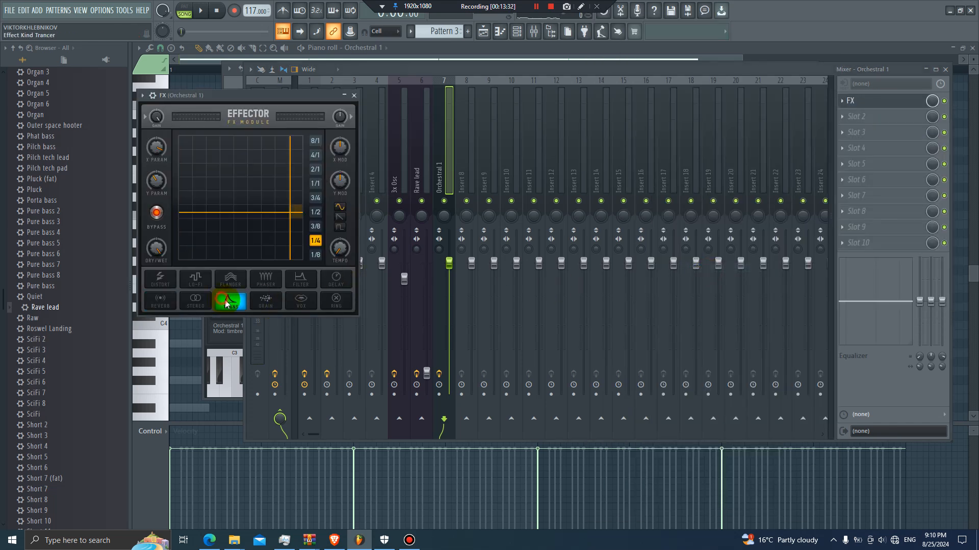
click(158, 214)
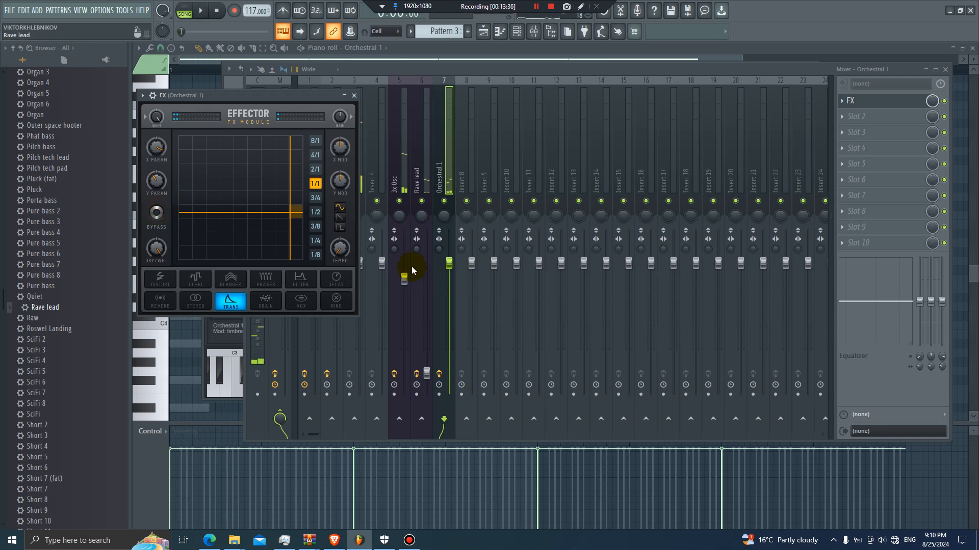
click(873, 244)
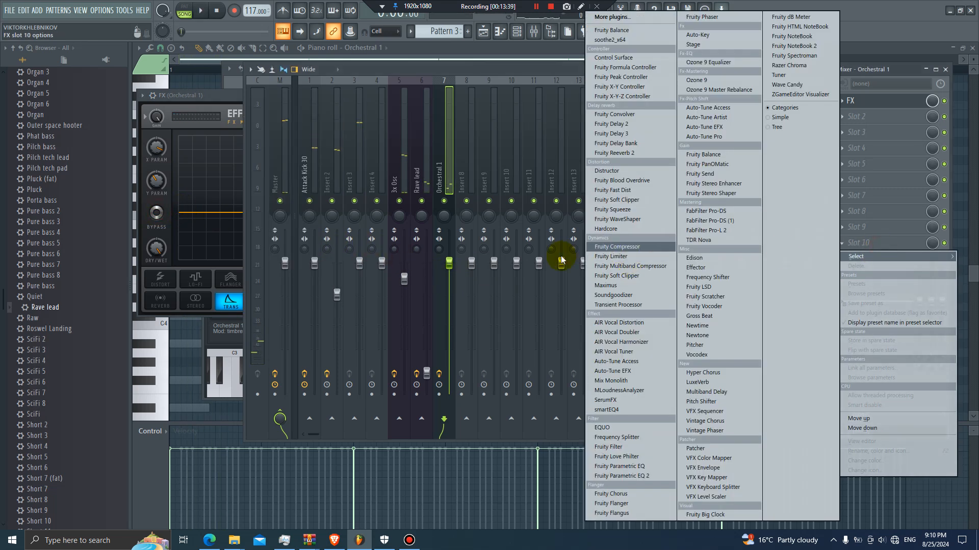
click(632, 155)
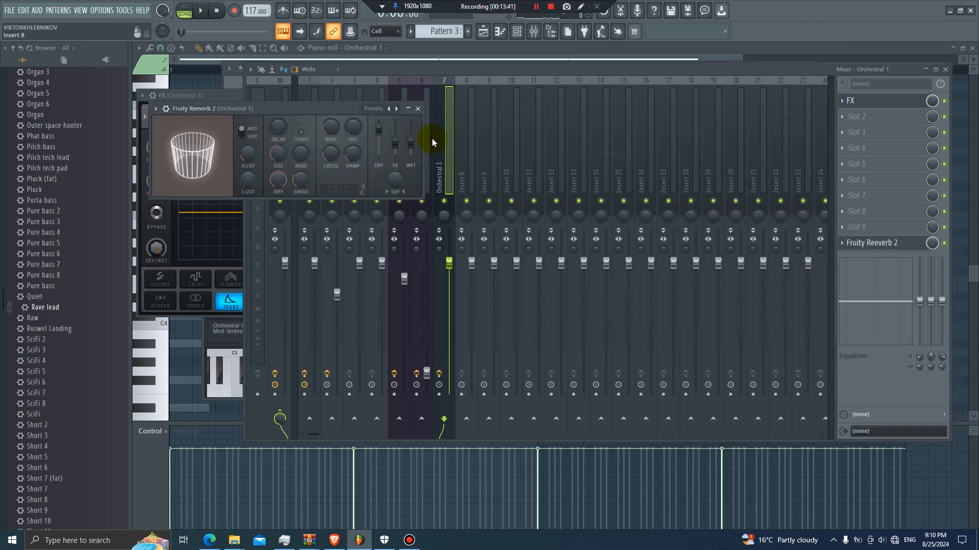
- Adjust Fruity Reeverb 2's mix and room settings on the Orchestral 1 track, lower that track's fader and play the pattern
drag(379, 132, 379, 137)
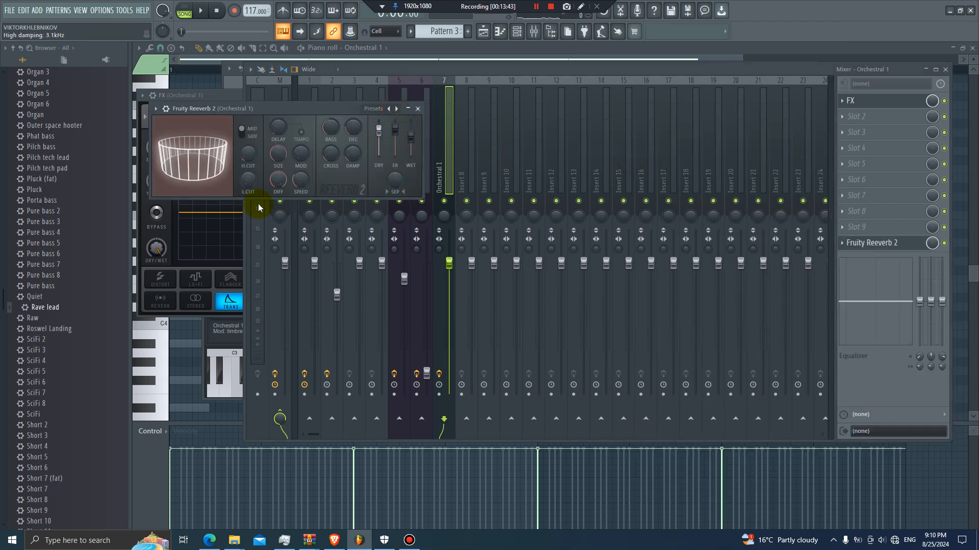
drag(248, 181, 248, 171)
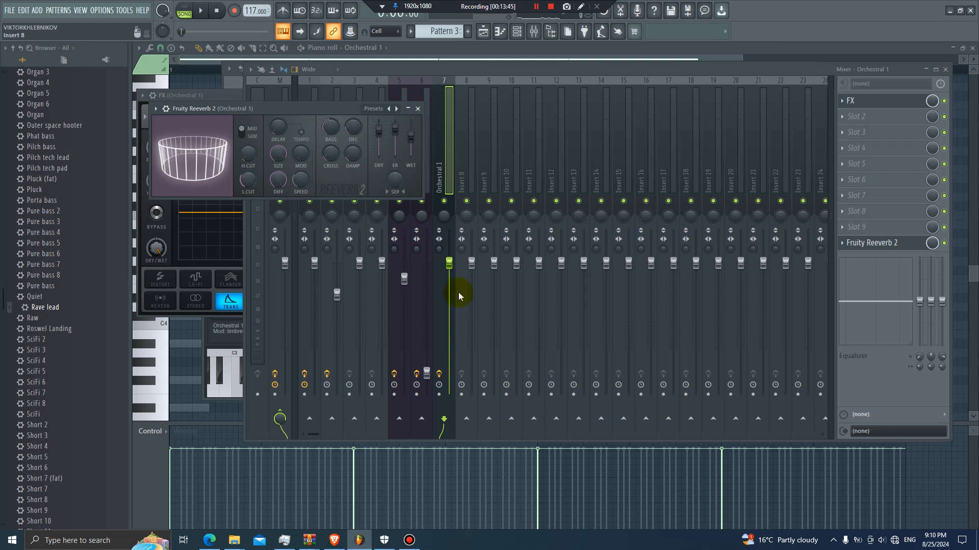
drag(449, 263, 451, 289)
key(space)
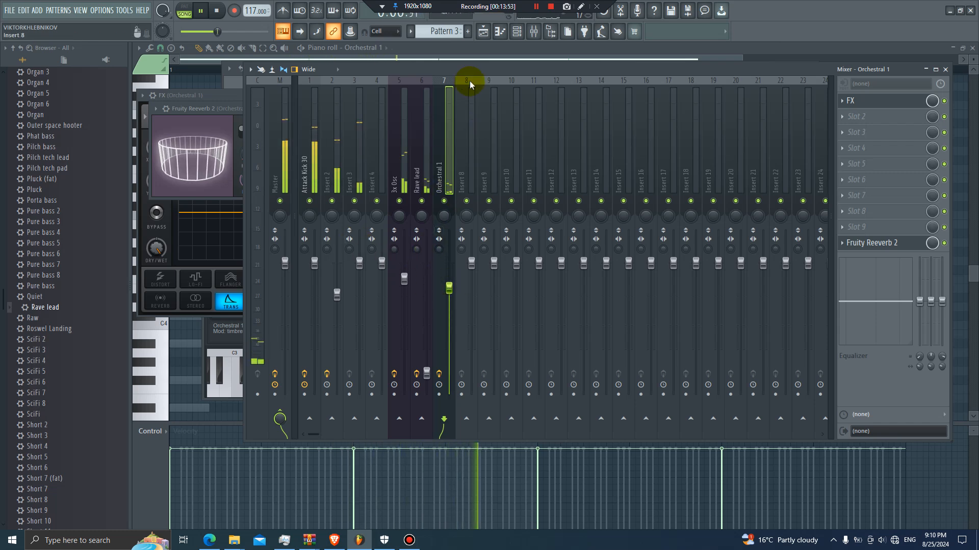
- Transpose the four Orchestral 1 notes down five semitones and up one octave to F6, playing the pattern
key(F6)
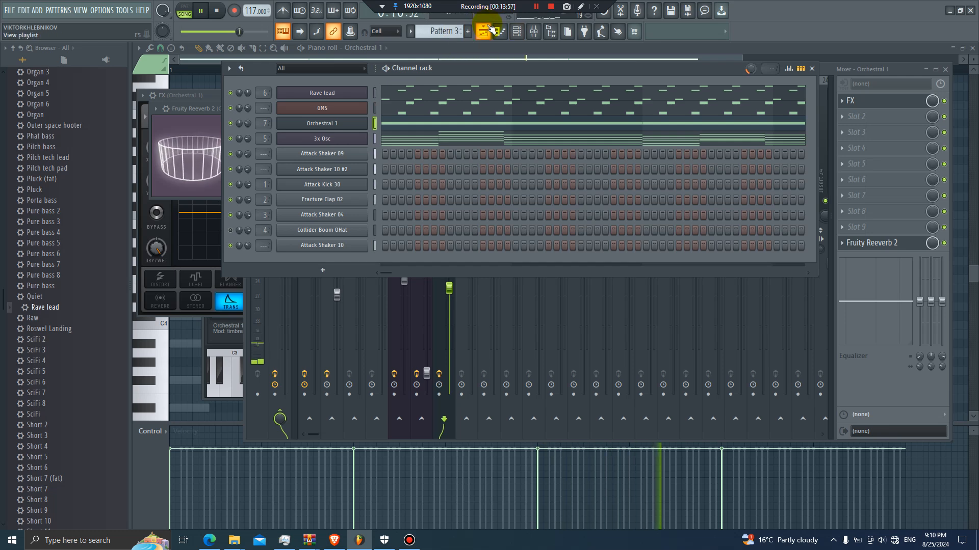
click(448, 123)
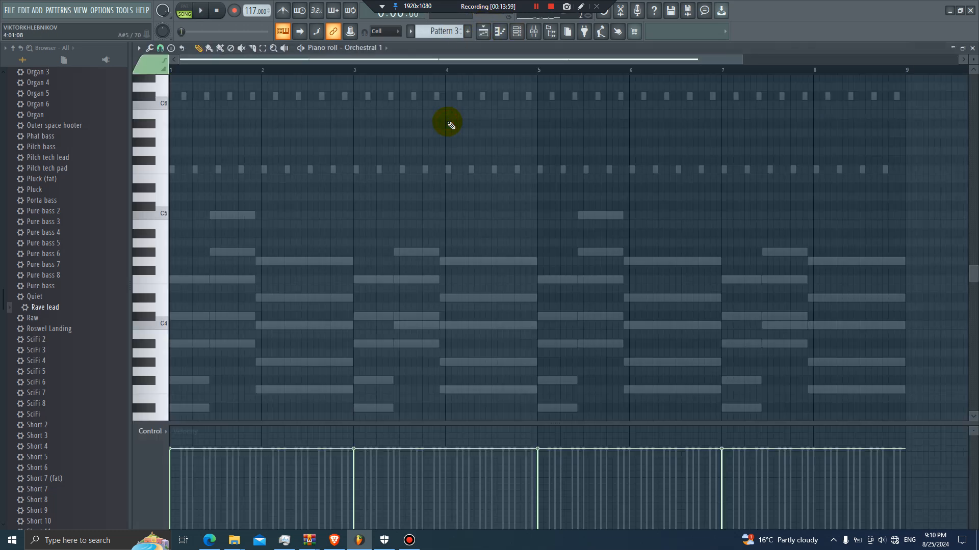
click(448, 123)
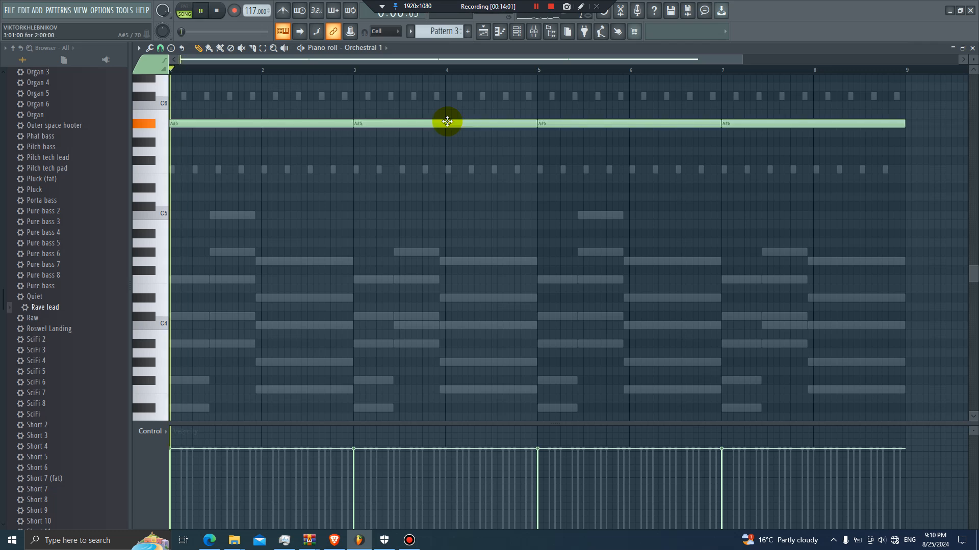
key(shift+Down)
key(shift+Down)
key(shift+Down)
key(shift+Down)
key(shift+Down)
key(space)
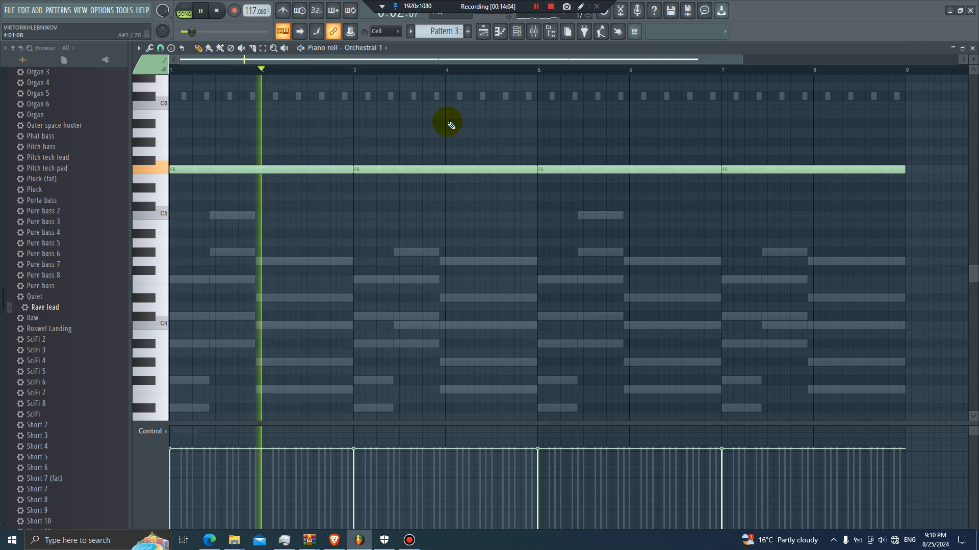
key(Delete)
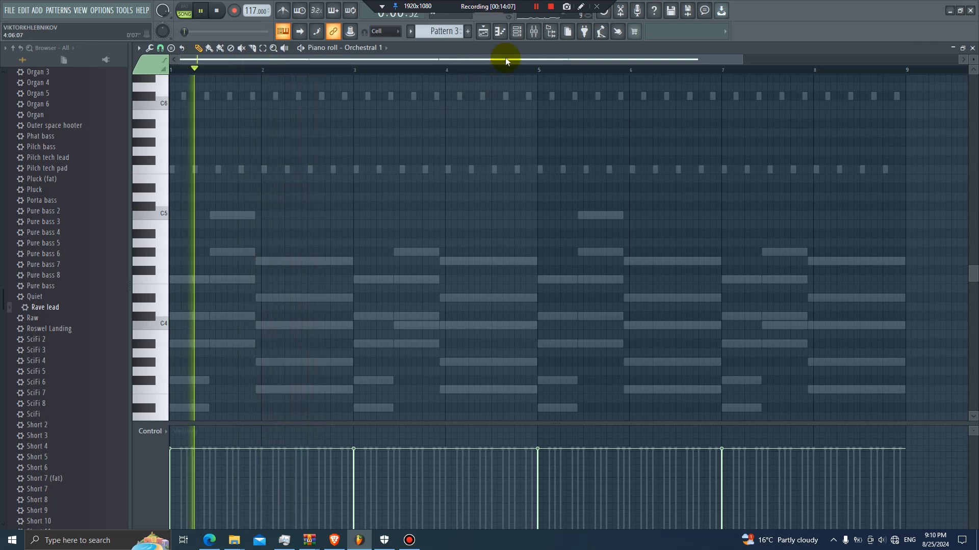
- Set the Orchestral 1 channel volume to 33% in the channel rack and stop playback
click(518, 32)
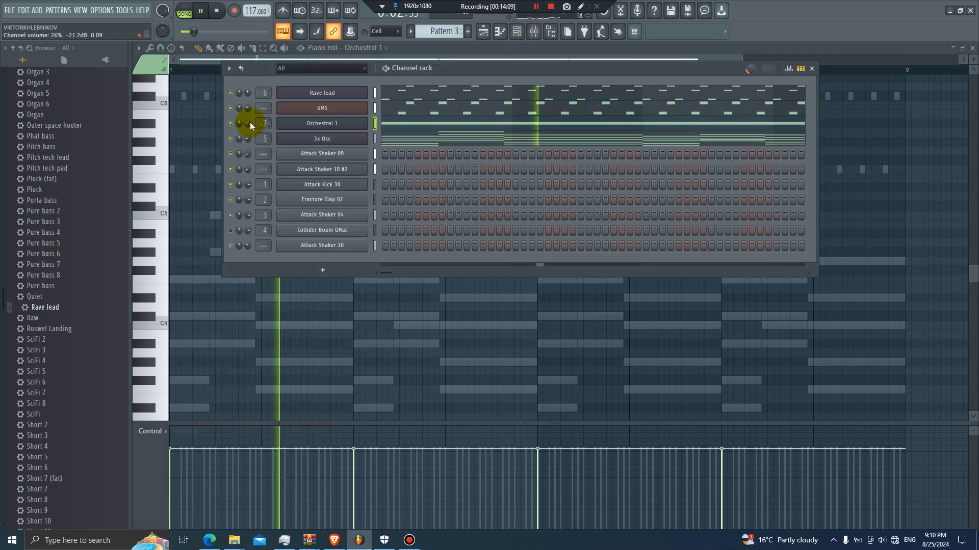
mouse_move(248, 123)
mouse_down()
mouse_move(248, 143)
mouse_move(246, 123)
mouse_up()
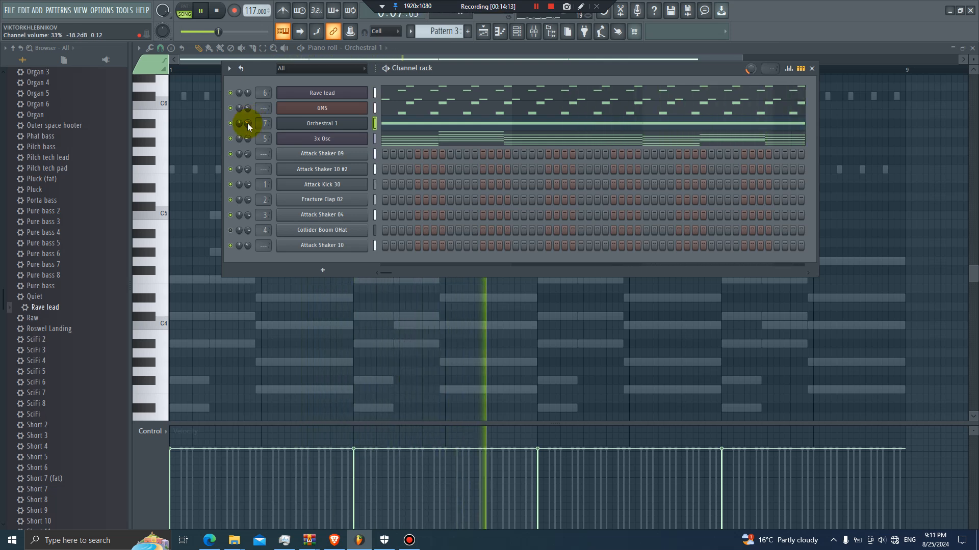
key(space)
- Clone the Orchestral 1 channel and load the Orchestral 2 preset in the clone's Sytrus
right_click(361, 126)
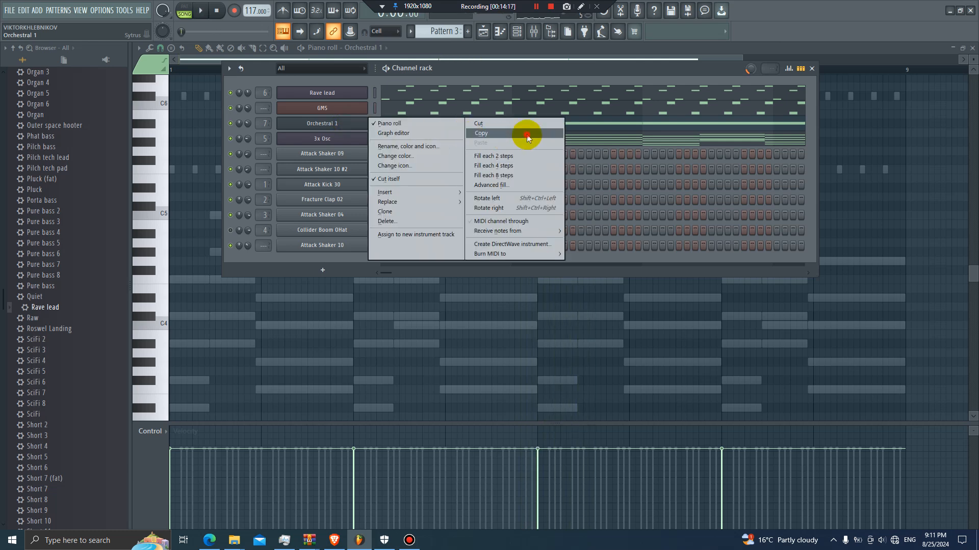
click(527, 134)
right_click(368, 131)
click(402, 203)
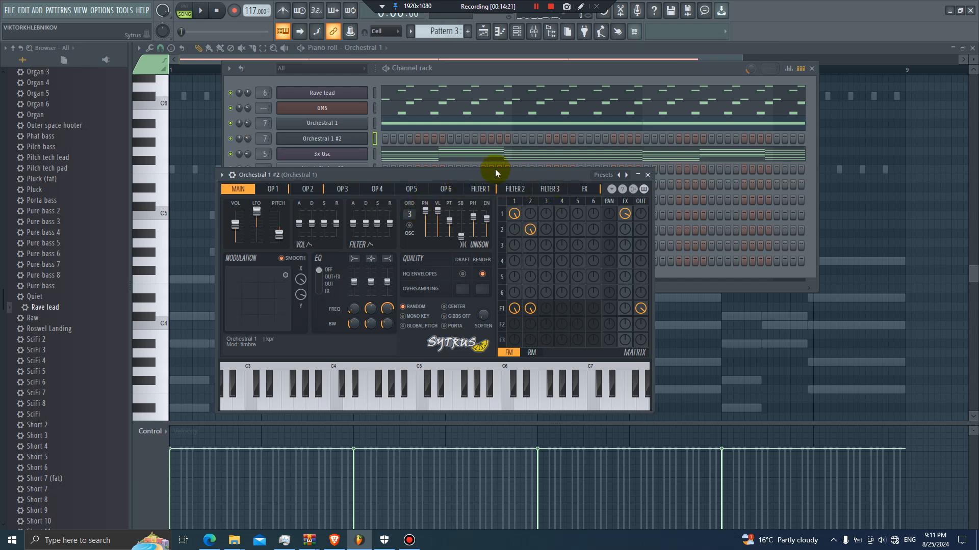
right_click(627, 175)
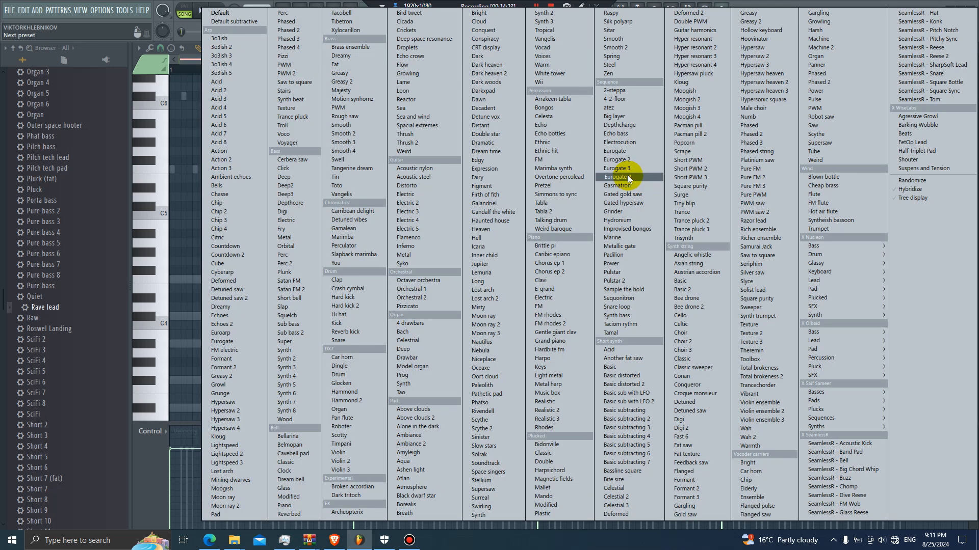
click(414, 297)
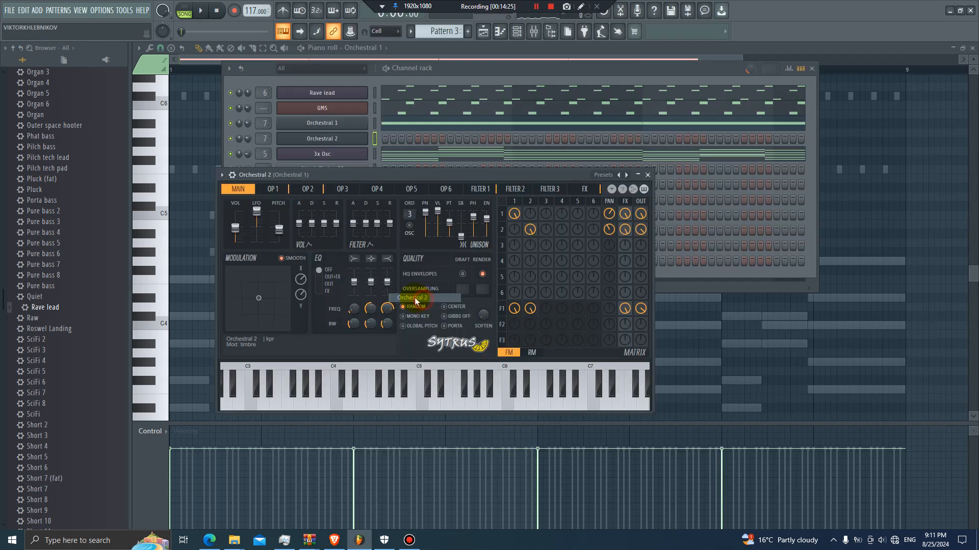
- Copy the Orchestral 1 notes and paste them into the Orchestral 2 channel
right_click(359, 123)
click(512, 133)
right_click(352, 138)
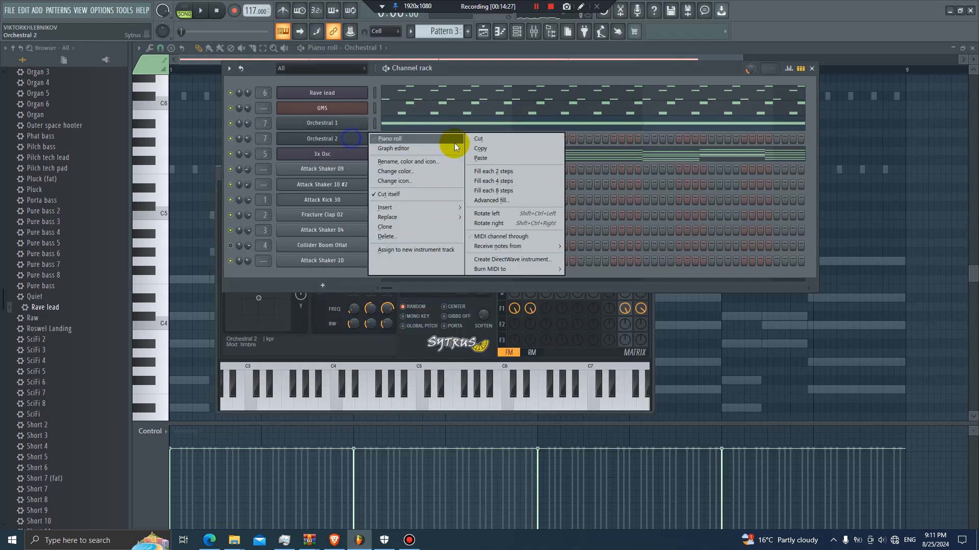
click(494, 158)
- Transpose the four Orchestral 2 notes down four semitones to C#6 and play the pattern
click(434, 137)
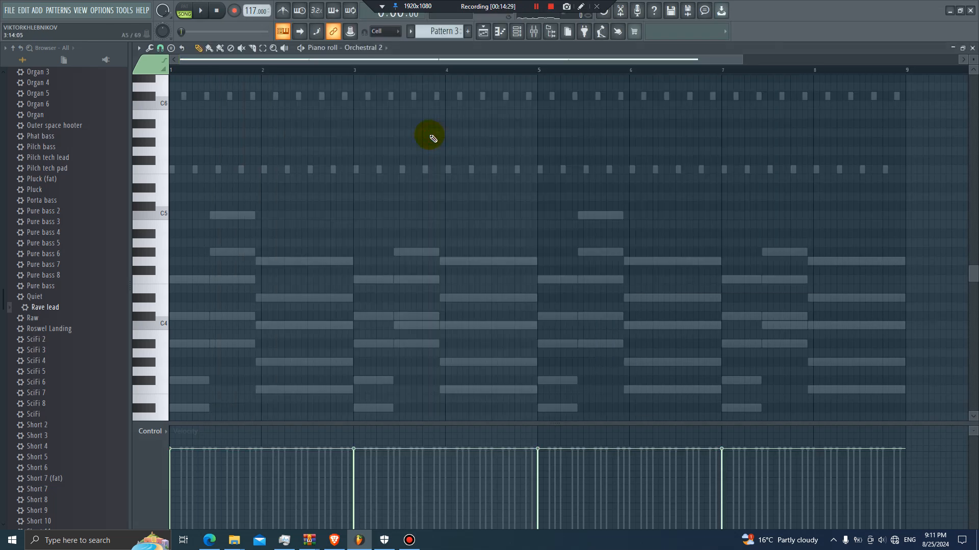
scroll(432, 125, up, 3)
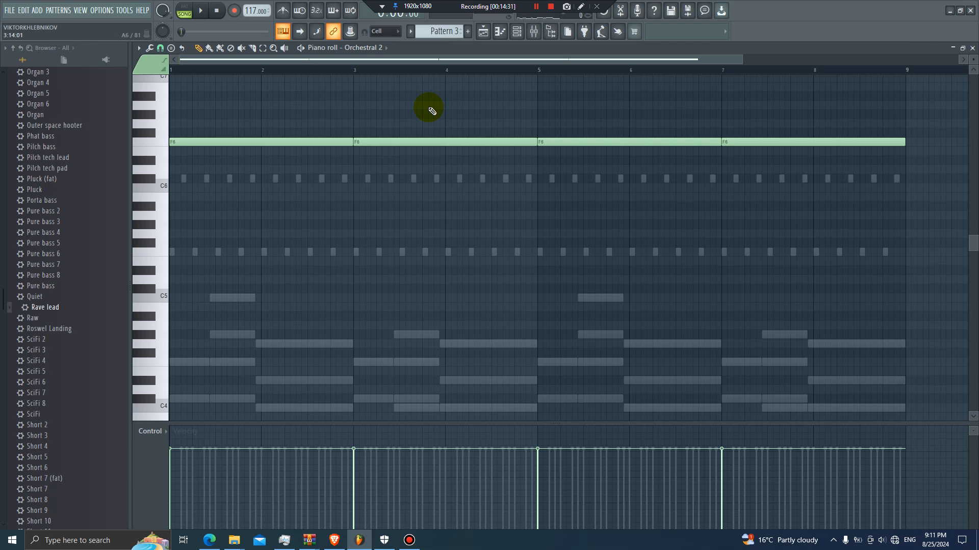
key(shift+Down)
key(shift+Down)
key(shift+Down)
key(shift+Down)
key(space)
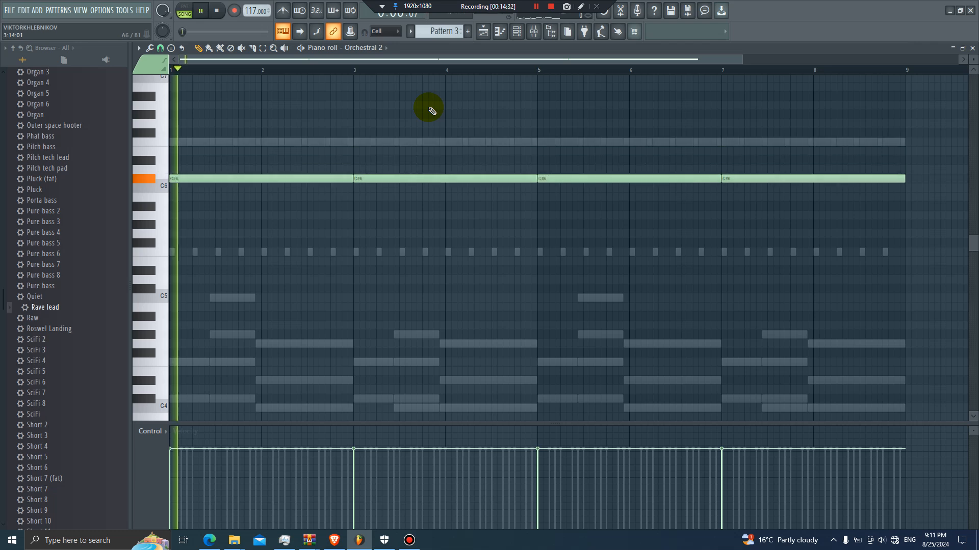
- Lower the Orchestral 2 notes three more semitones, raise them one octave to A#6 and play the pattern
key(space)
key(shift+Down)
key(shift+Down)
key(space)
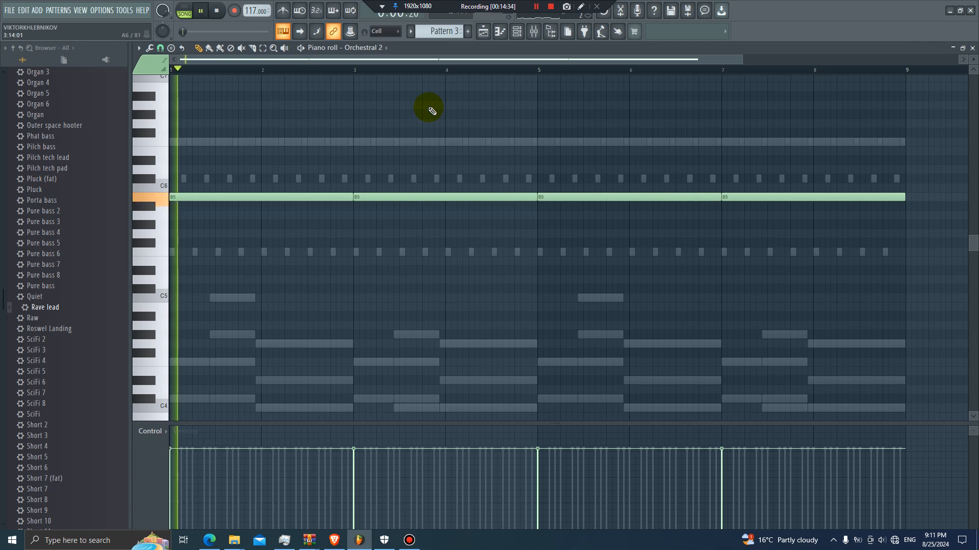
key(shift+Down)
key(space)
key(ctrl+Up)
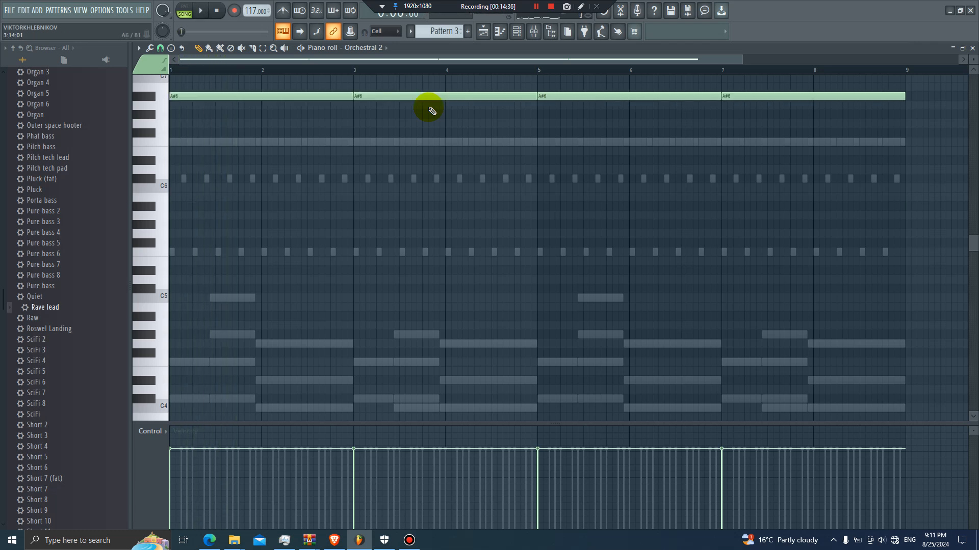
key(space)
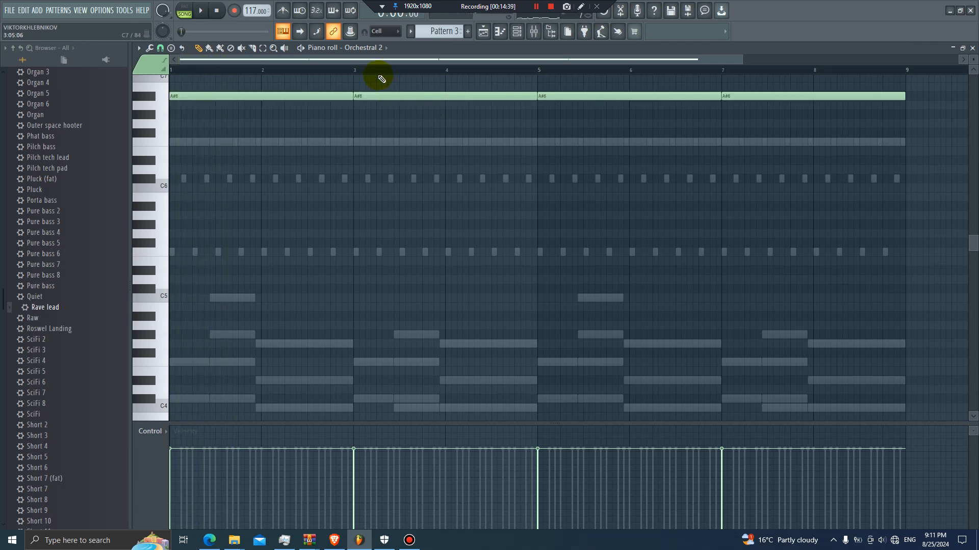
- Play Pattern 3 with the channel rack open to hear both orchestral layers together, and stop playback
click(533, 32)
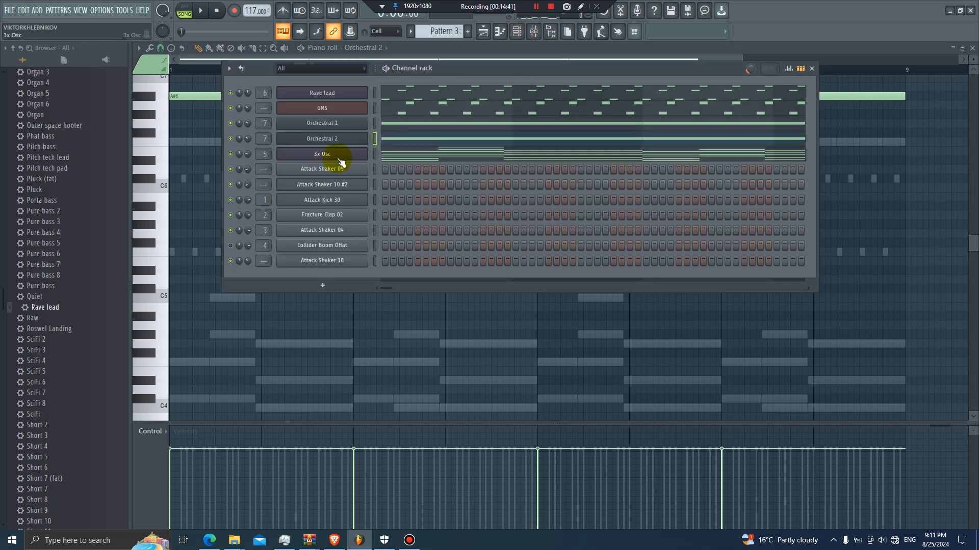
key(space)
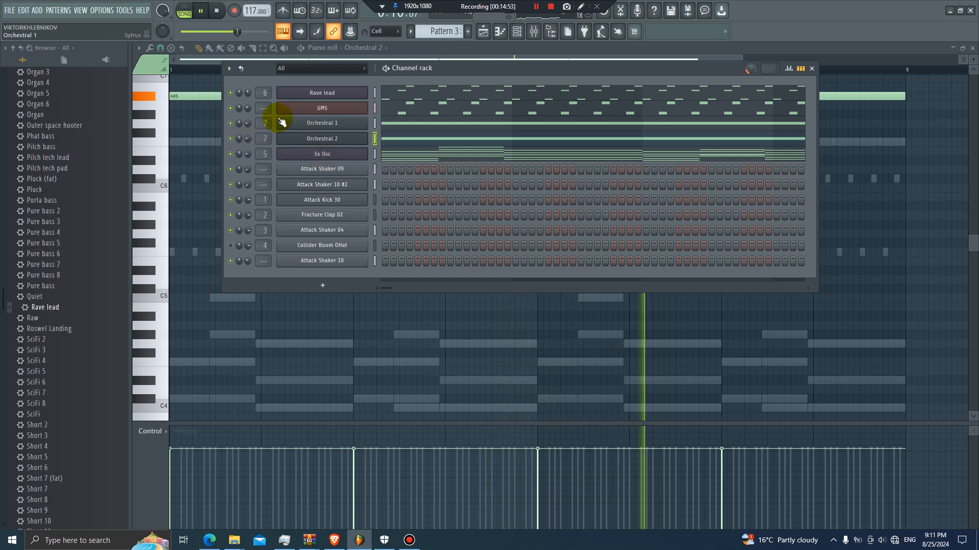
key(space)
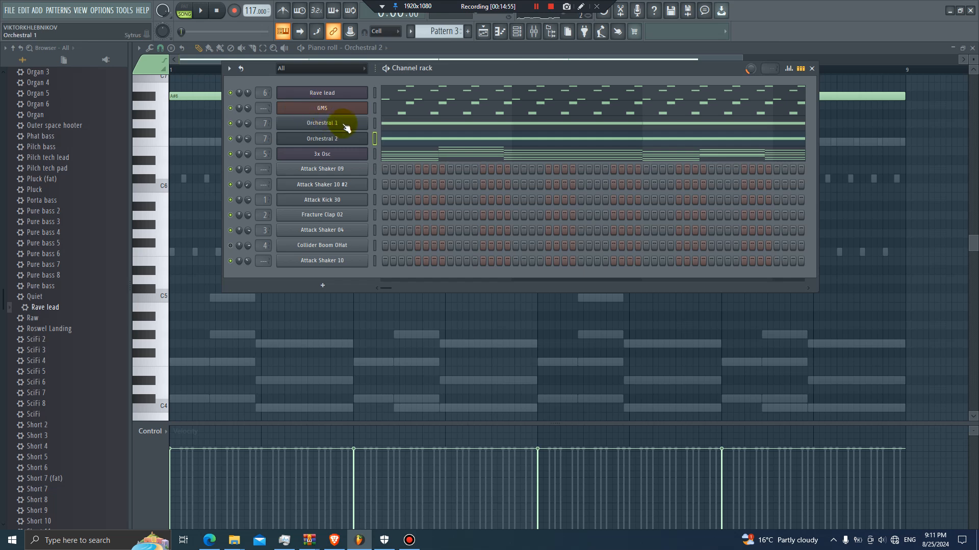
- Replace the 3x Osc chord channel with Harmless and load its Bit Wobbly AG preset
right_click(340, 153)
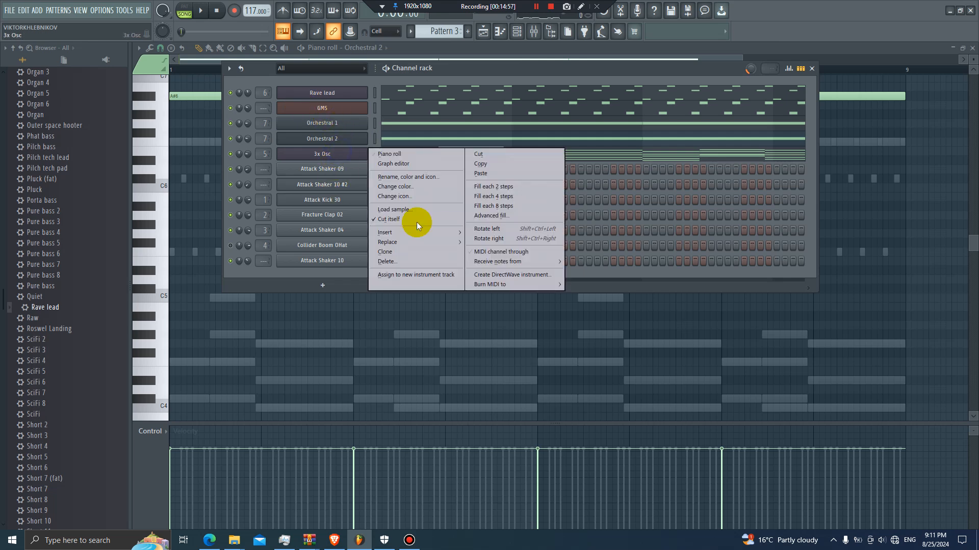
mouse_move(446, 243)
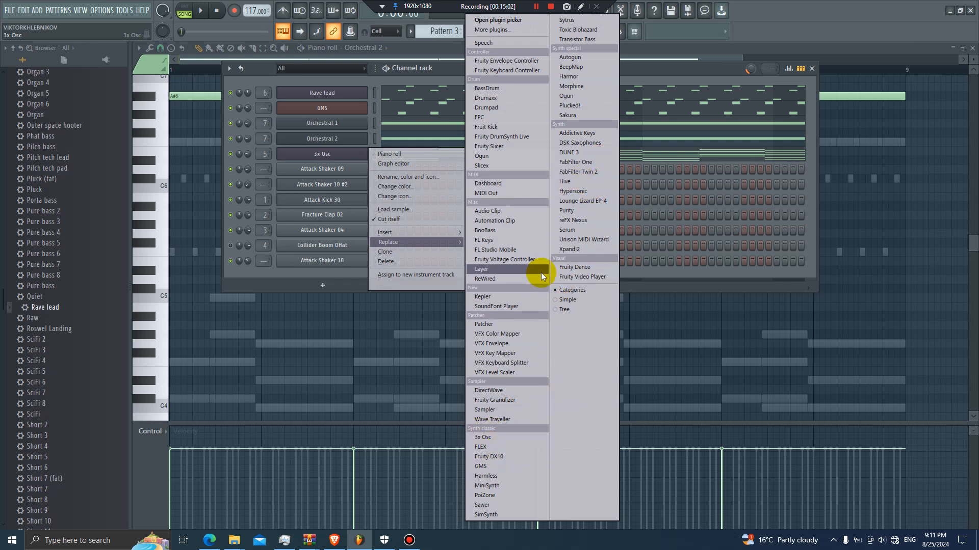
click(508, 478)
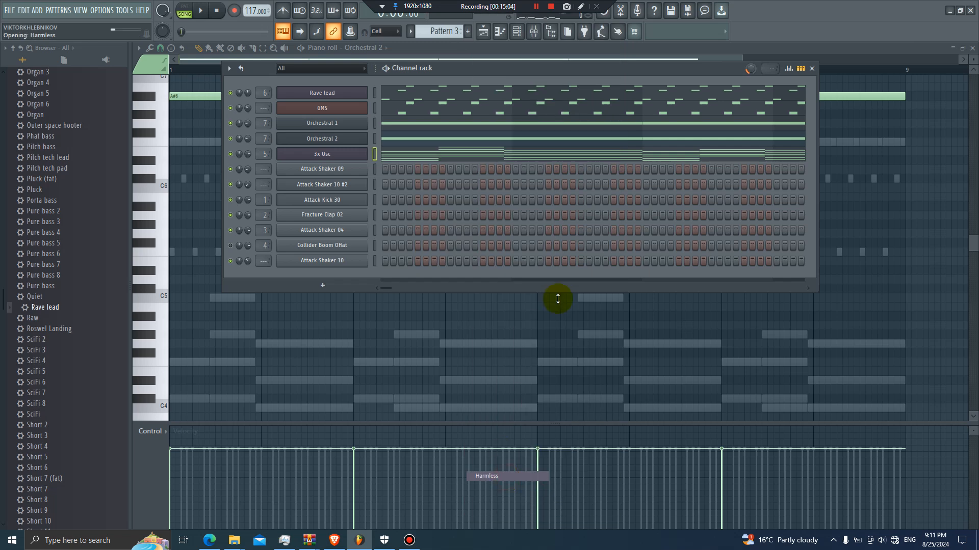
click(694, 142)
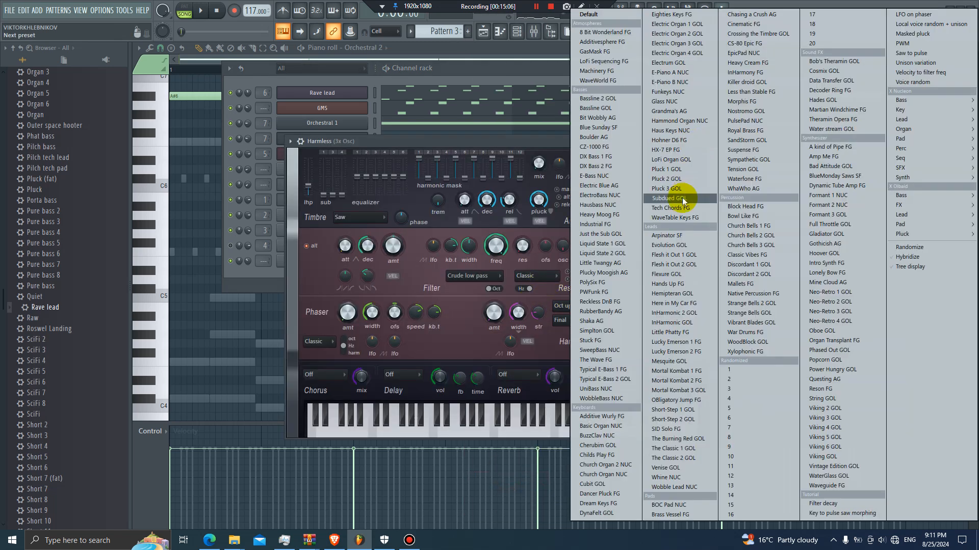
click(603, 119)
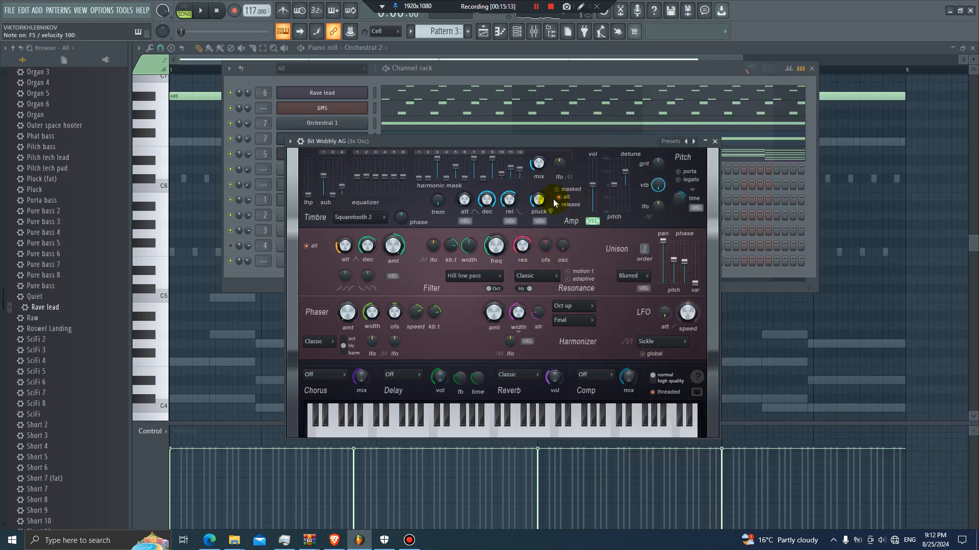
click(436, 74)
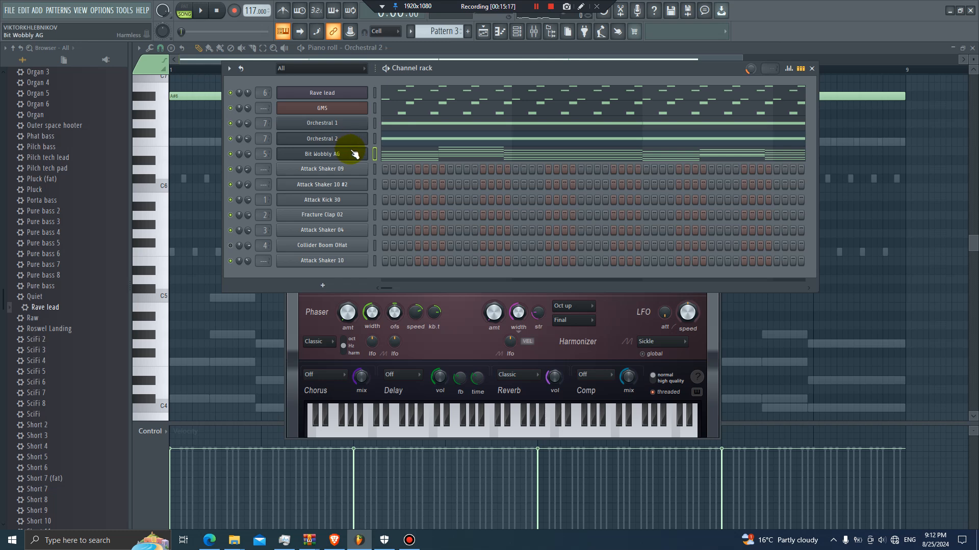
- Clone the Bit Wobbly AG channel and replace the original channel's instrument with 3x Osc
right_click(352, 152)
click(411, 242)
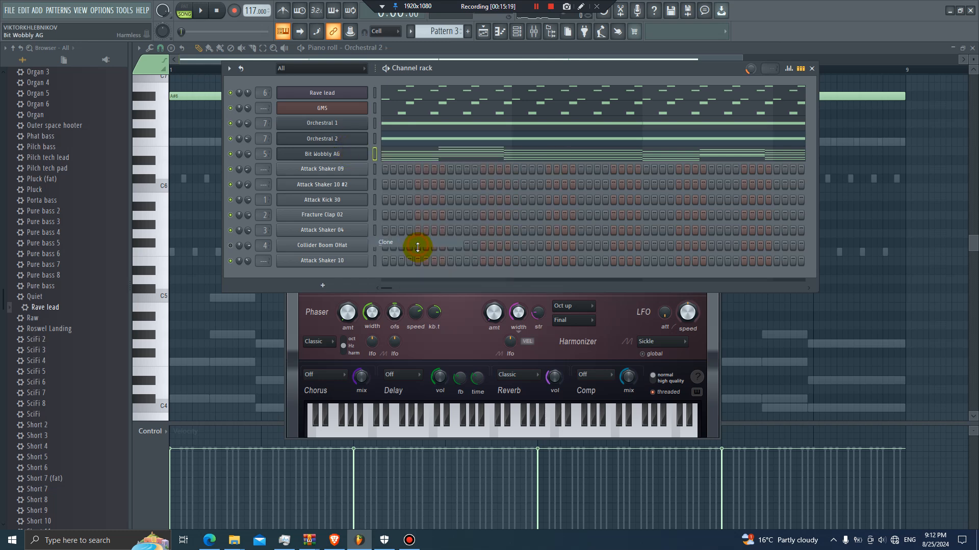
right_click(296, 154)
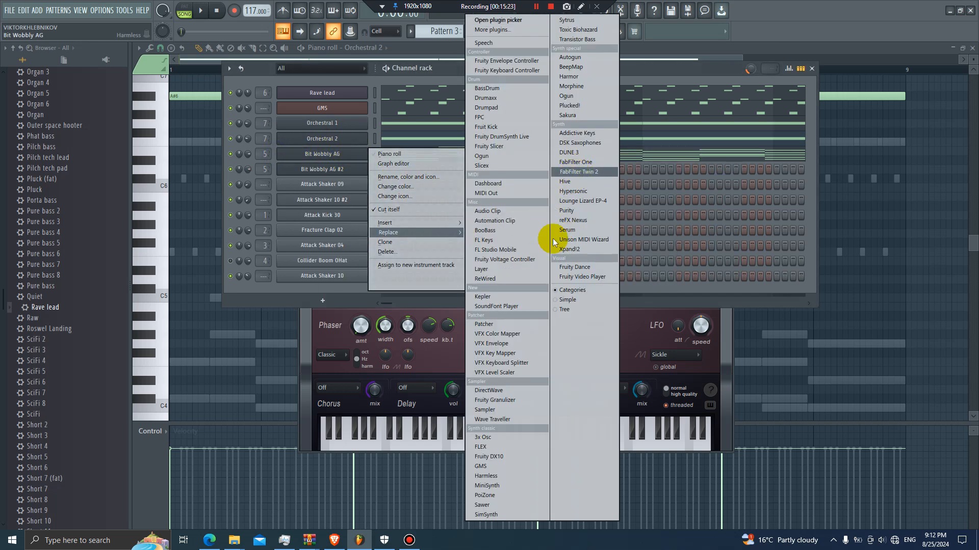
click(521, 440)
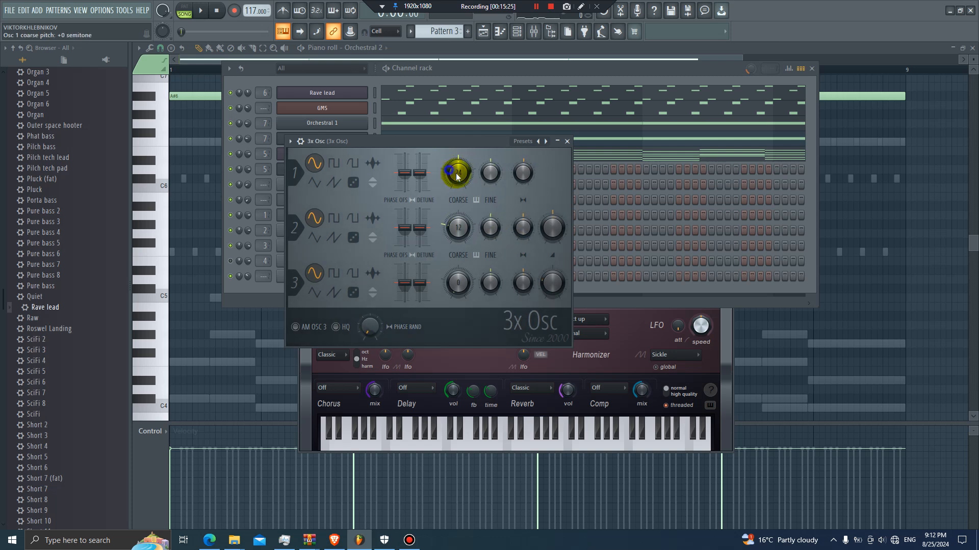
- Reset the coarse pitch of all three oscillators in 3x Osc to their defaults
right_click(456, 172)
click(470, 179)
right_click(465, 230)
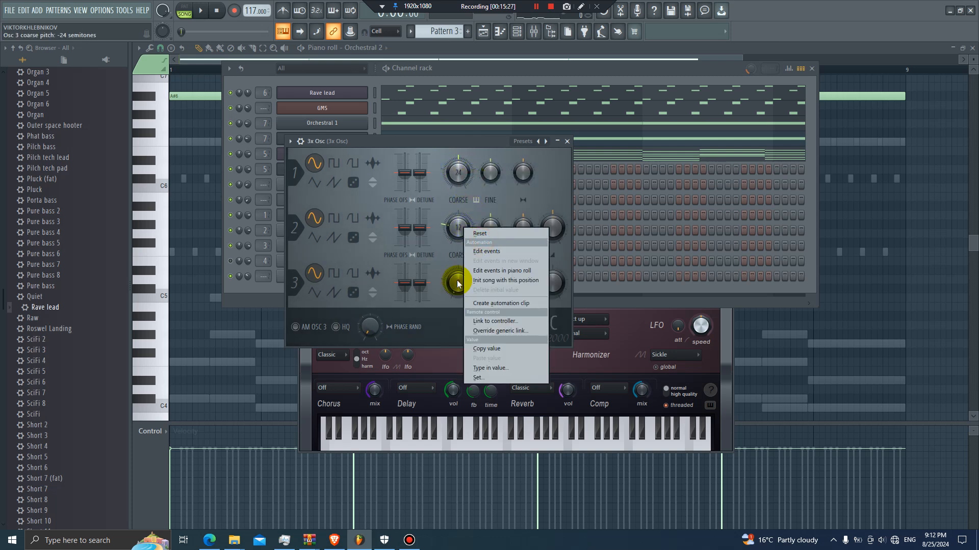
click(470, 239)
right_click(459, 281)
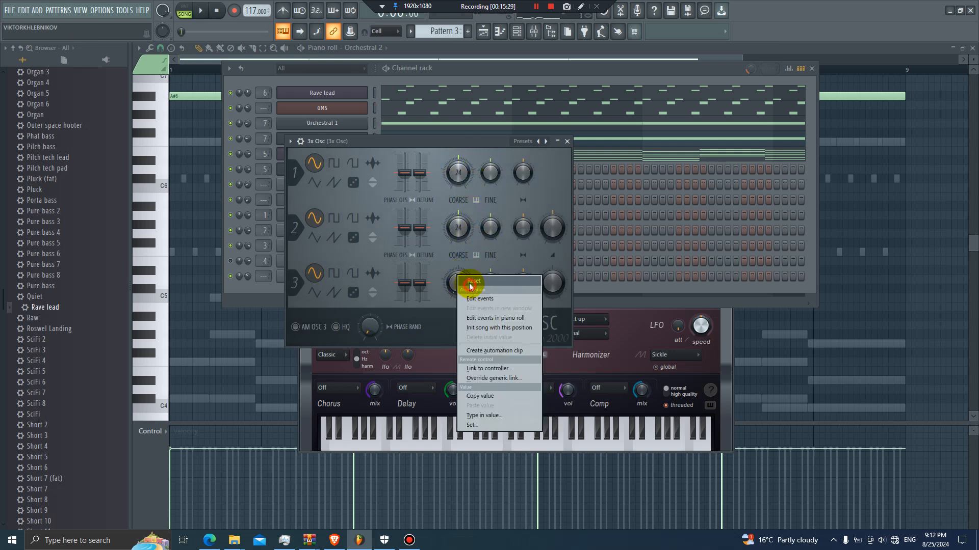
click(465, 289)
- Lower the 3x Osc channel's volume in the channel rack while the pattern plays, and stop playback
click(266, 212)
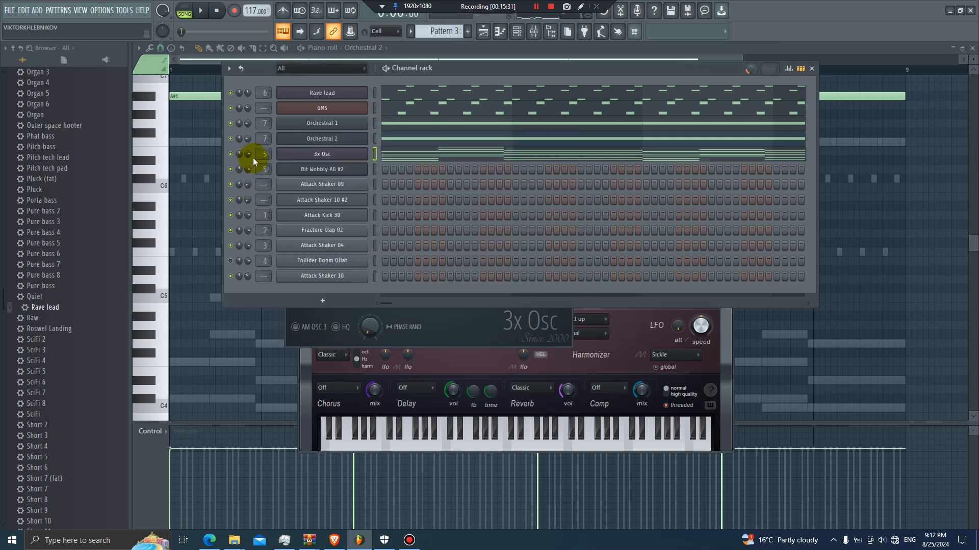
key(space)
drag(248, 155, 248, 174)
key(space)
- Route the Bit Wobbly AG #2 channel to the Master and show its Harmless editor
right_click(354, 170)
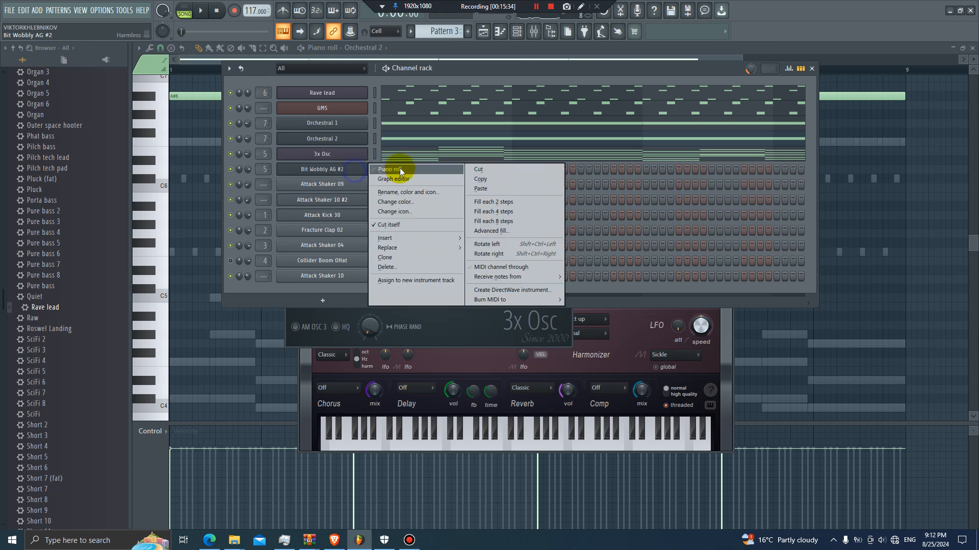
click(322, 170)
click(324, 171)
drag(264, 169, 265, 185)
click(311, 174)
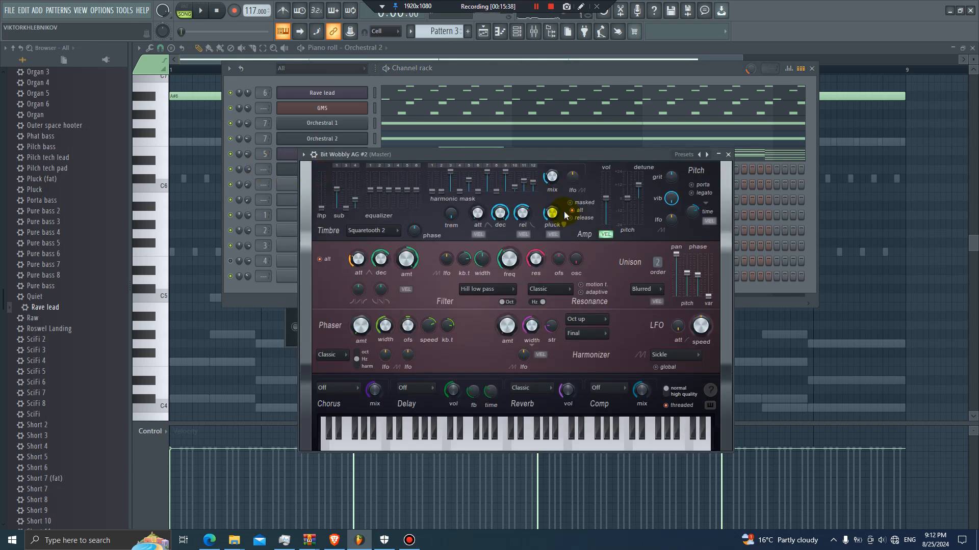
- Try a 9% pluck decay length on the Bit Wobbly AG #2 sound, play the pattern and reset the control
mouse_move(560, 210)
mouse_down()
mouse_move(560, 228)
mouse_move(551, 214)
mouse_up()
key(space)
key(space)
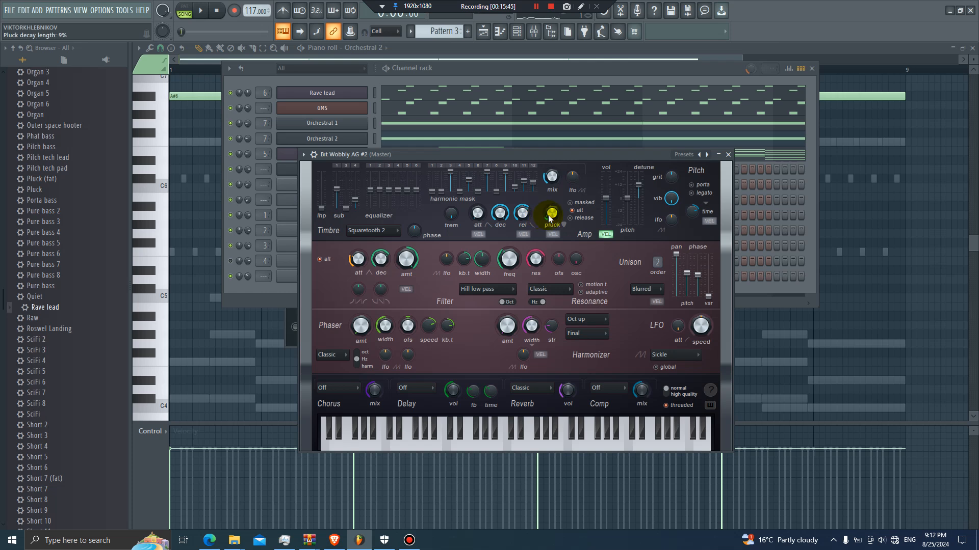
right_click(549, 218)
click(557, 218)
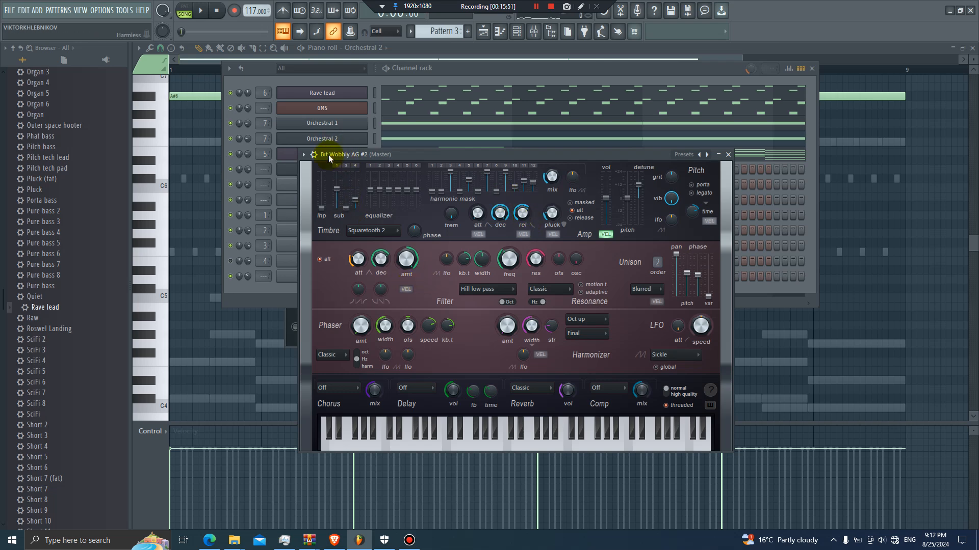
- Place three short D#3 notes, each 0:02:00 long, in bar 1 of the Bit Wobbly AG #2 piano roll
right_click(293, 170)
click(373, 170)
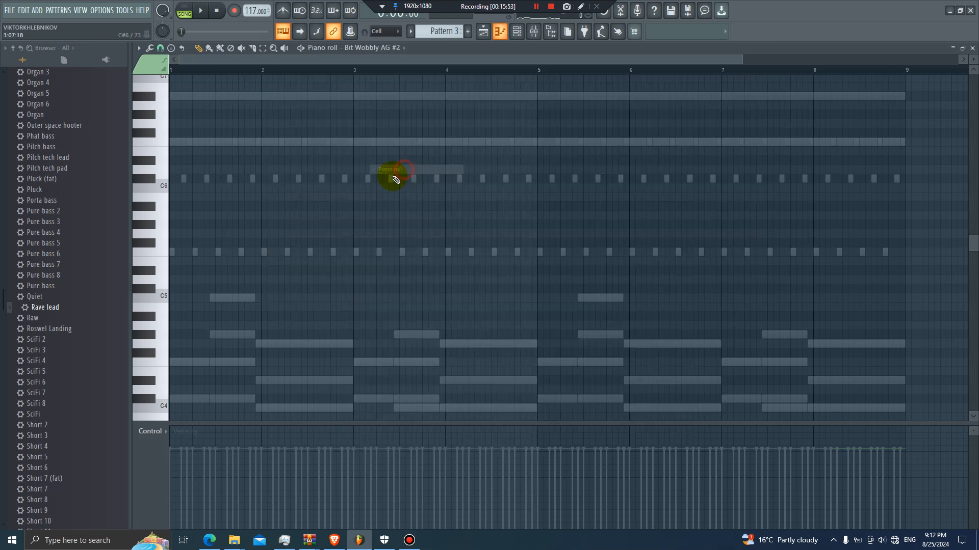
click(186, 245)
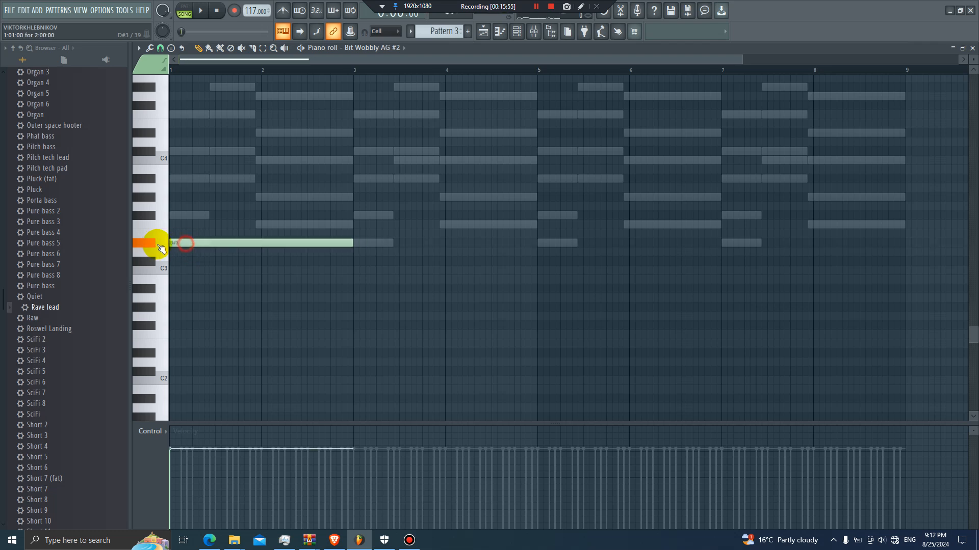
drag(349, 244, 193, 243)
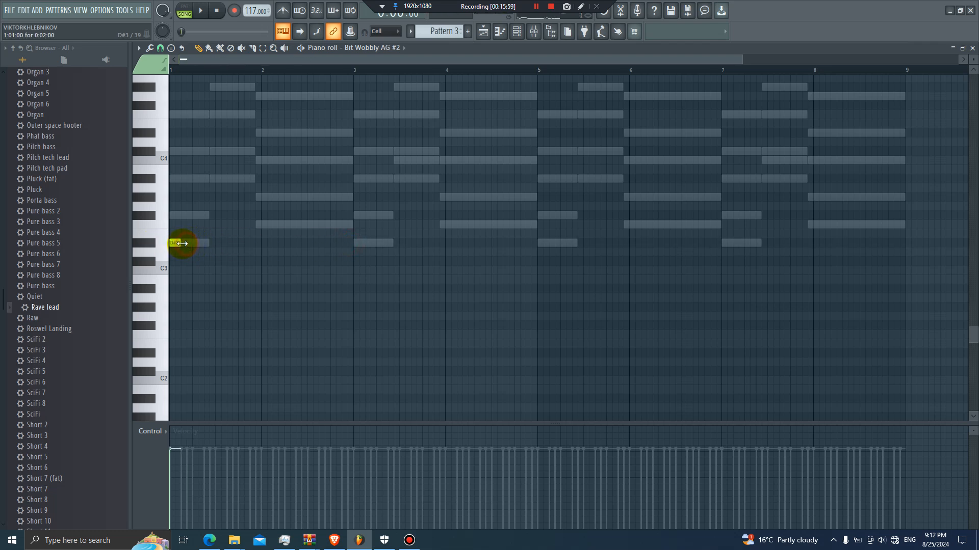
drag(174, 244, 188, 244)
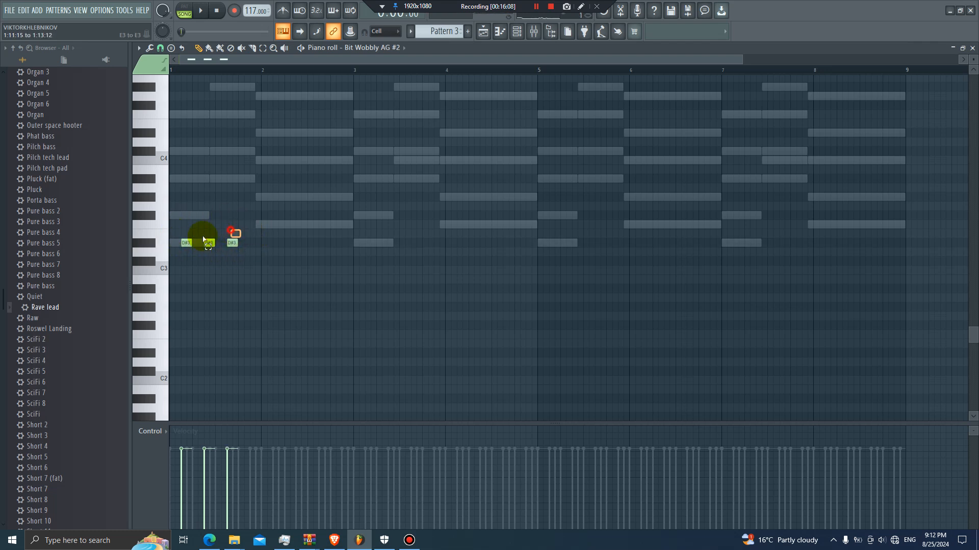
drag(203, 237, 174, 249)
- Move the third D#3 note in bar 1 earlier to 1:10:00 and audition the rhythm
key(space)
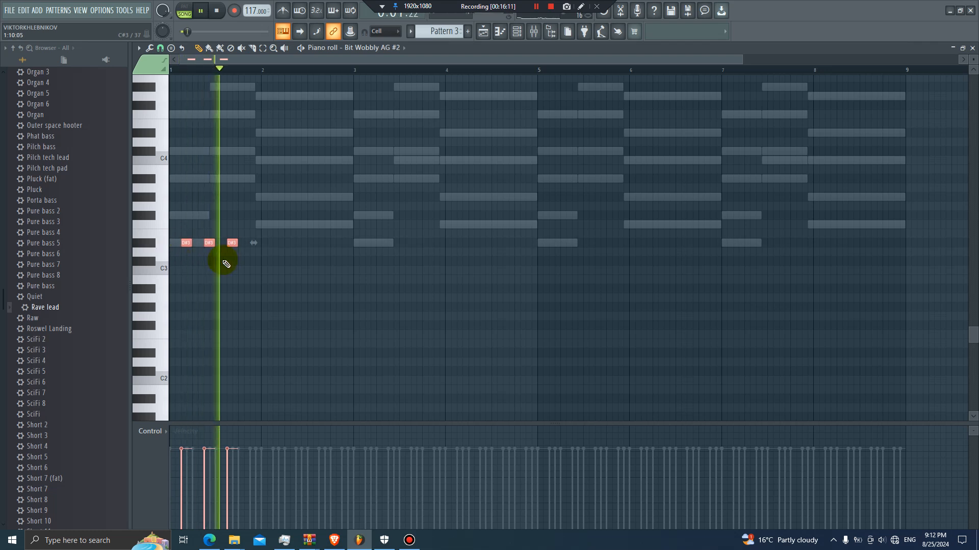
key(space)
right_click(232, 259)
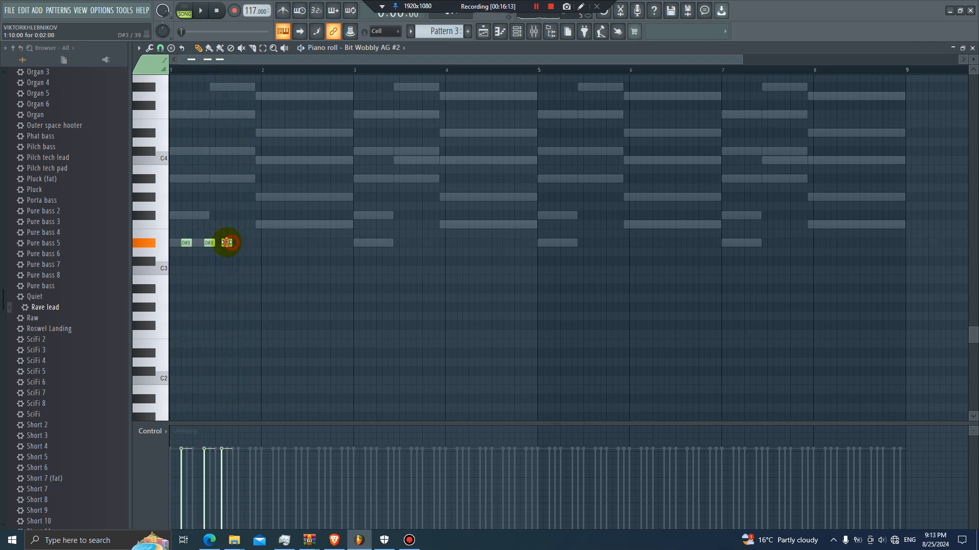
key(space)
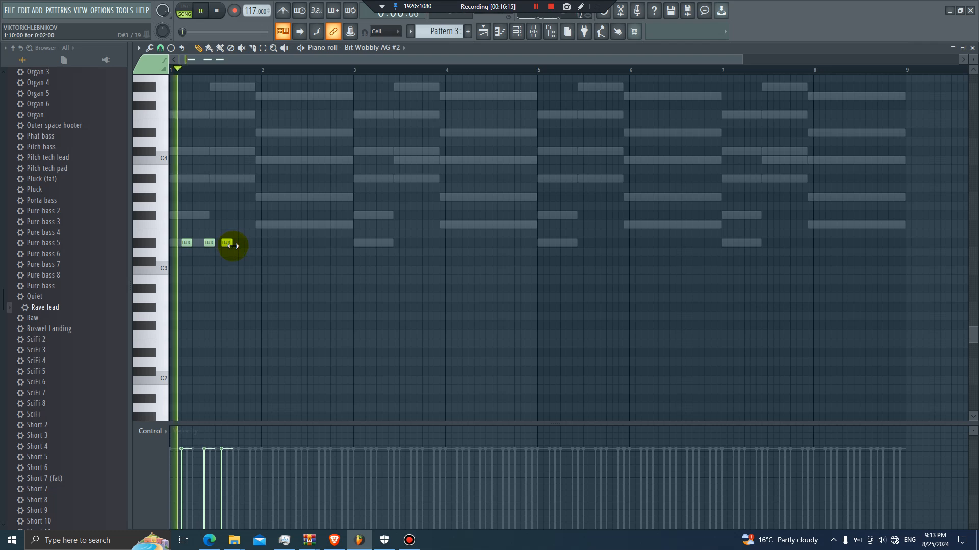
key(space)
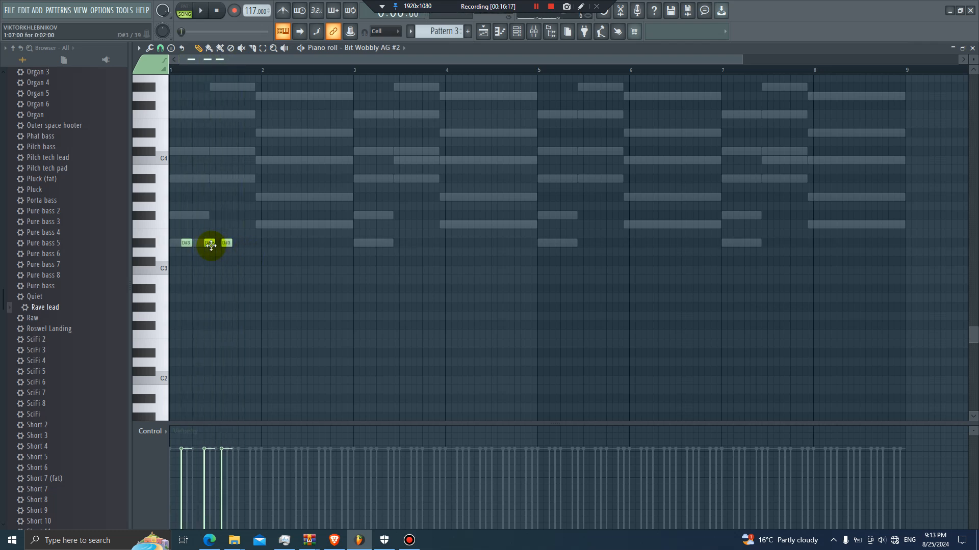
- Try starting the first D#3 note at 1:02:00 and play the pattern to compare the timing
key(space)
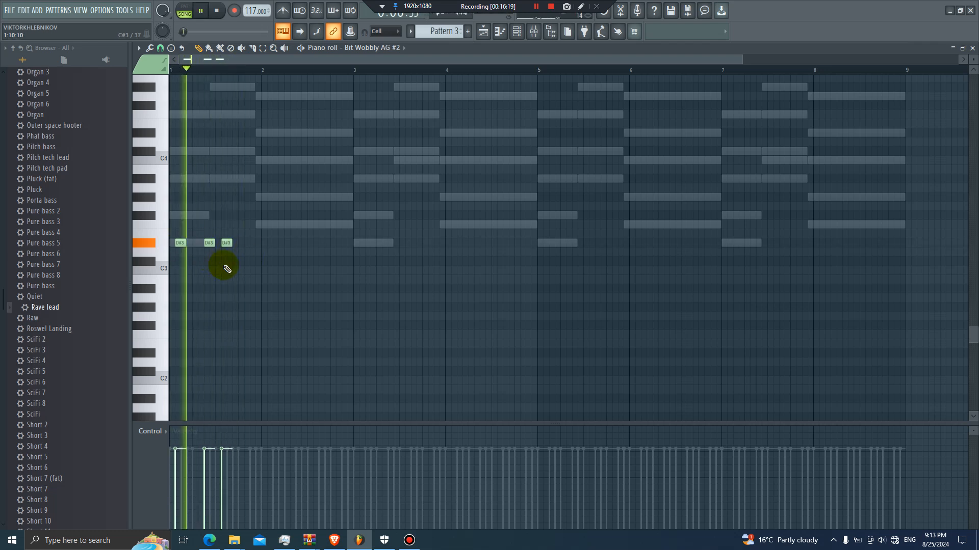
key(space)
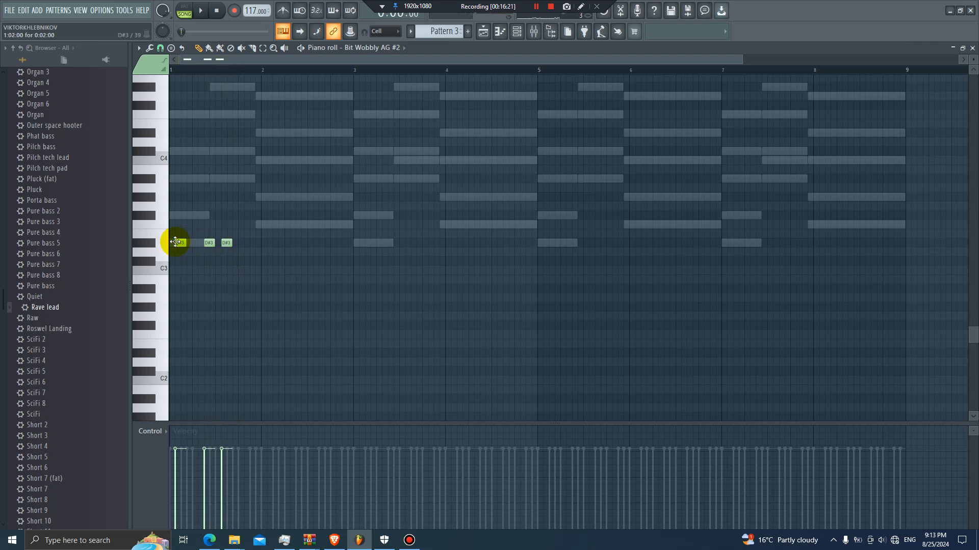
key(space)
key(space)
- Copy the three-note rhythm to bar 2 on F3 and bar 3 on D#3, raising the last note of bars 1 and 3 to A#3
drag(185, 246, 370, 248)
click(229, 246)
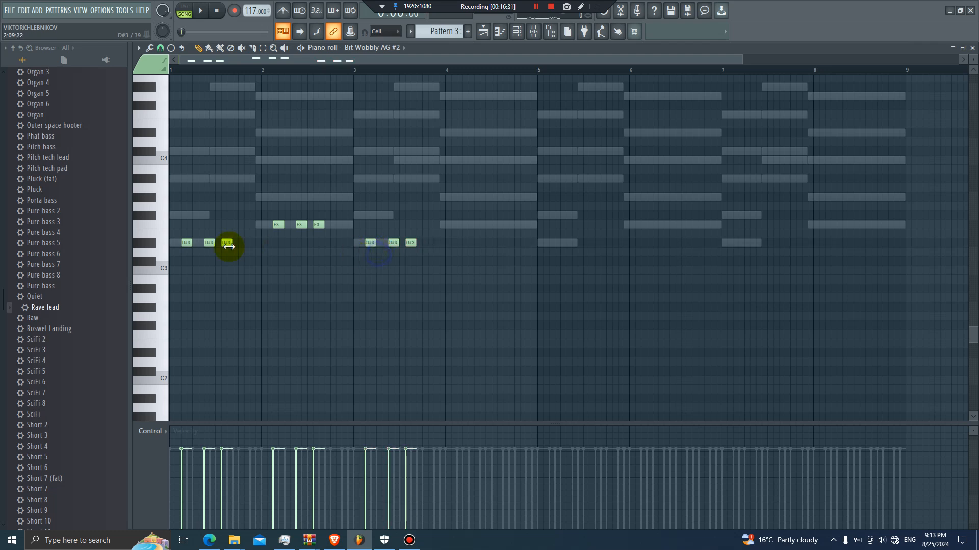
drag(226, 228, 228, 182)
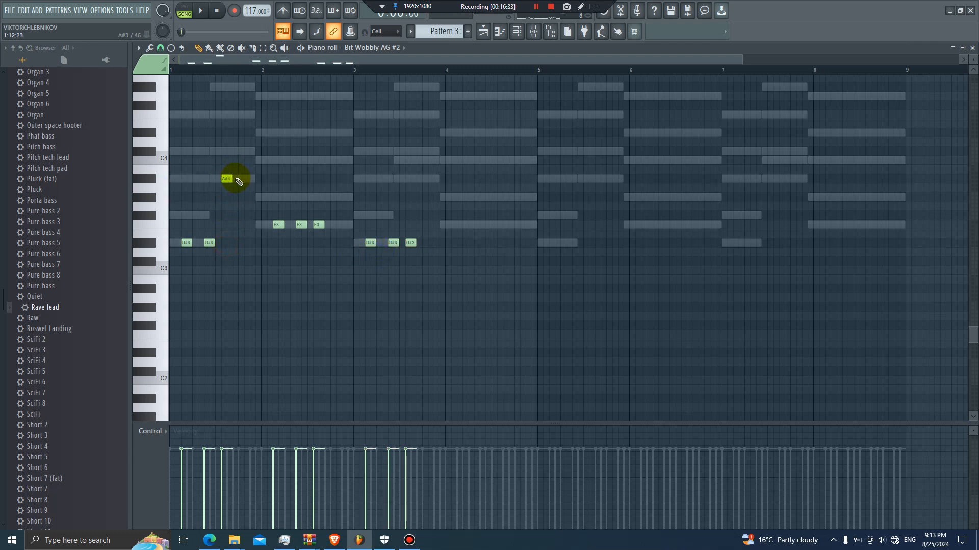
drag(410, 237, 412, 182)
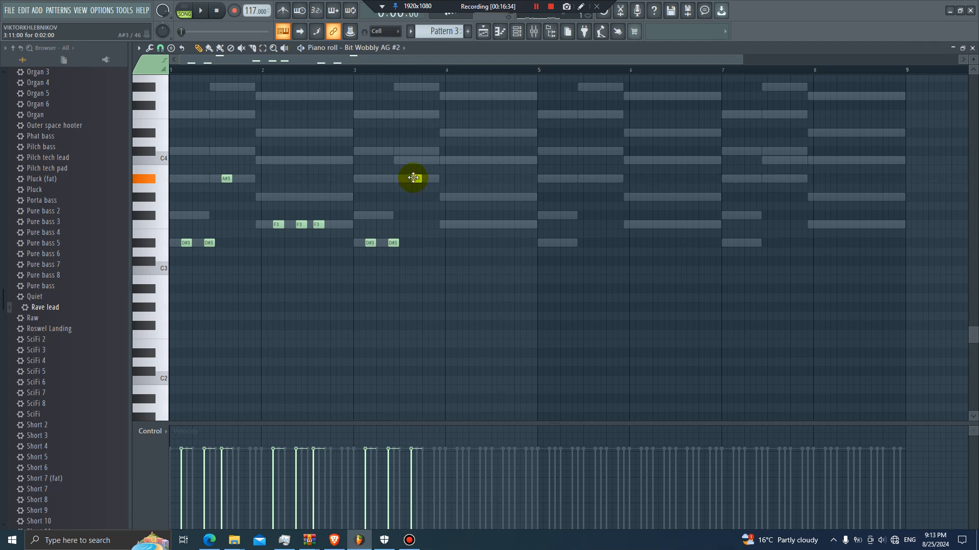
- Copy the three F3 notes from bar 2 to bar 4, and duplicate the four-bar phrase into bars 5 to 8
drag(330, 224, 458, 223)
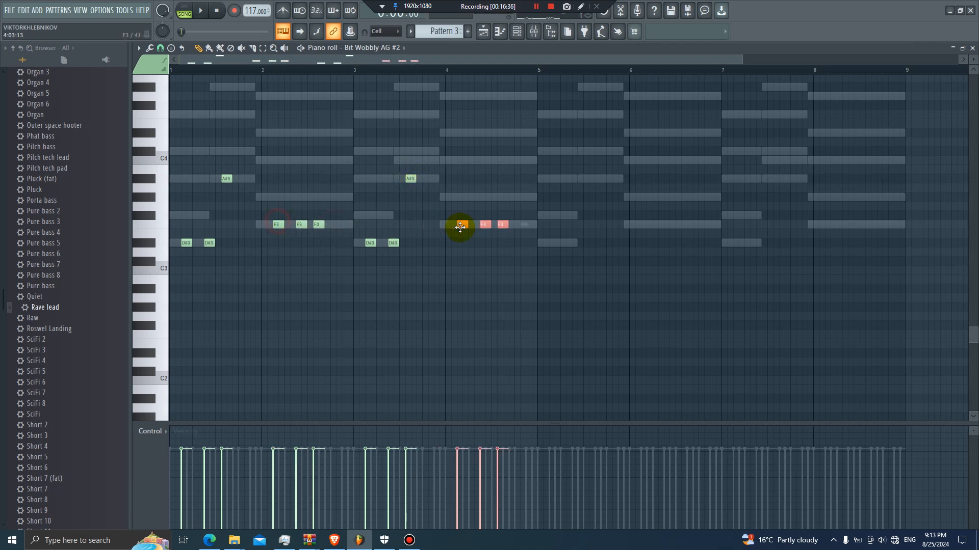
right_click(478, 238)
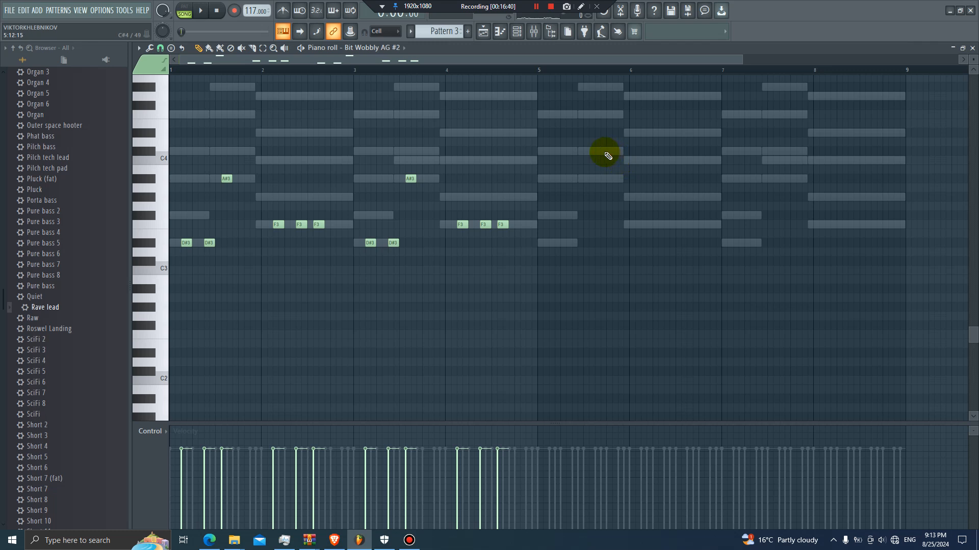
key(ctrl+b)
drag(536, 242, 553, 243)
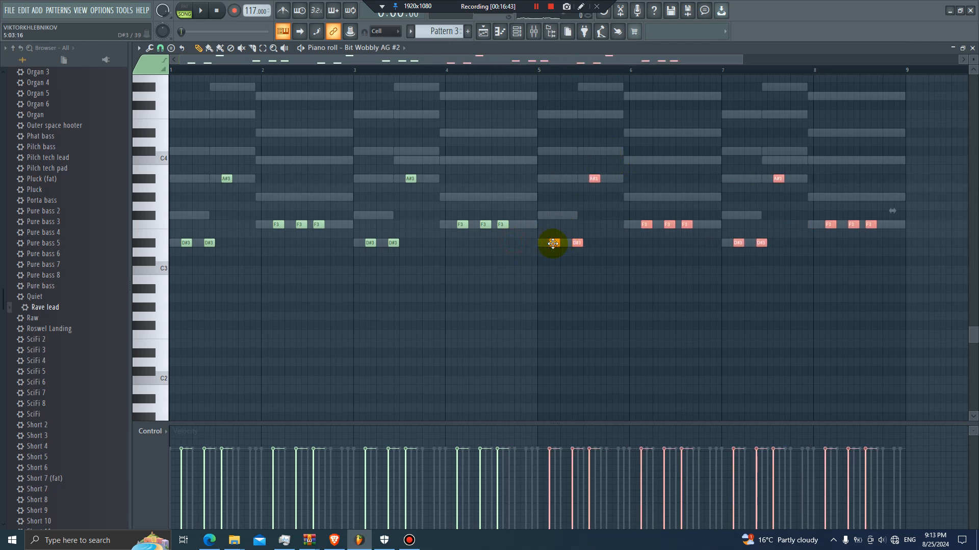
right_click(569, 229)
- Play the part and add a fourth short note to bars 1 and 2, on A#3 and F3 respectively
key(space)
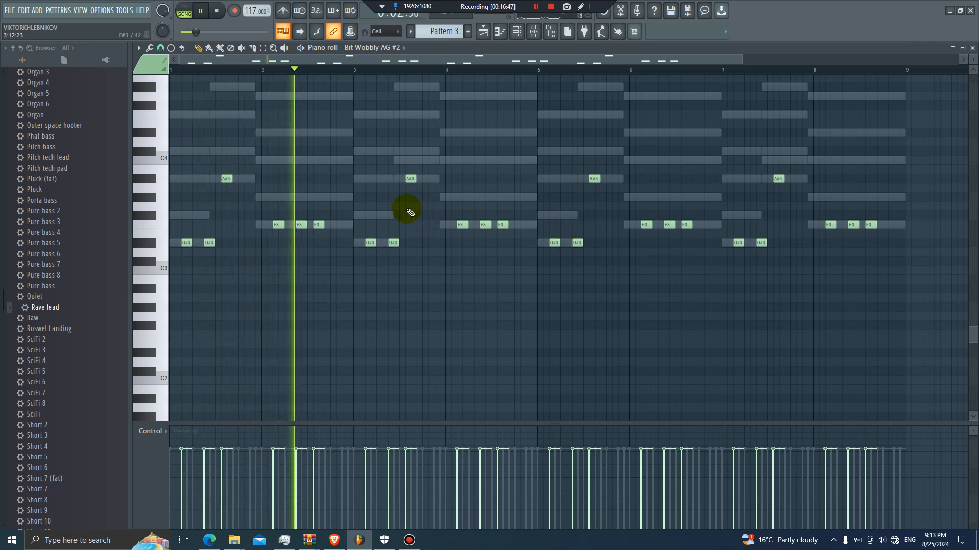
key(space)
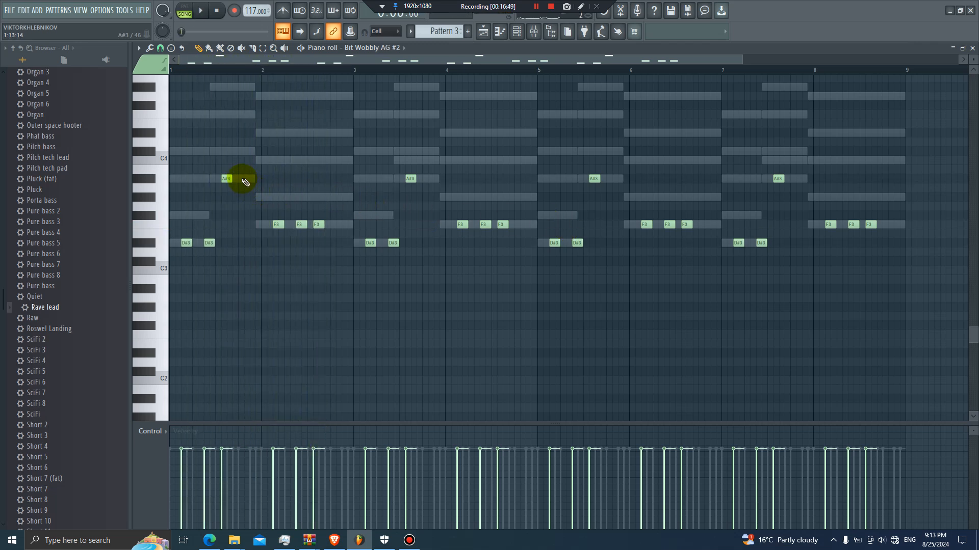
key(space)
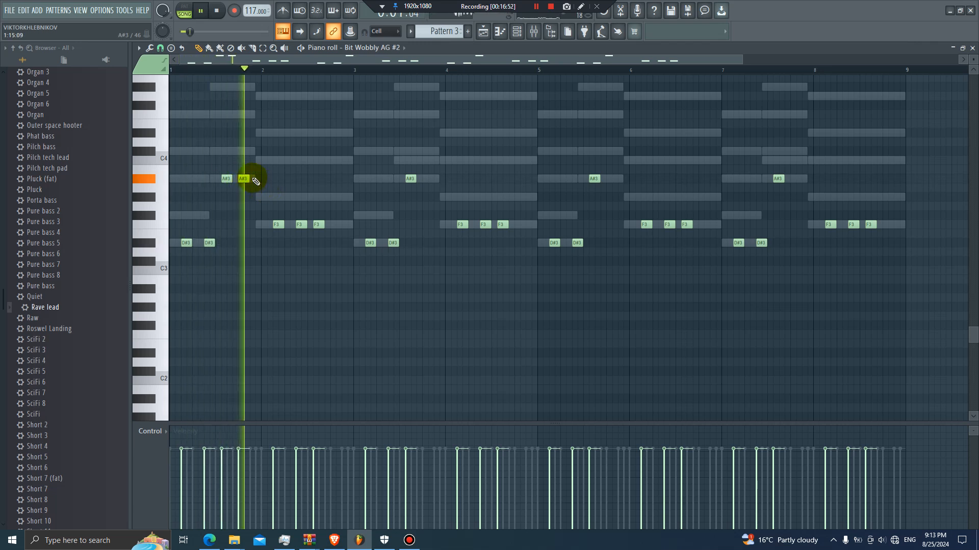
click(339, 225)
key(space)
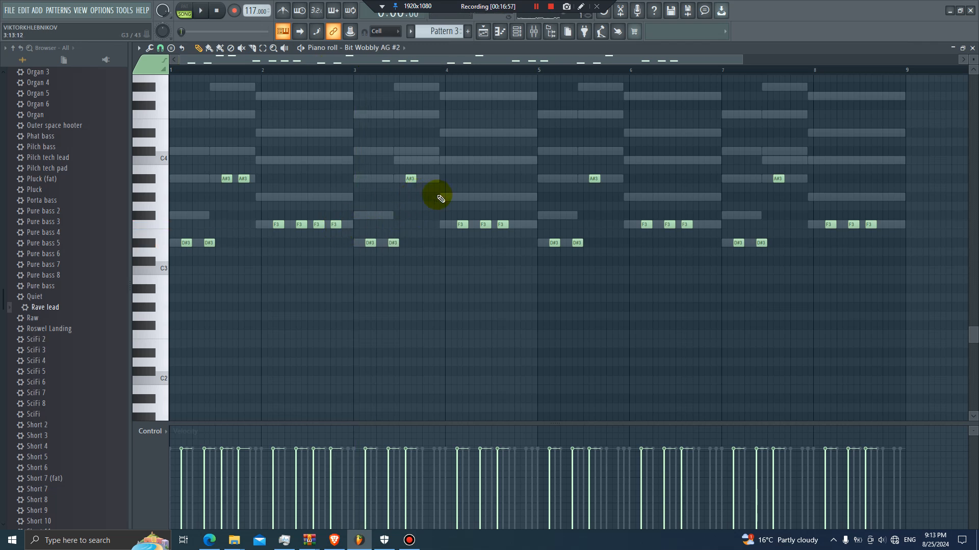
- Add matching fourth notes in bars 3 to 8 during playback, A#3 in odd bars and F3 in even bars
key(space)
click(515, 224)
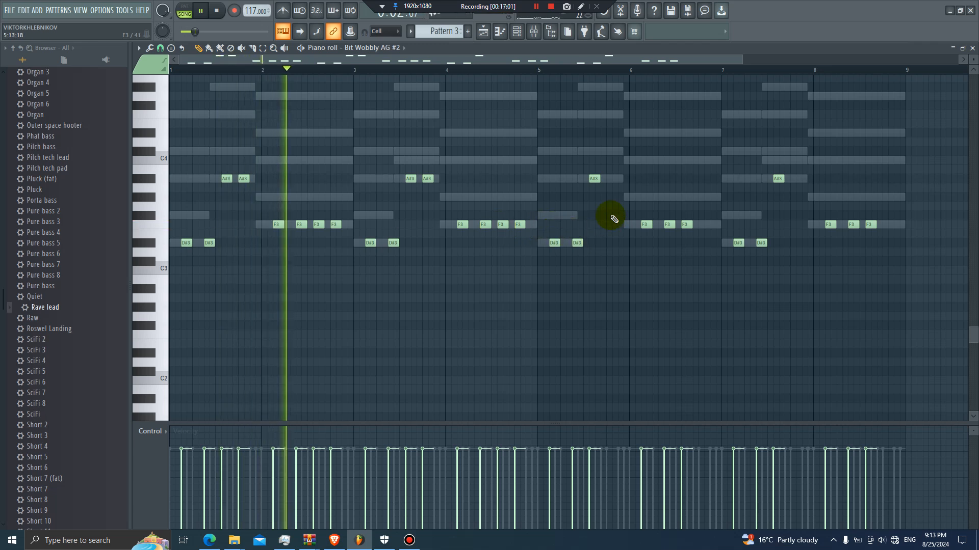
click(609, 178)
click(701, 225)
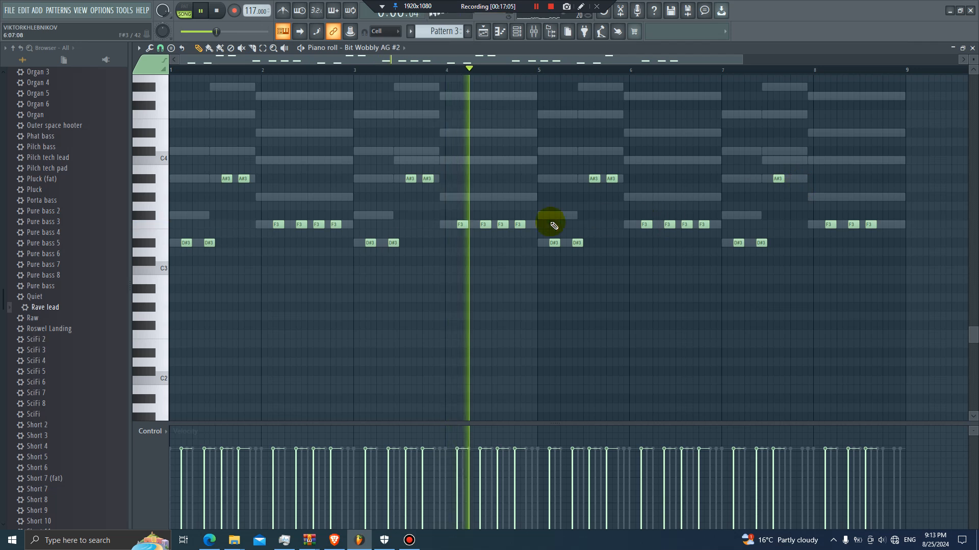
click(793, 178)
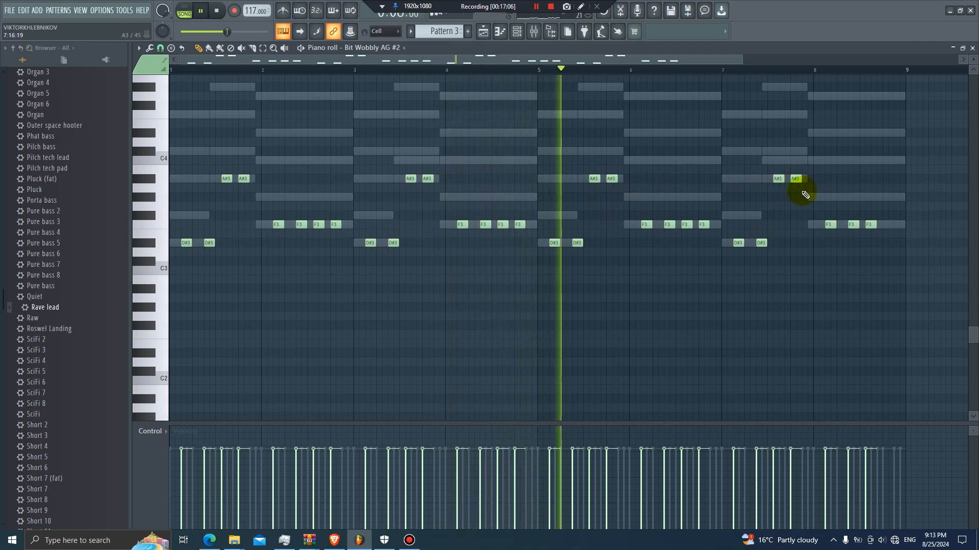
key(space)
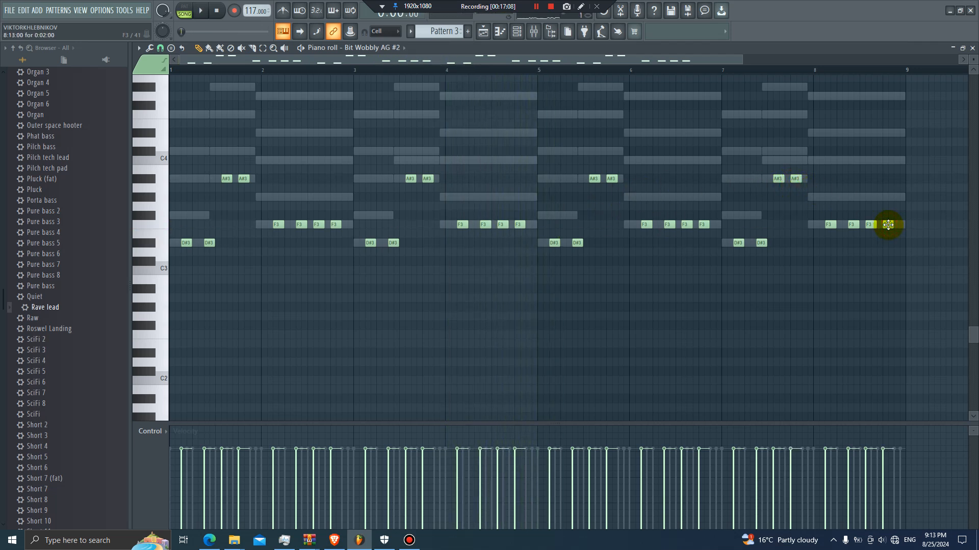
- Transpose all Bit Wobbly AG #2 notes down one octave and play the pattern
key(ctrl+Down)
key(space)
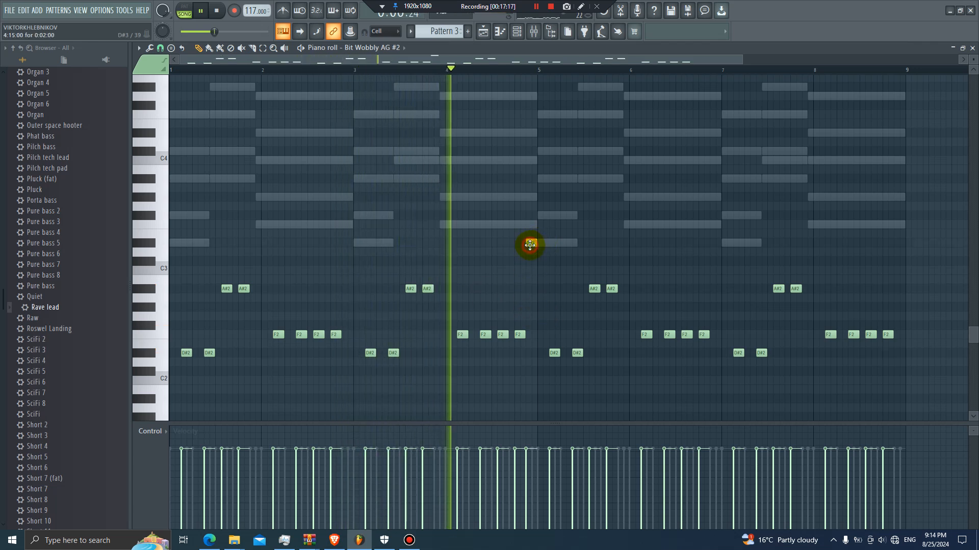
- Add a short D#3 note at 4:15:00 and raise the last F2 note of bar 6 one octave to F3
click(531, 242)
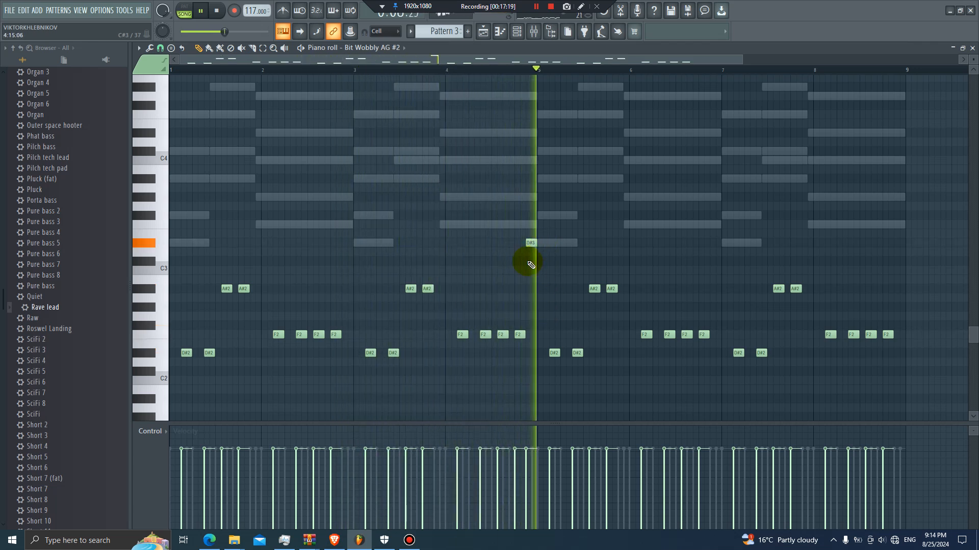
click(703, 332)
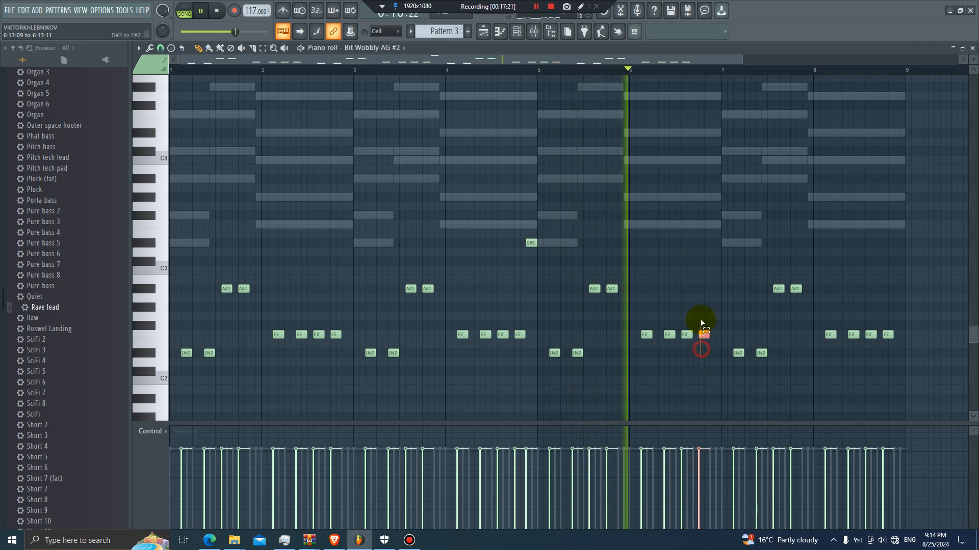
key(ctrl+Up)
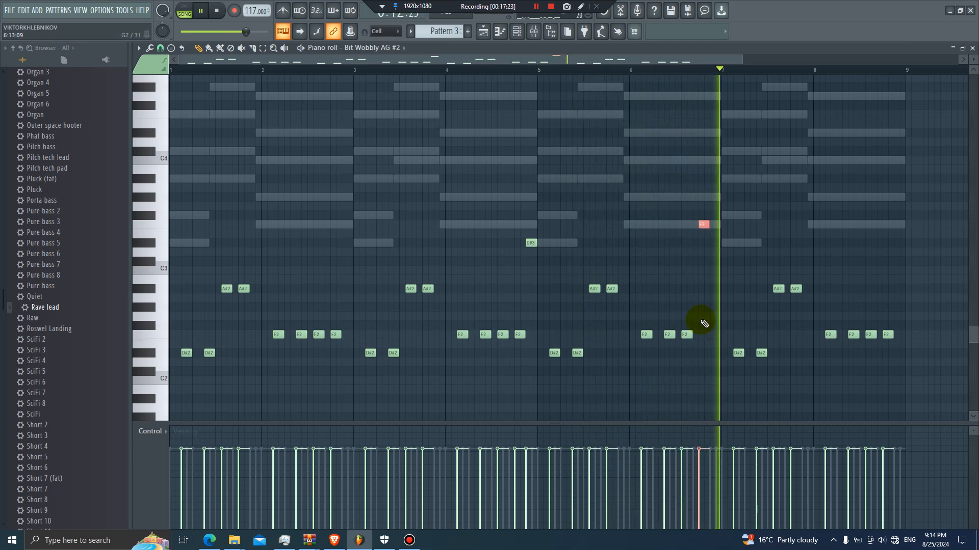
- Transpose the last note of bar 6 down one octave to F2 while the pattern plays
key(ctrl+Down)
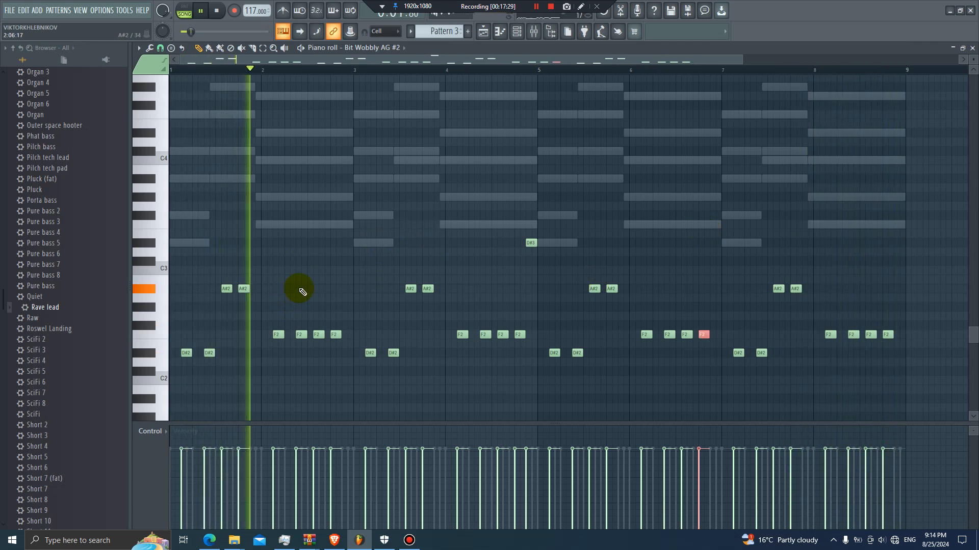
key(space)
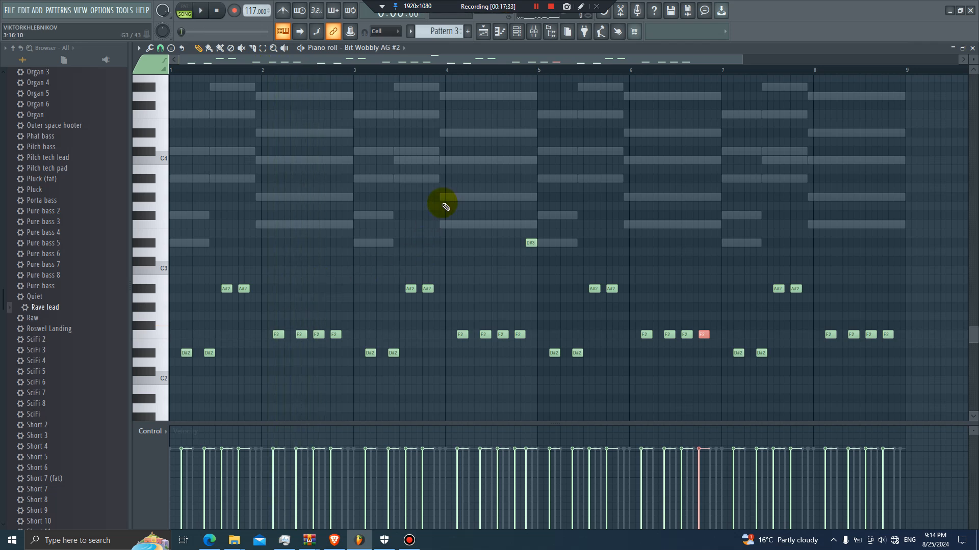
- Insert a Fruity DX10 channel above Bit Wobbly AG #2 and load its Log Drum preset
click(516, 32)
click(515, 33)
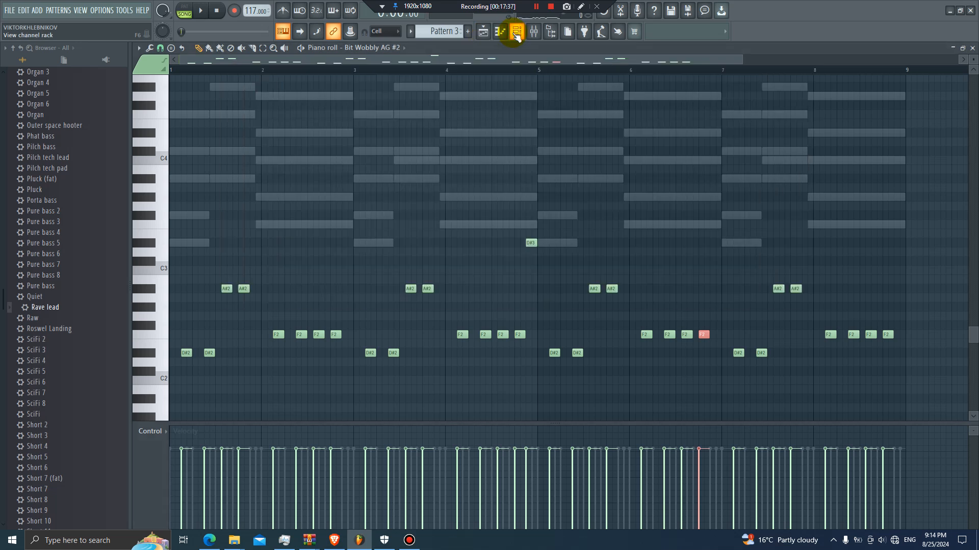
click(516, 34)
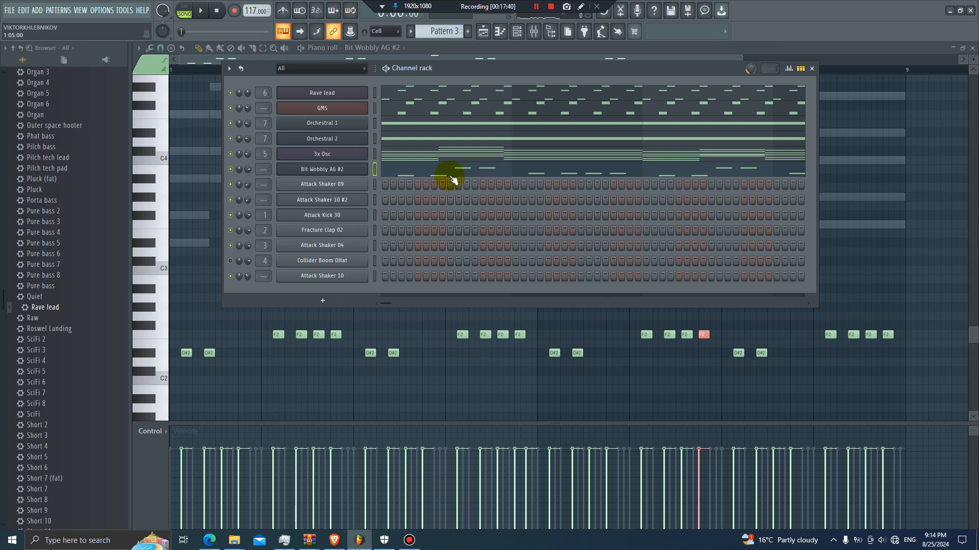
right_click(356, 168)
click(530, 178)
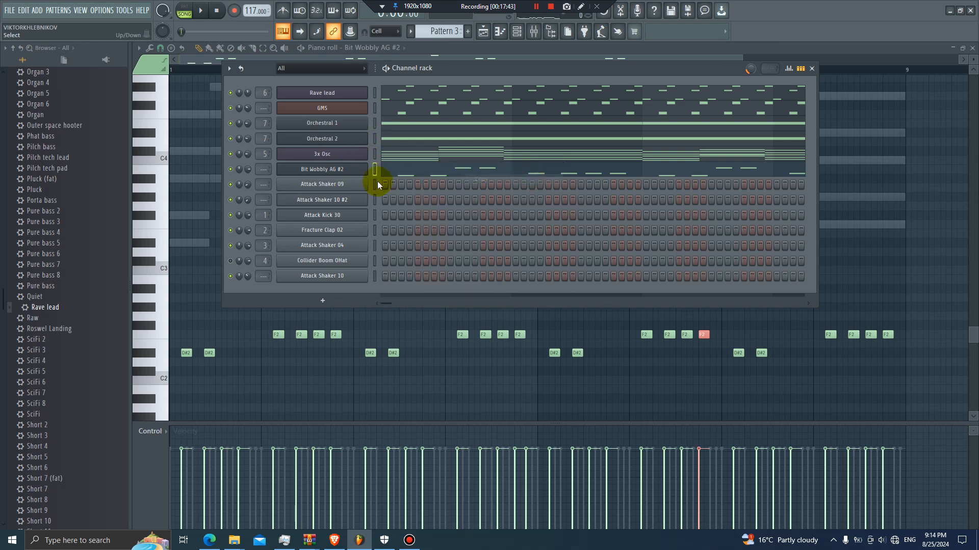
right_click(347, 173)
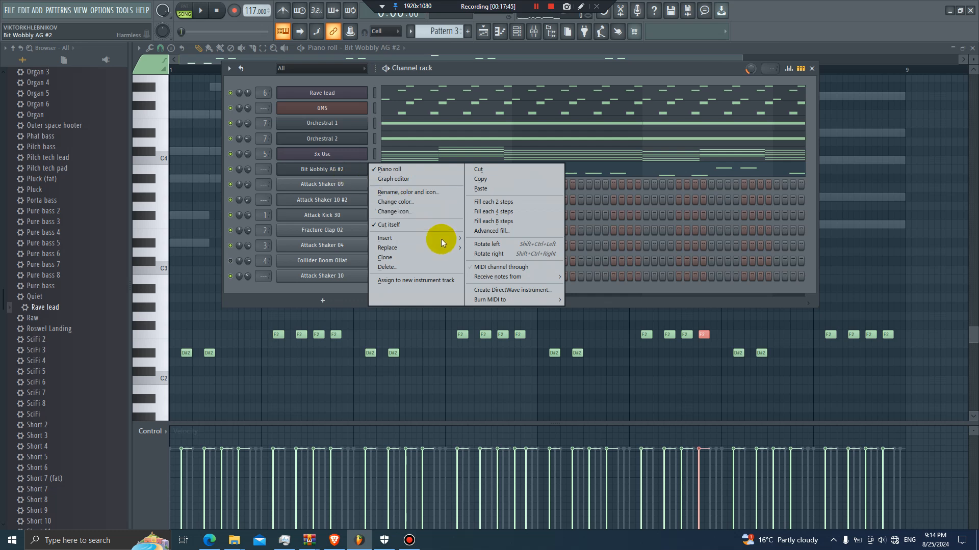
mouse_move(449, 240)
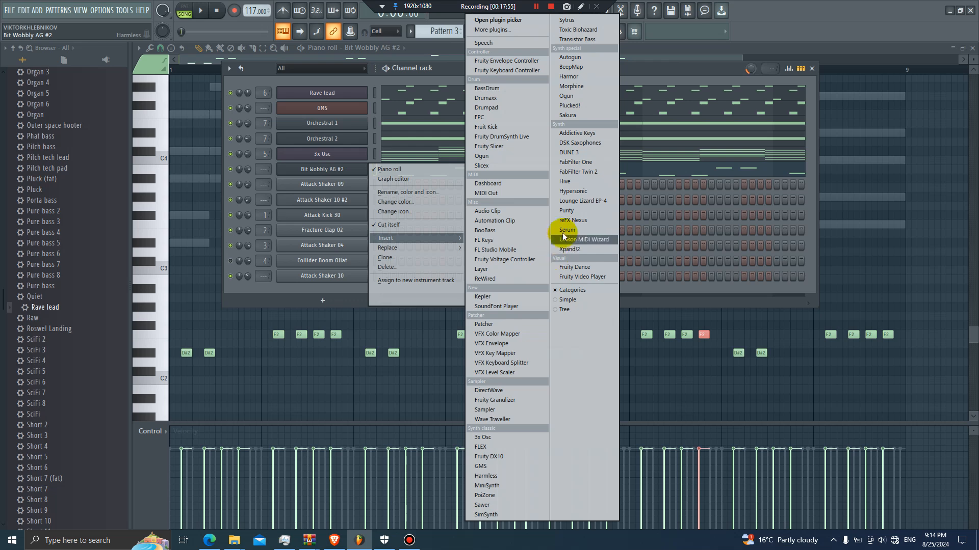
click(513, 455)
drag(384, 106, 689, 121)
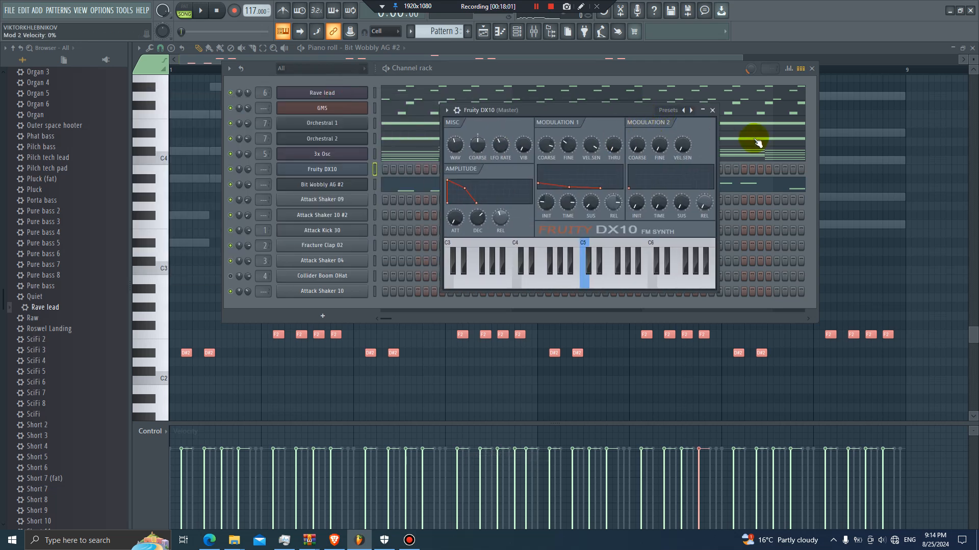
click(691, 111)
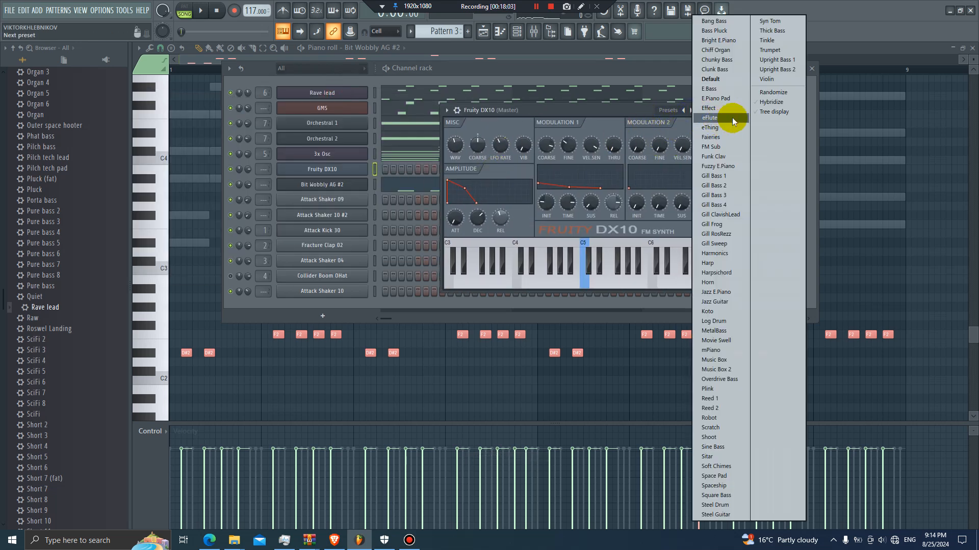
click(714, 321)
- Copy the Bit Wobbly AG #2 notes into the Log Drum channel
right_click(356, 187)
click(488, 196)
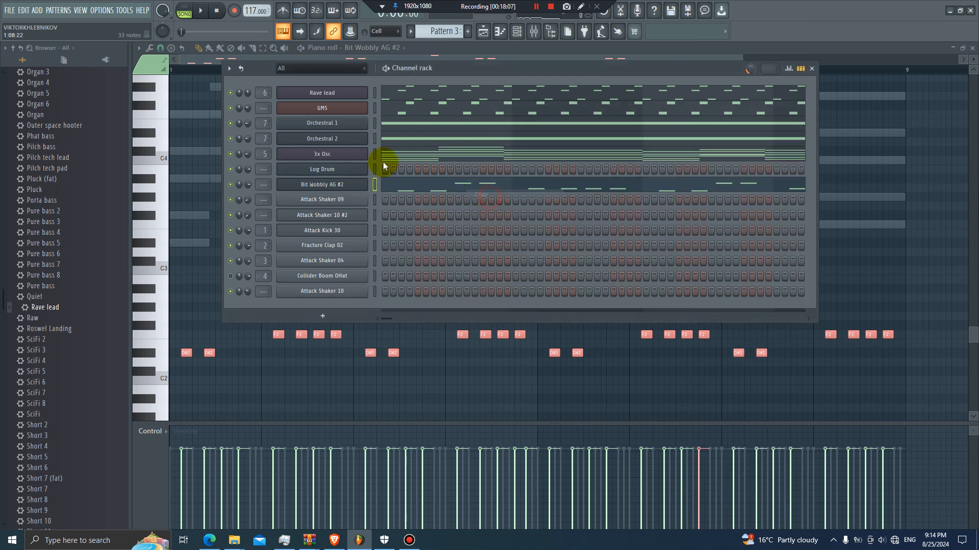
right_click(357, 169)
click(500, 188)
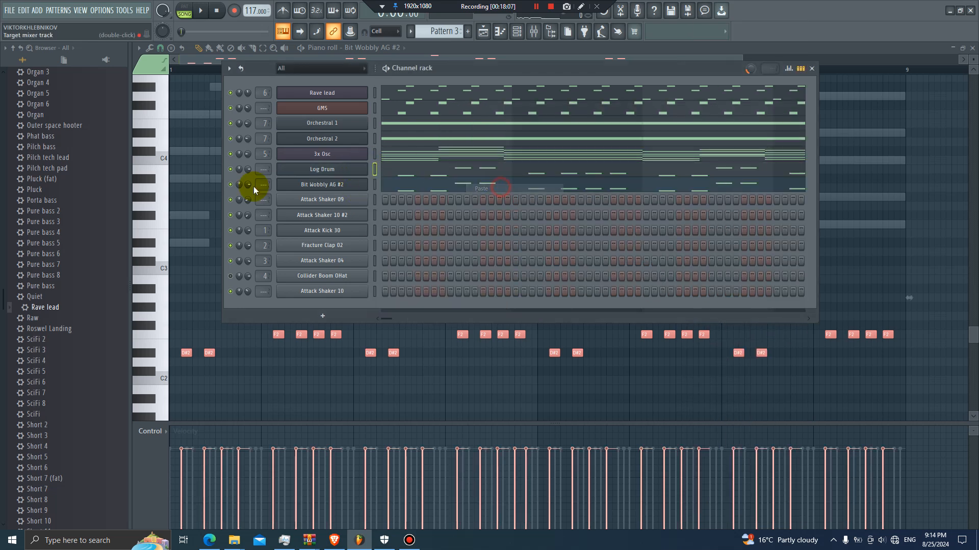
- Transpose all Log Drum notes up one octave and play the pattern
click(400, 176)
key(ctrl+Up)
key(space)
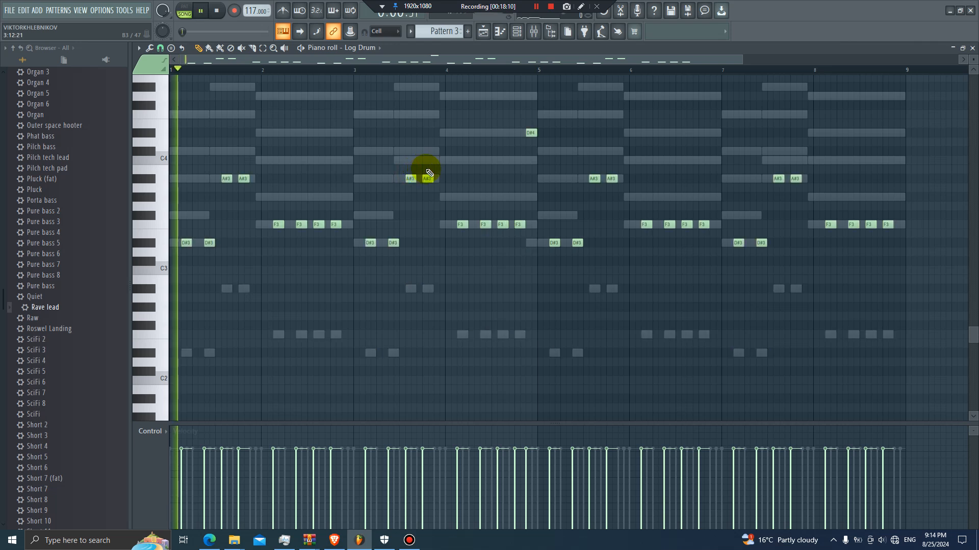
- Solo the Log Drum channel and play it
click(514, 36)
key(space)
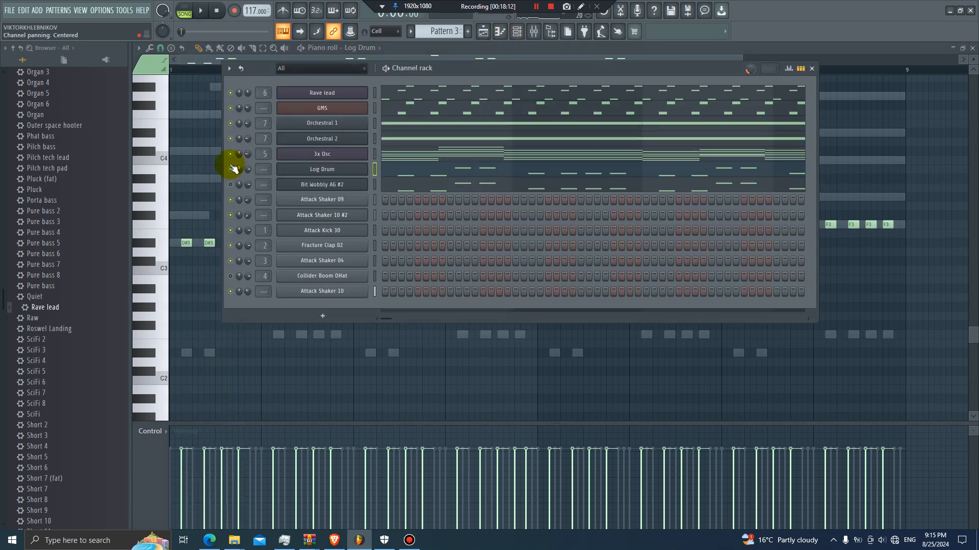
right_click(232, 169)
click(257, 175)
key(space)
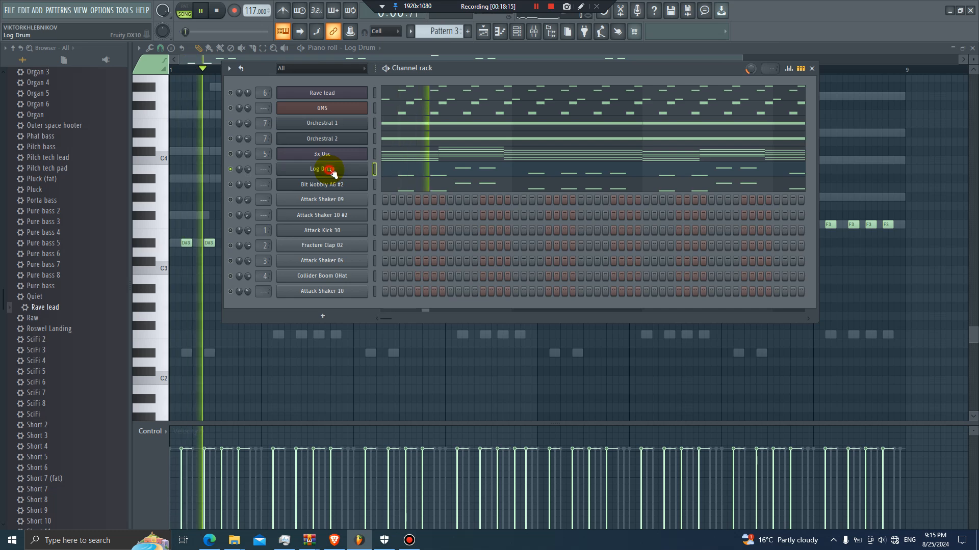
- Adjust the Log Drum's amplitude decay and Modulation 1 envelope in Fruity DX10 while it plays
click(333, 171)
key(space)
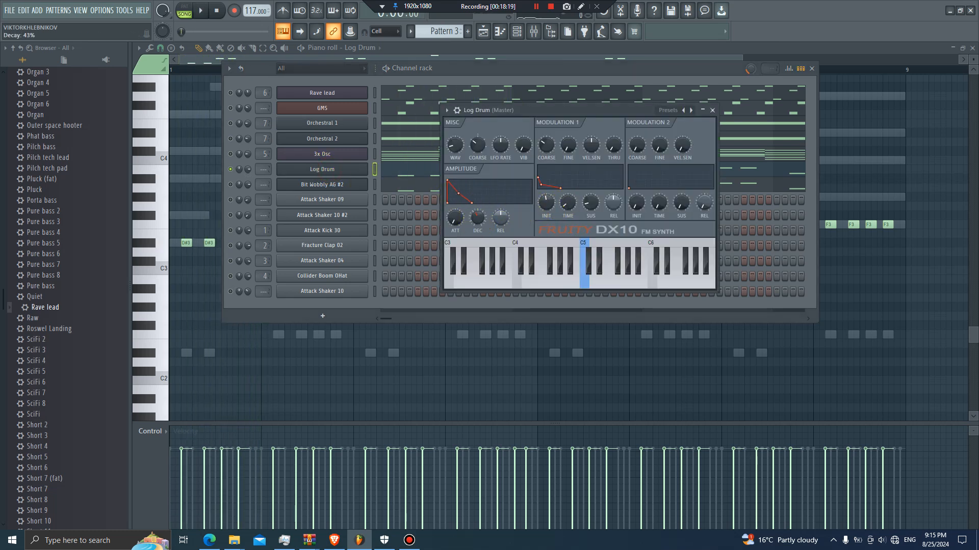
key(space)
mouse_move(478, 218)
mouse_down()
mouse_move(572, 205)
mouse_move(480, 223)
mouse_up()
drag(547, 202, 589, 208)
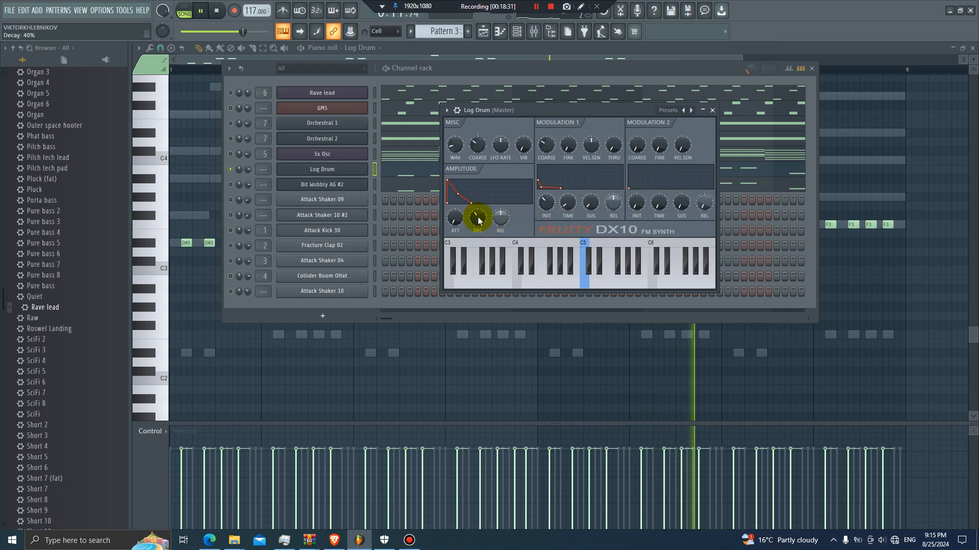
mouse_move(479, 220)
mouse_down()
mouse_move(479, 211)
mouse_move(478, 232)
mouse_move(479, 213)
mouse_up()
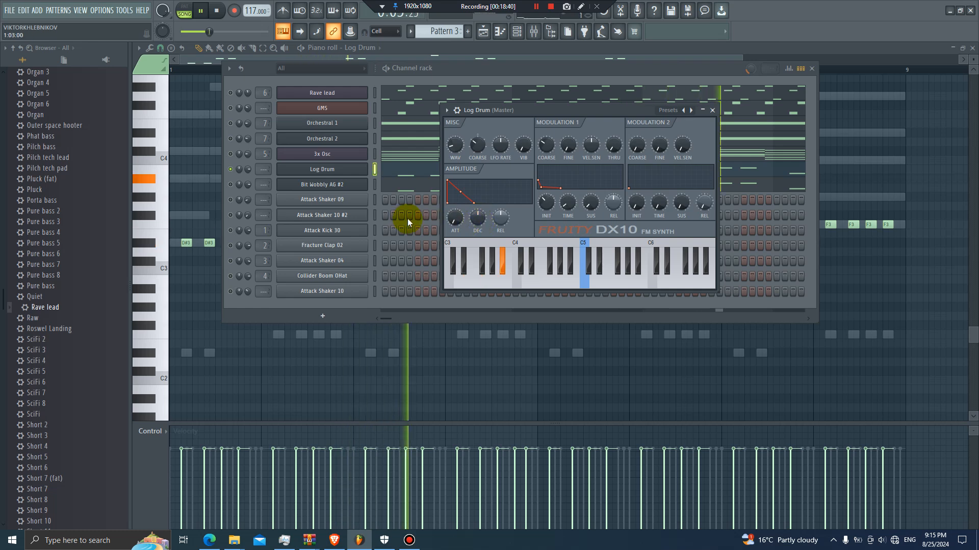
- Stop playback and route the Log Drum channel to a free mixer track
key(space)
click(446, 110)
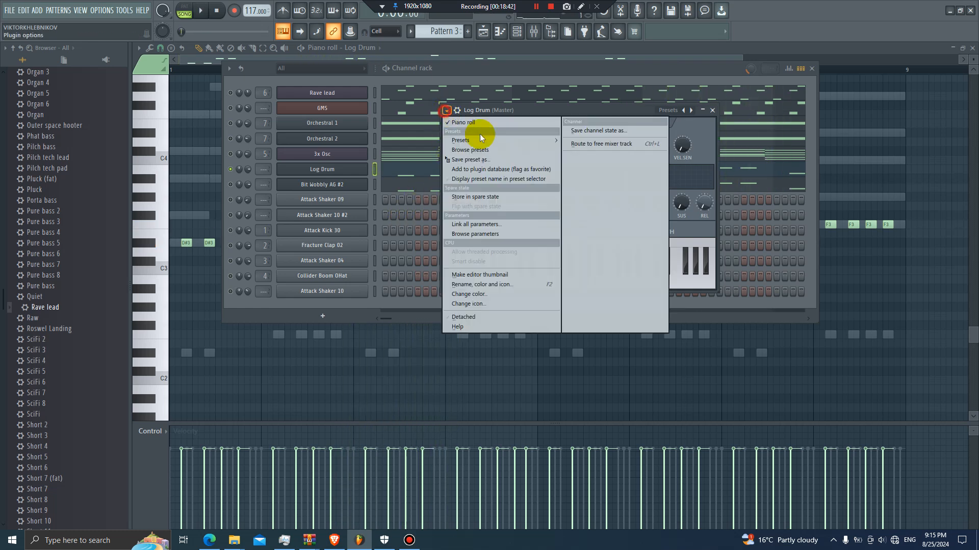
click(592, 148)
- Add Fruity Parametric EQ 2 in slot 1 of the Log Drum track and boost band 2 about 5.5 dB around 105 Hz
click(885, 103)
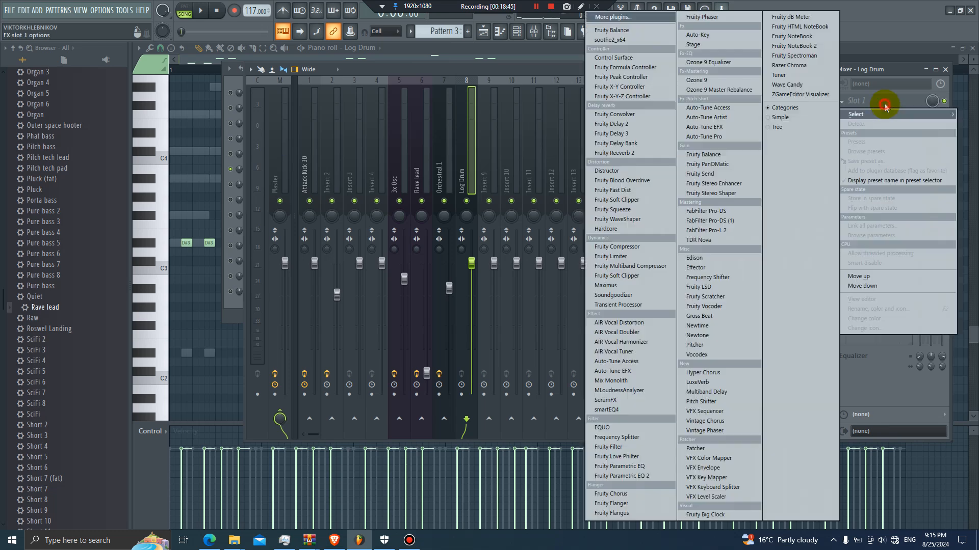
click(652, 477)
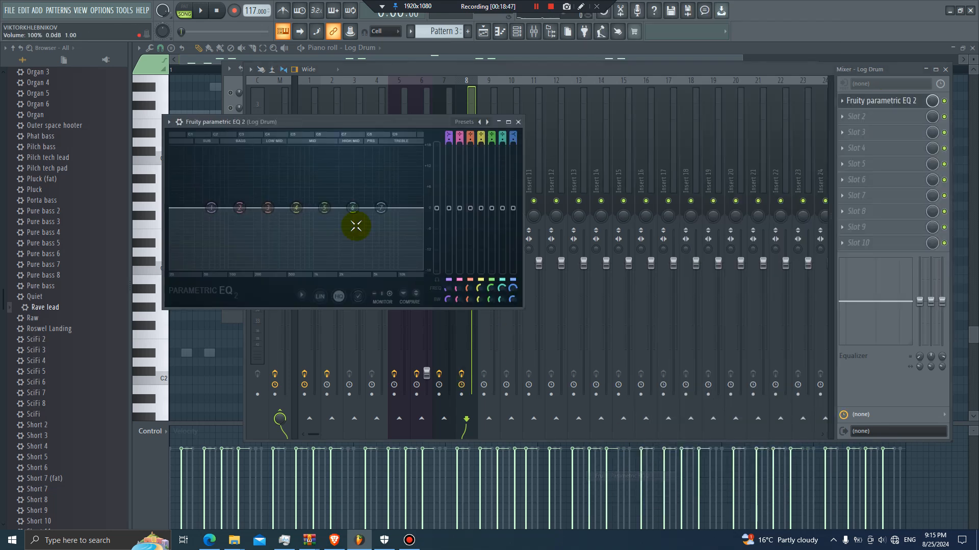
mouse_move(240, 204)
mouse_down()
mouse_move(269, 199)
mouse_move(232, 191)
mouse_up()
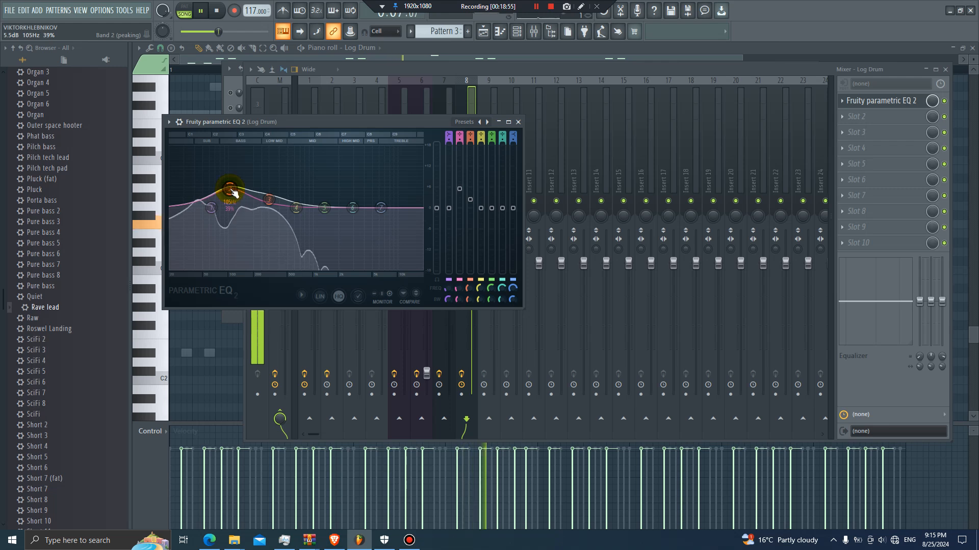
key(space)
- Add a second Fruity Parametric EQ 2 with the 40Hz + 18kHz cut preset and lower its high cut into the low mids
click(895, 127)
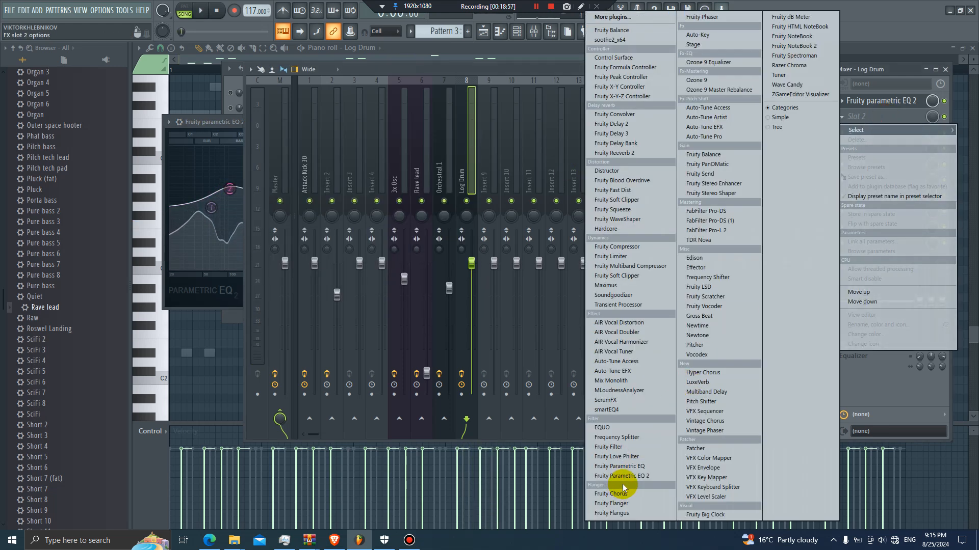
click(644, 482)
right_click(493, 136)
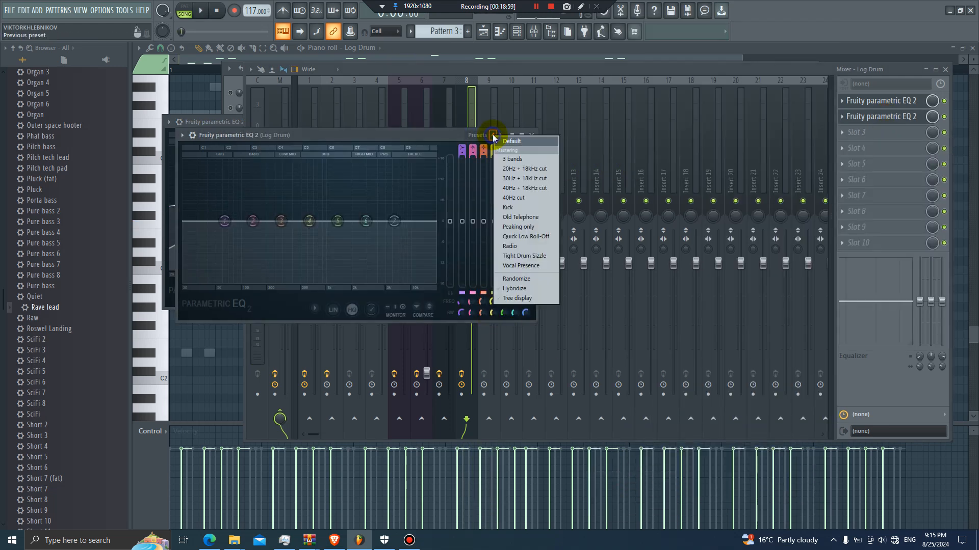
click(530, 191)
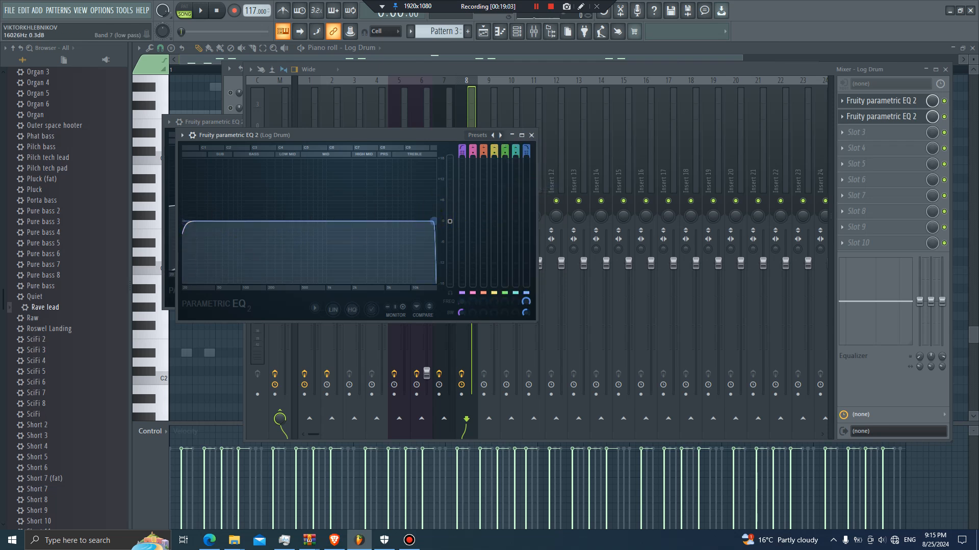
drag(434, 222, 282, 221)
key(space)
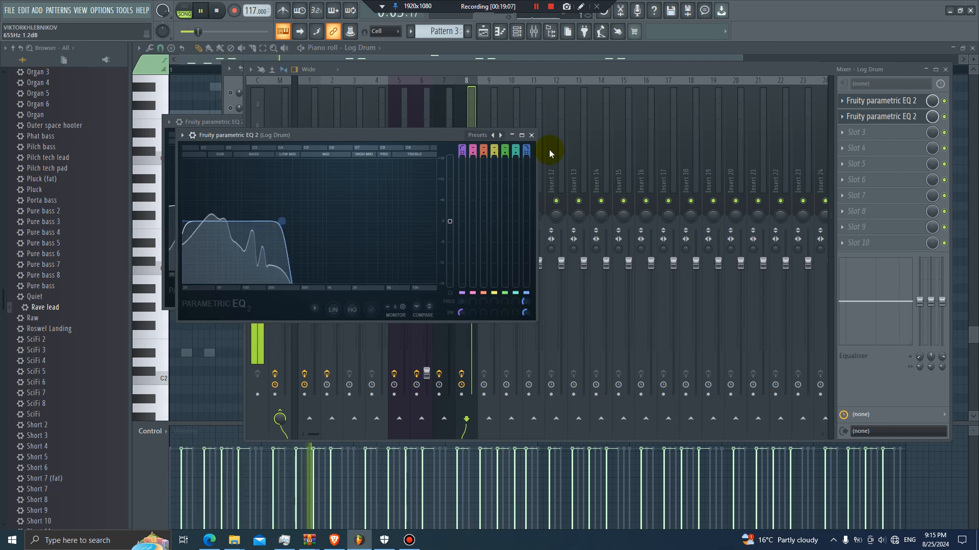
- Re-enable all channels and raise the GMS channel's volume while the full pattern plays
click(517, 31)
key(space)
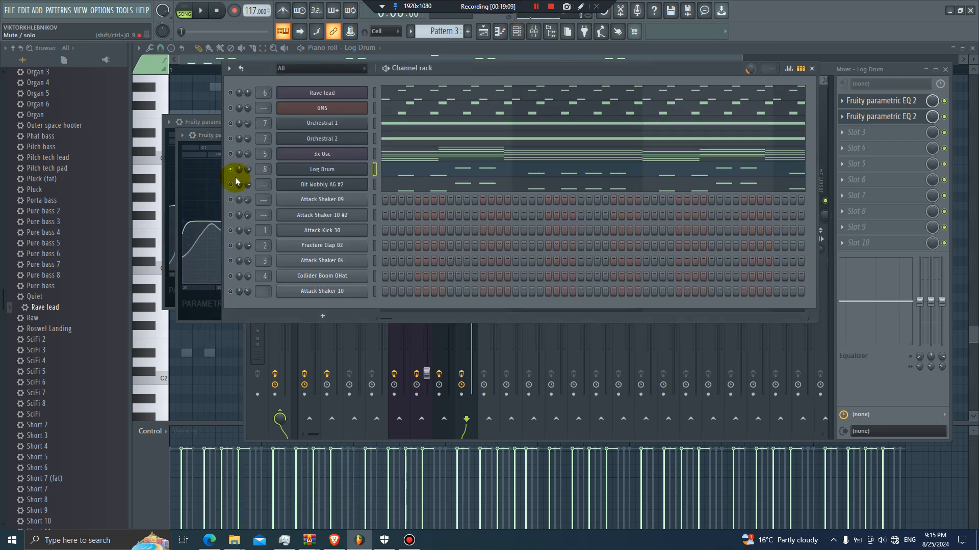
right_click(236, 186)
click(233, 188)
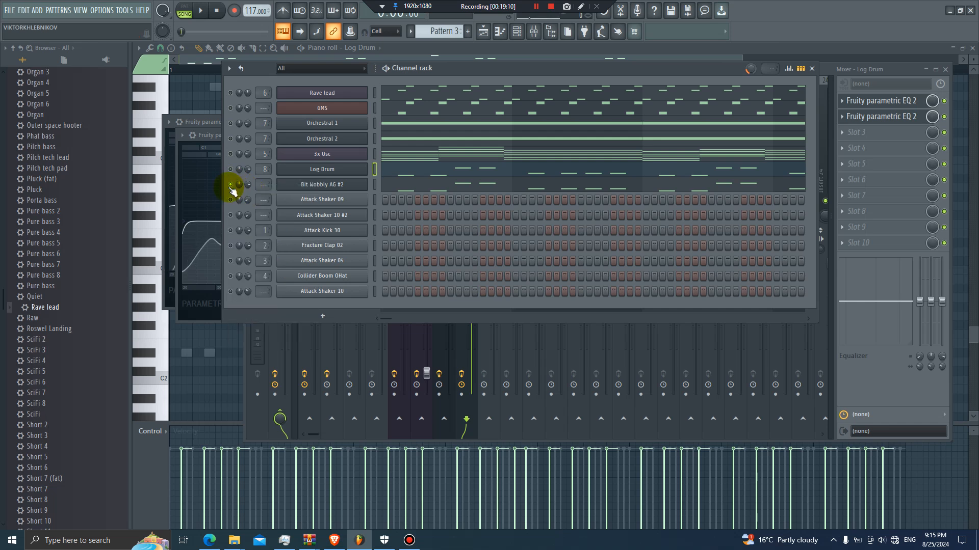
right_click(230, 187)
click(244, 190)
key(space)
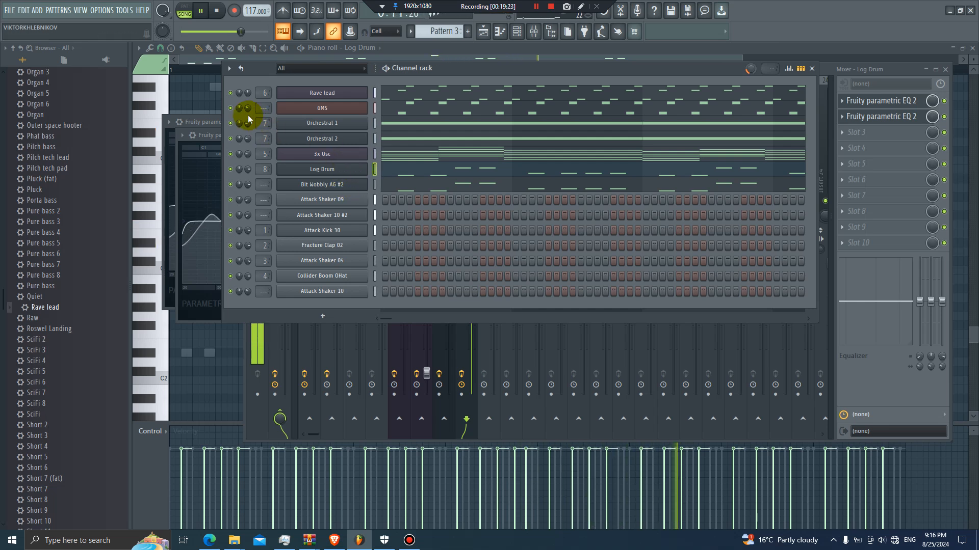
drag(248, 108, 249, 97)
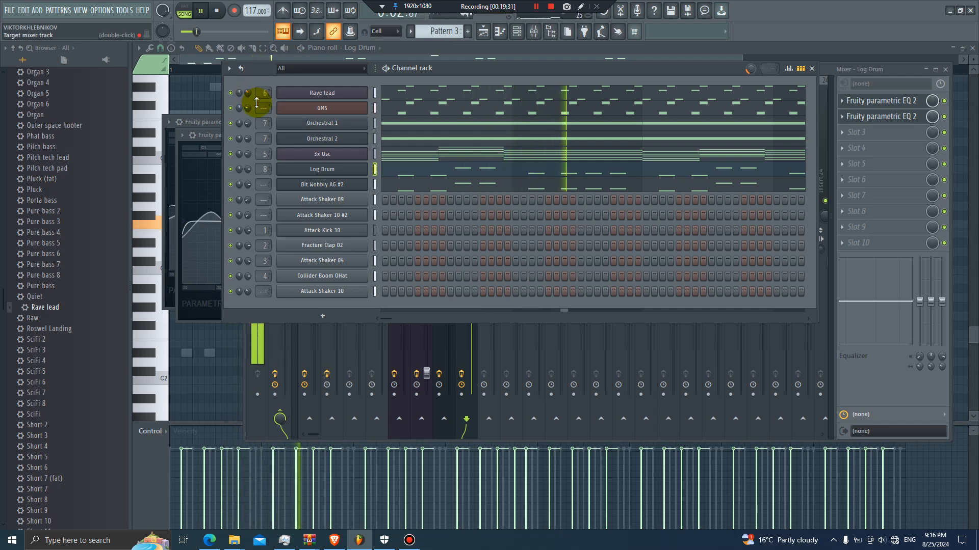
key(space)
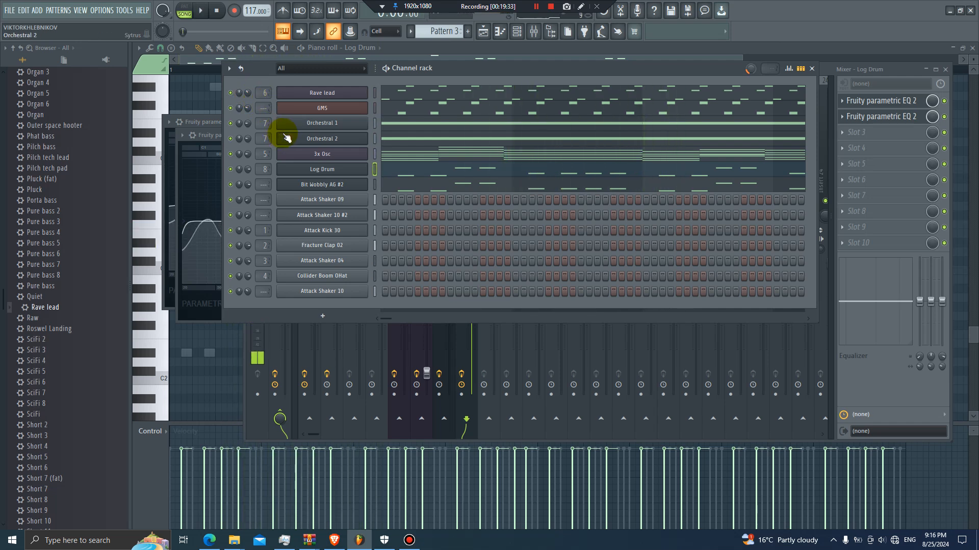
- Copy the 3x Osc notes and add the Stage Grand preset from the Packs keyboard instruments as a new channel
right_click(324, 154)
click(484, 167)
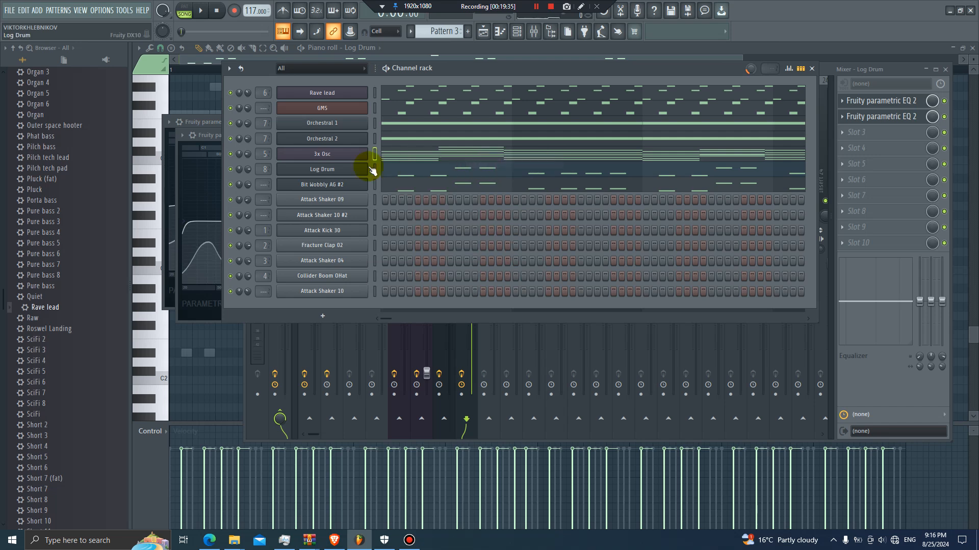
drag(2, 179, 23, 92)
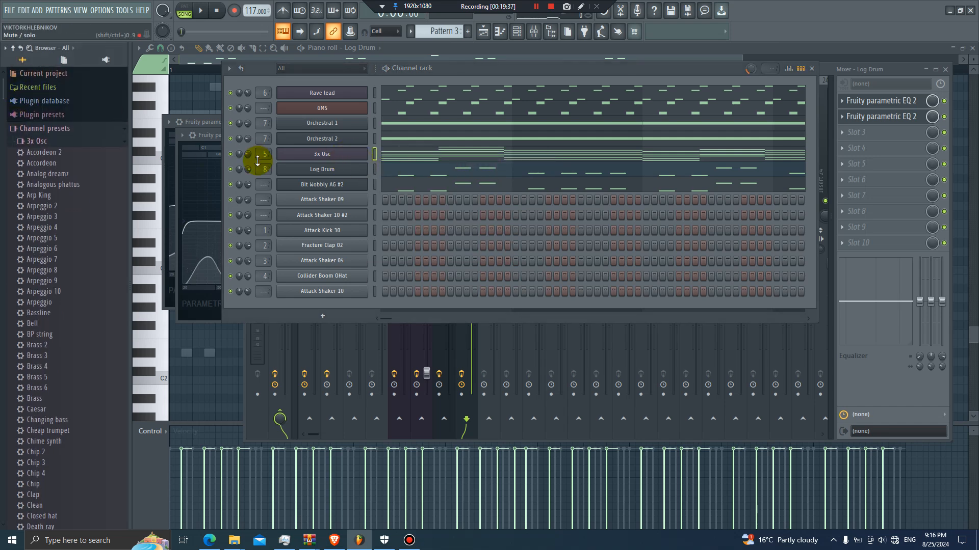
click(55, 128)
click(48, 275)
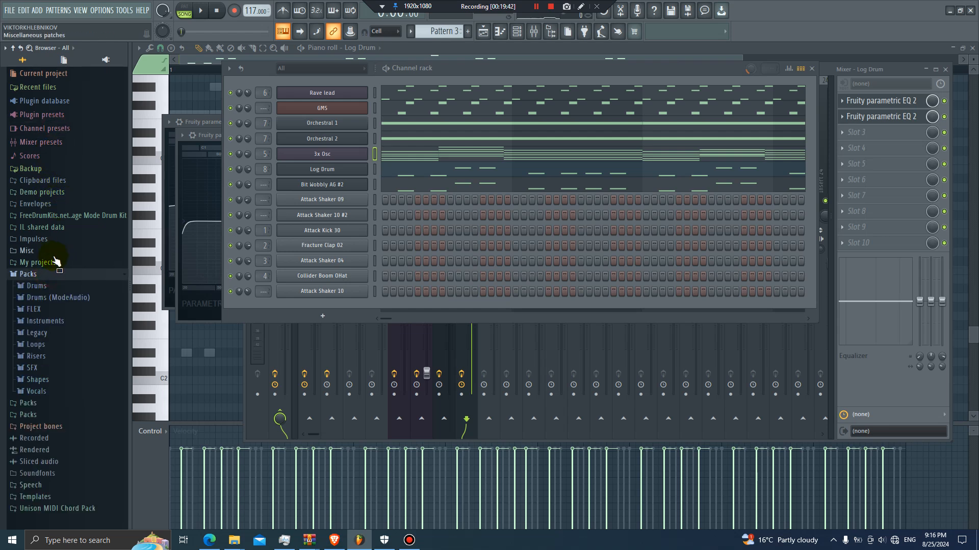
click(46, 345)
click(45, 321)
click(49, 357)
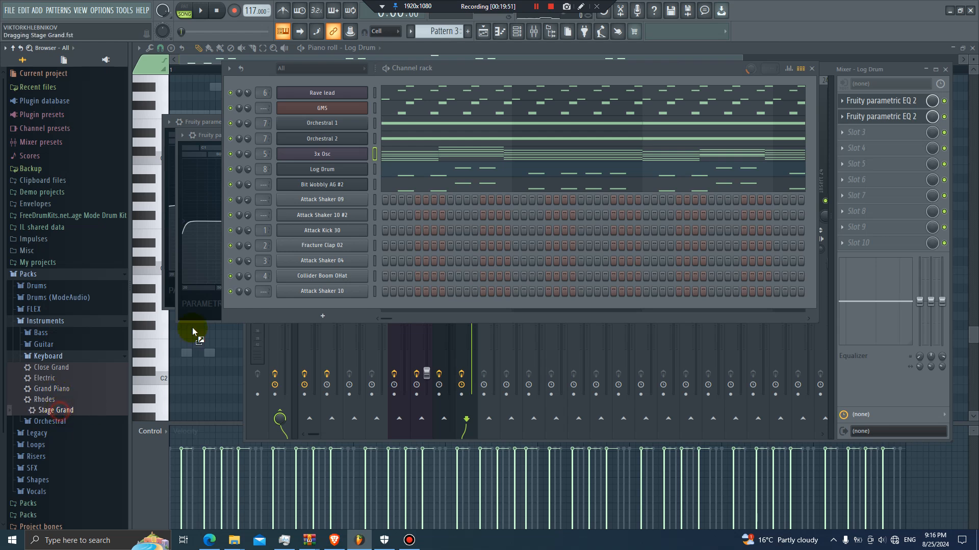
drag(350, 148, 352, 148)
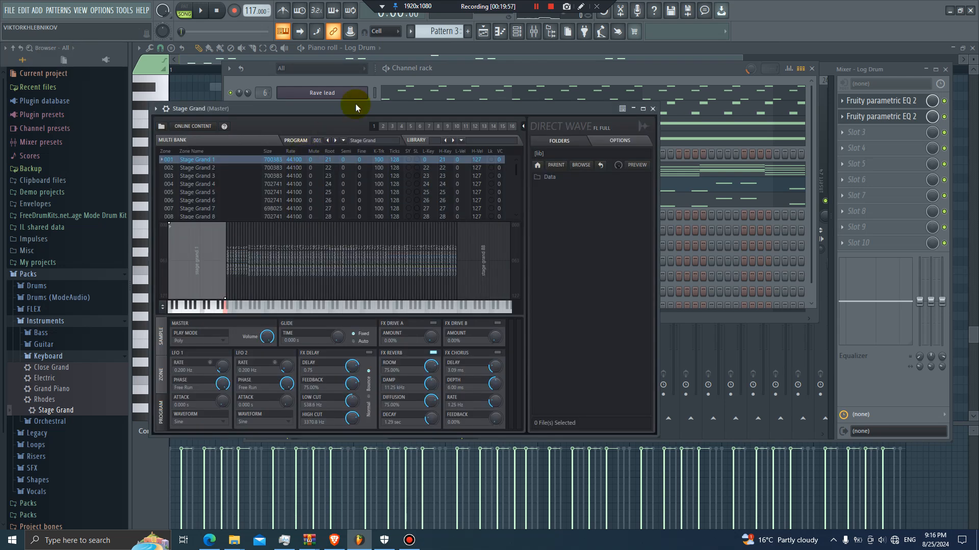
- Paste the copied notes into the Stage Grand channel and lower all their velocities to roughly 44–48% in the piano roll
right_click(350, 154)
click(482, 174)
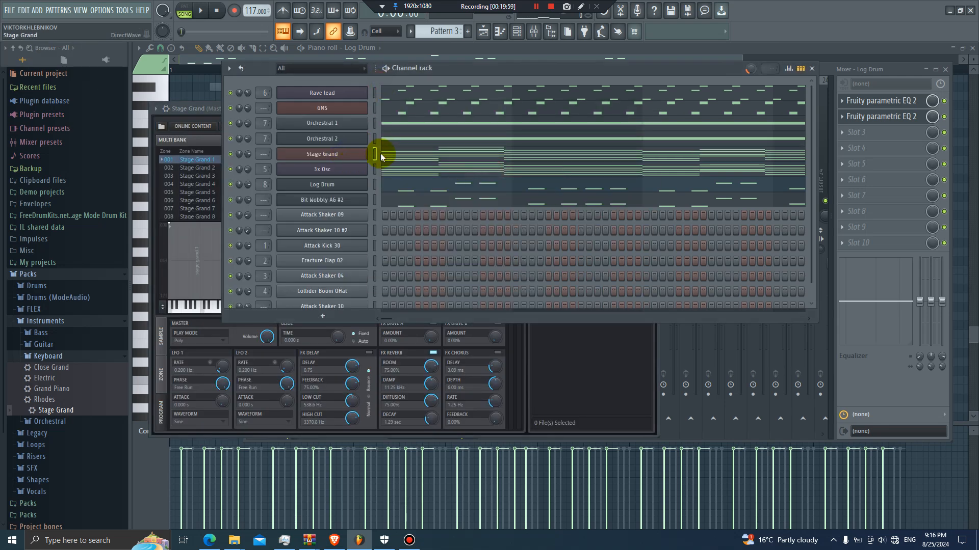
click(394, 156)
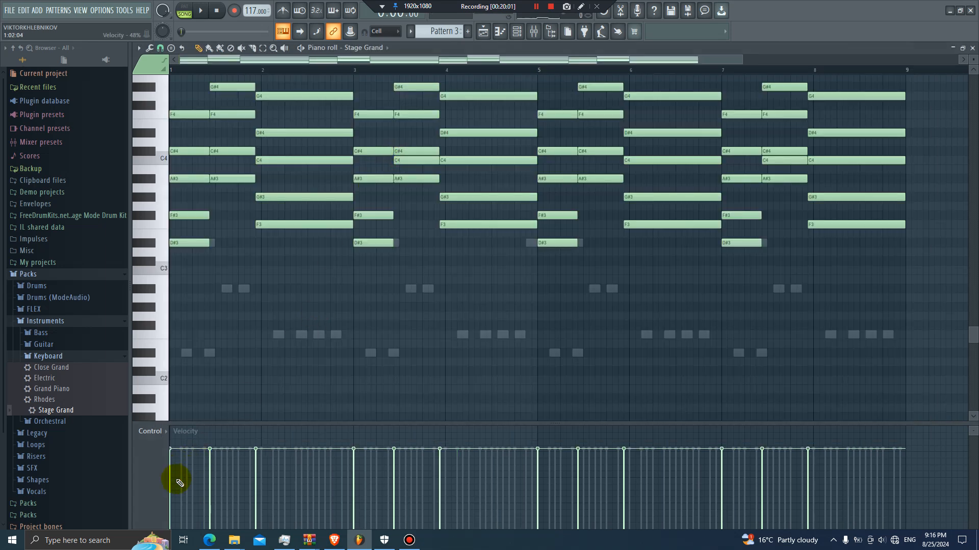
drag(180, 483, 451, 483)
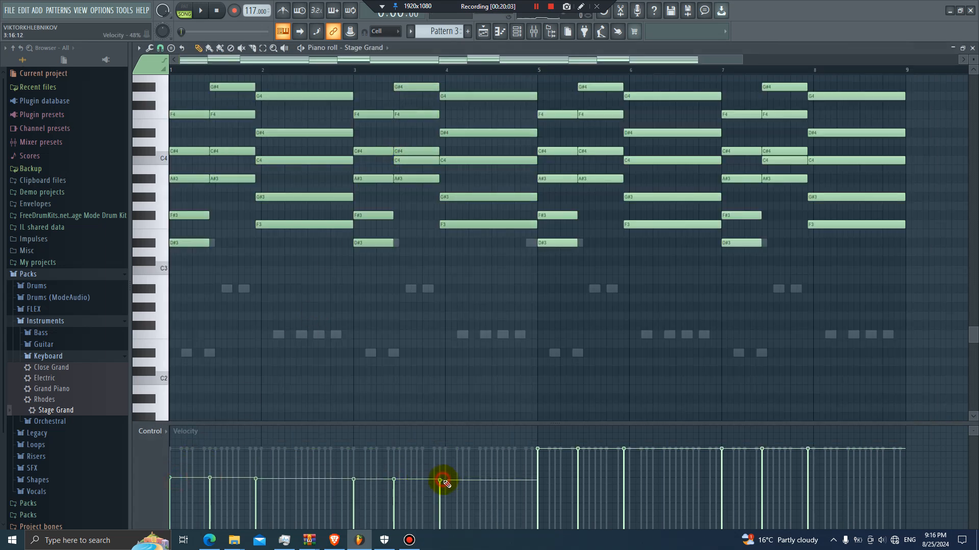
drag(561, 485, 791, 484)
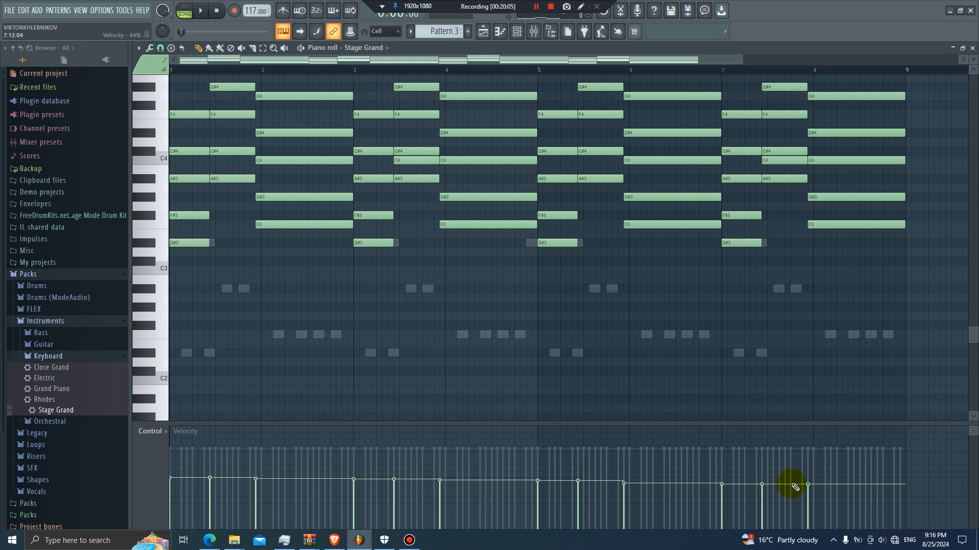
- Transpose the Stage Grand notes up one octave and play the pattern to check them
key(space)
key(space)
click(534, 32)
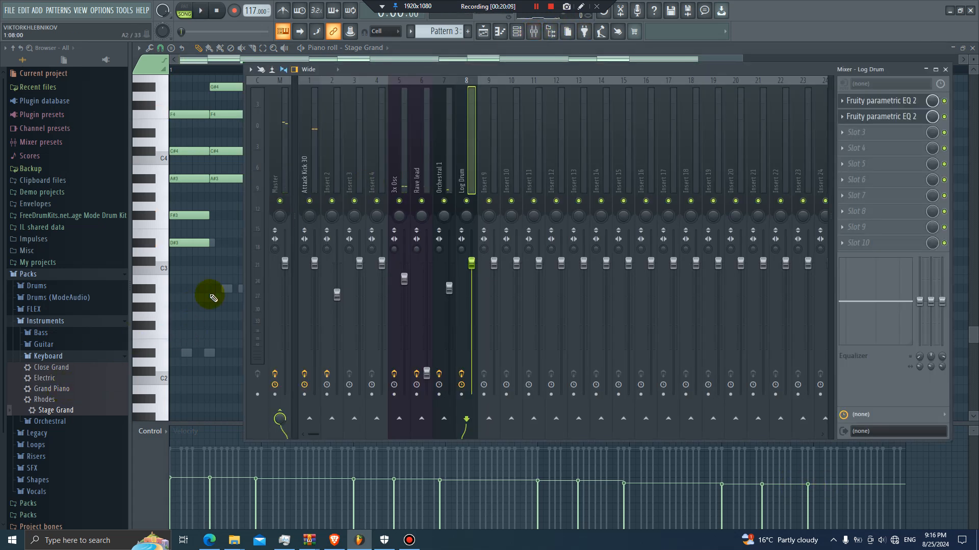
click(210, 294)
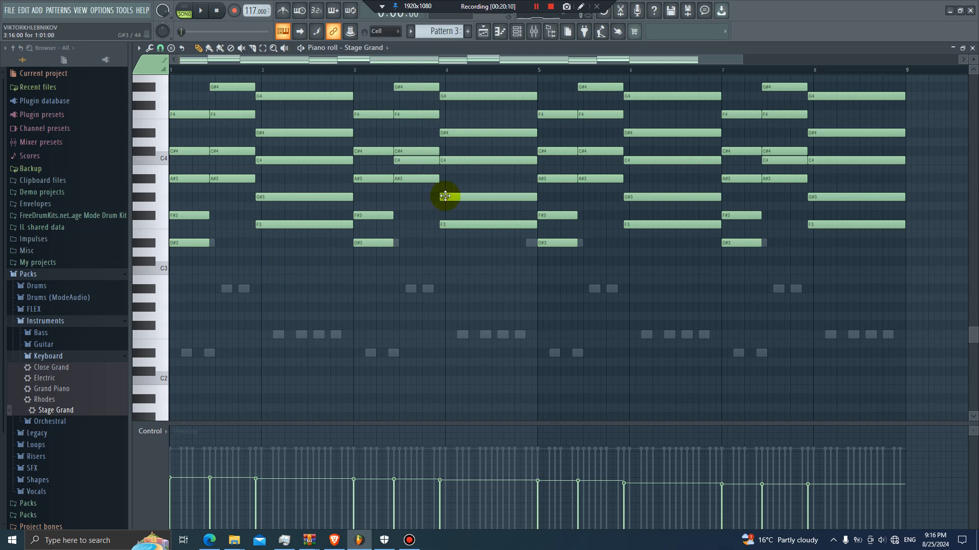
key(ctrl+Up)
key(space)
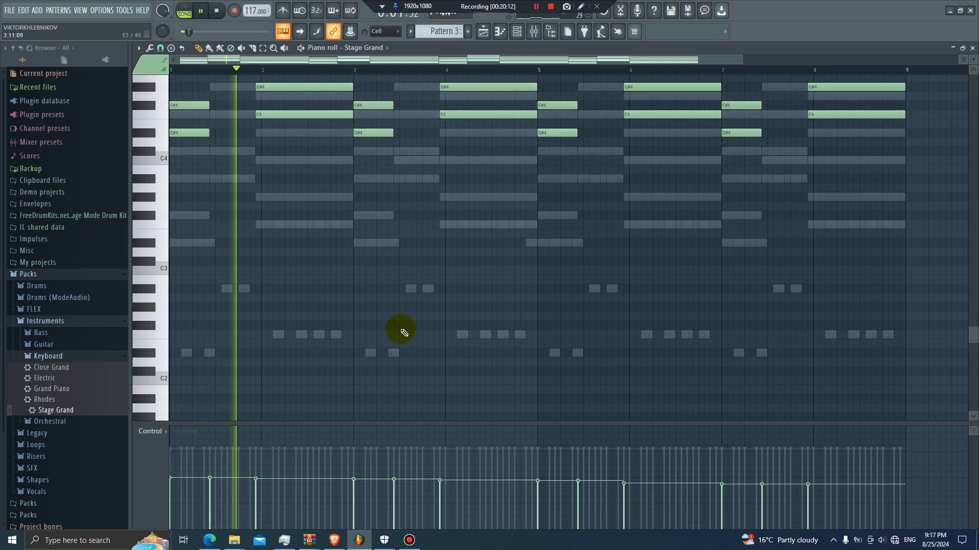
key(space)
- Enlarge the velocity area and level all Stage Grand note velocities at about 29%, checking by playback
drag(264, 366, 158, 440)
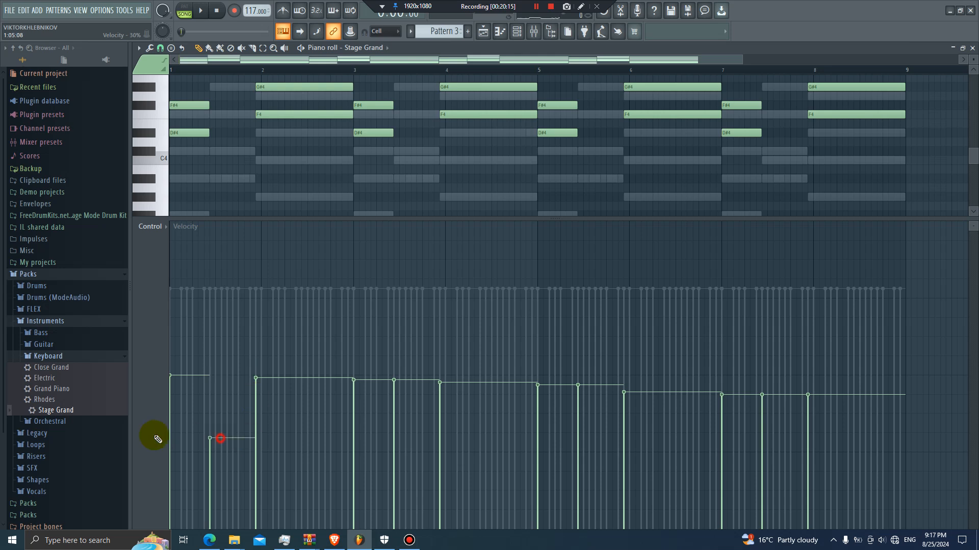
key(space)
click(227, 439)
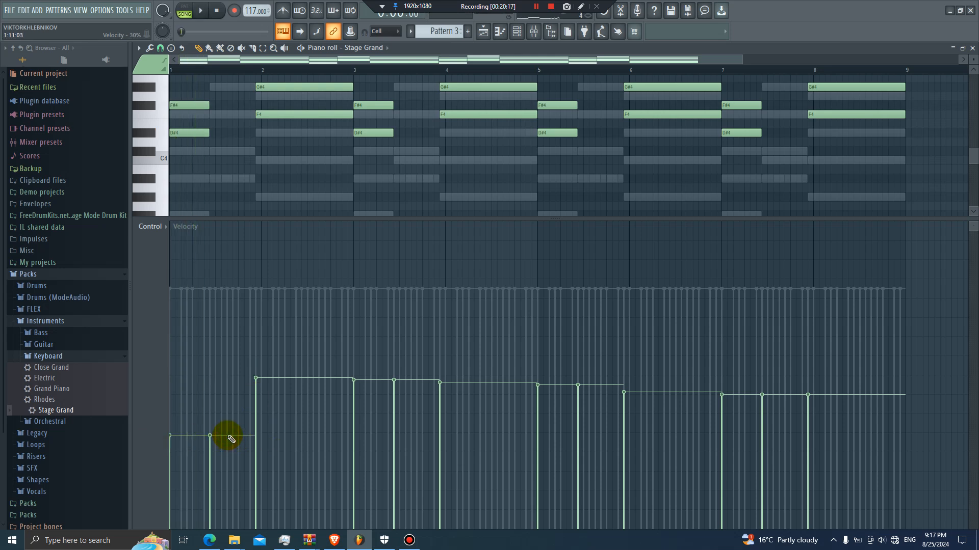
drag(230, 439, 266, 437)
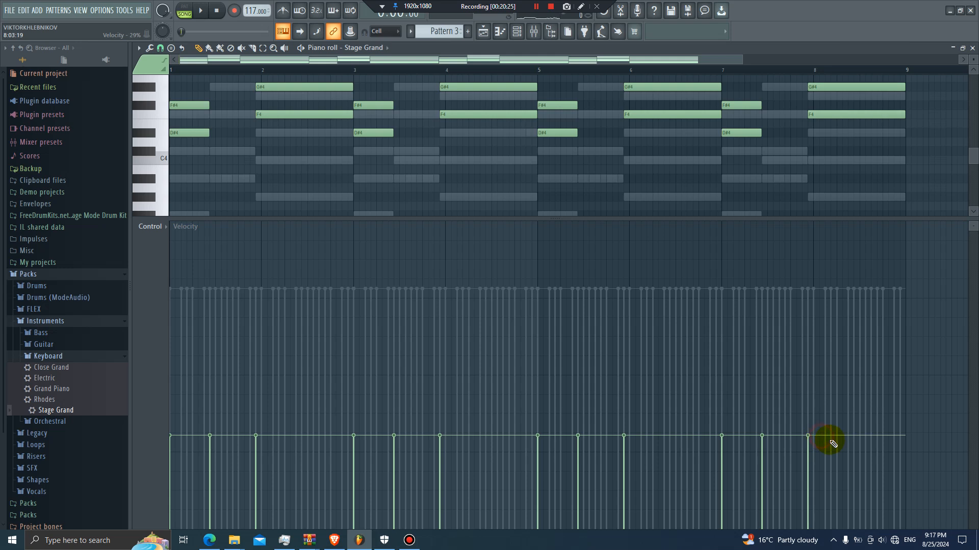
key(space)
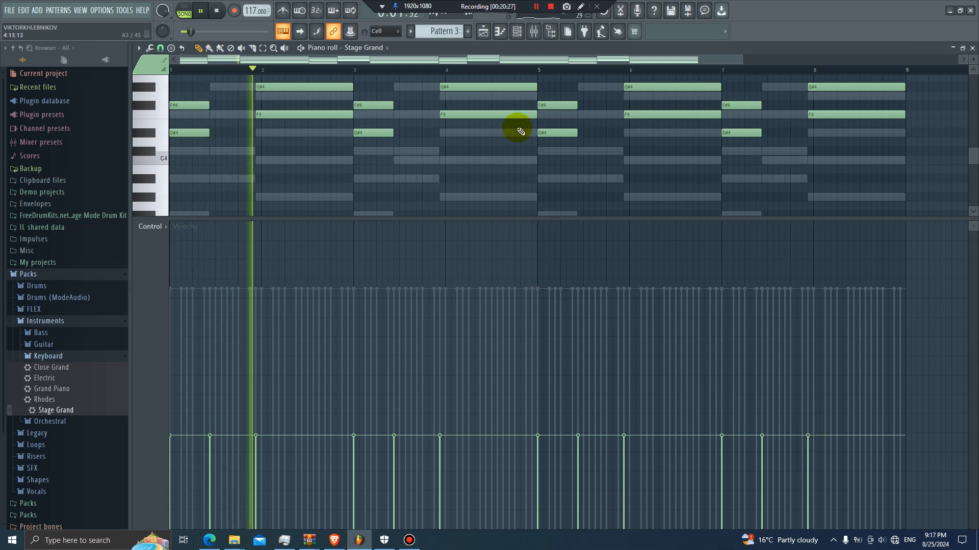
- Route the Stage Grand channel to the free mixer track 9, carrying over its name and colour
click(500, 31)
key(space)
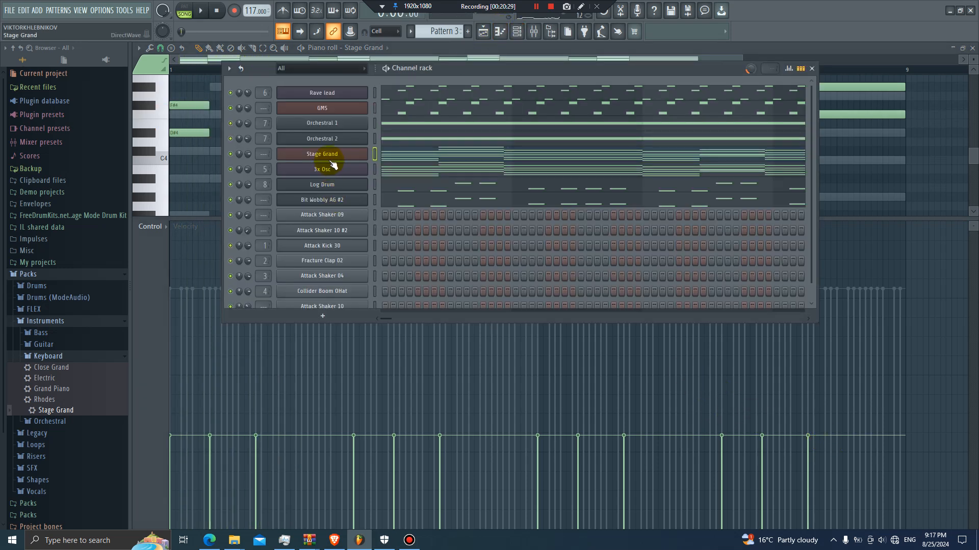
click(331, 155)
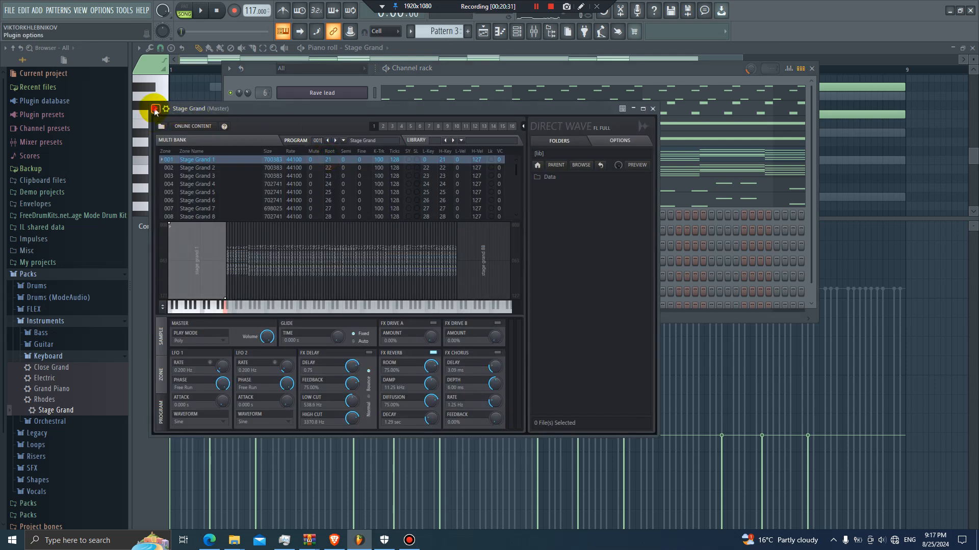
click(155, 110)
click(320, 143)
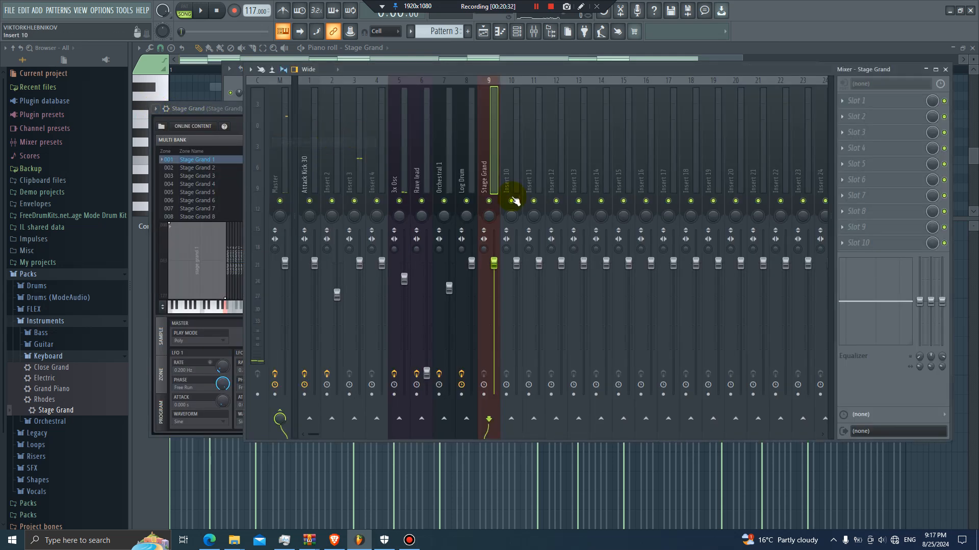
- Add Fruity Parametric EQ 2 in slot 10 of the Stage Grand track and boost bands 2, 3, 5 and 6
click(869, 255)
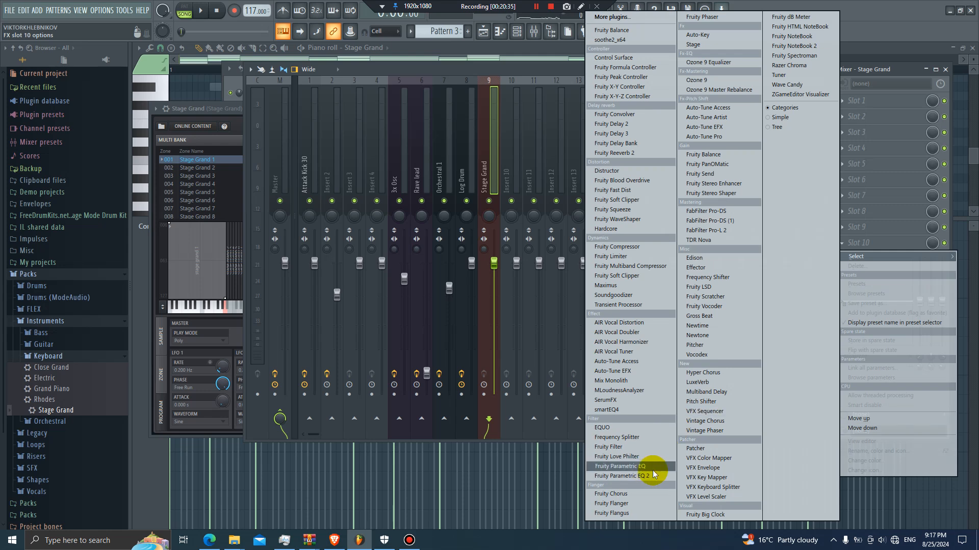
click(653, 475)
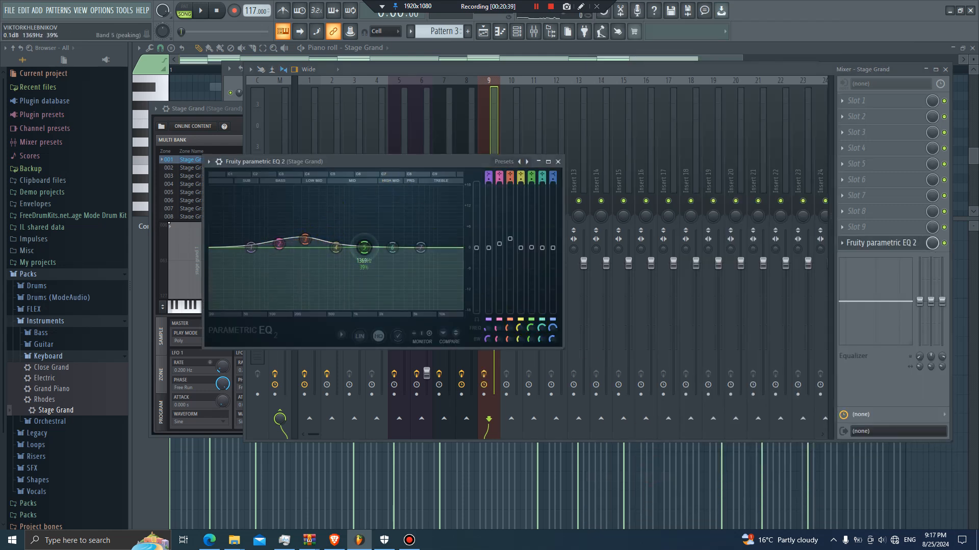
drag(364, 248, 392, 234)
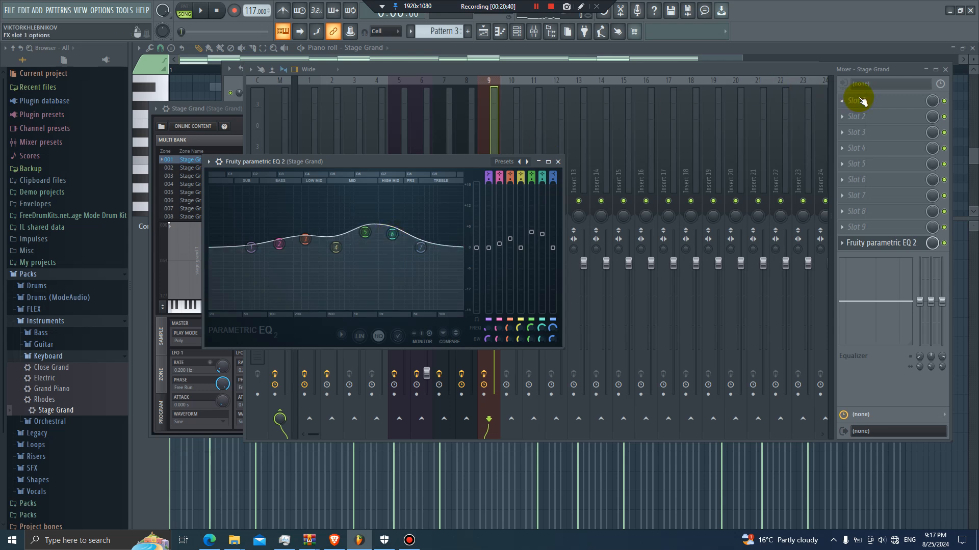
- Add Fruity Reeverb 2 in slot 1 of the Stage Grand track and advance to its next preset during playback
click(861, 101)
click(639, 154)
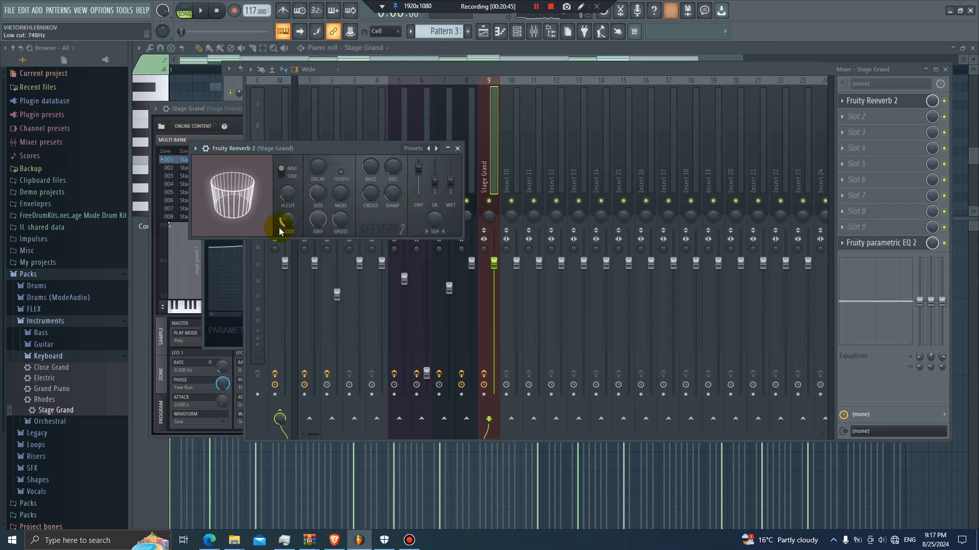
drag(358, 146, 373, 168)
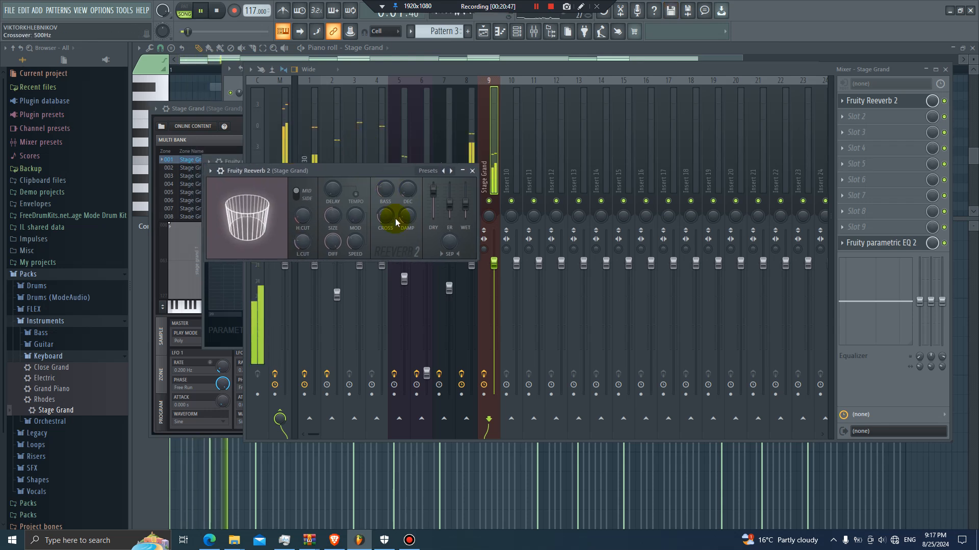
click(451, 171)
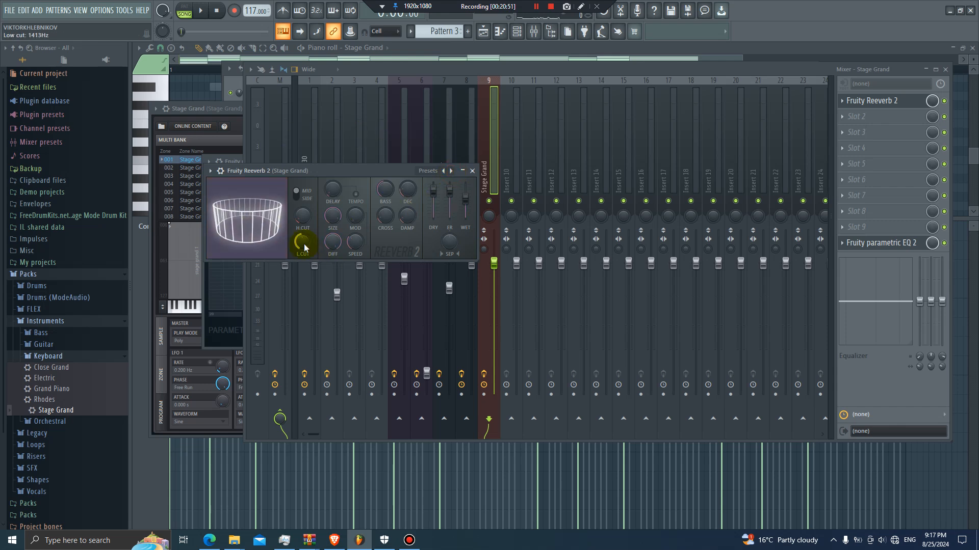
- Strum the Stage Grand chords with increased start time and velocity strength, keeping the note ends preserved
click(197, 96)
scroll(214, 99, up, 3)
click(149, 49)
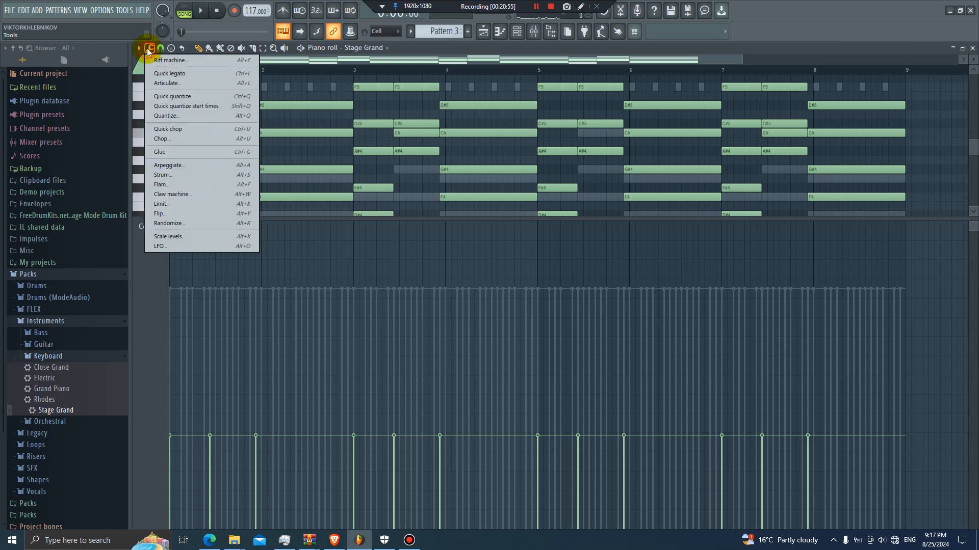
click(189, 176)
key(space)
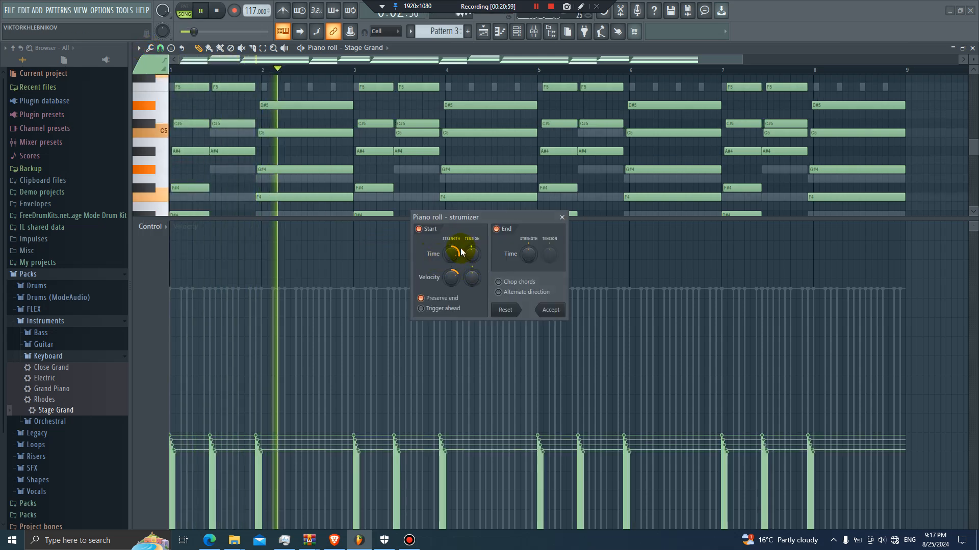
click(551, 308)
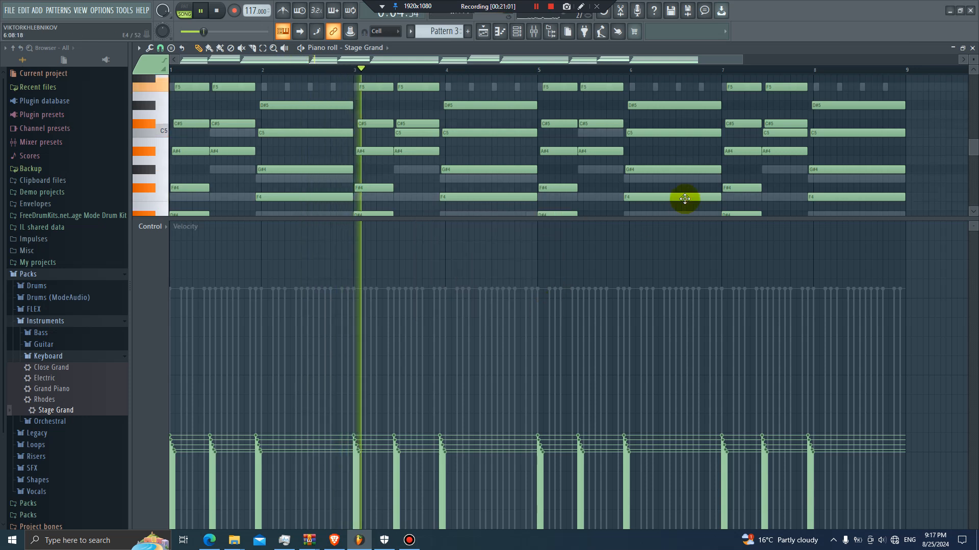
- Add Fruity Parametric EQ 2 in slot 2 of the Stage Grand track and boost bands 4 to 7
click(533, 32)
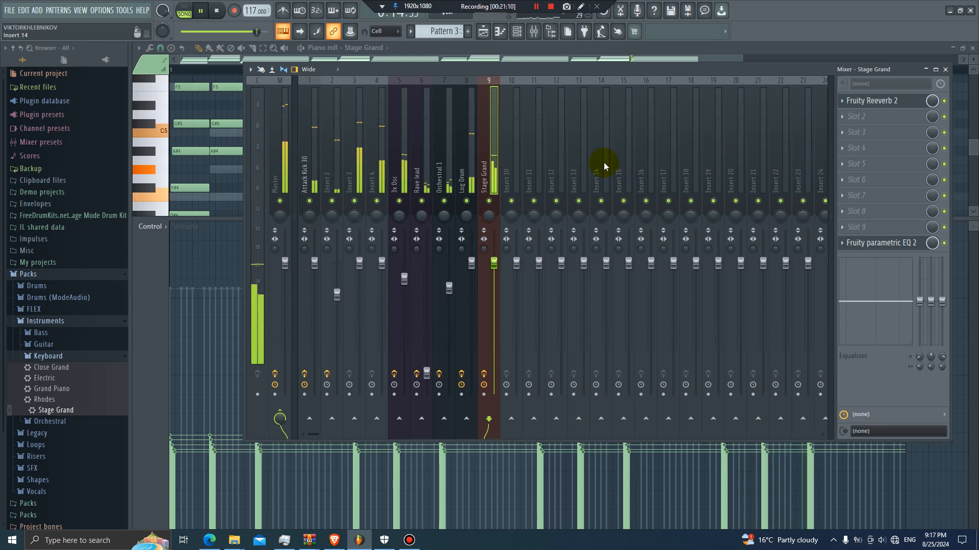
click(865, 117)
click(641, 474)
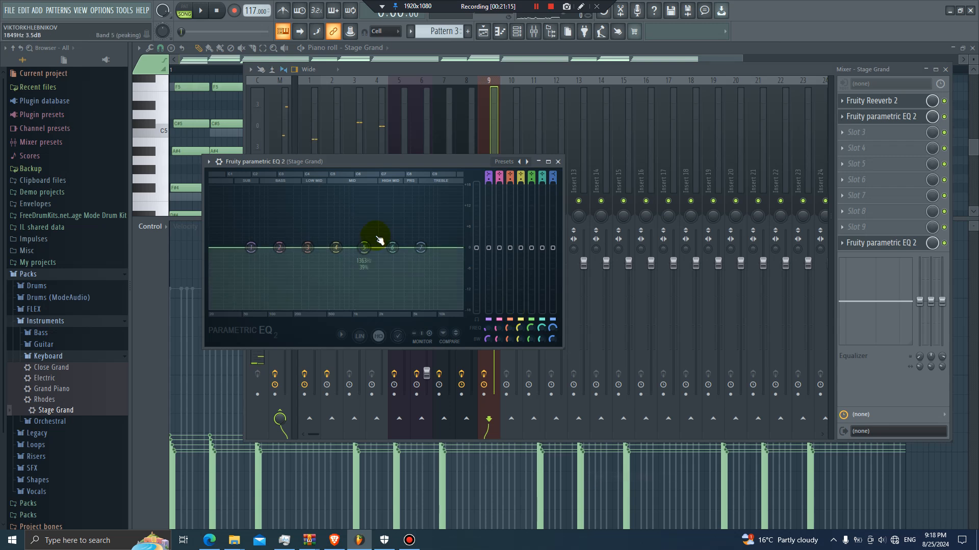
drag(363, 248, 339, 238)
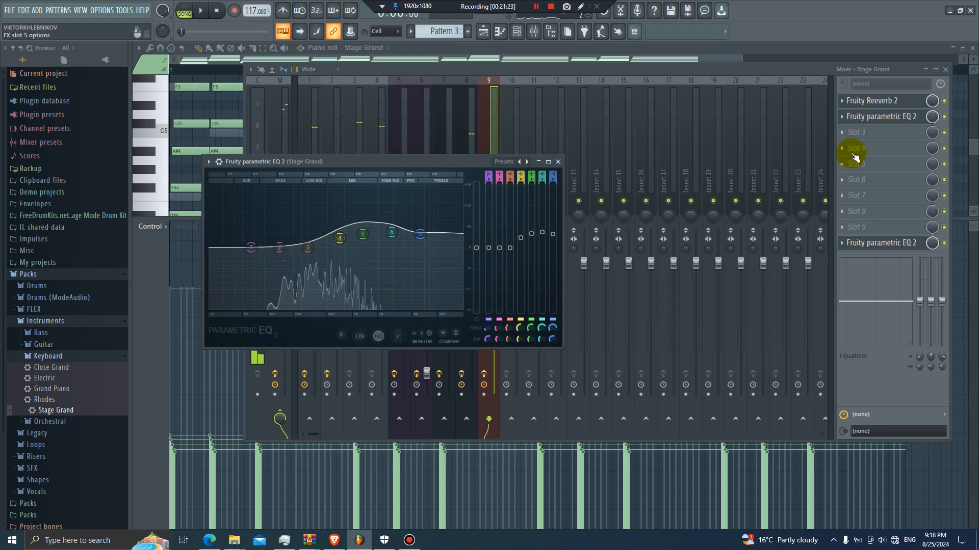
- Add Fruity Stereo Shaper in slot 3 of the Stage Grand track and go back to its previous preset
click(872, 132)
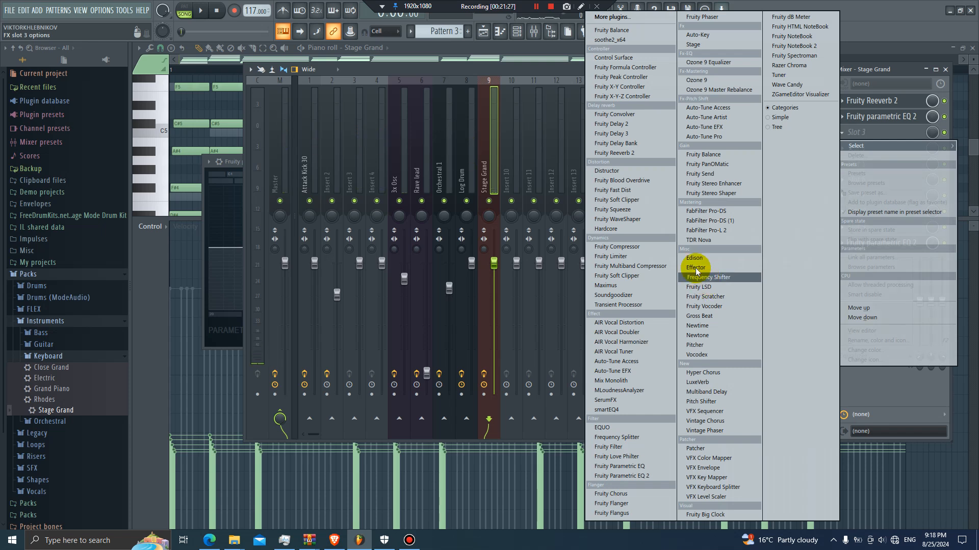
click(724, 193)
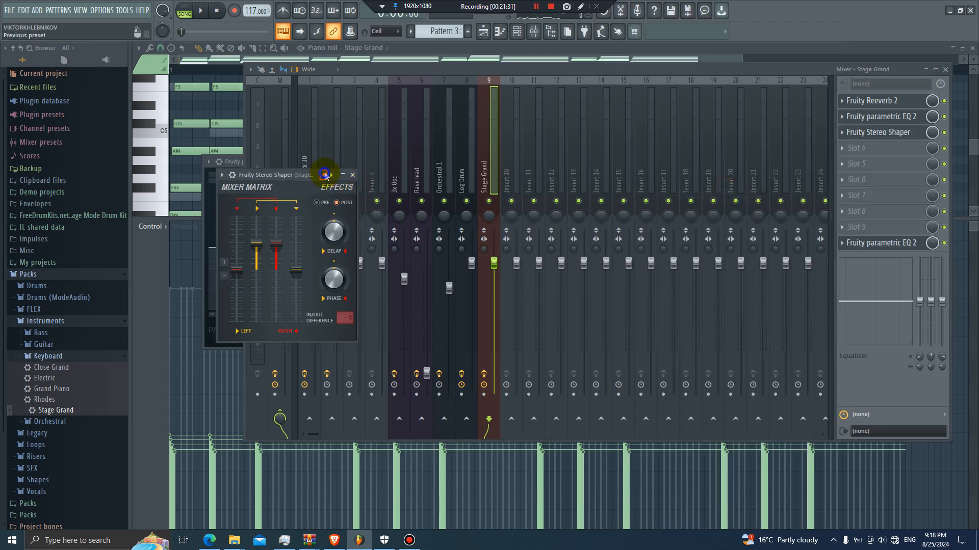
click(324, 175)
click(376, 266)
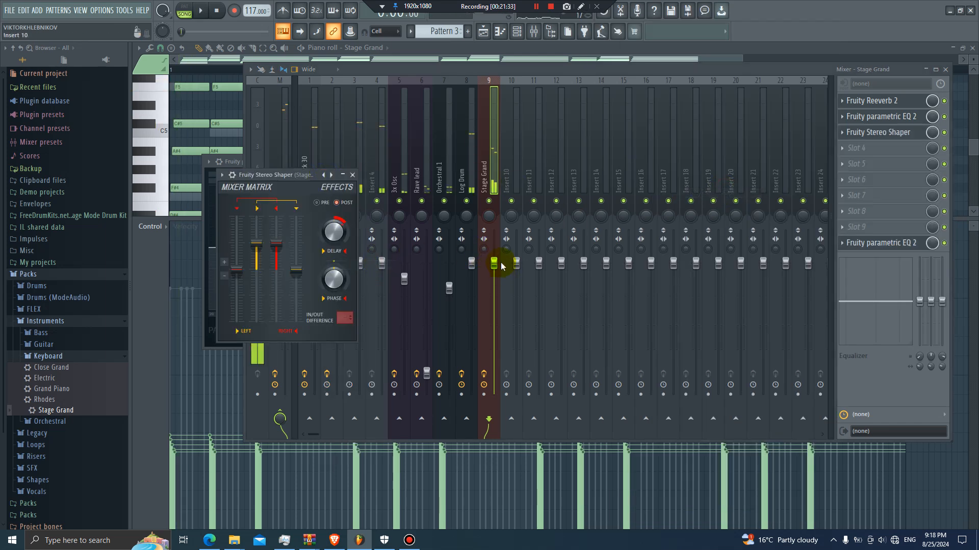
- Lower the Stage Grand track's mixer fader and play the pattern to judge its level in the mix
drag(499, 263, 495, 302)
key(space)
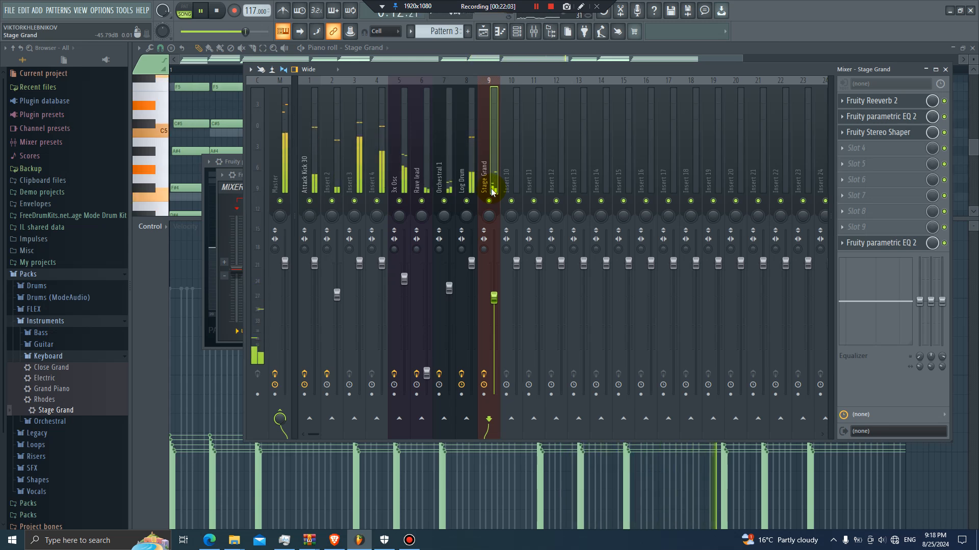
key(space)
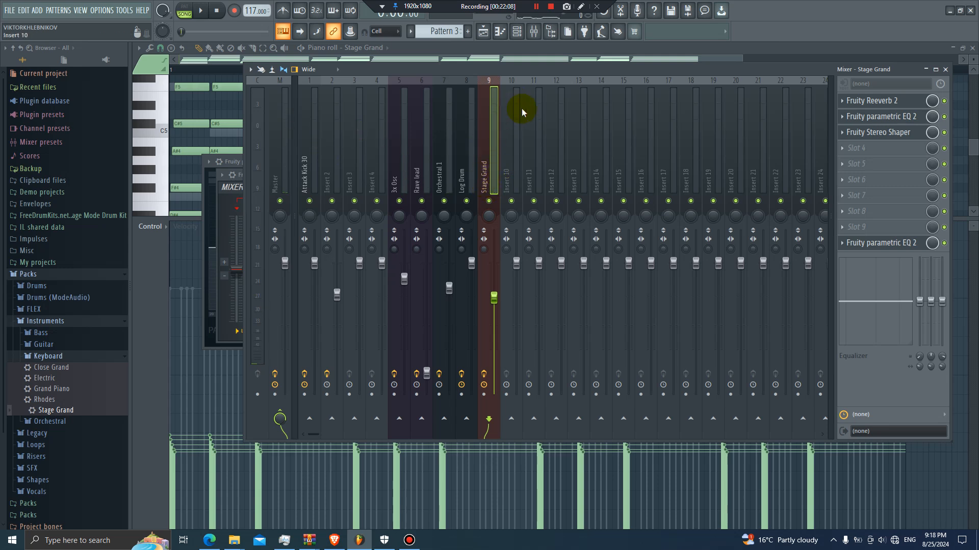
- Play the complete Pattern 3 with the channel rack shown to review all layered parts
click(517, 33)
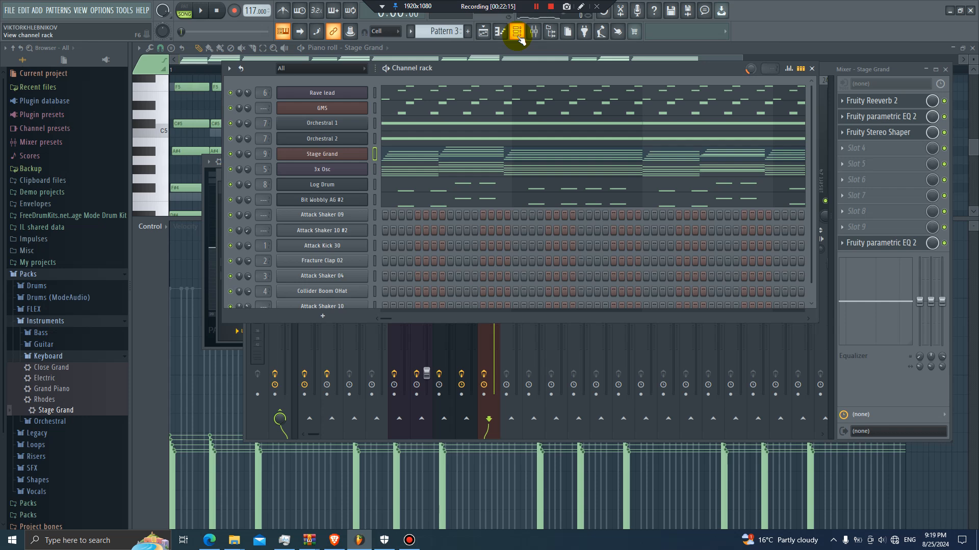
key(space)
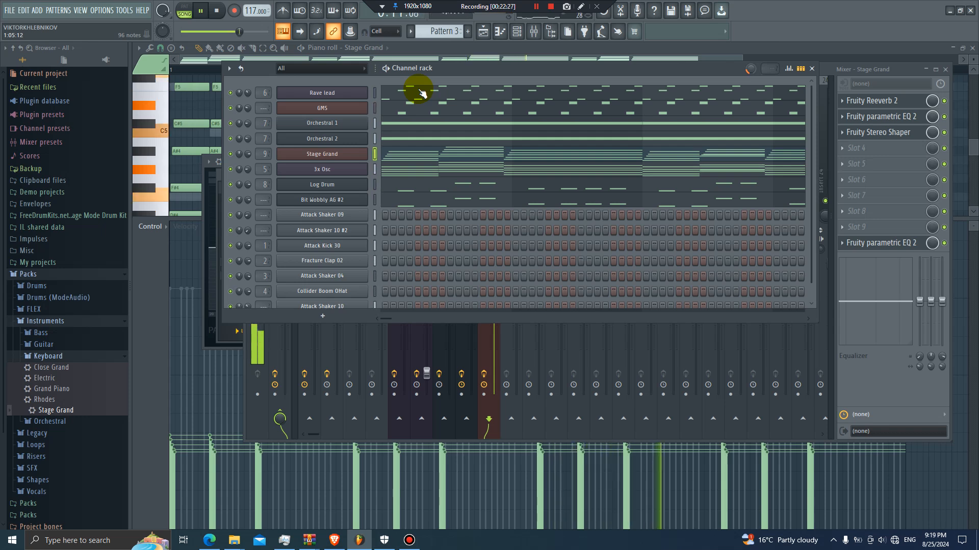
key(space)
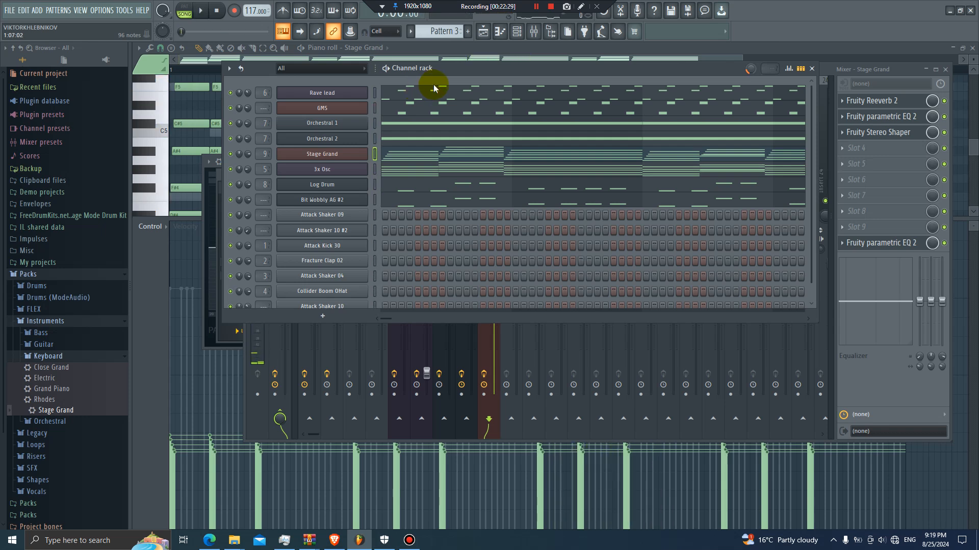